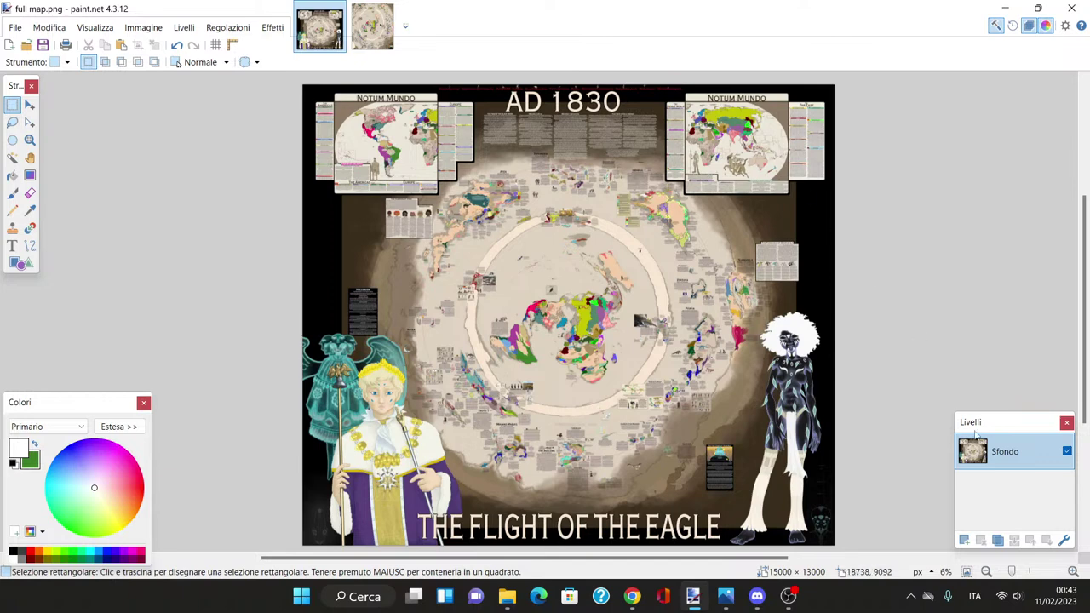
Step: Zoom in on the North American part of the central continents to 300% to examine its territories
click(1074, 571)
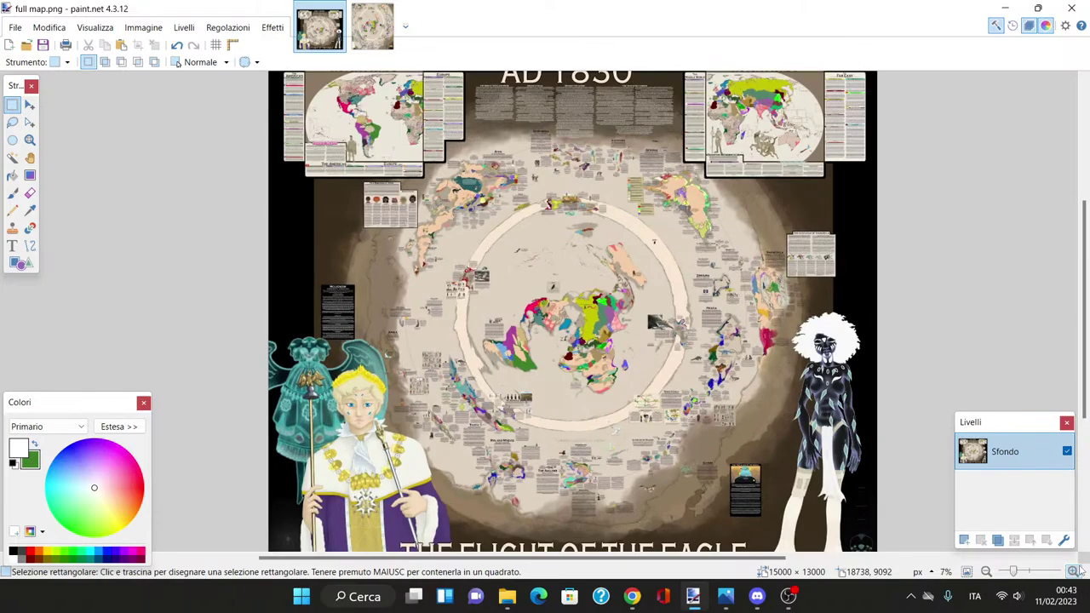
click(1075, 571)
click(1074, 571)
click(1075, 572)
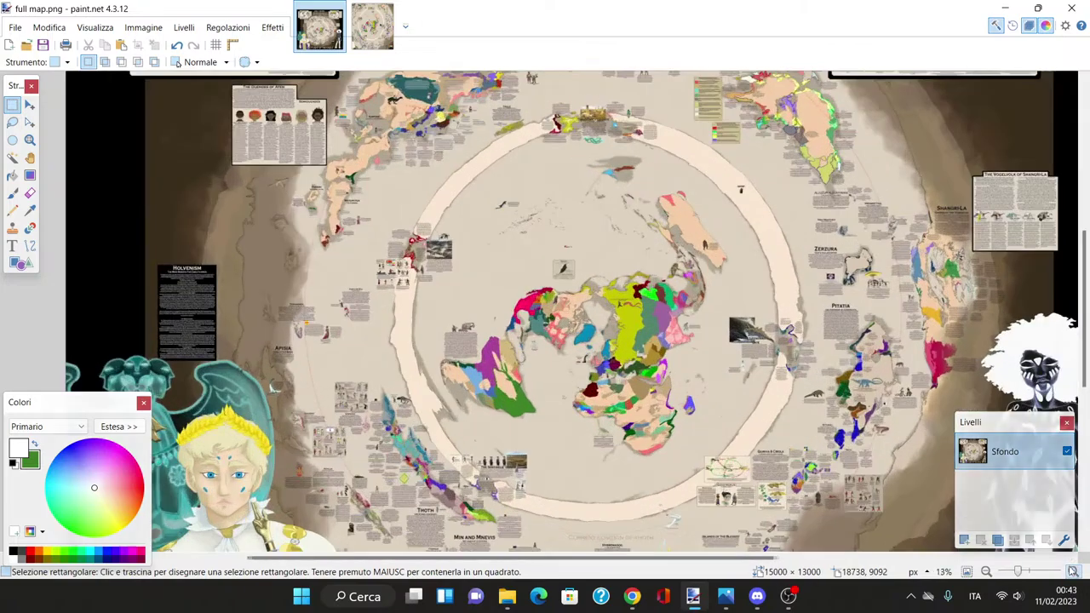
click(1072, 571)
click(1073, 571)
click(1072, 571)
click(1072, 571)
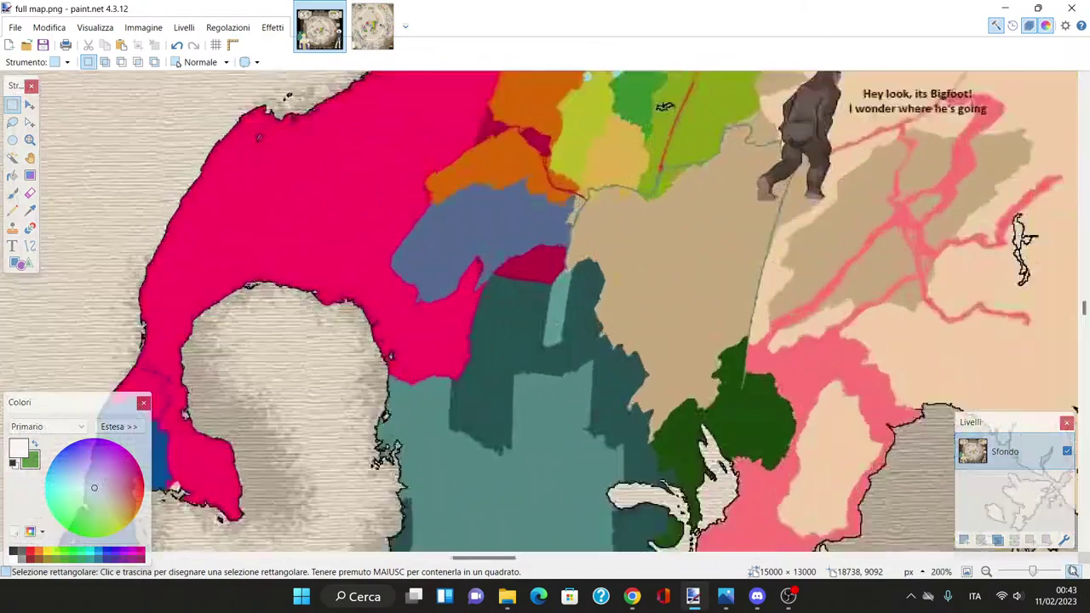
click(1073, 571)
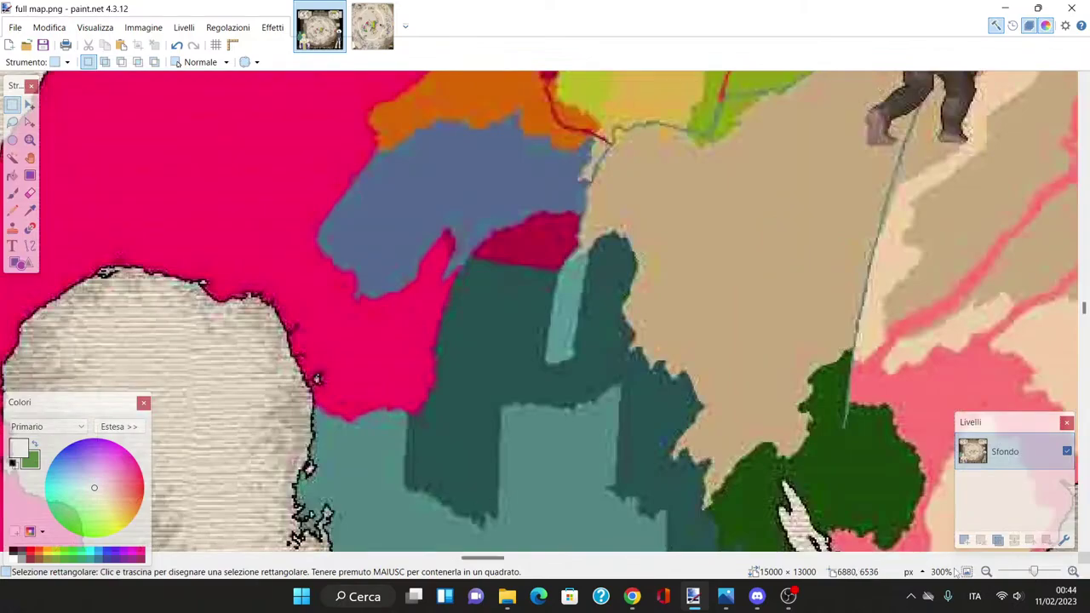
Step: Zoom back out to 20% to view the known world inside the ice wall ring
click(986, 572)
click(986, 571)
click(986, 571)
click(986, 571)
click(986, 571)
click(986, 571)
click(986, 571)
click(986, 571)
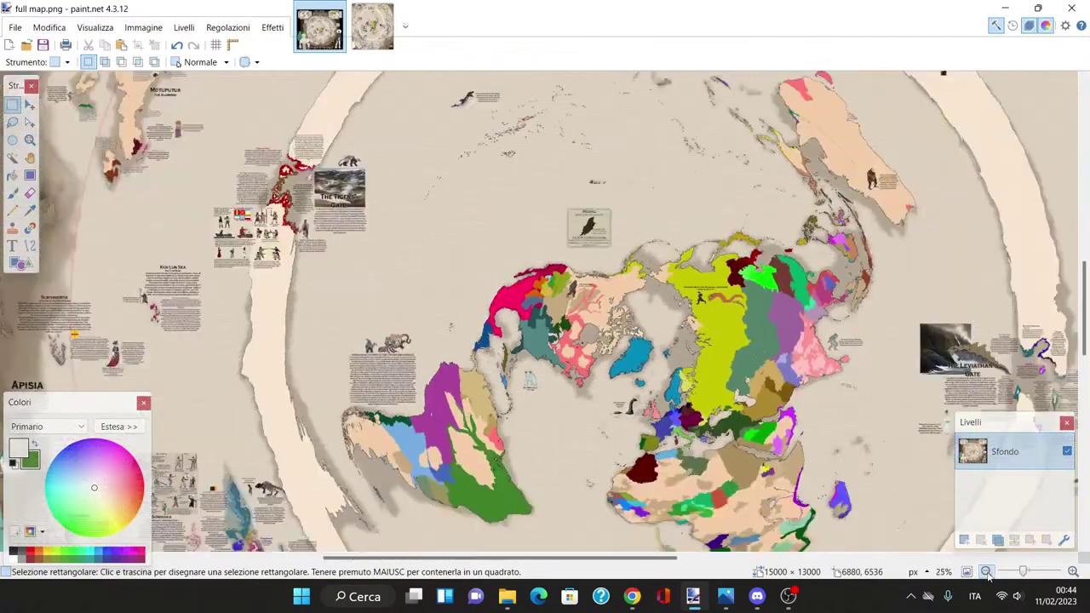
click(985, 571)
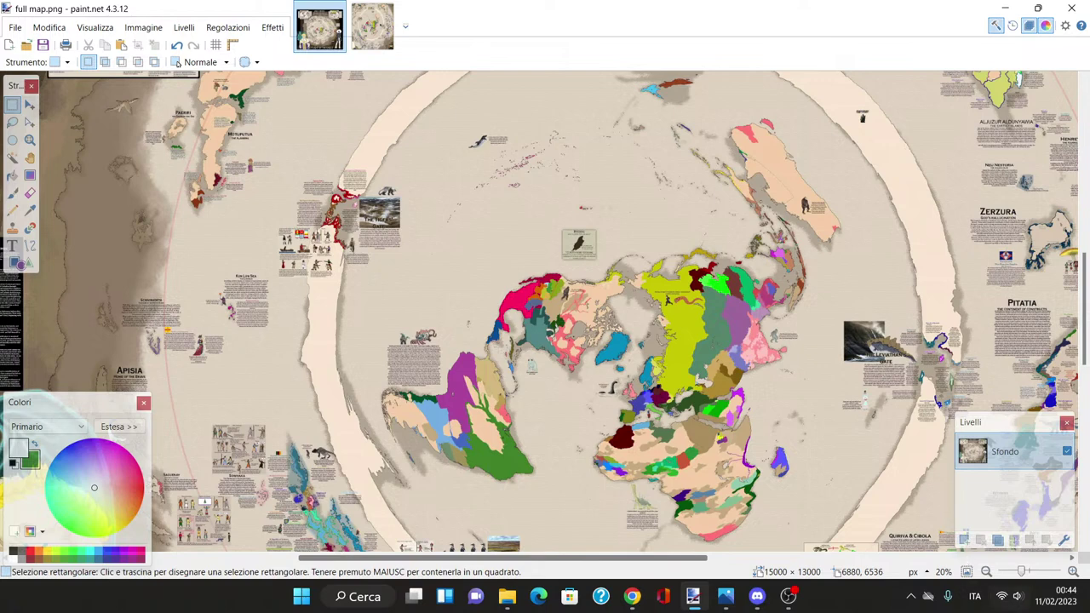
mouse_move(627, 560)
mouse_down()
mouse_move(668, 559)
mouse_move(546, 558)
mouse_move(628, 559)
mouse_up()
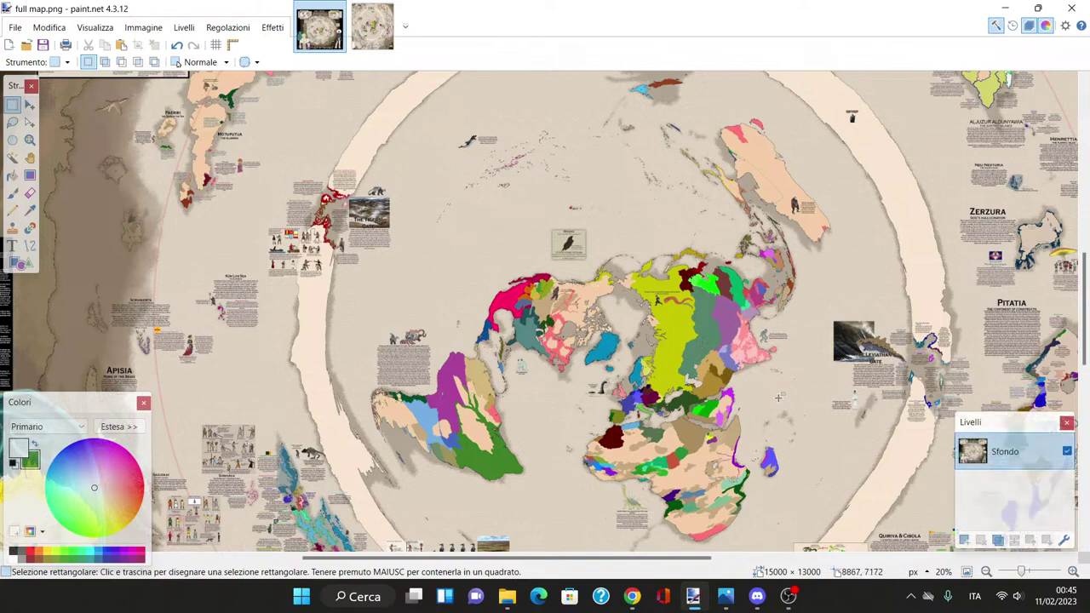
Step: Survey the full map from the AD 1830 header down to the Holvenism panel and the laurel-crowned figure
scroll(846, 430, down, 2)
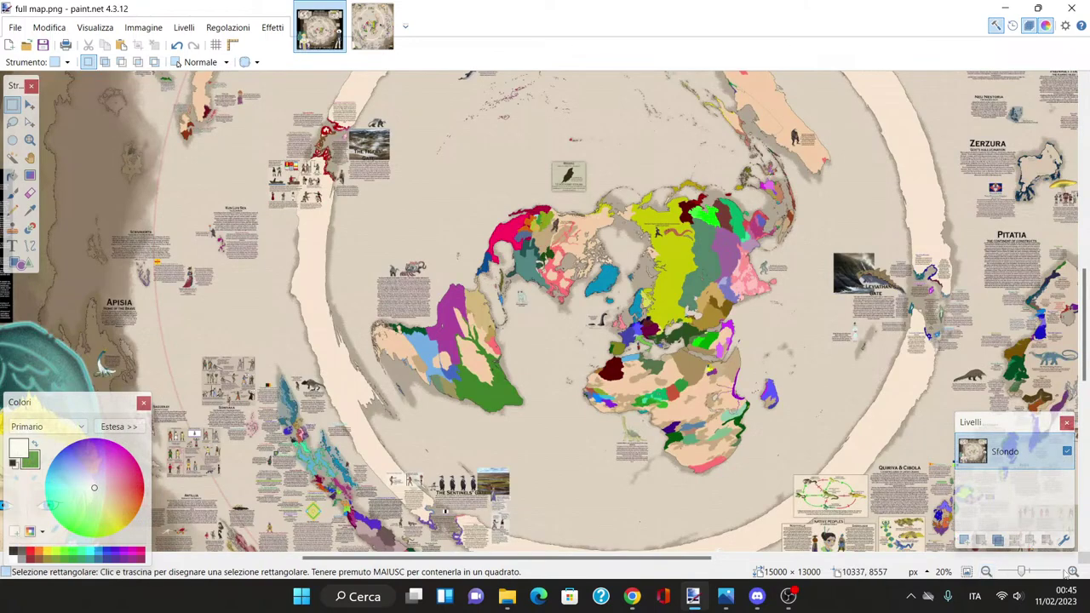
scroll(802, 474, up, 10)
scroll(802, 474, up, 8)
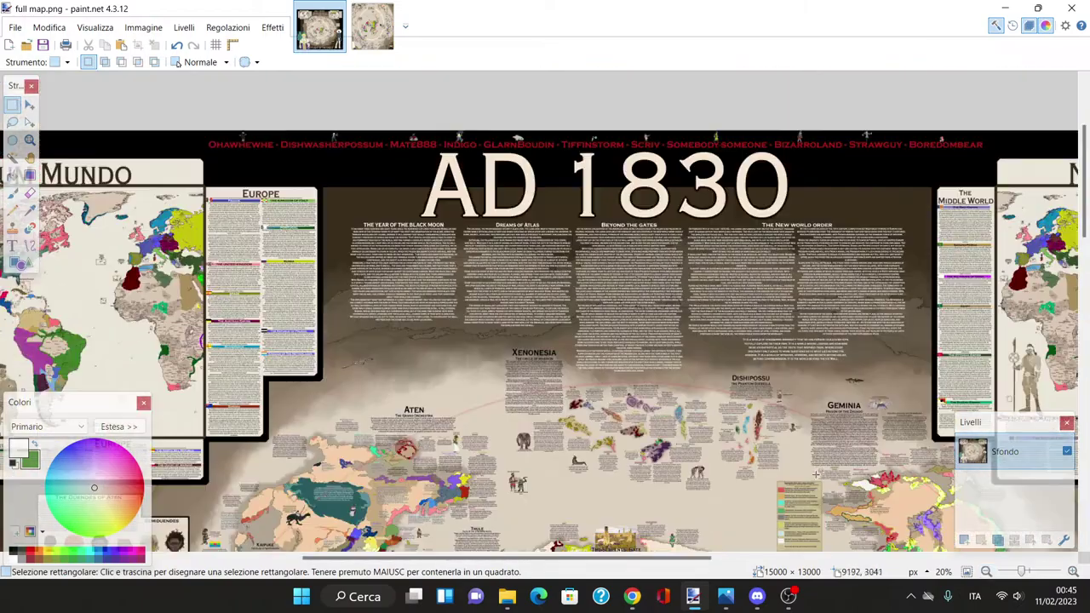
scroll(570, 302, down, 16)
scroll(570, 302, down, 10)
scroll(570, 302, up, 4)
scroll(570, 302, down, 4)
drag(645, 559, 526, 559)
scroll(248, 234, up, 8)
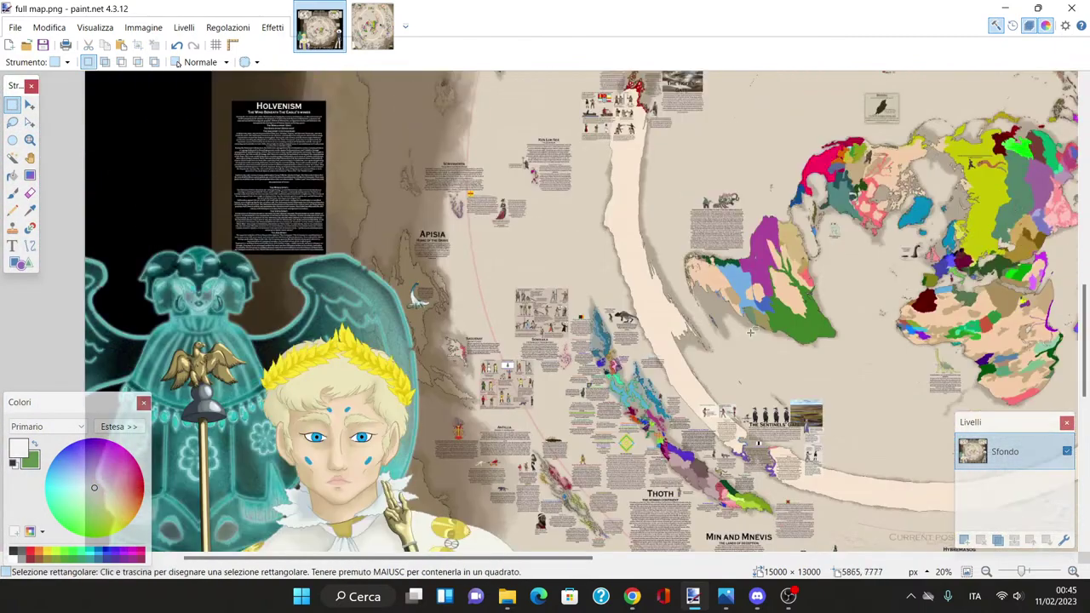
scroll(248, 234, down, 3)
Step: Open lore 1.png from the Beyond the Ice wall folder and close it again
mouse_move(506, 602)
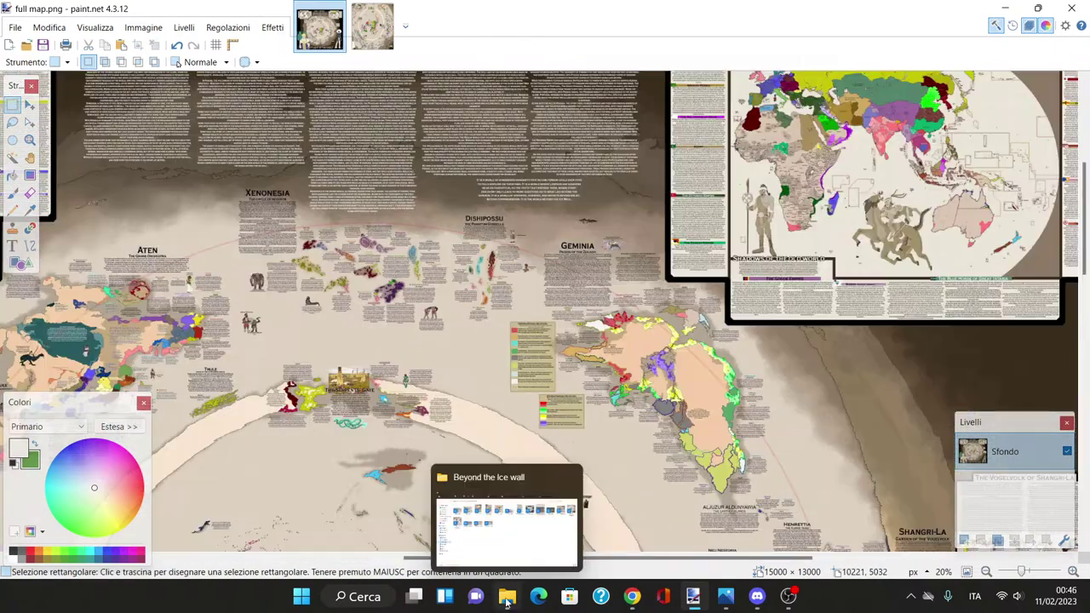
click(496, 534)
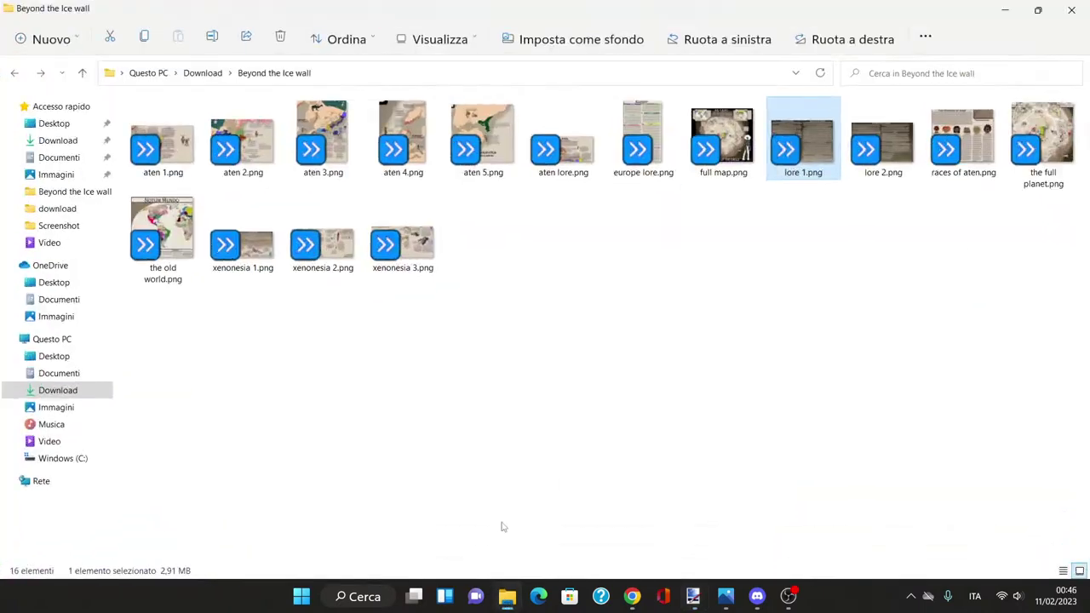
double_click(816, 174)
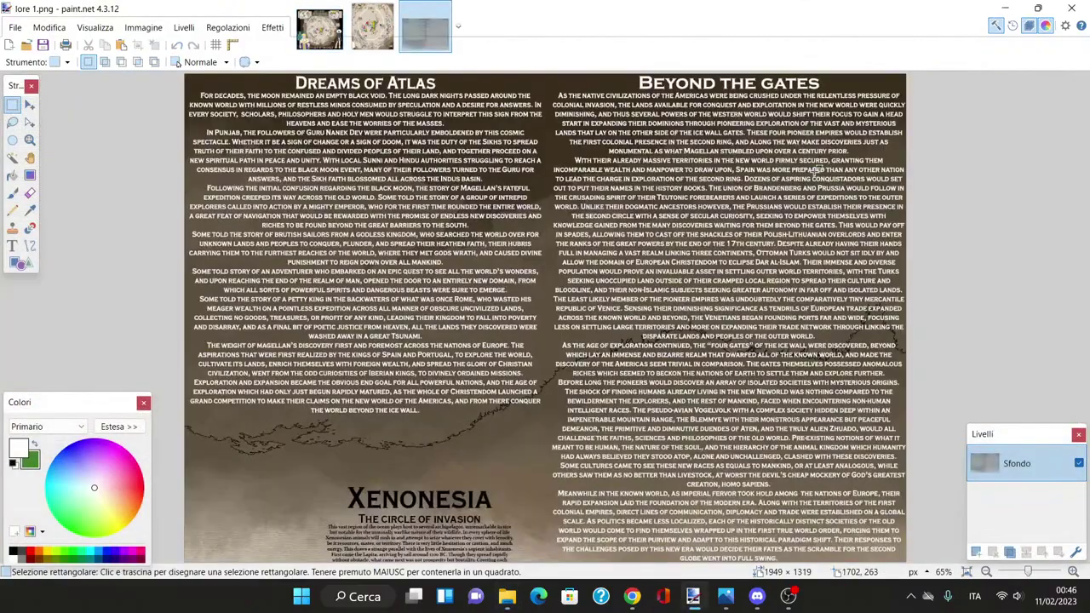
click(442, 8)
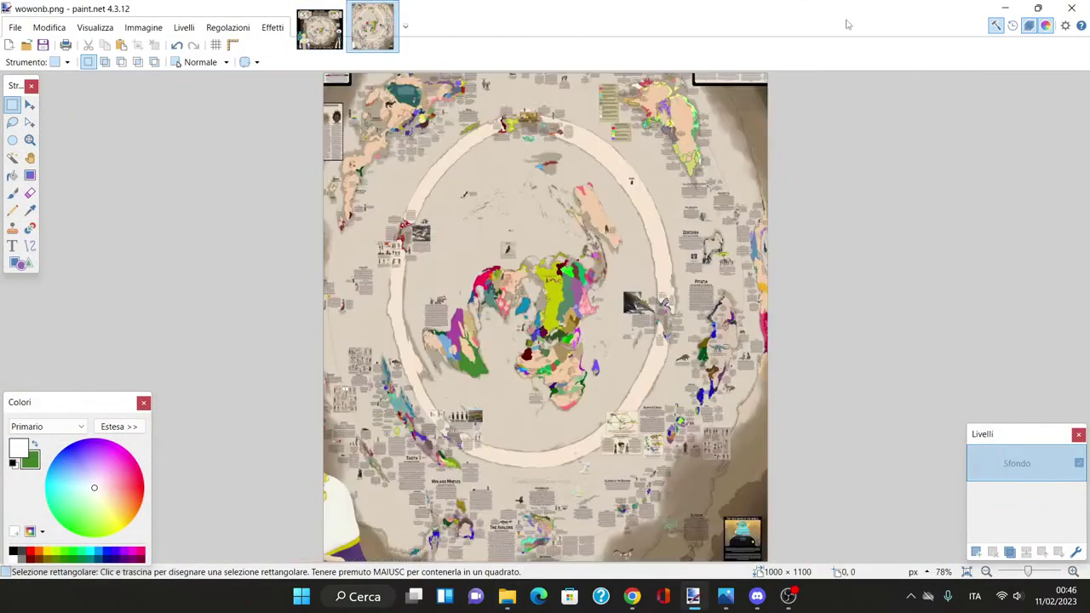
Step: View lore 1.png in the Photos app and return to full map.png in paint.net
click(725, 596)
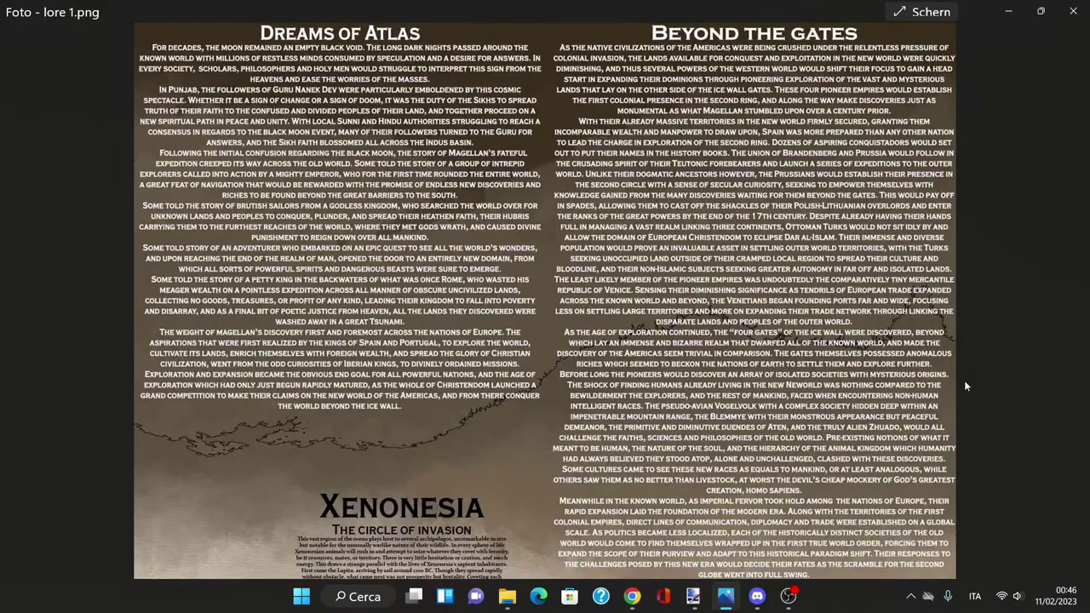
mouse_move(693, 596)
click(655, 523)
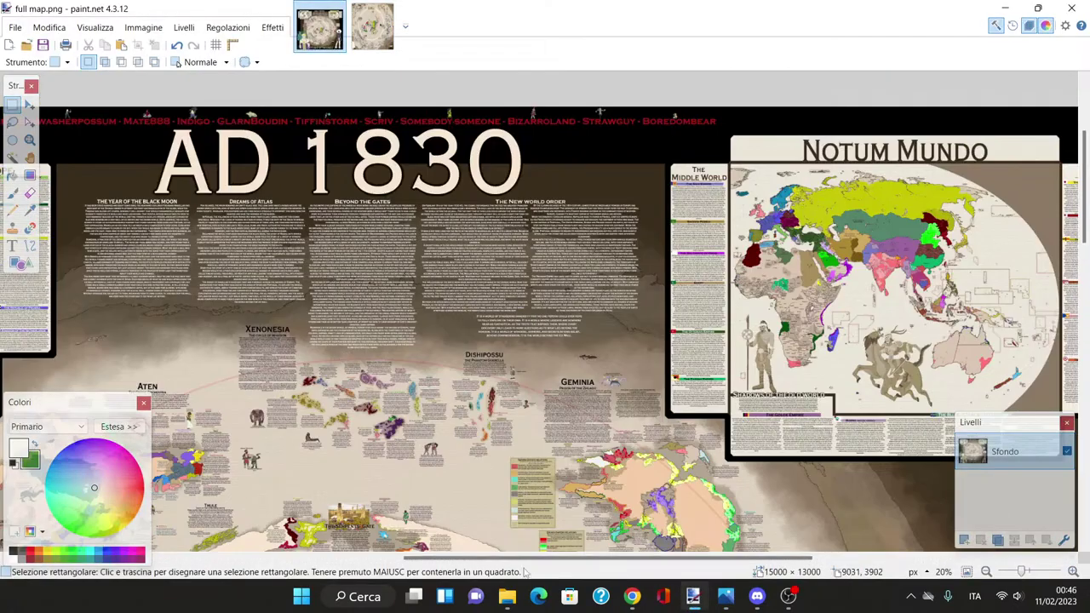
Step: Enlarge the map to 67% at The Year of the Black Moon text for reading
drag(518, 557, 405, 553)
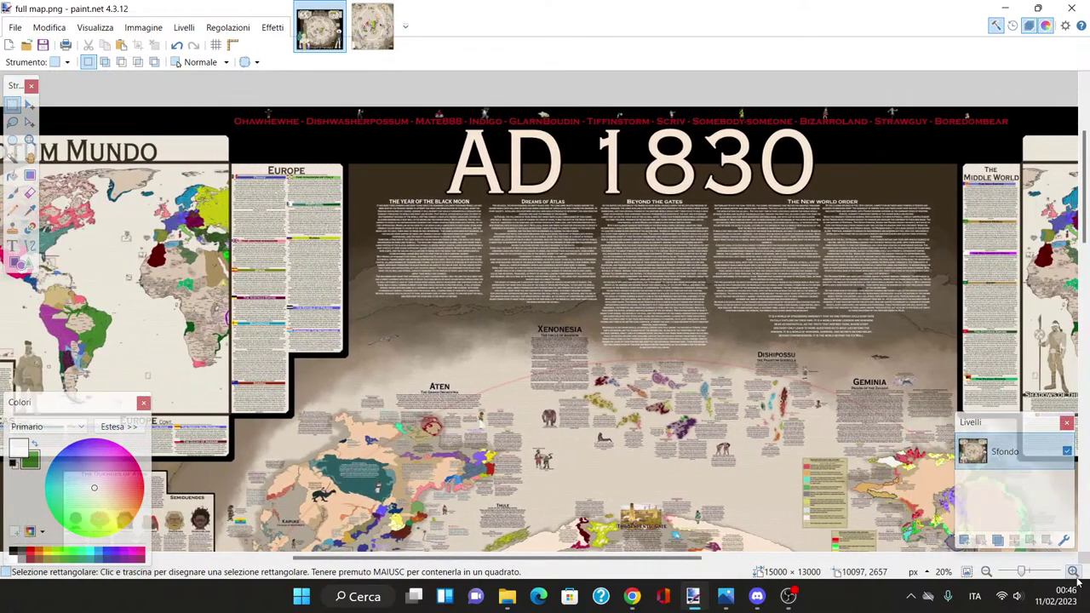
key(ctrl+plus)
key(ctrl+plus)
key(ctrl+plus)
key(ctrl+plus)
drag(554, 559, 481, 559)
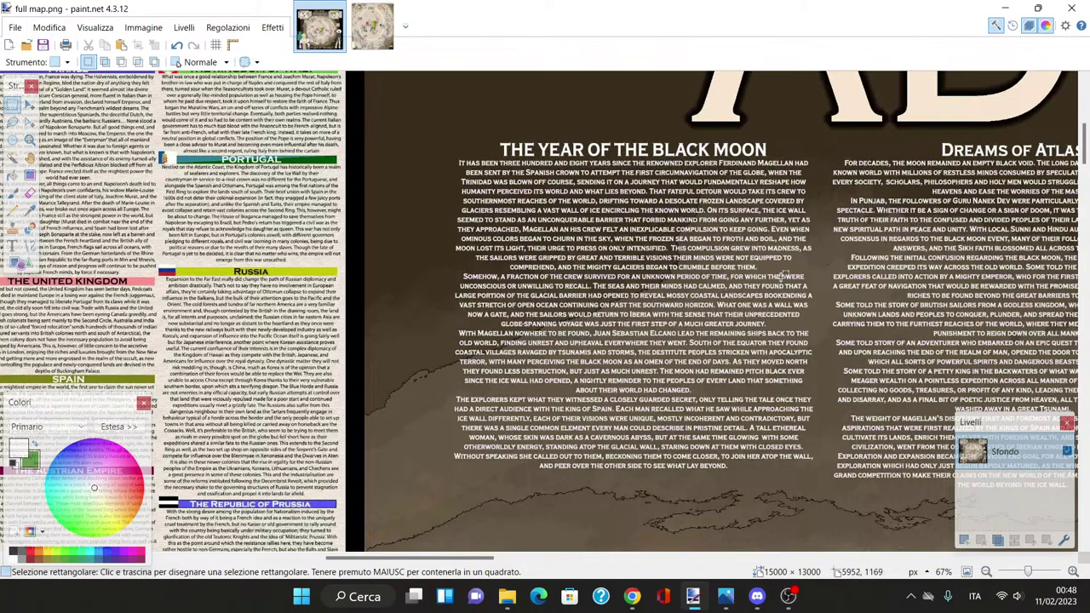
Step: Examine the inner world on the map, comparing South America, Europe, Africa and the Sentinels' Gate area
scroll(778, 277, down, 15)
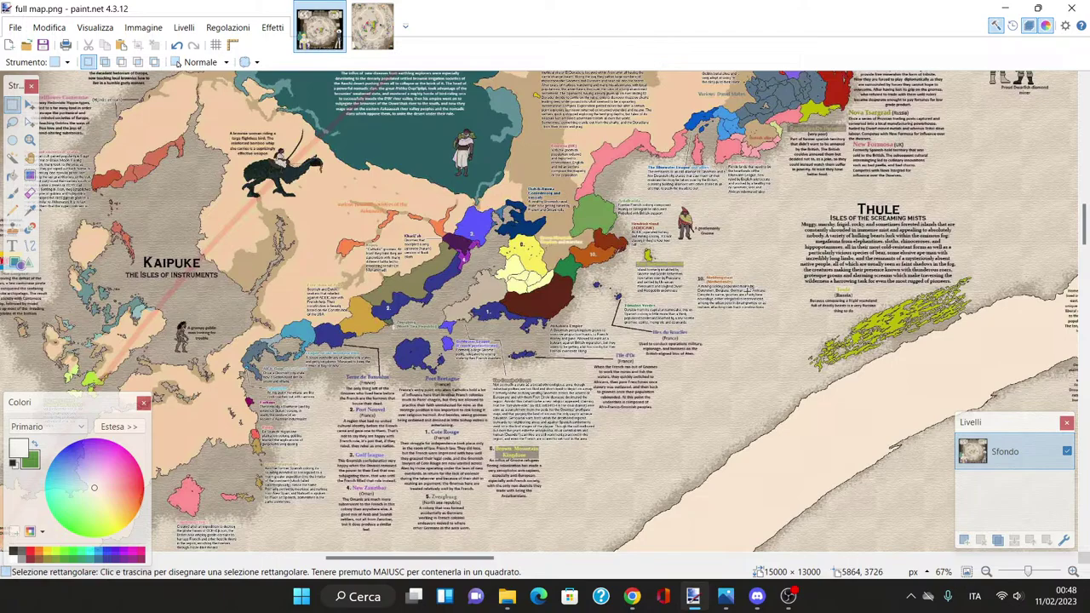
scroll(746, 289, down, 15)
scroll(761, 418, down, 3)
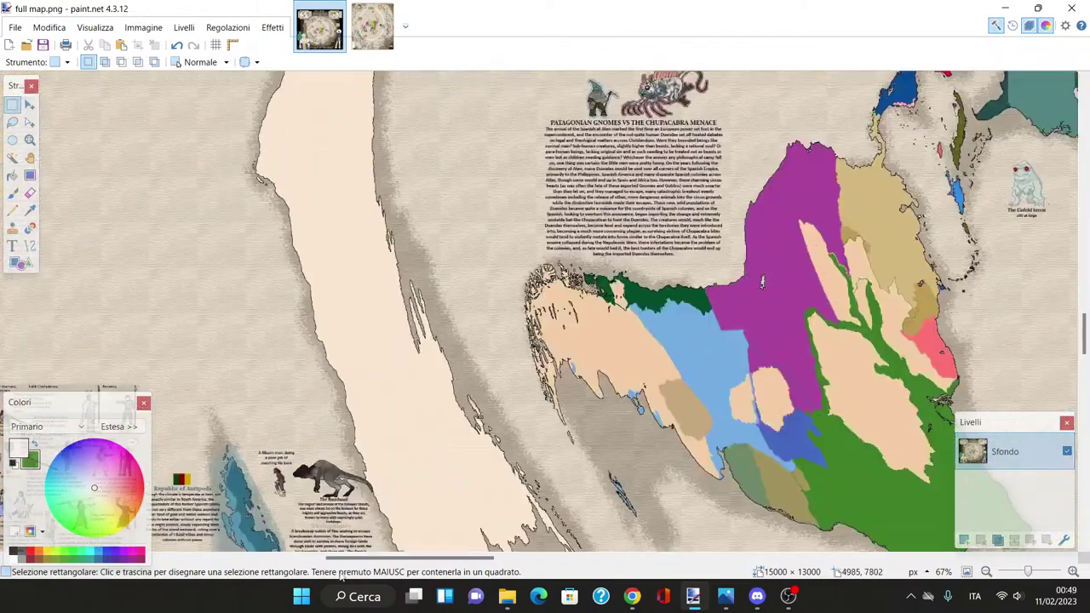
drag(402, 558, 552, 558)
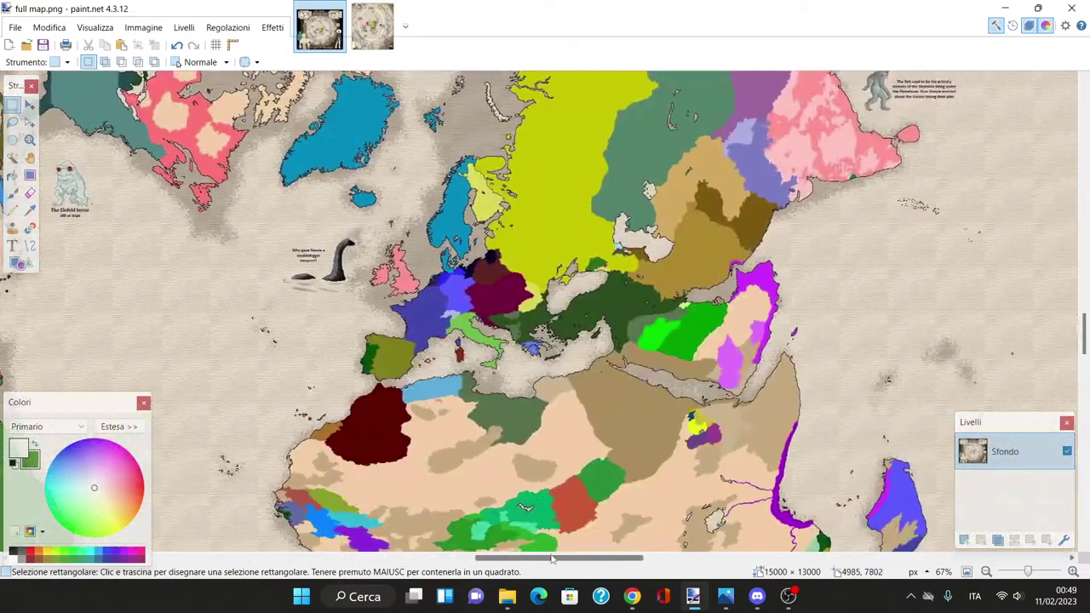
scroll(487, 500, up, 3)
scroll(485, 498, down, 10)
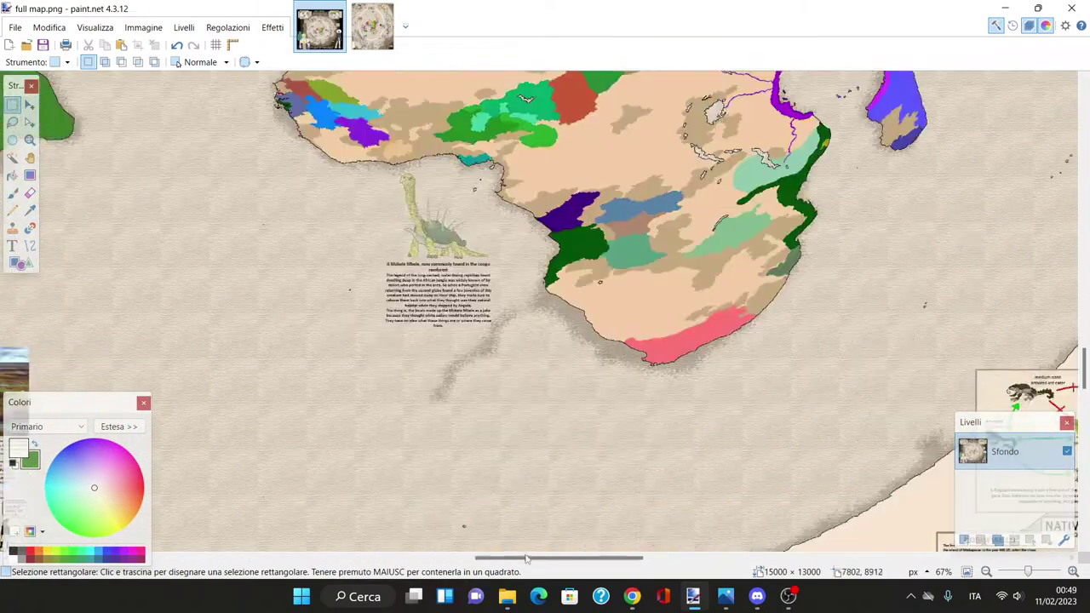
drag(559, 559, 463, 559)
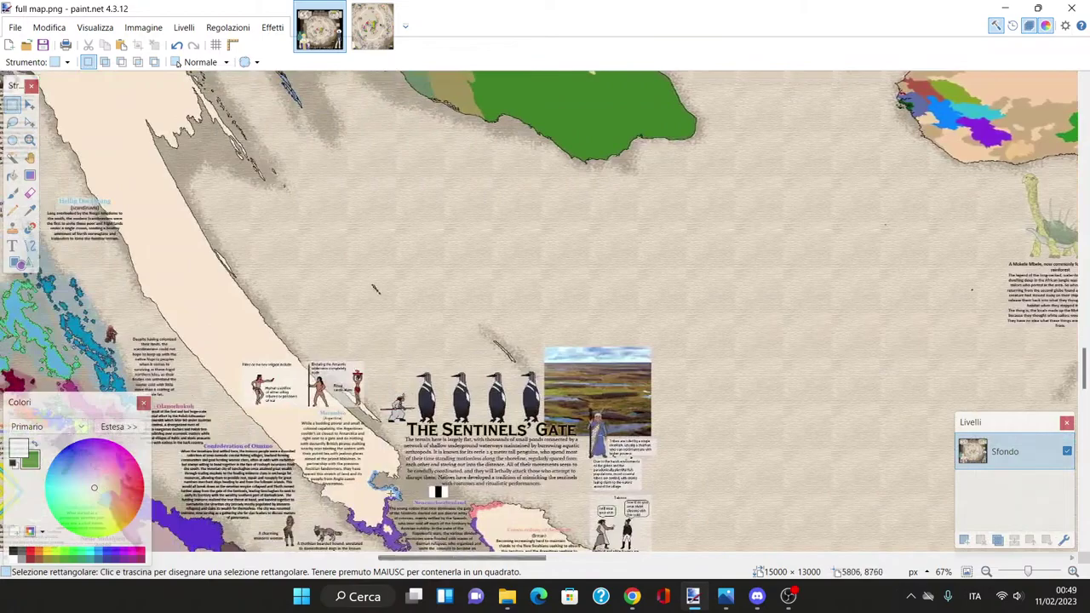
scroll(751, 465, up, 10)
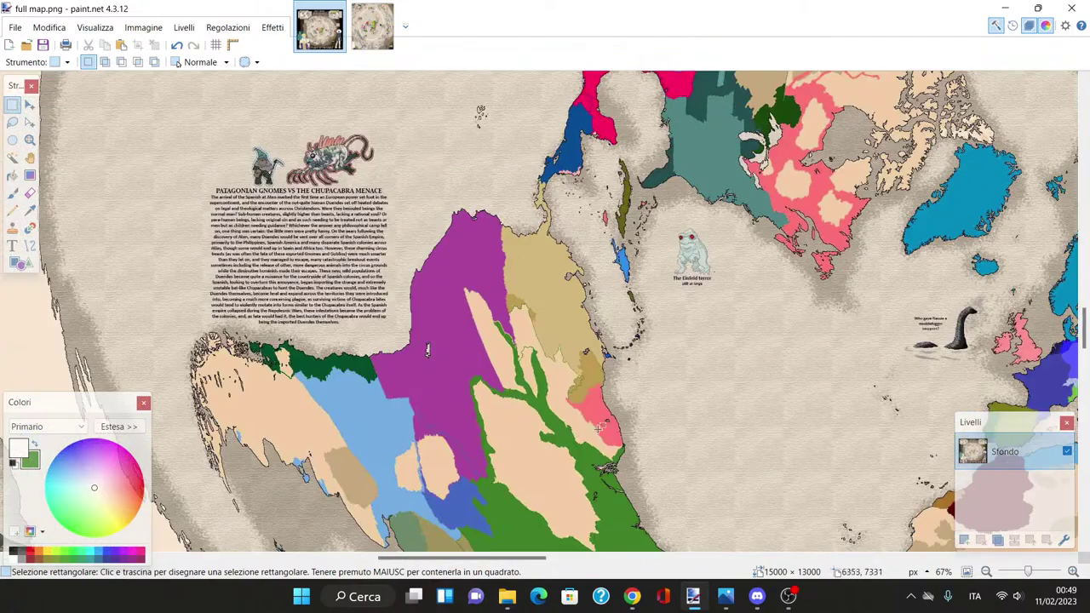
scroll(596, 435, down, 3)
drag(514, 553, 607, 557)
scroll(478, 479, up, 3)
scroll(479, 480, down, 1)
scroll(478, 479, down, 2)
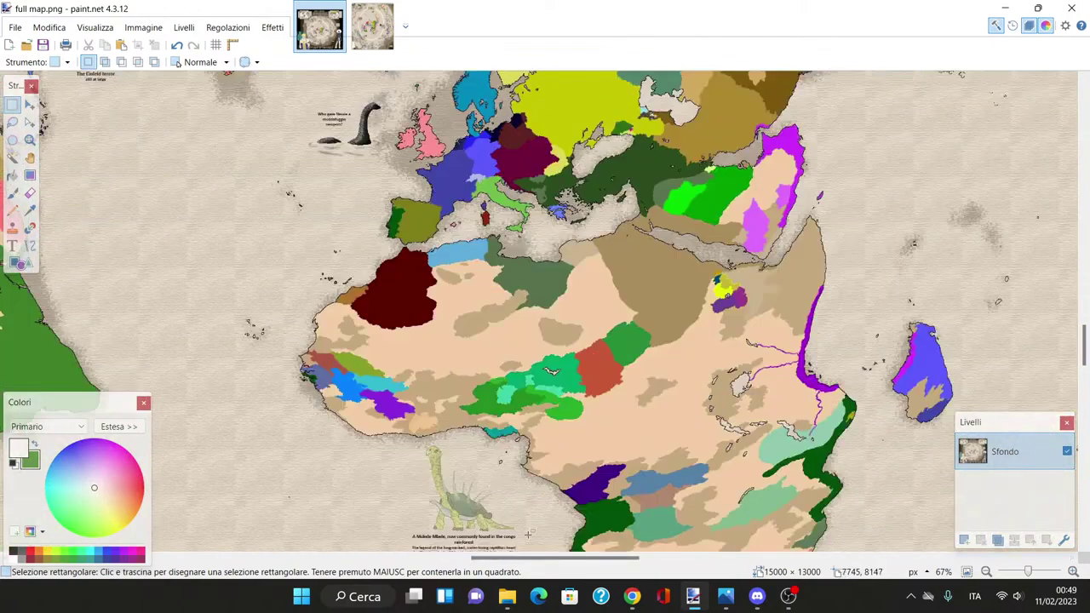
Step: Inspect the ice wall beside South America, from The Tigers' Gate to The Sentinels' Gate and Thoth
drag(530, 557, 421, 527)
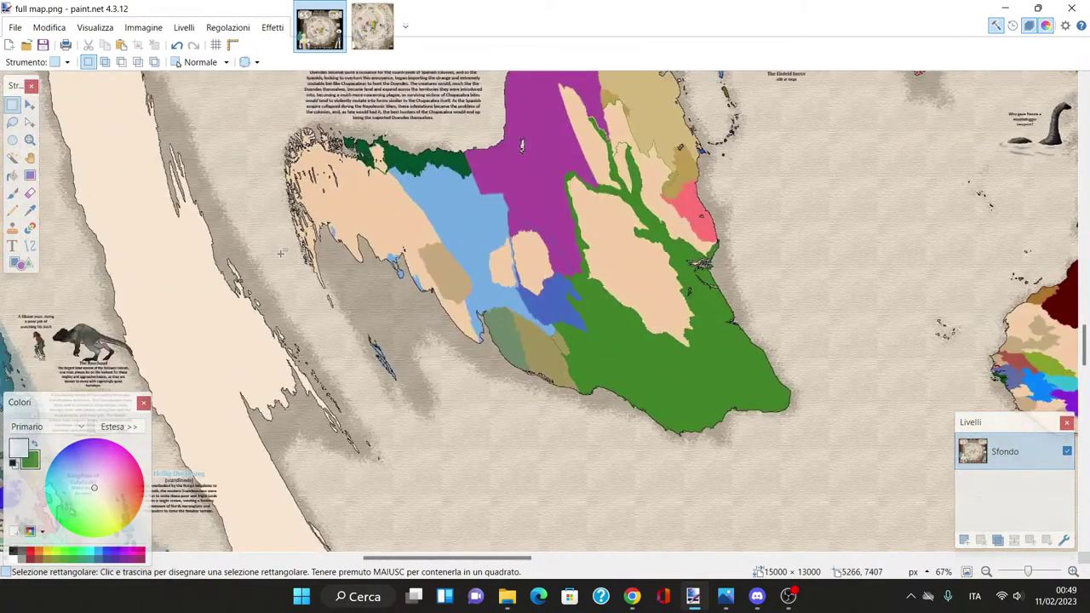
scroll(350, 341, down, 2)
scroll(350, 337, down, 1)
scroll(350, 336, up, 3)
scroll(308, 259, up, 2)
scroll(300, 320, down, 1)
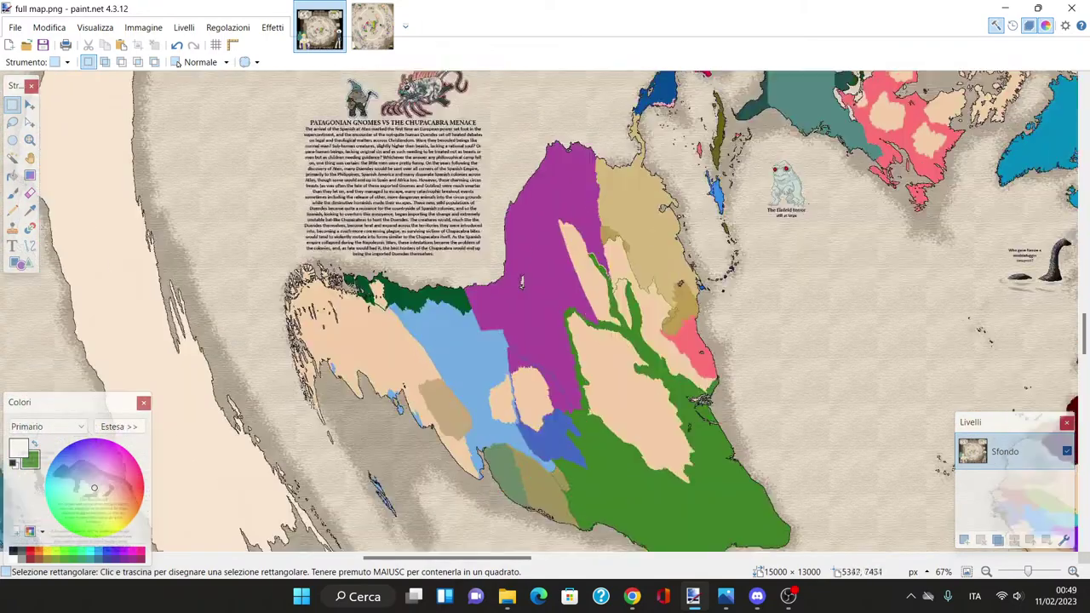
scroll(315, 407, up, 4)
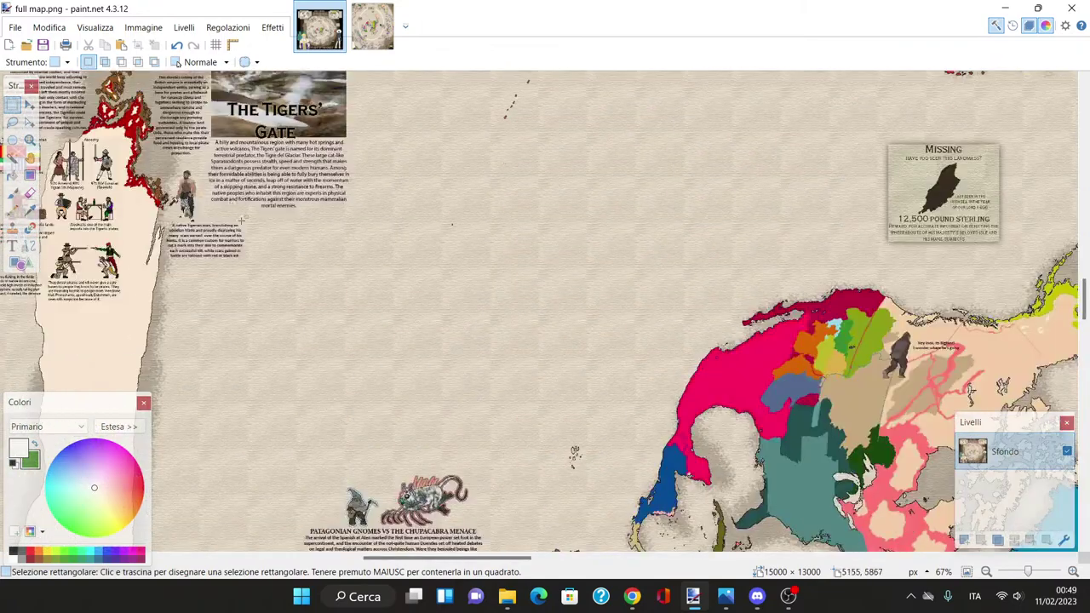
scroll(262, 246, down, 10)
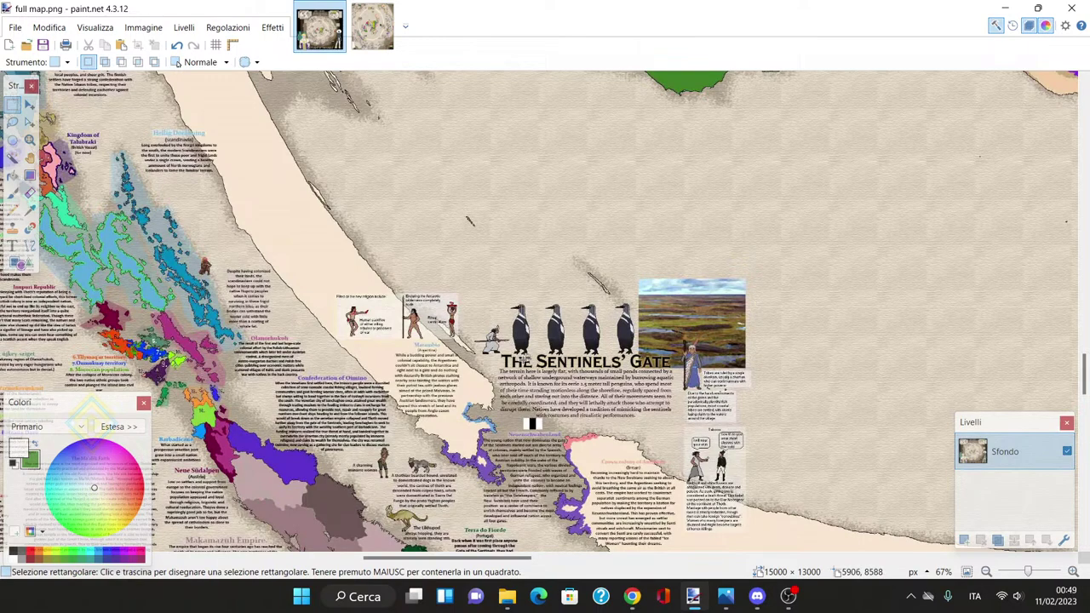
scroll(523, 359, down, 3)
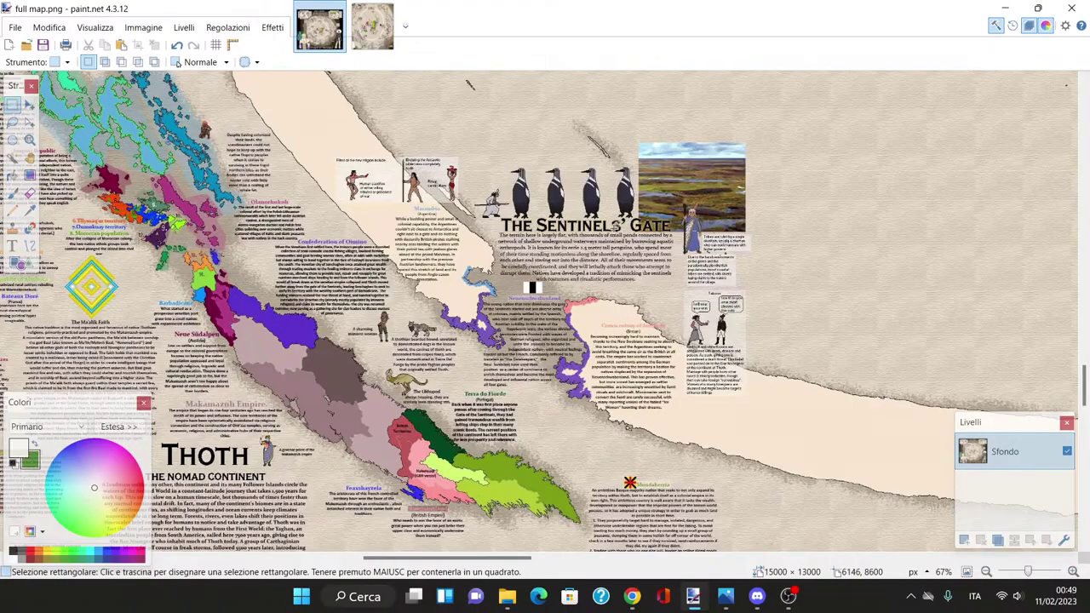
Step: Return to The Year of the Black Moon and Dreams of Atlas texts for reading
scroll(530, 287, up, 20)
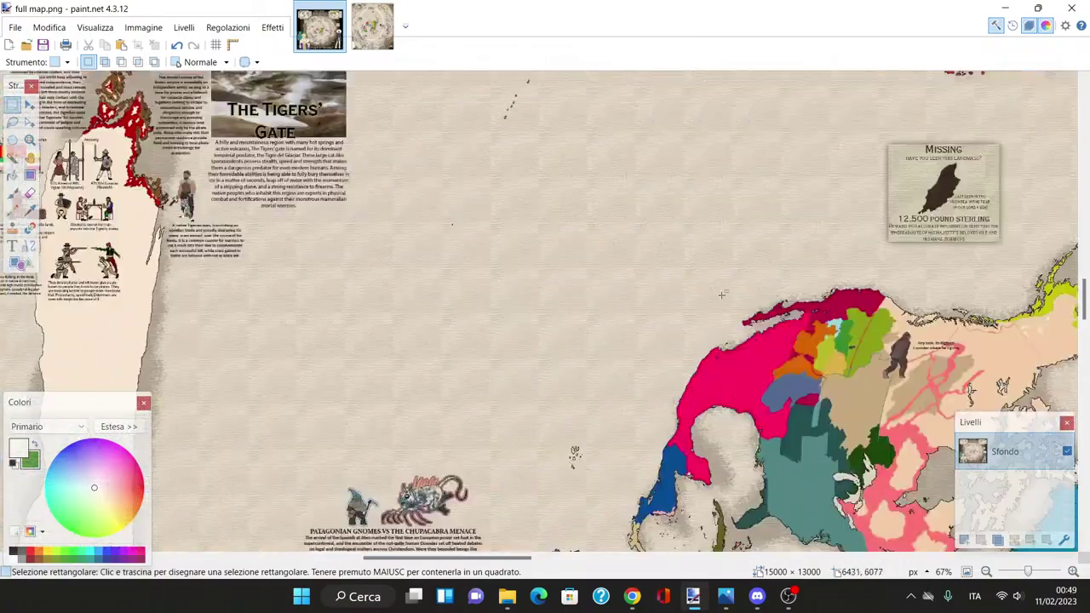
scroll(728, 294, up, 20)
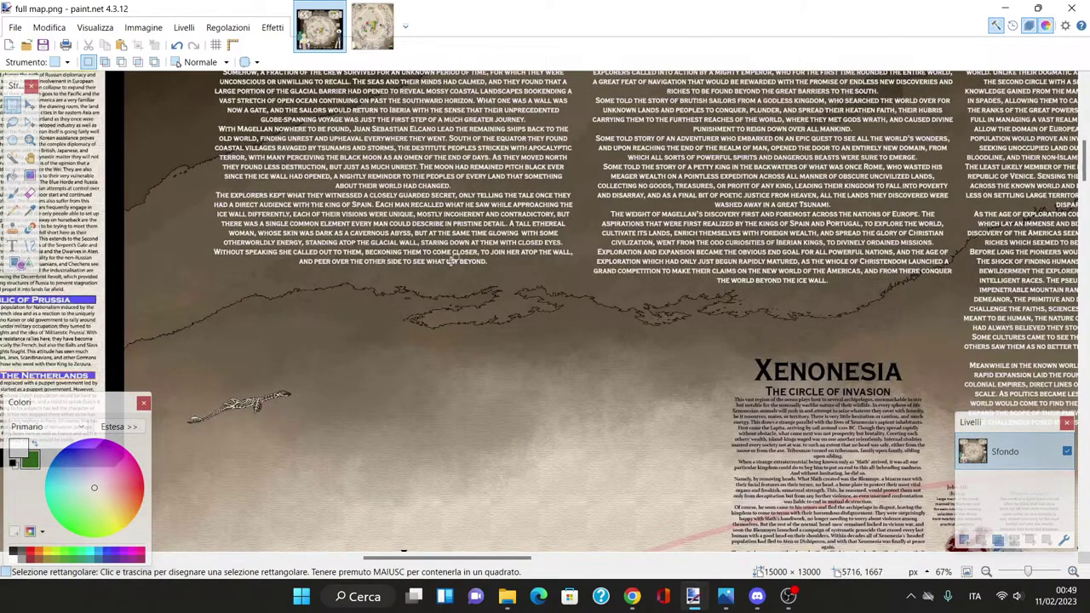
scroll(528, 238, up, 3)
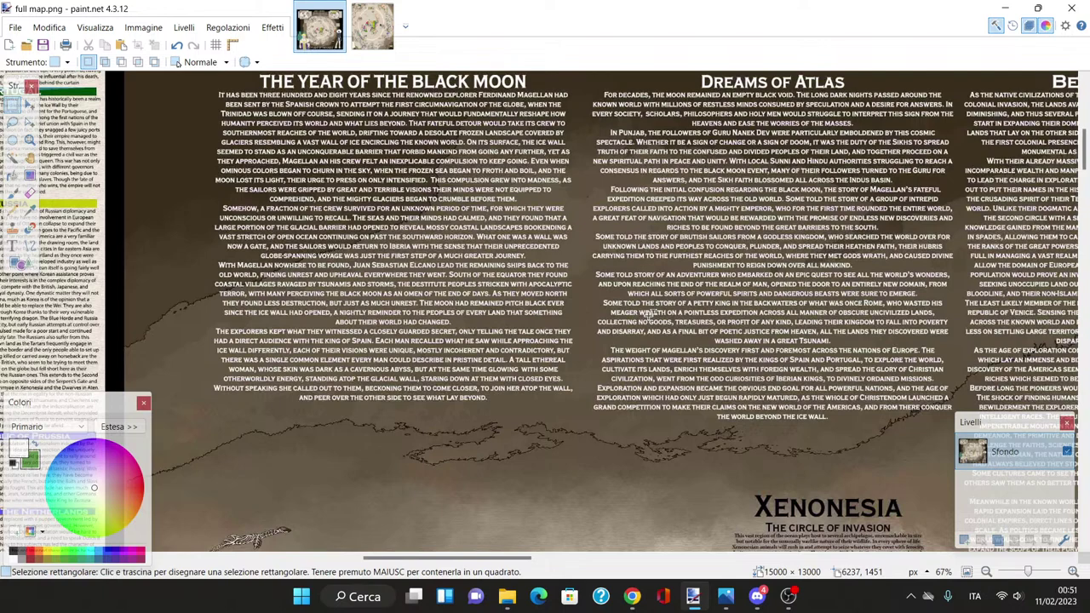
Step: Look at the crimson territory beside the white-haired figure near the map's right edge
scroll(575, 385, down, 20)
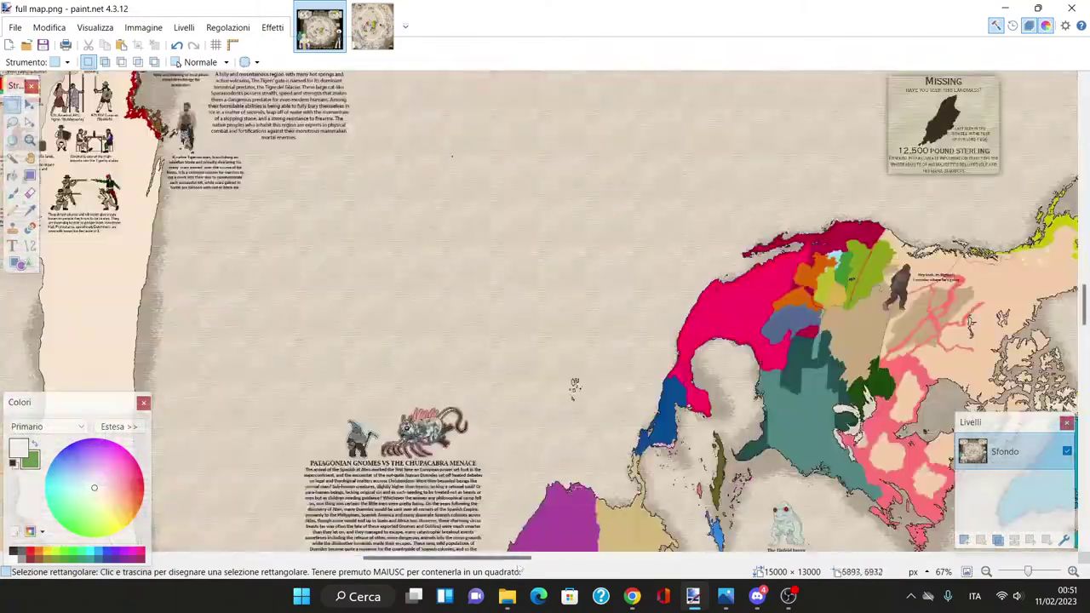
drag(518, 558, 919, 557)
scroll(902, 511, down, 5)
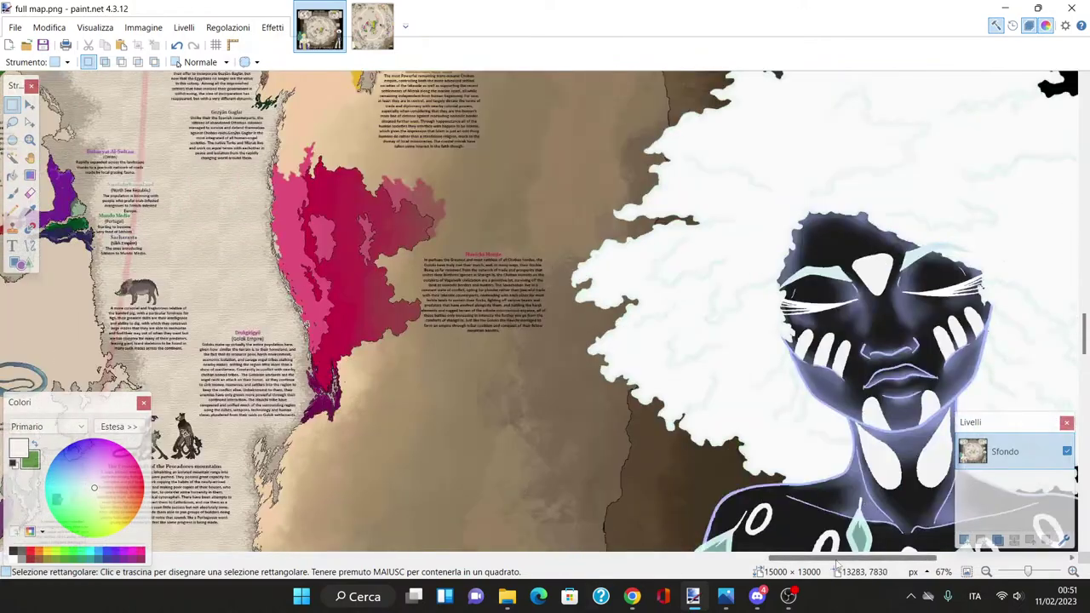
Step: Look over the white-haired figure at the map's edge, from the hair and face down to the legs
drag(837, 558, 884, 558)
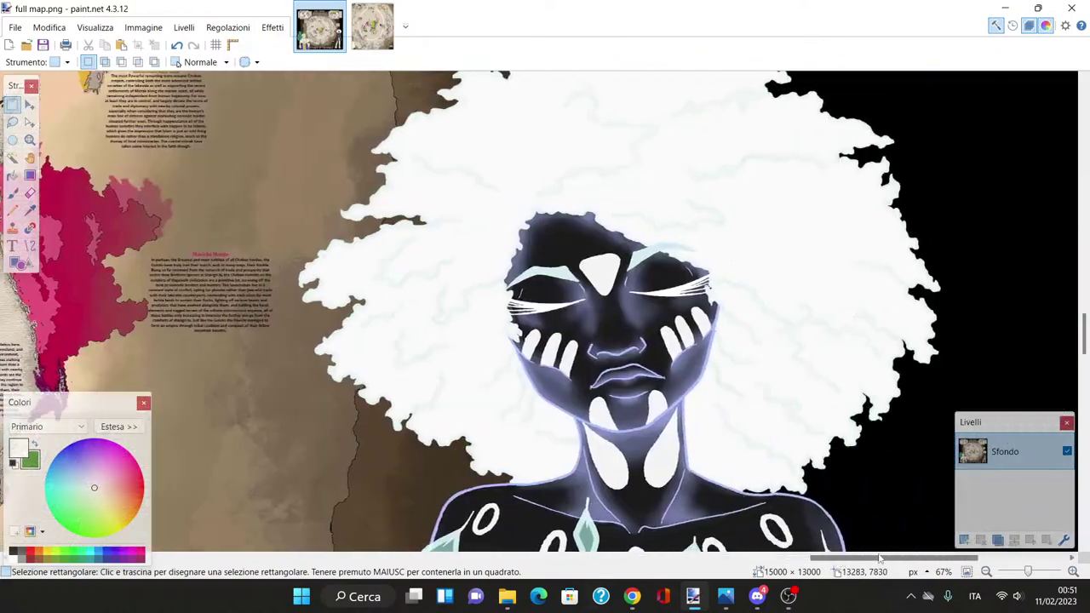
scroll(757, 411, down, 12)
scroll(756, 414, down, 5)
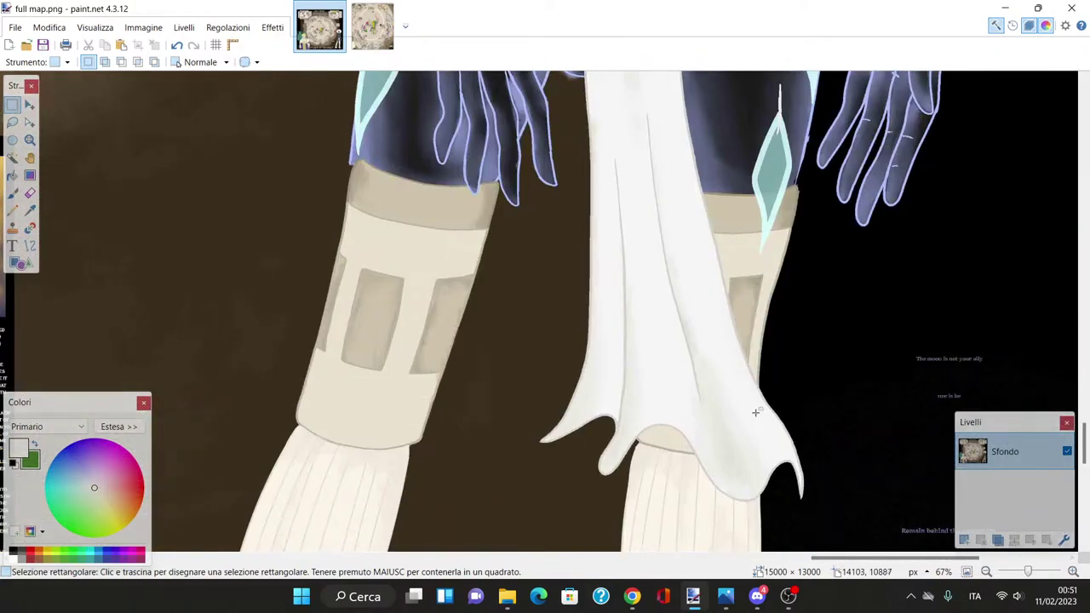
scroll(755, 422, up, 15)
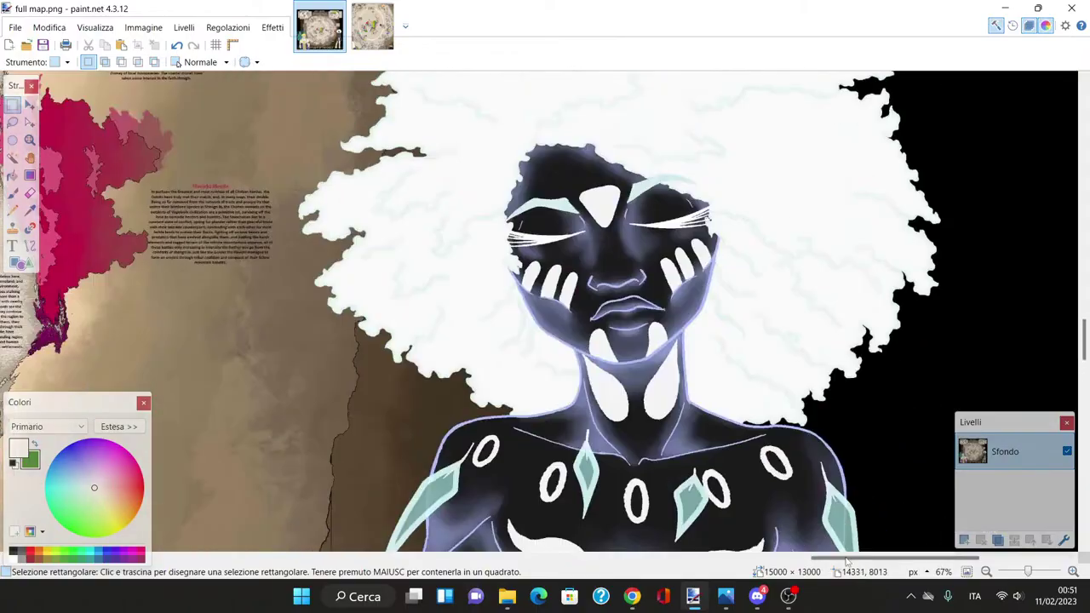
Step: Find the lore texts above Xenonesia, then switch to lore 1.png in Photos to read Dreams of Atlas and Beyond the Gates
drag(847, 559, 511, 558)
scroll(467, 458, up, 20)
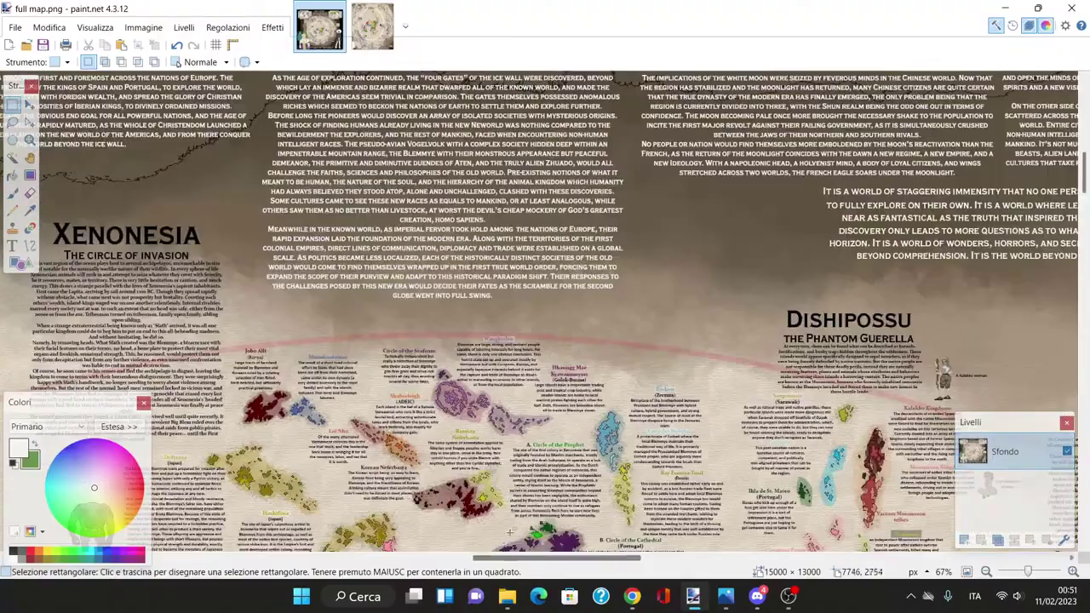
scroll(531, 545, up, 5)
drag(514, 558, 474, 558)
scroll(459, 545, left, 3)
scroll(445, 537, right, 4)
scroll(446, 537, up, 5)
scroll(459, 509, down, 3)
click(725, 596)
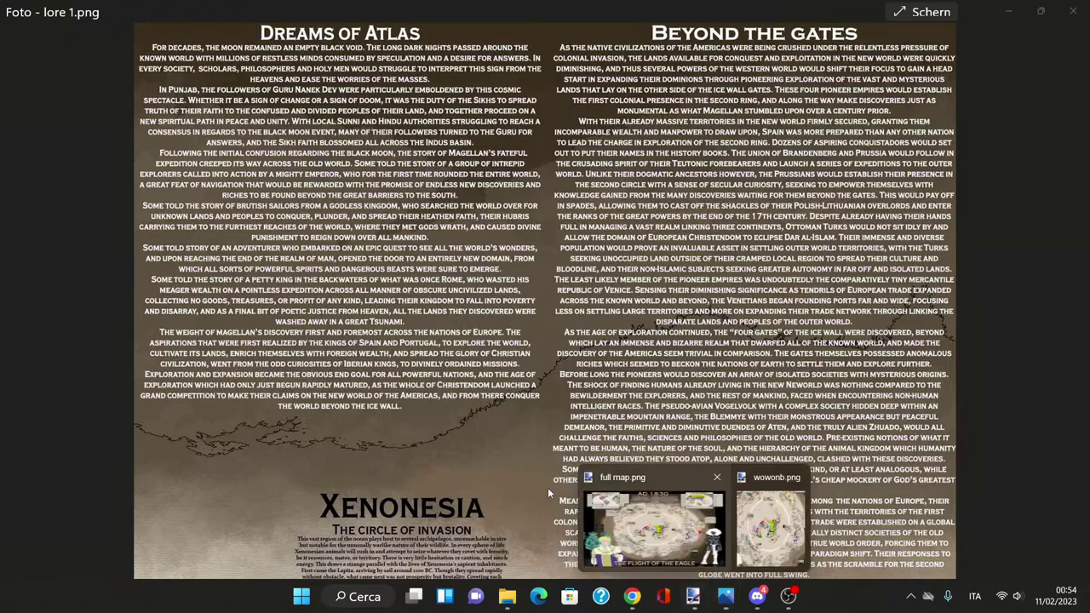
Step: Switch back to full map.png in paint.net and examine The Sentinels' Gate south of the inner world
click(647, 528)
scroll(560, 443, down, 10)
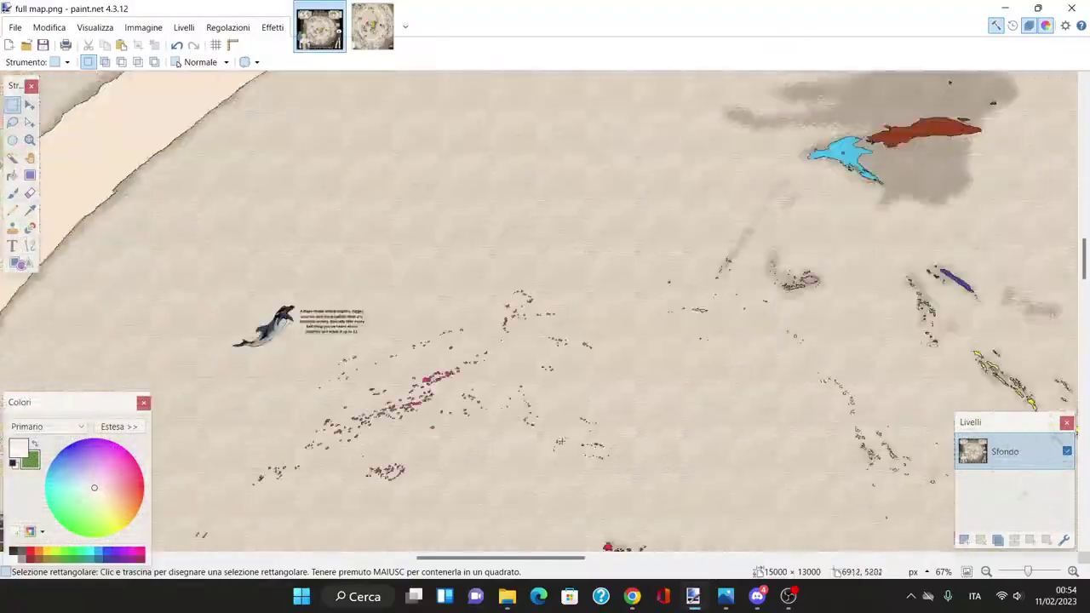
scroll(560, 441, down, 10)
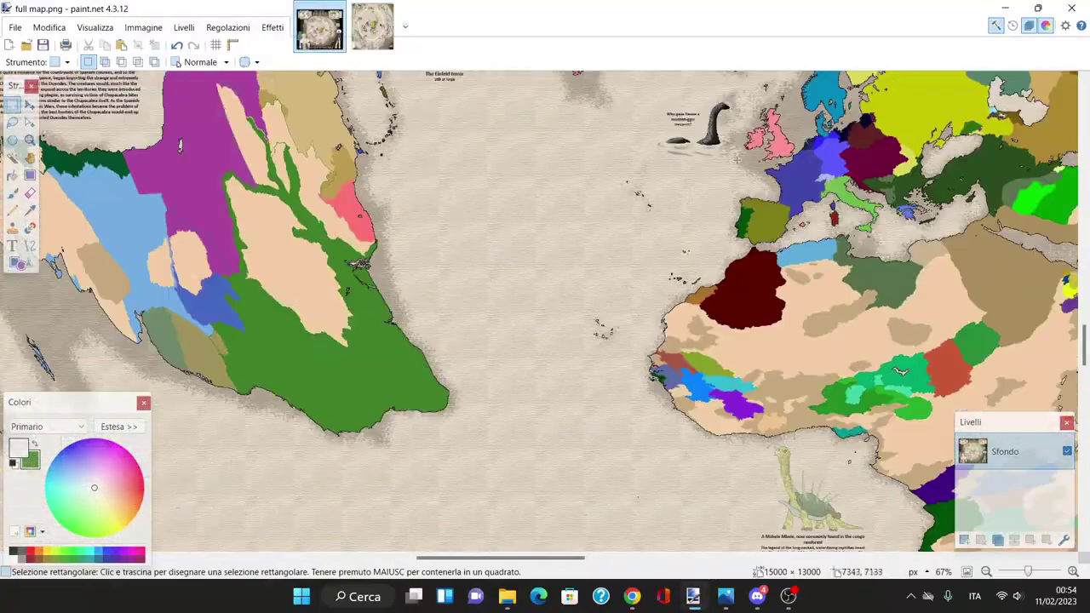
scroll(180, 144, down, 10)
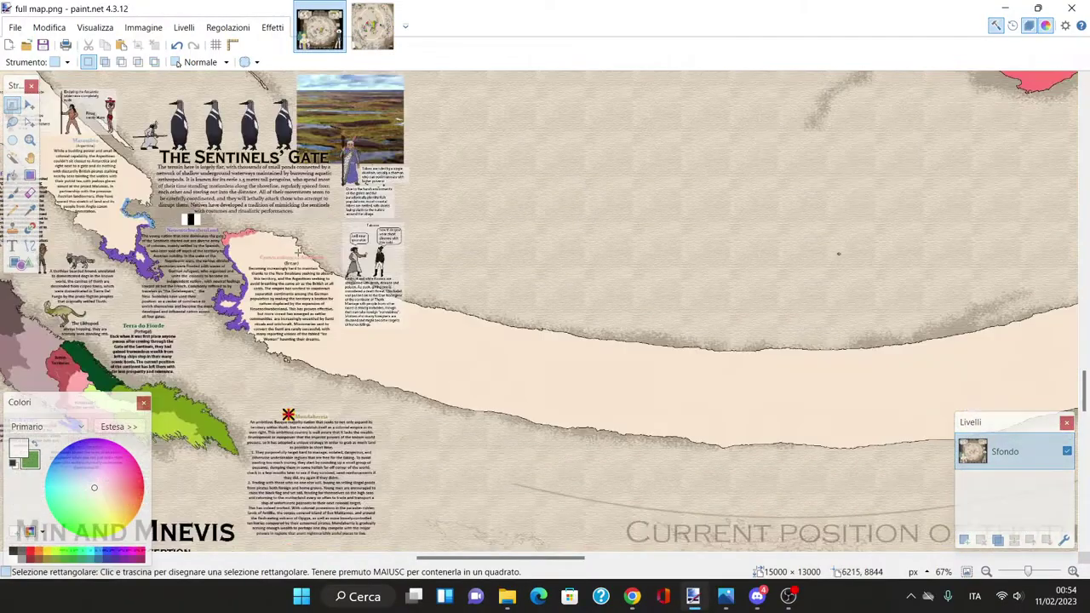
scroll(205, 225, up, 3)
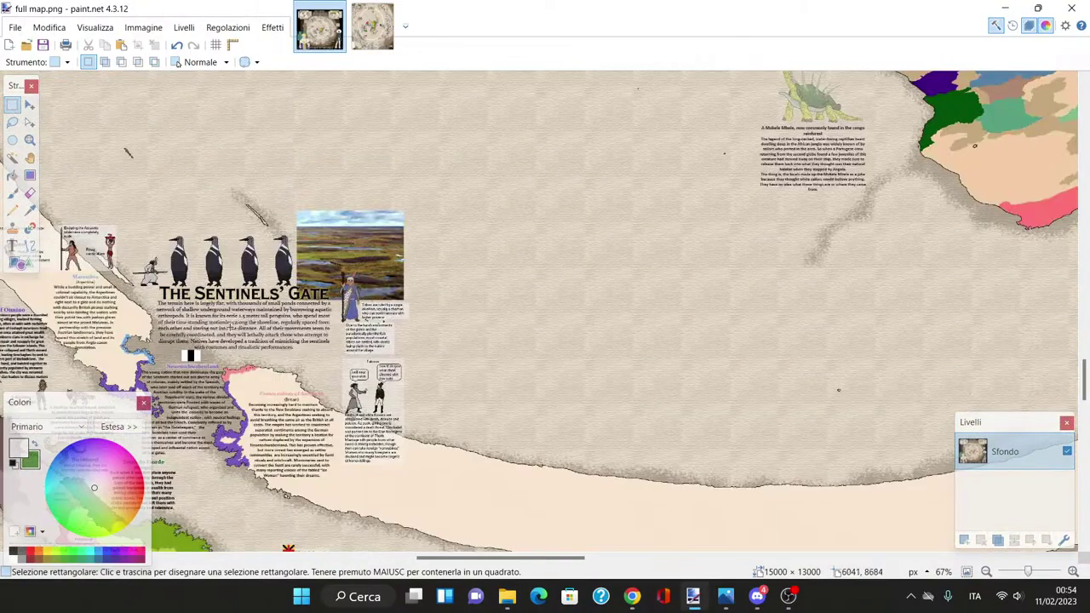
scroll(230, 320, down, 2)
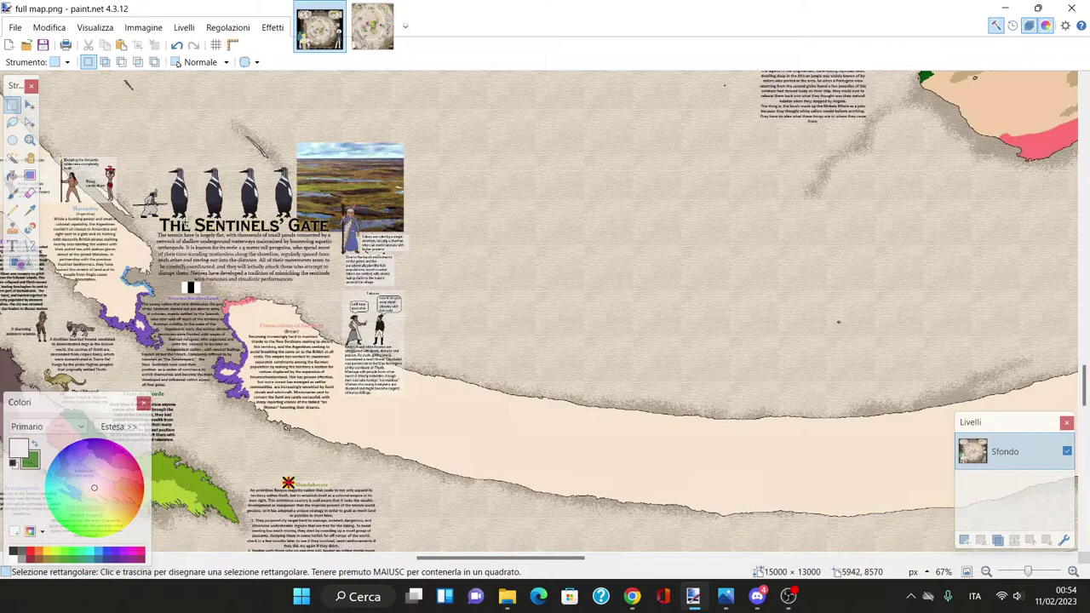
scroll(344, 243, up, 2)
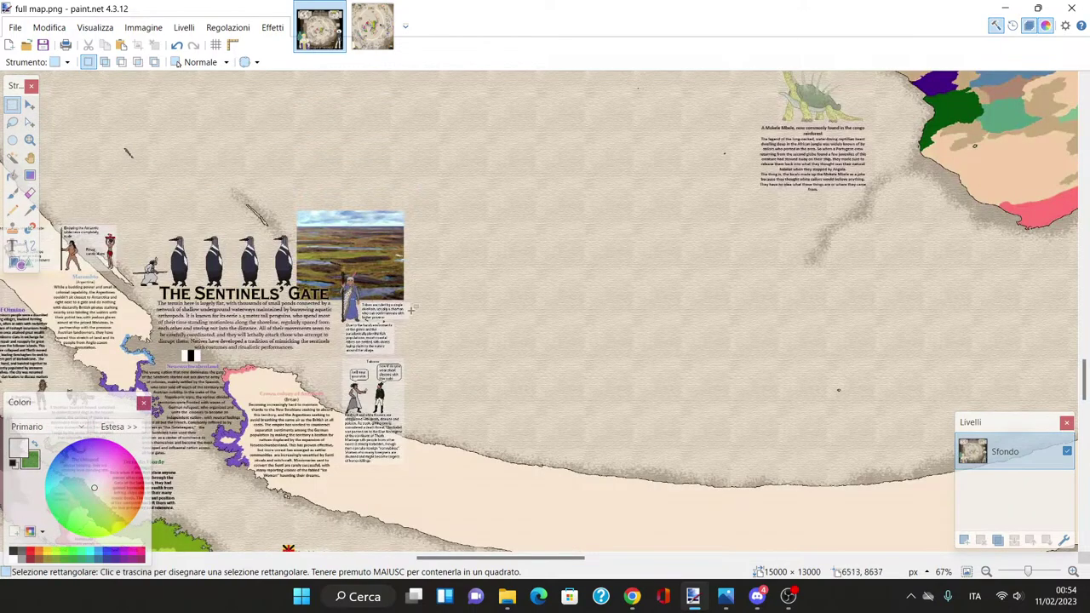
Step: Look over the Americas, then reduce the view to 13% to survey the ice wall and the outer lands together
scroll(410, 310, up, 20)
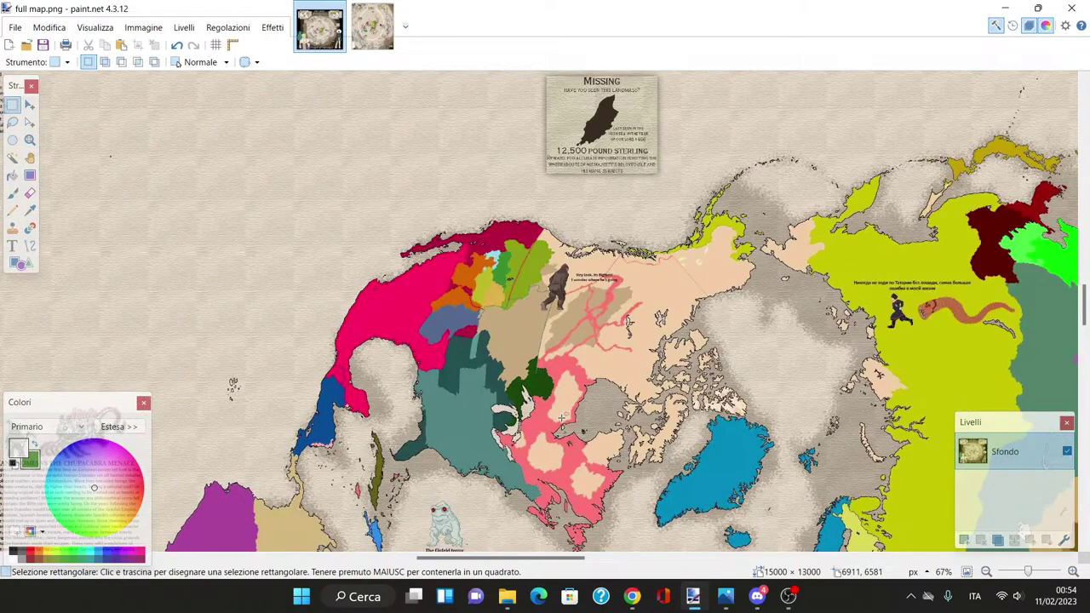
scroll(570, 416, down, 20)
scroll(669, 416, up, 20)
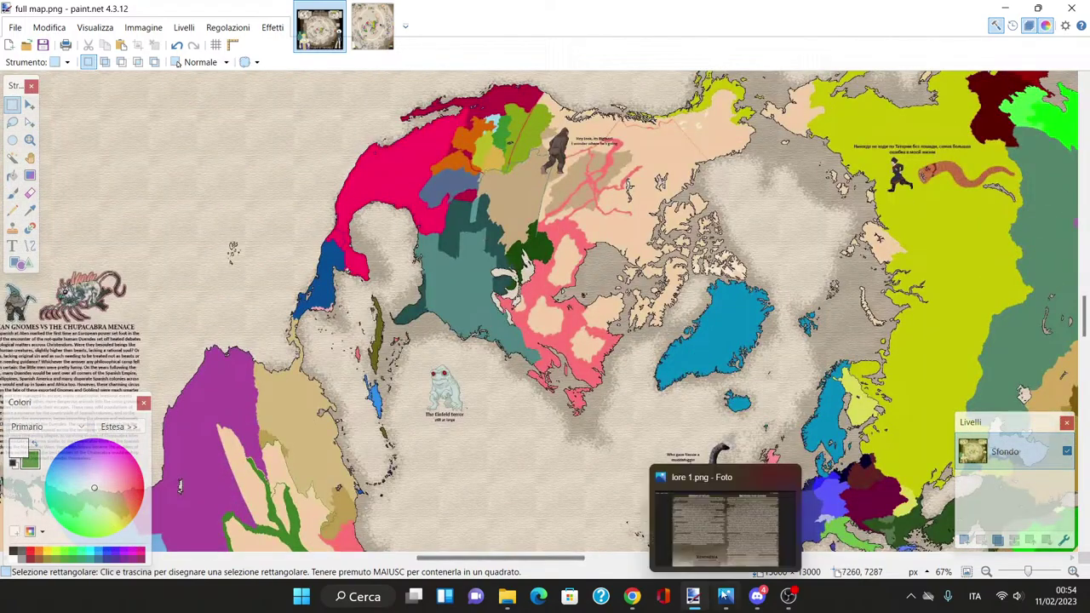
click(986, 572)
click(985, 571)
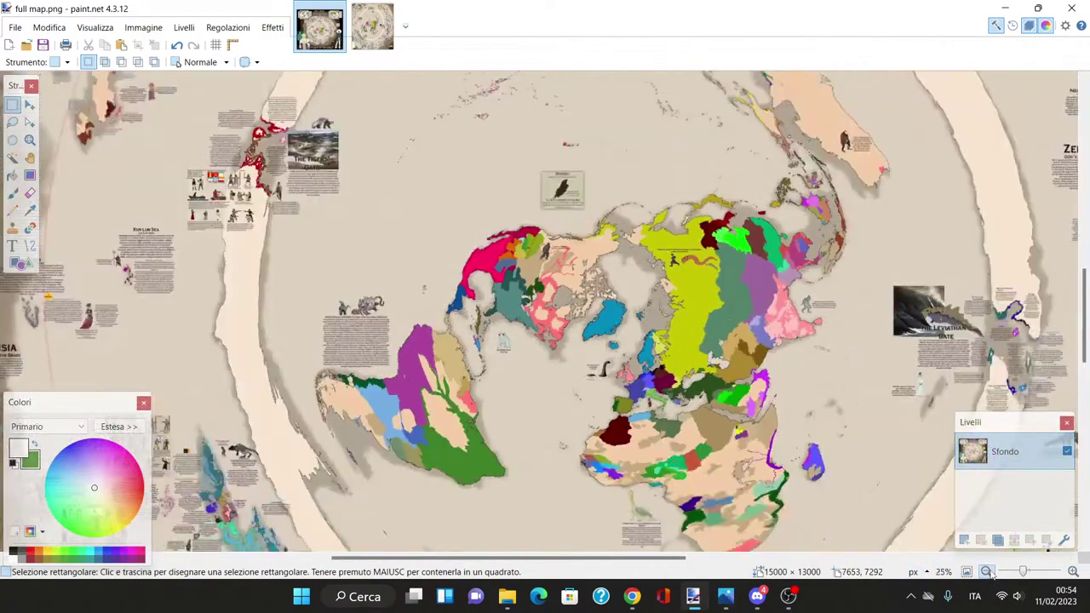
click(986, 571)
click(985, 571)
click(985, 572)
click(985, 571)
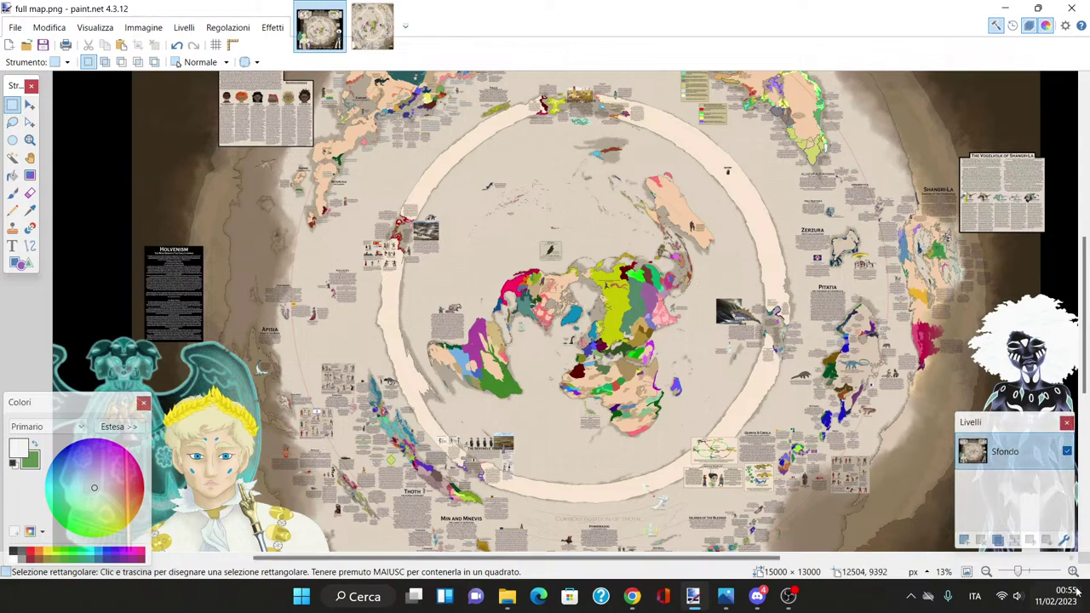
Step: Examine the inner world inside the ice wall at 25%, from The Sentinels' Gate up to the northern lands
scroll(568, 380, up, 4)
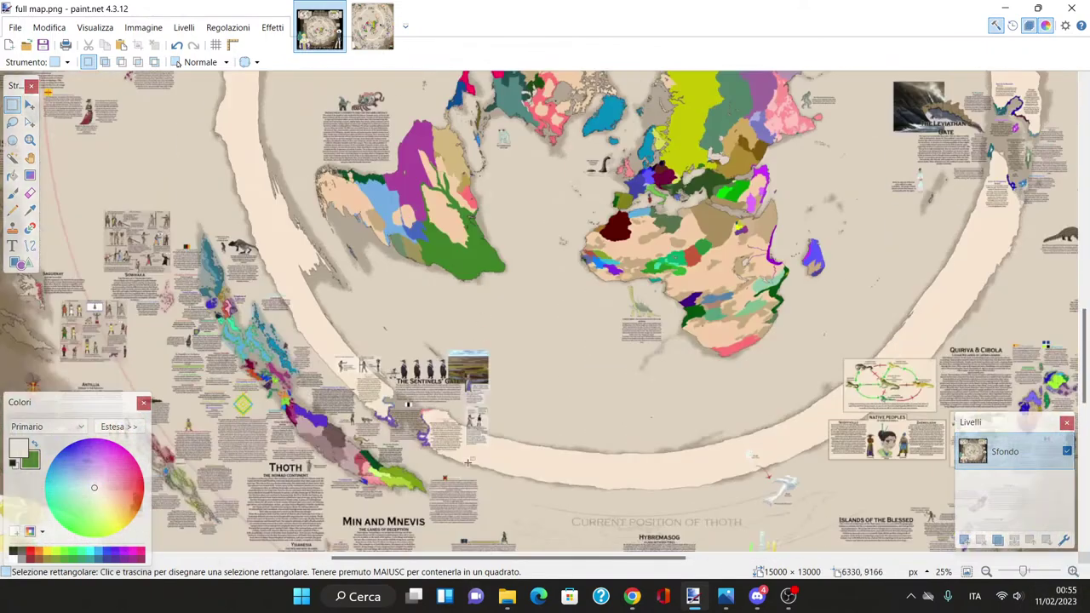
scroll(504, 387, up, 3)
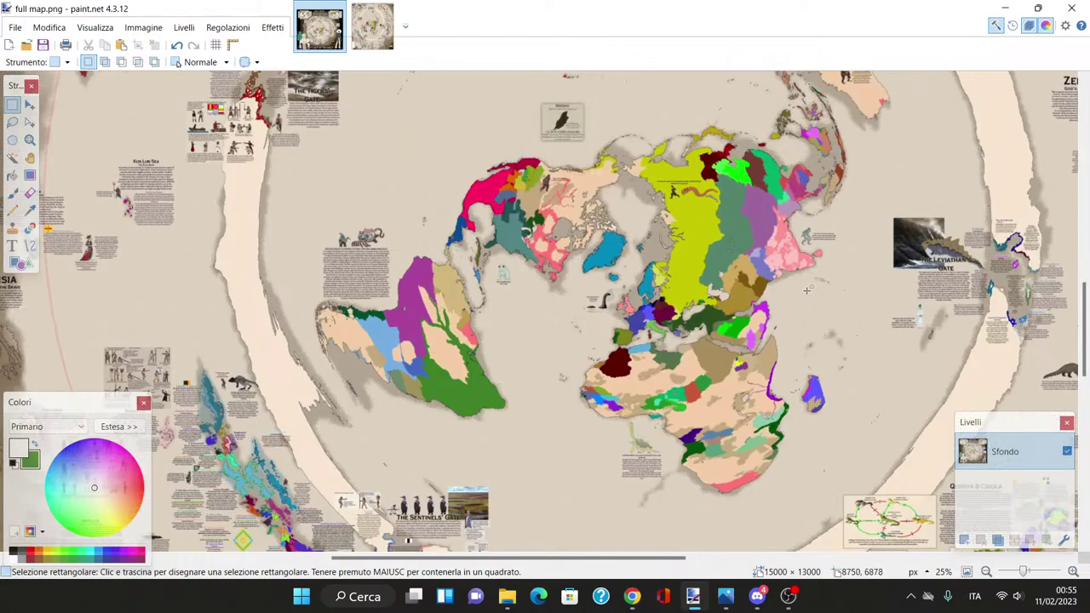
scroll(598, 317, up, 5)
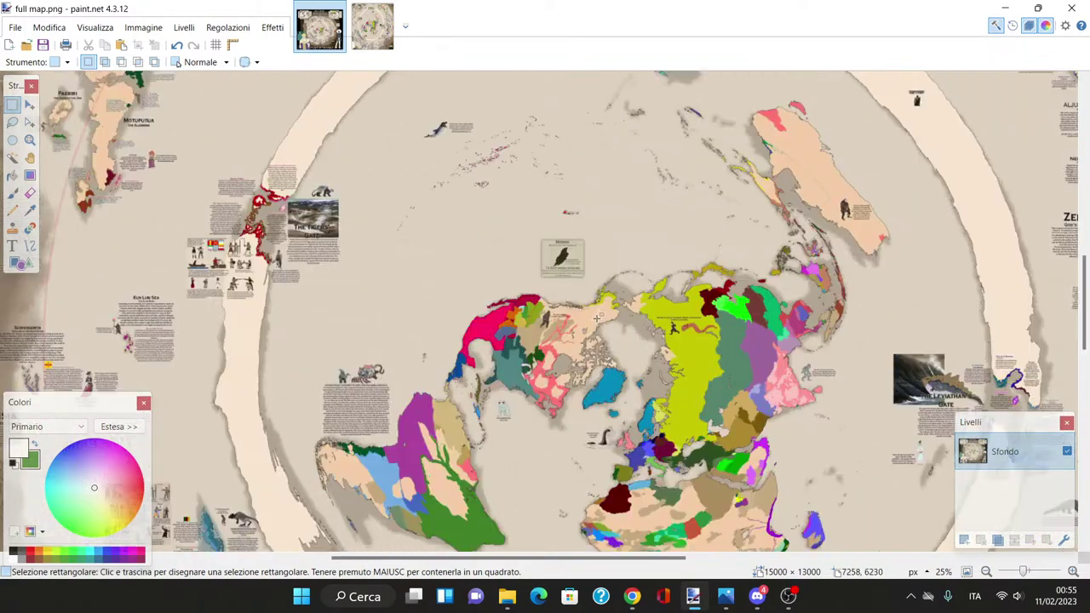
scroll(597, 316, up, 7)
scroll(591, 319, down, 11)
scroll(587, 320, up, 8)
scroll(361, 345, down, 7)
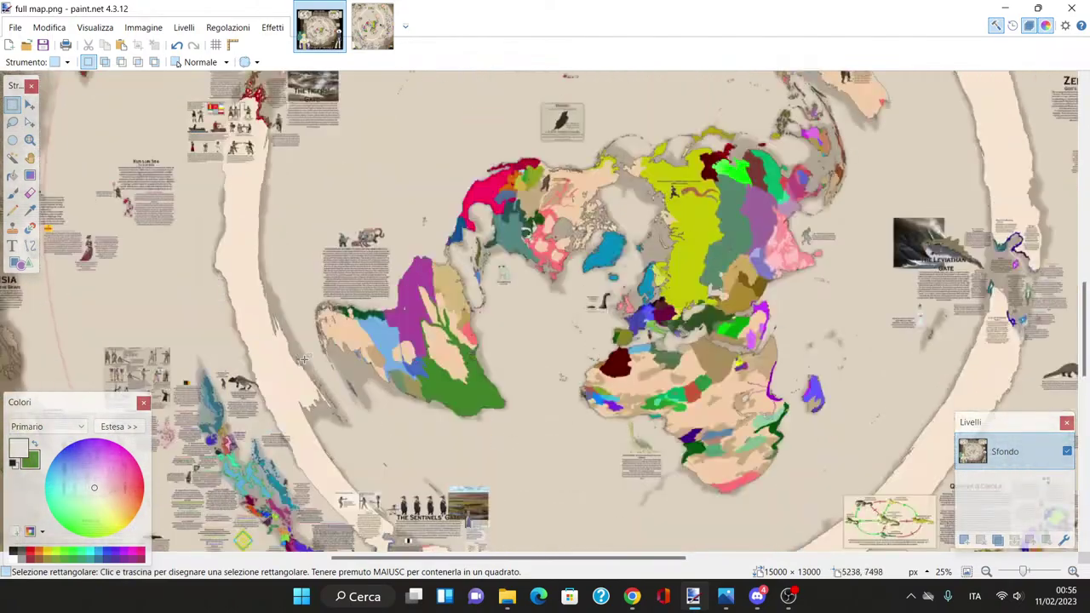
Step: Survey the regions around the ice wall, including Thoth, Min and Mnevis, Aten, Xenonesia and Geminia
scroll(209, 319, up, 5)
scroll(209, 319, up, 5)
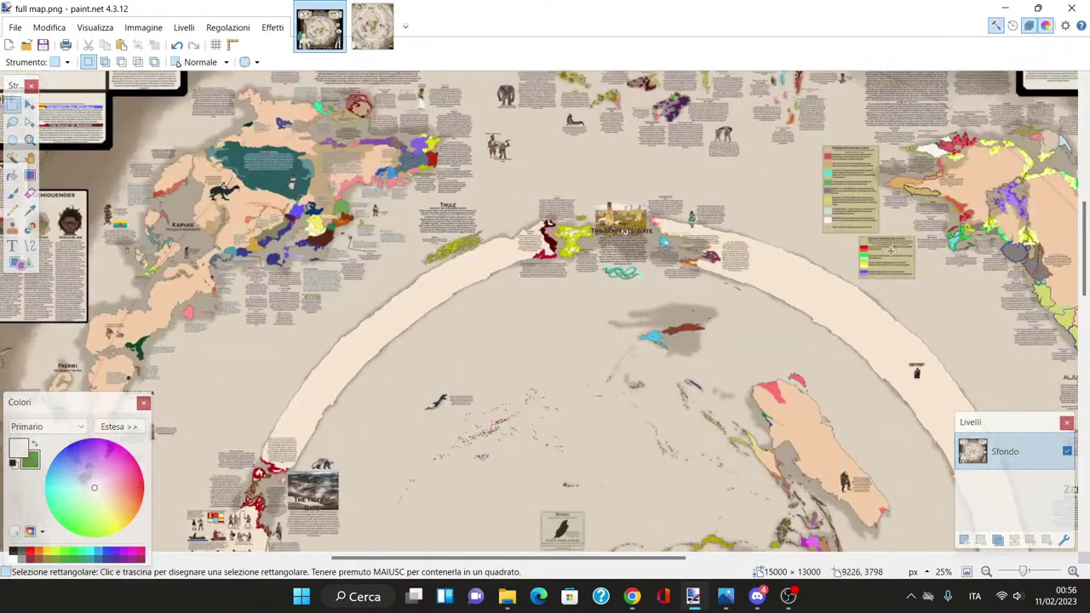
scroll(937, 281, down, 10)
scroll(958, 298, down, 12)
scroll(400, 319, up, 7)
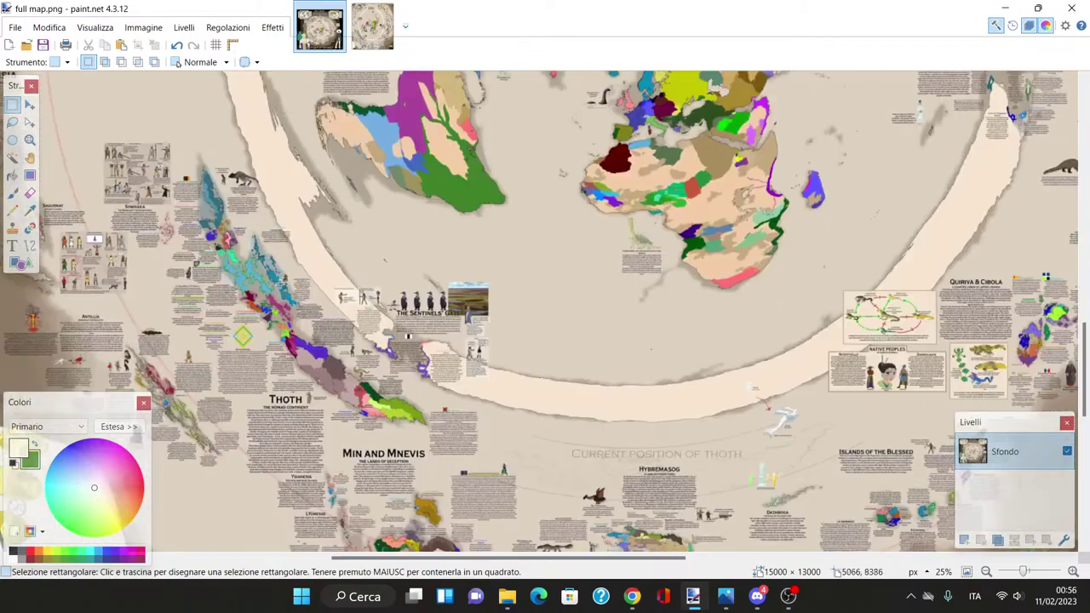
scroll(189, 272, down, 3)
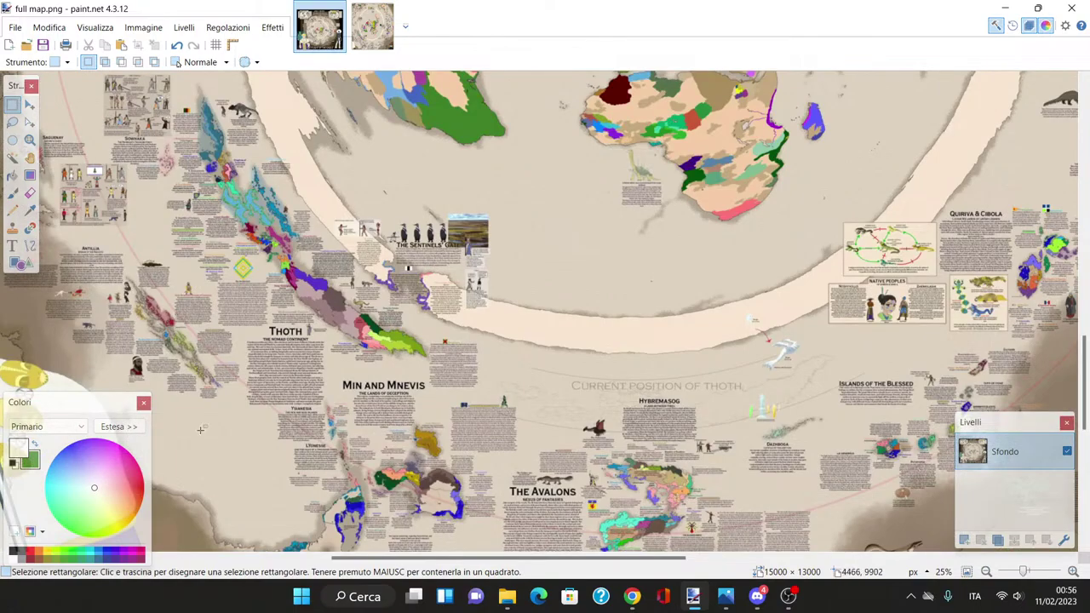
scroll(94, 256, up, 15)
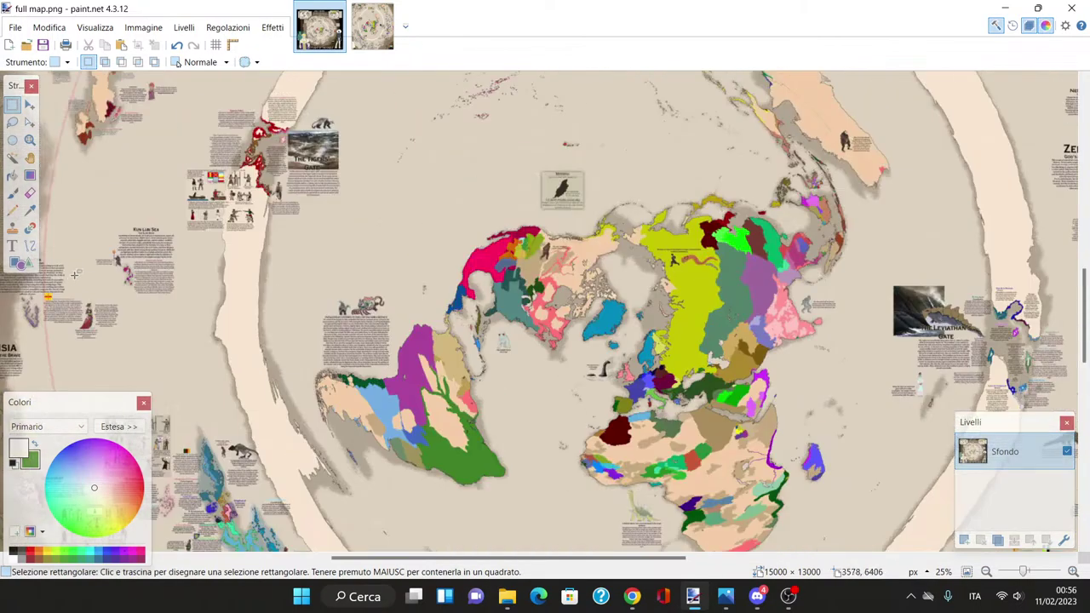
scroll(70, 279, up, 7)
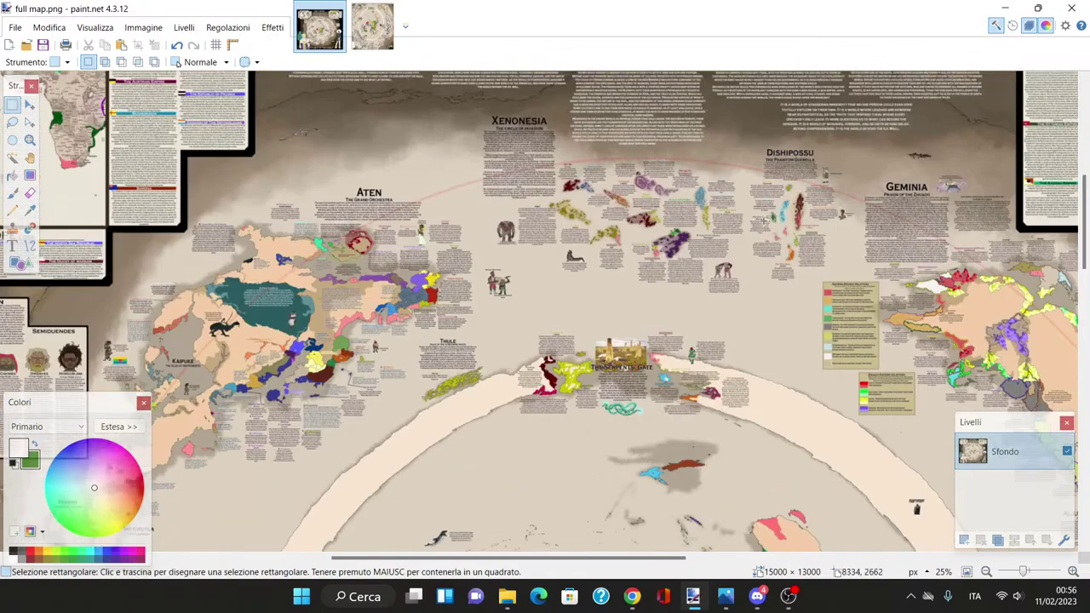
scroll(707, 284, down, 9)
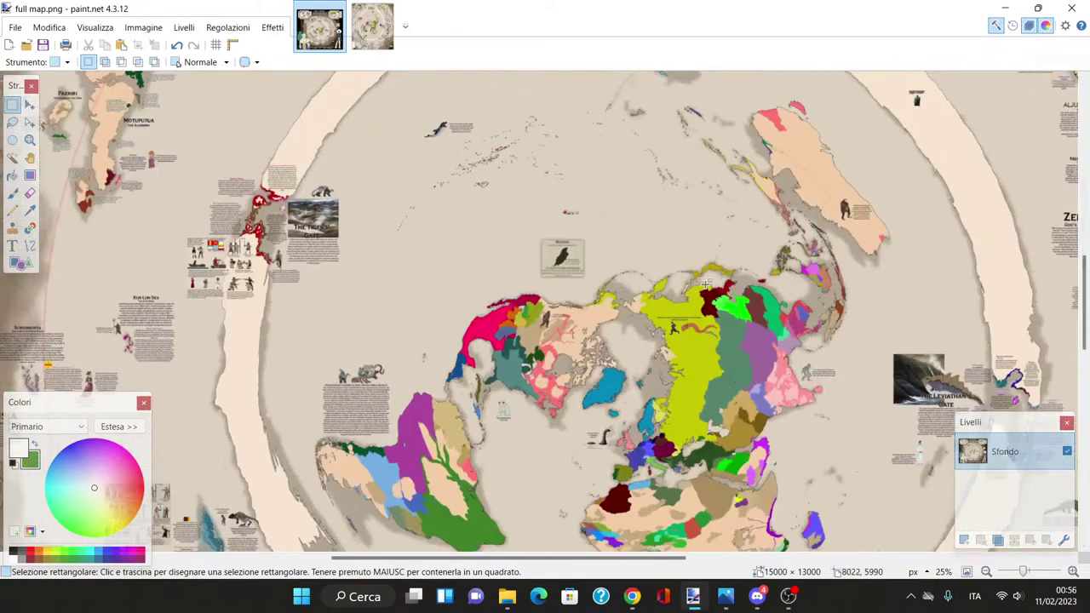
Step: Enlarge the map to 150% and read the Missing landmass poster above North America
click(1072, 572)
click(1072, 571)
click(1073, 572)
click(1073, 571)
click(1072, 571)
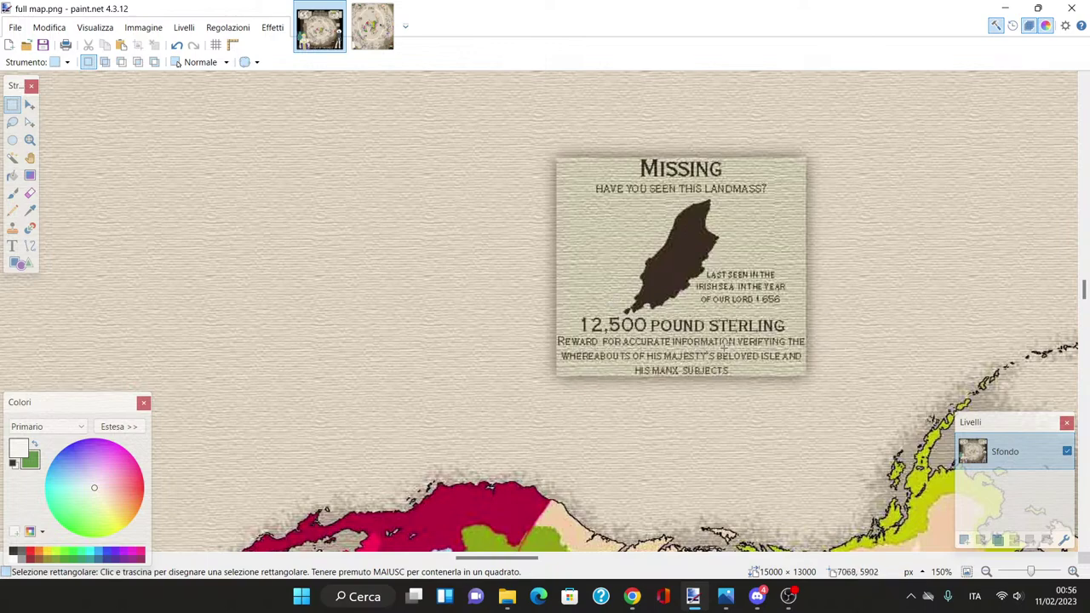
Step: Look at the Bigfoot drawing in North America and the giant worm drawing in northern Asia
scroll(724, 341, down, 10)
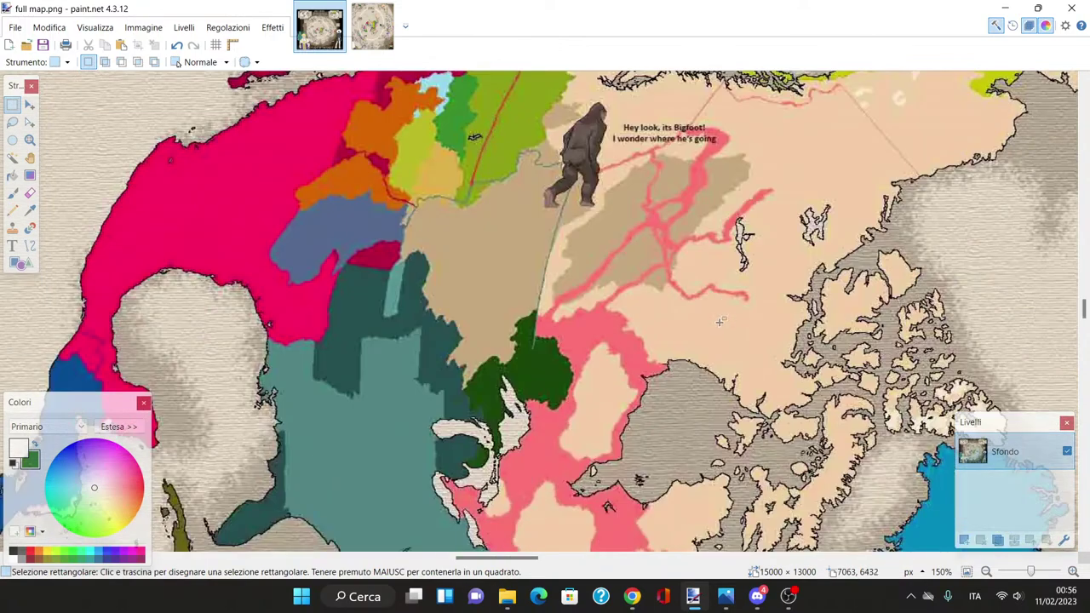
scroll(720, 321, up, 2)
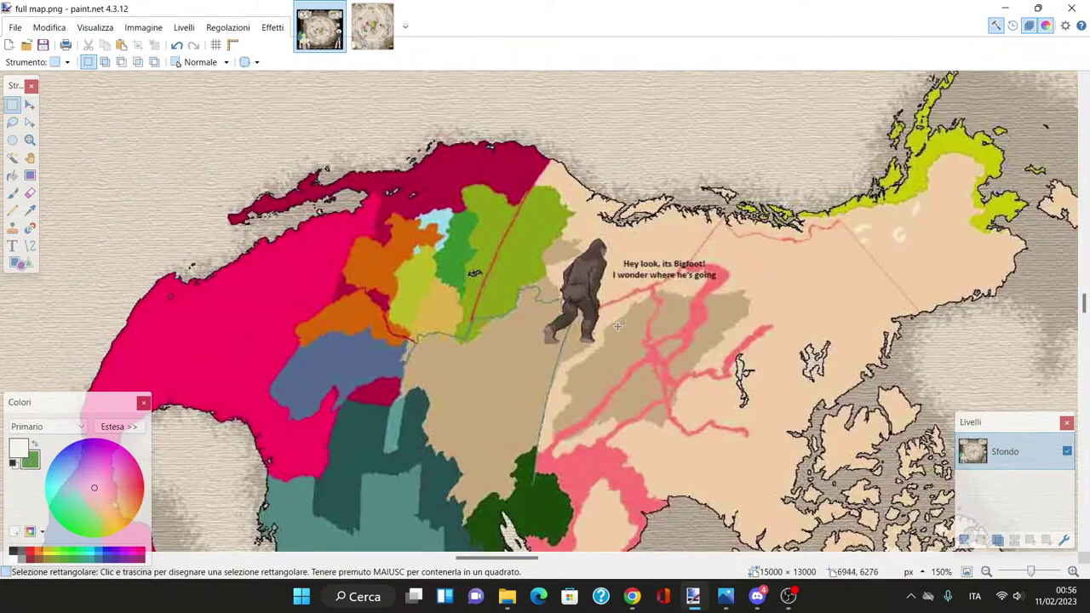
drag(497, 559, 576, 559)
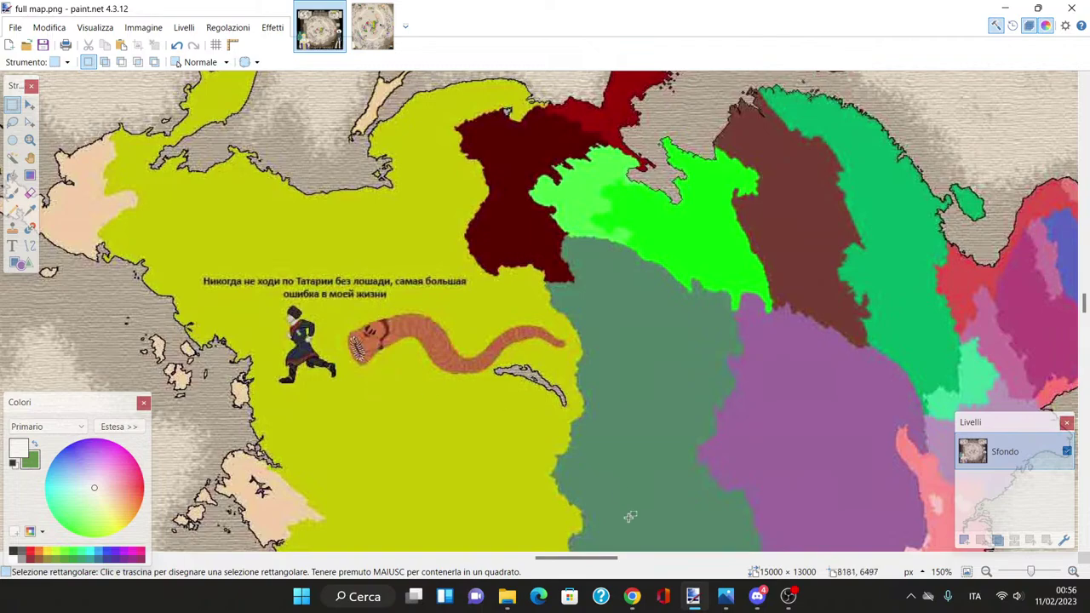
Step: Look across Central Asia and Africa, then read the Mokele Mbele note off the Congo coast
scroll(510, 517, down, 15)
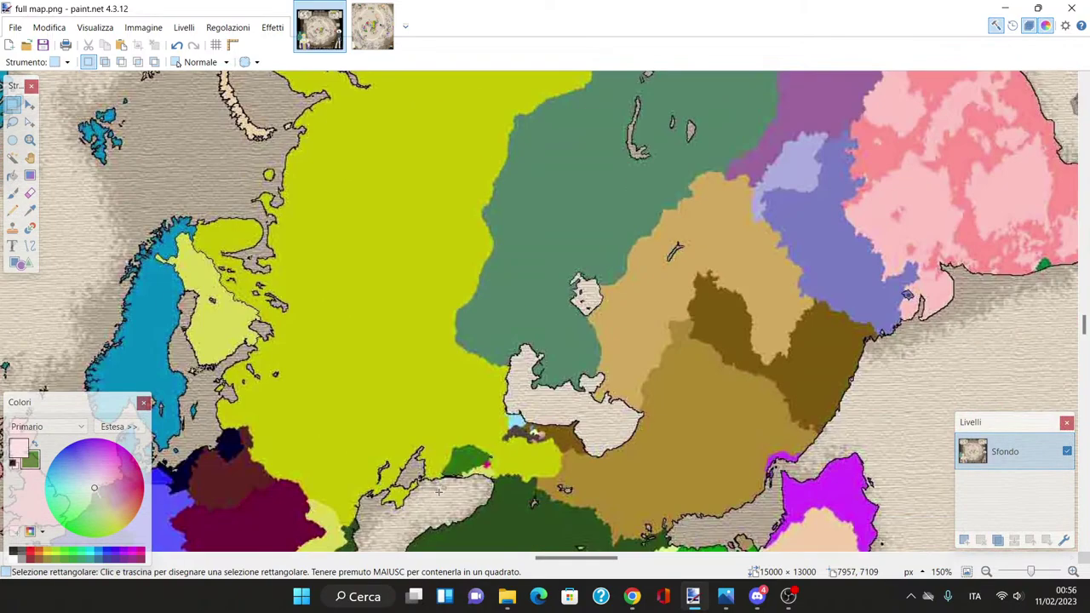
scroll(531, 527, down, 2)
scroll(541, 545, up, 1)
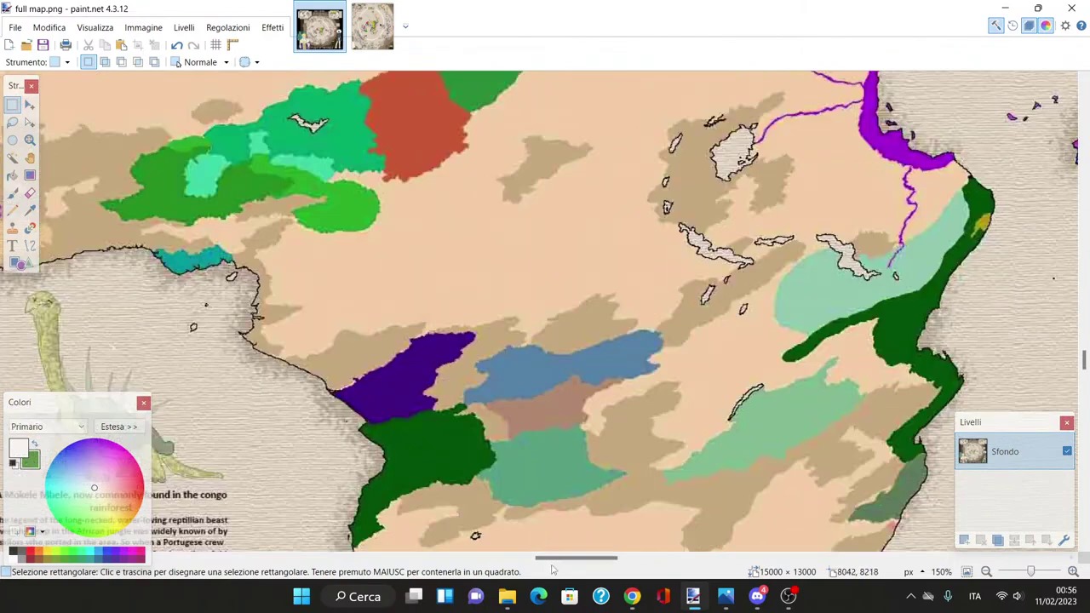
drag(548, 560, 515, 562)
scroll(515, 557, down, 2)
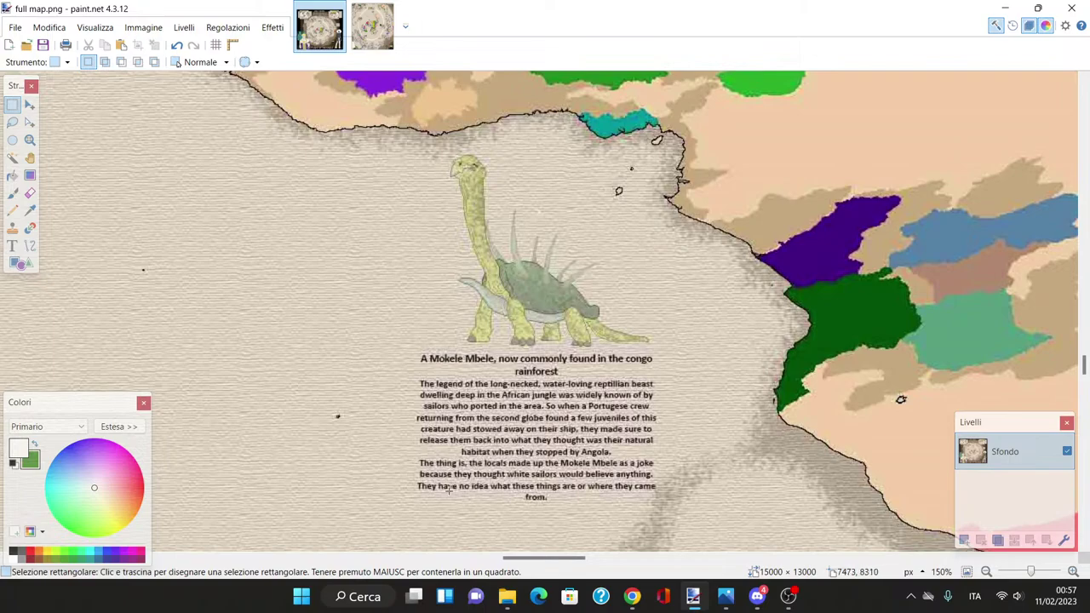
Step: Look over West Africa, Europe with the Nessie drawing, and the strait between North America and Asia
scroll(552, 467, up, 3)
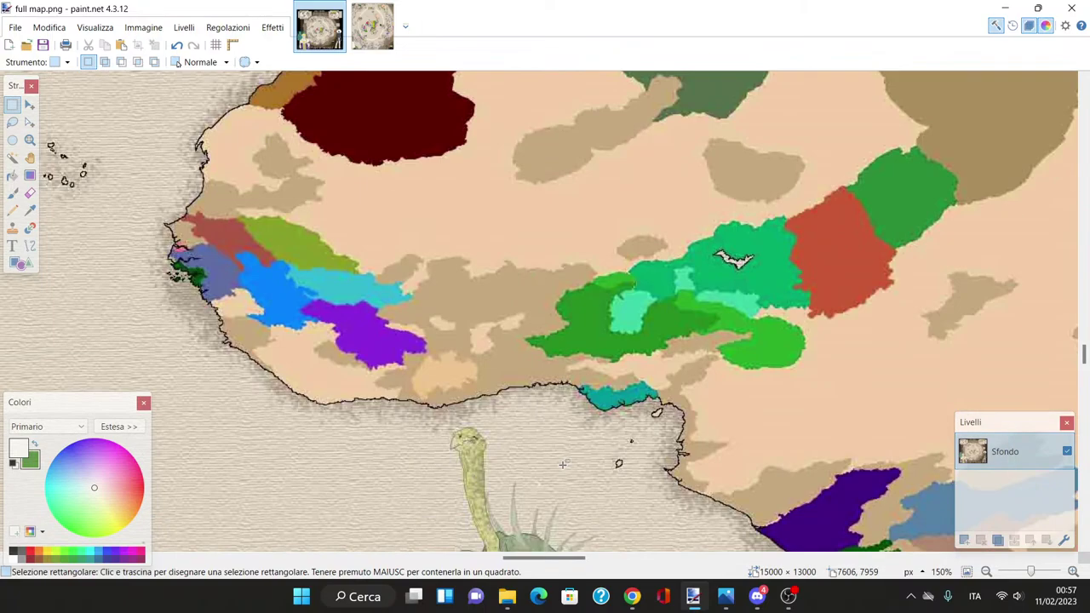
scroll(562, 464, up, 10)
scroll(562, 464, up, 5)
scroll(561, 464, down, 5)
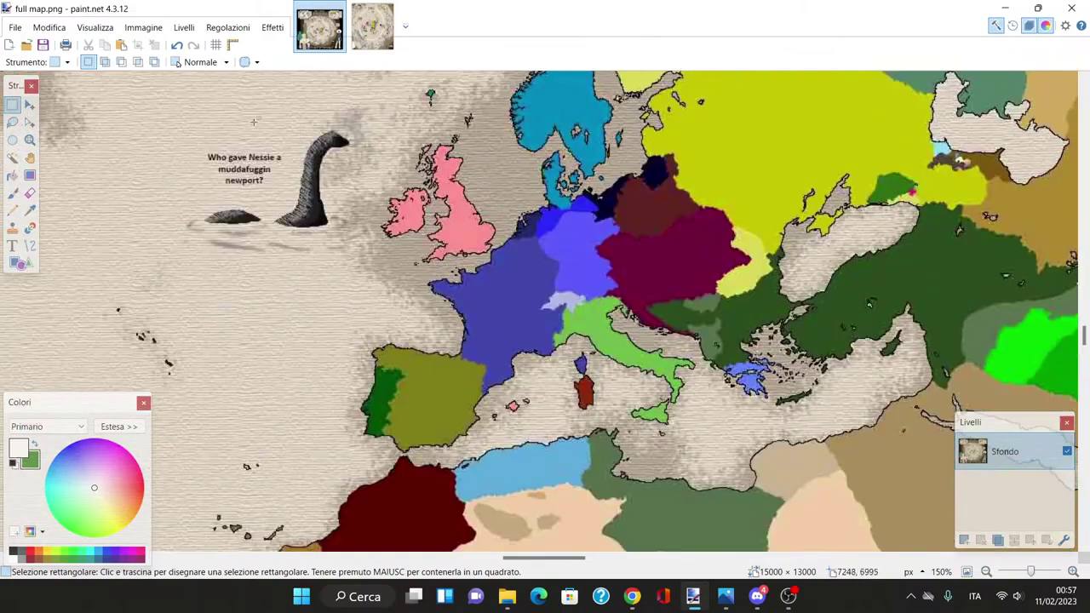
scroll(330, 273, up, 7)
scroll(530, 390, right, 10)
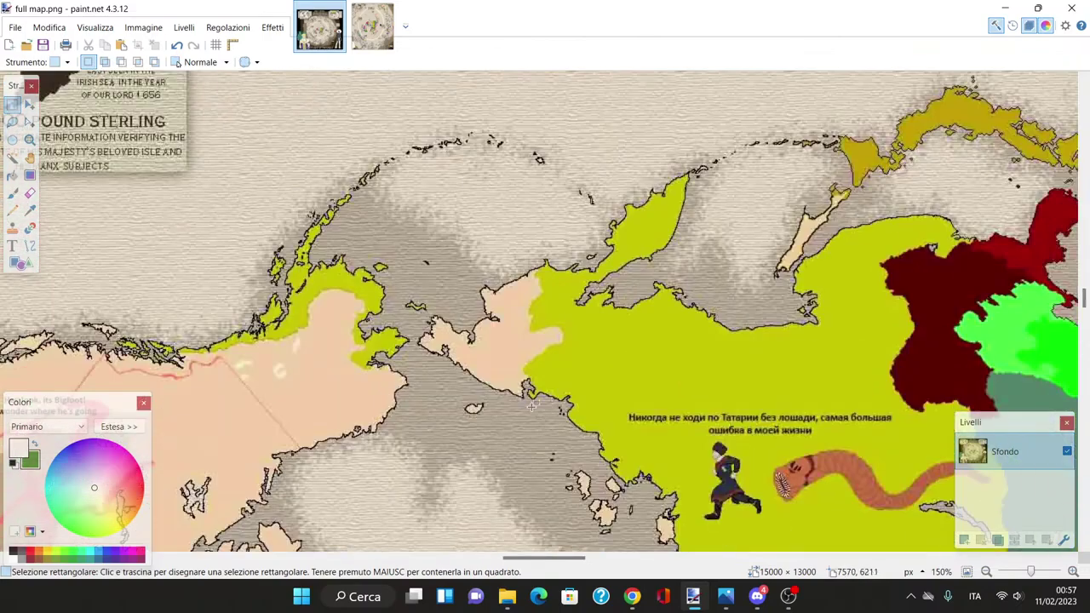
Step: Reduce the map to 33% and look over the known world from southern Africa up to the Serpents' Gate and Xenonesia
scroll(532, 406, up, 5)
scroll(531, 406, right, 5)
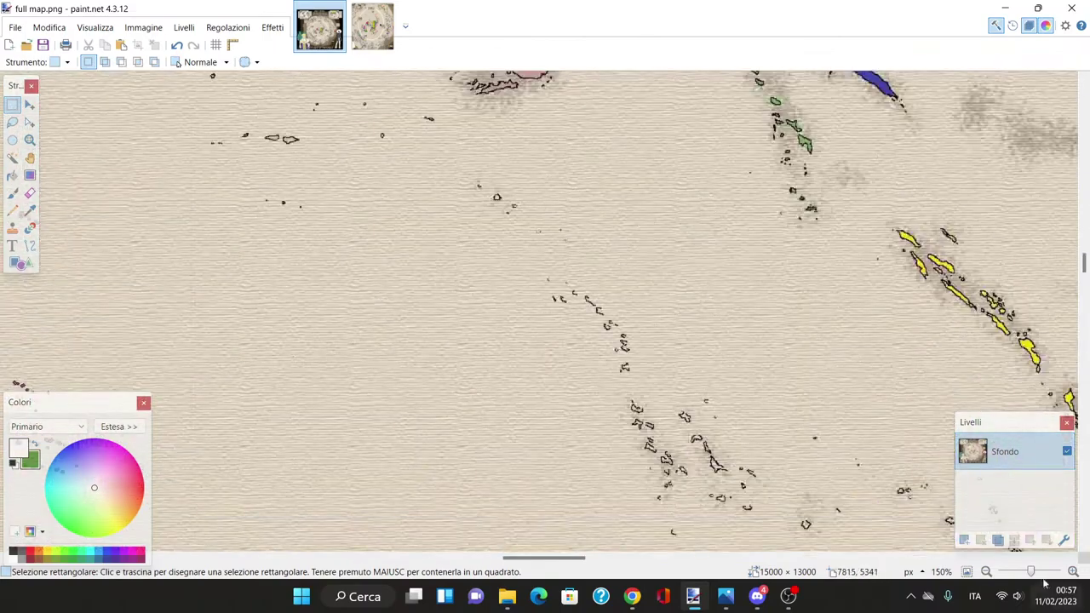
drag(1030, 572, 1025, 572)
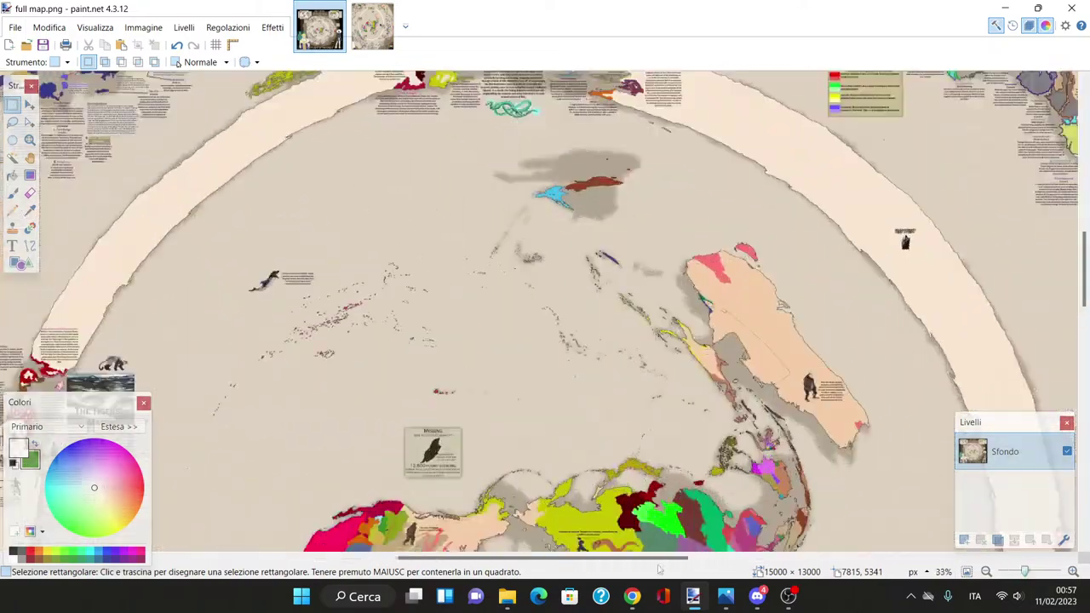
scroll(545, 340, down, 15)
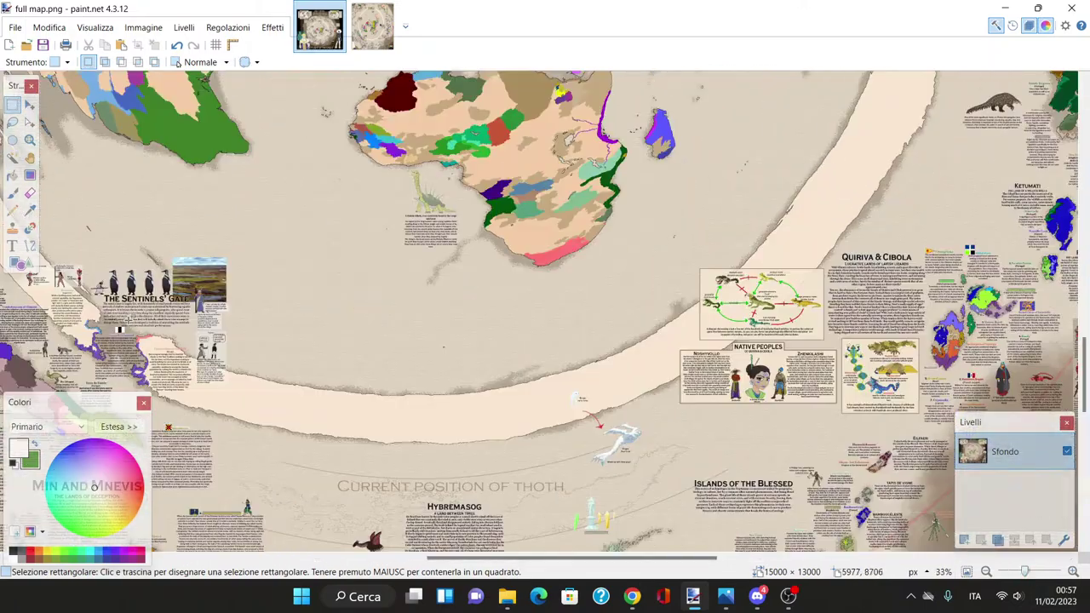
scroll(495, 397, up, 10)
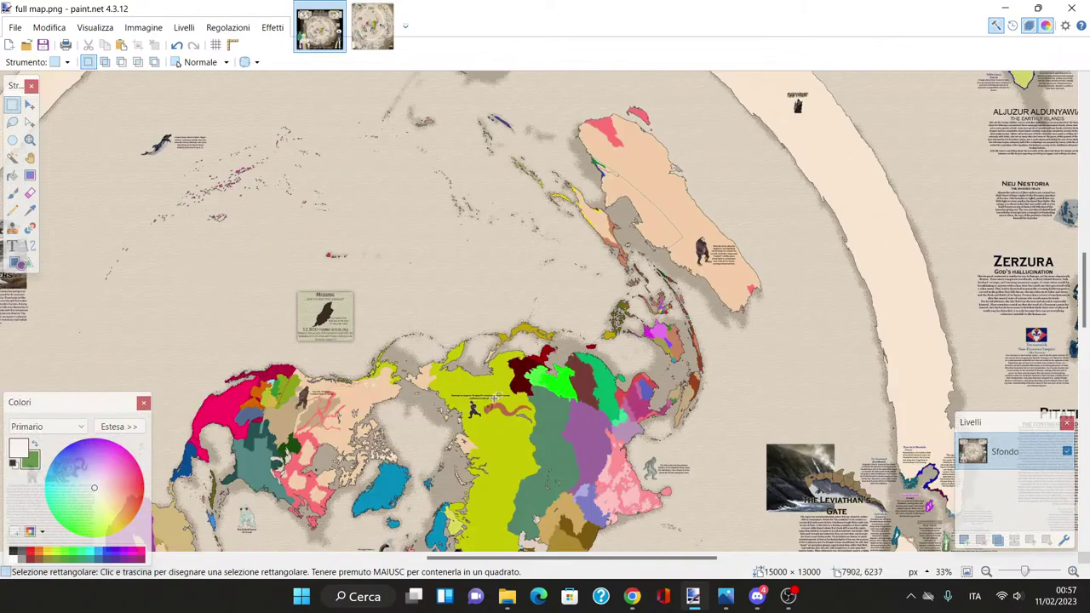
scroll(494, 396, up, 10)
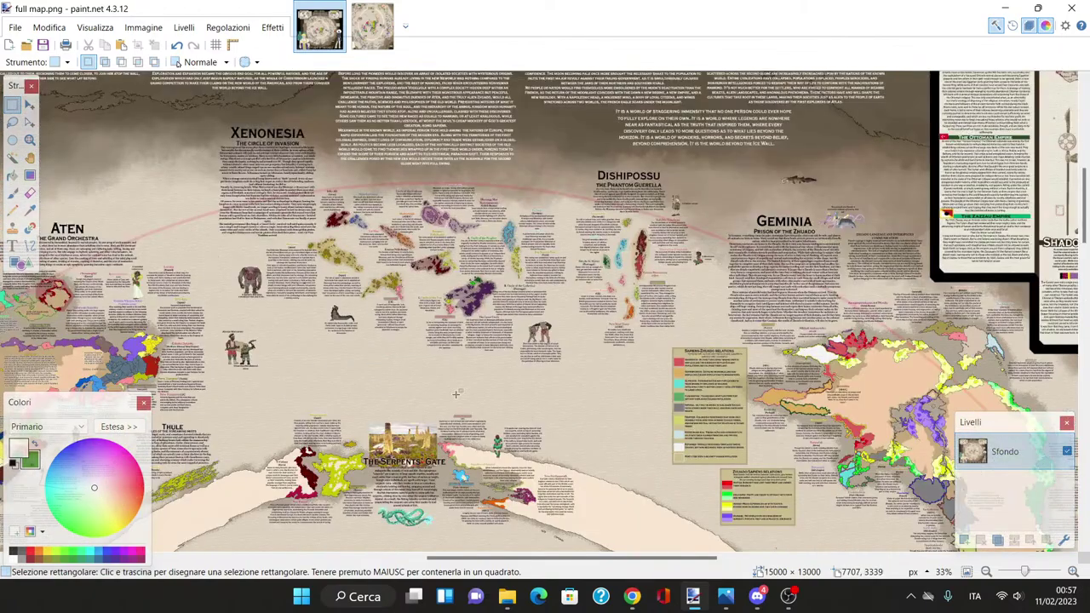
Step: Look across Africa and the southern ice wall around the Sentinels' Gate, then back over North America and Asia
scroll(455, 394, down, 12)
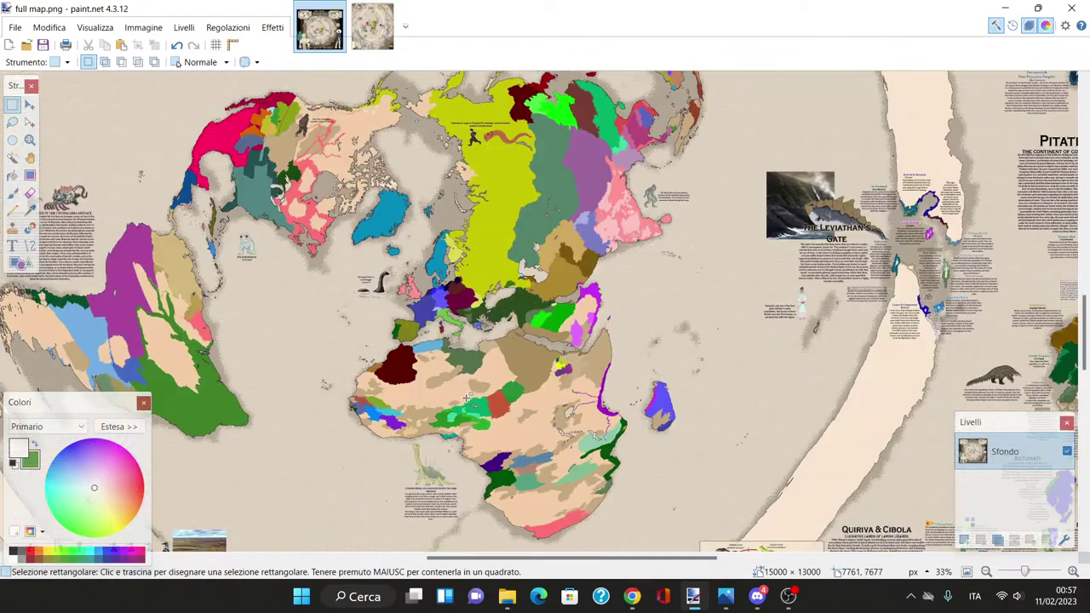
scroll(466, 396, down, 5)
scroll(260, 359, up, 1)
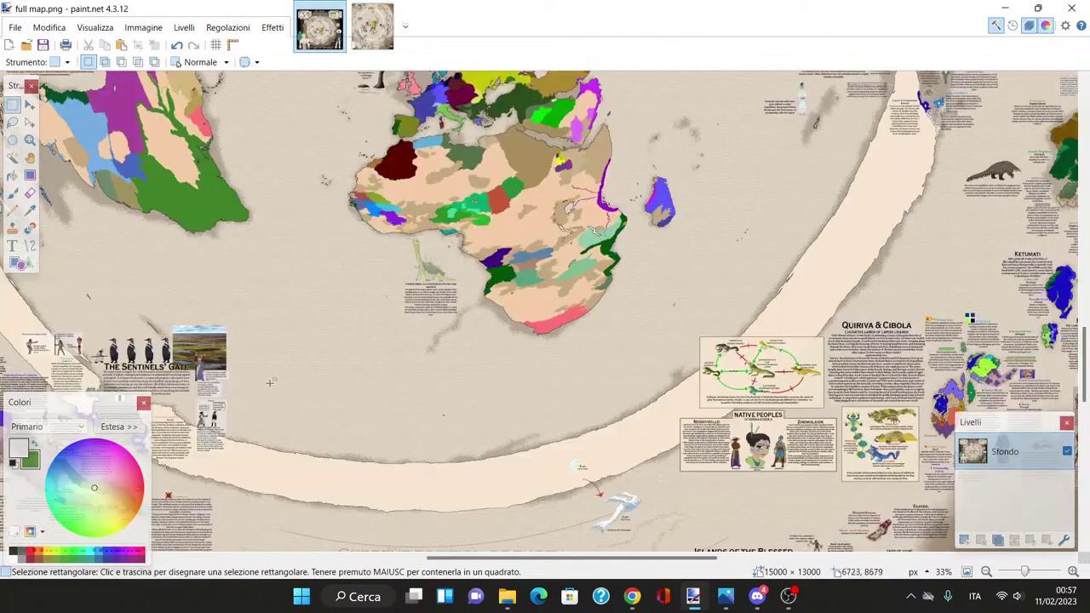
scroll(326, 412, down, 3)
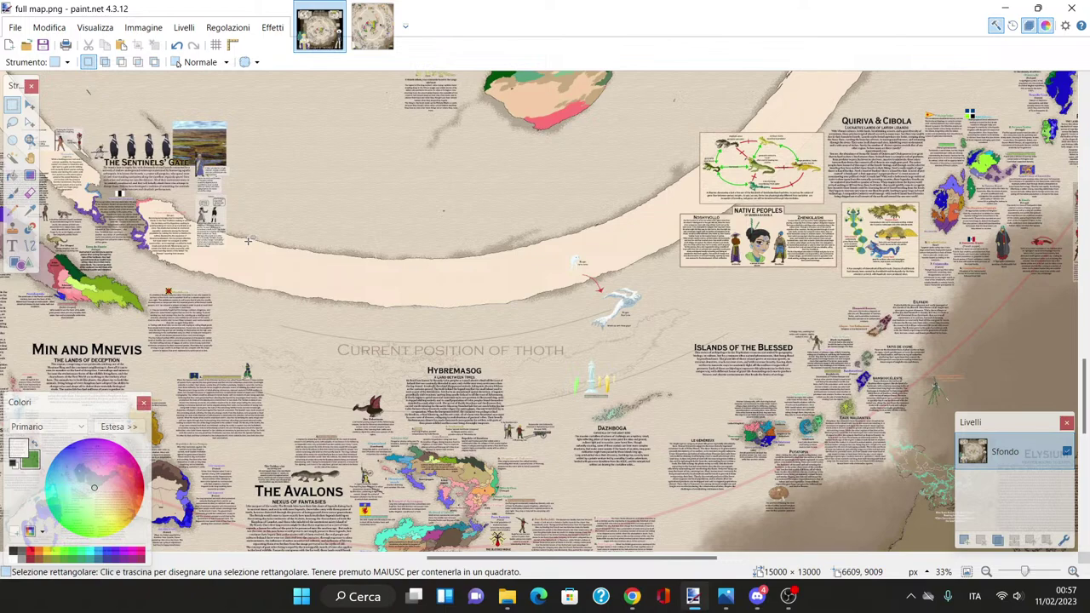
scroll(248, 240, up, 10)
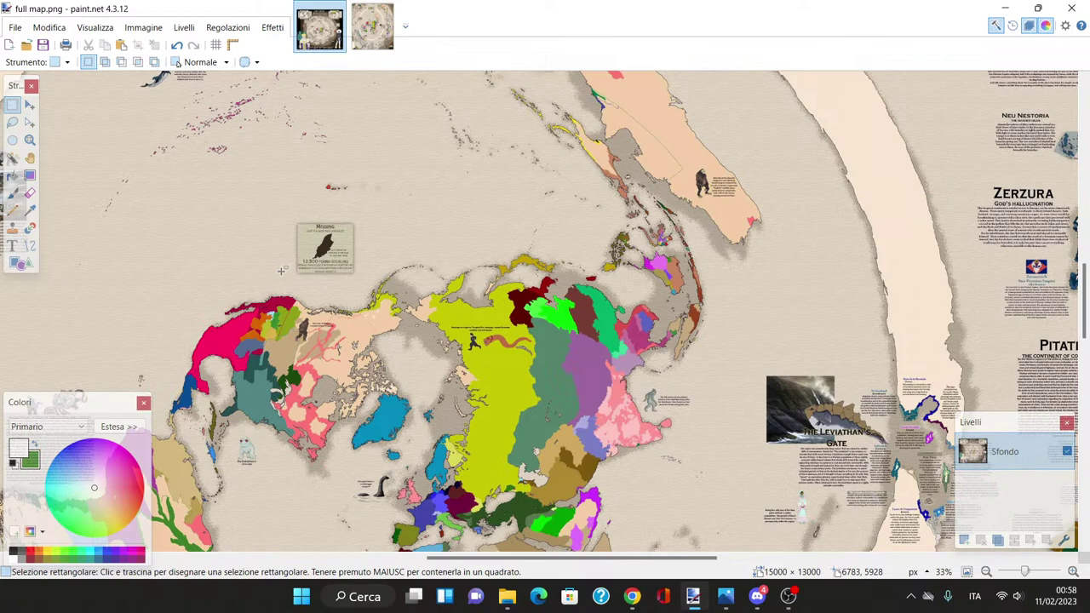
scroll(401, 347, down, 3)
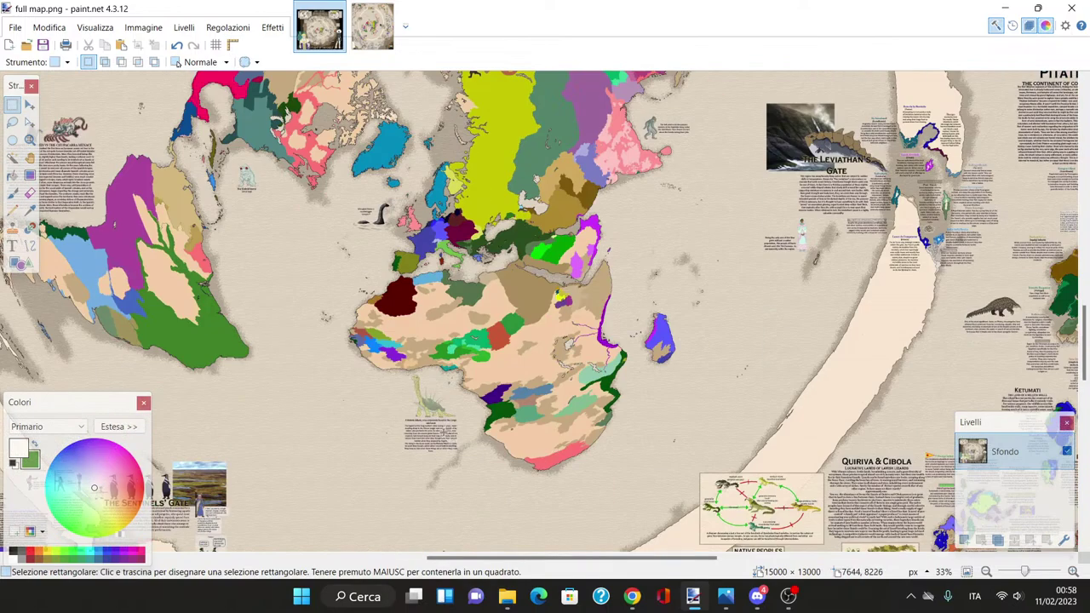
Step: Enlarge the map to 200% and look at the Middle East and Europe with the Nessie drawing
click(1073, 571)
click(1073, 571)
click(1073, 571)
click(1072, 572)
click(1072, 571)
scroll(809, 510, up, 3)
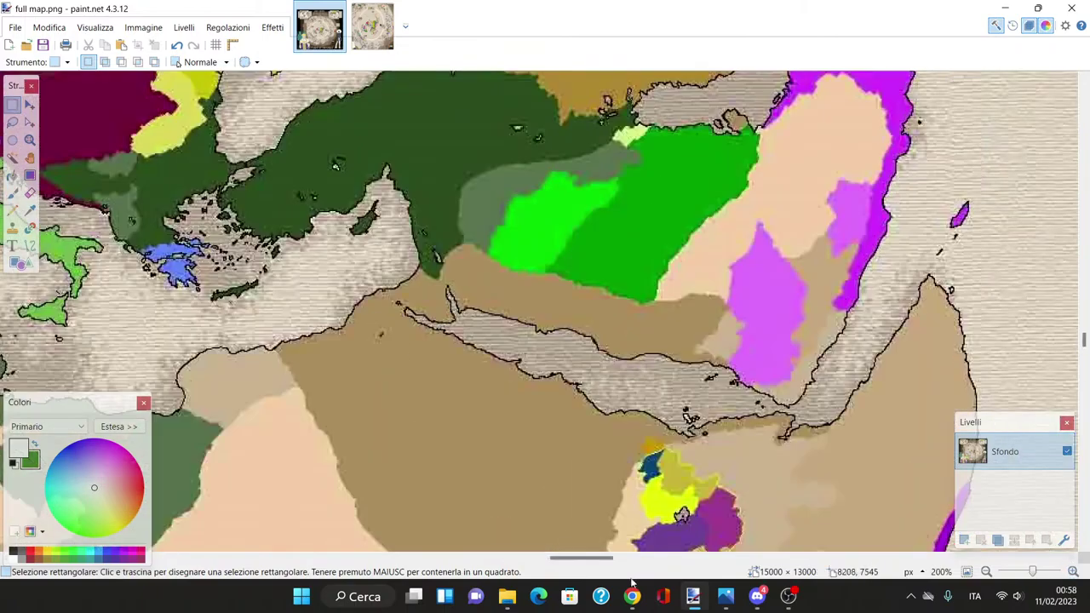
click(536, 558)
drag(536, 558, 545, 558)
scroll(505, 229, up, 3)
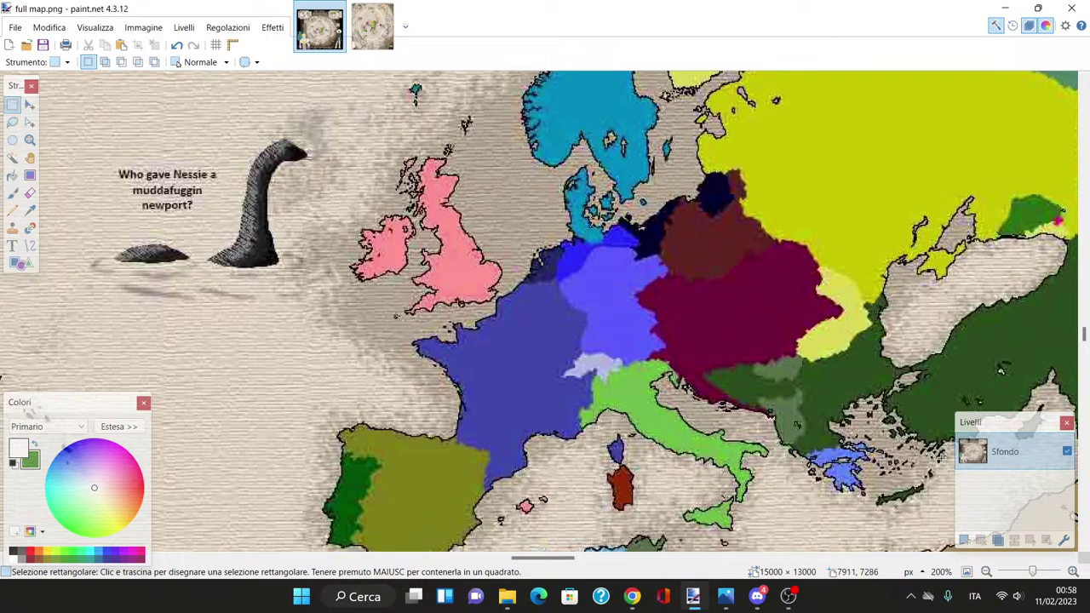
drag(1034, 572, 1033, 572)
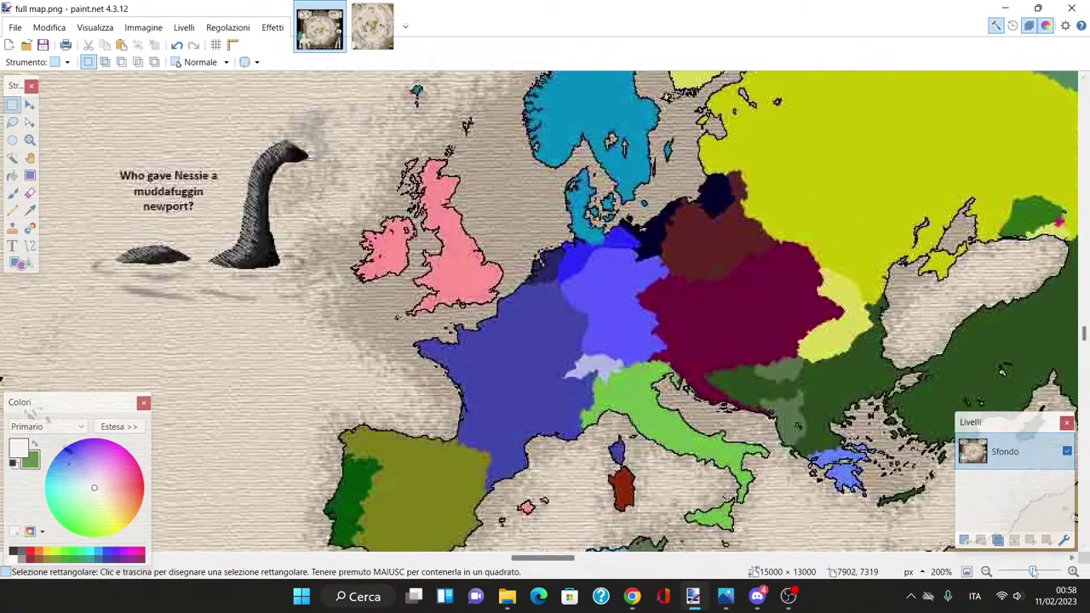
Step: Reduce the map to 50% and look over South America and Aten, ending at the Notum Mundo inset map
scroll(542, 545, down, 4)
scroll(543, 564, left, 5)
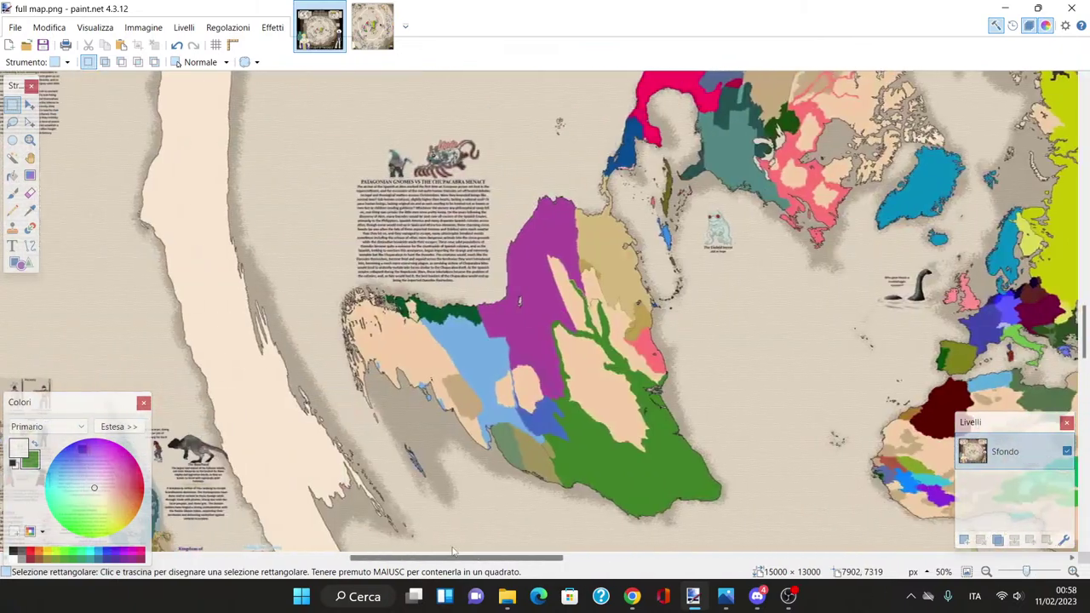
scroll(543, 340, up, 5)
scroll(210, 392, up, 5)
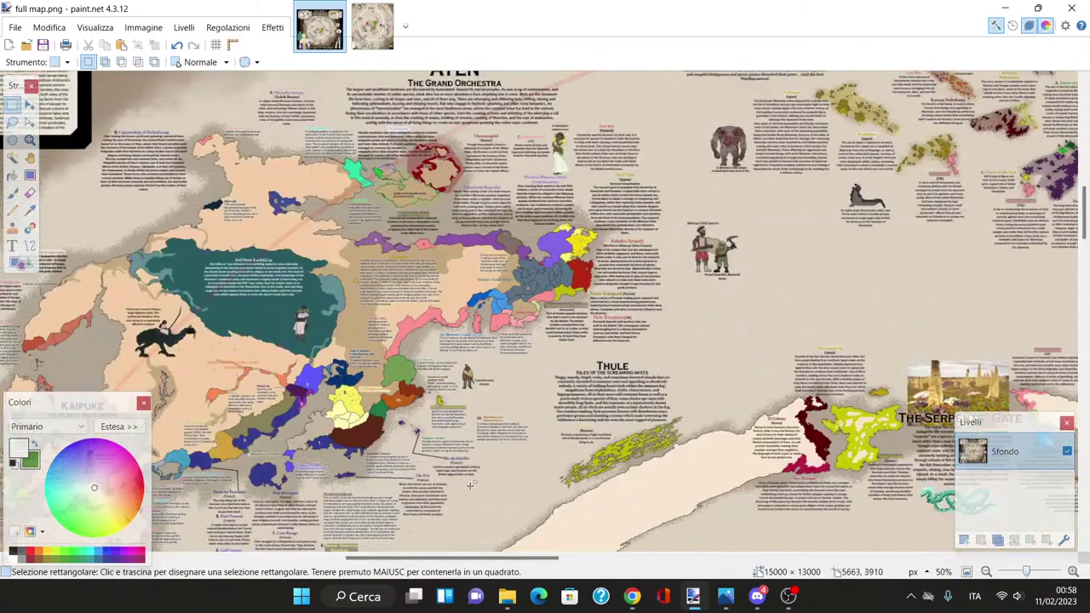
scroll(464, 558, left, 6)
scroll(464, 558, left, 6)
scroll(392, 485, up, 6)
scroll(392, 485, up, 3)
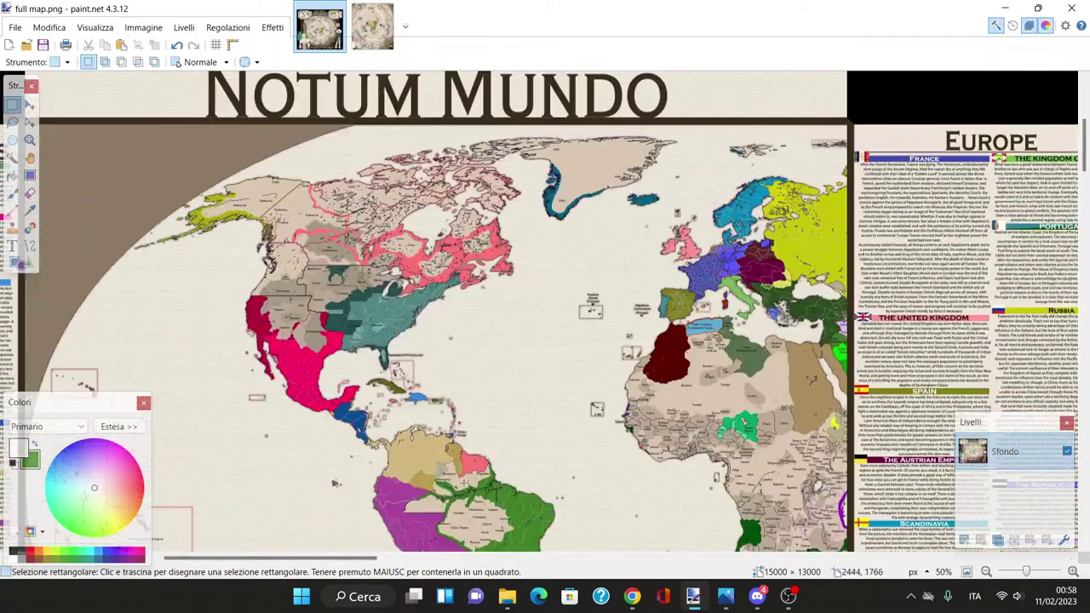
Step: Look through the Europe lore columns beside the Notum Mundo inset, from France and Italy down to Sardina and Europe Cont
scroll(386, 558, right, 2)
drag(386, 558, 429, 561)
scroll(434, 485, down, 2)
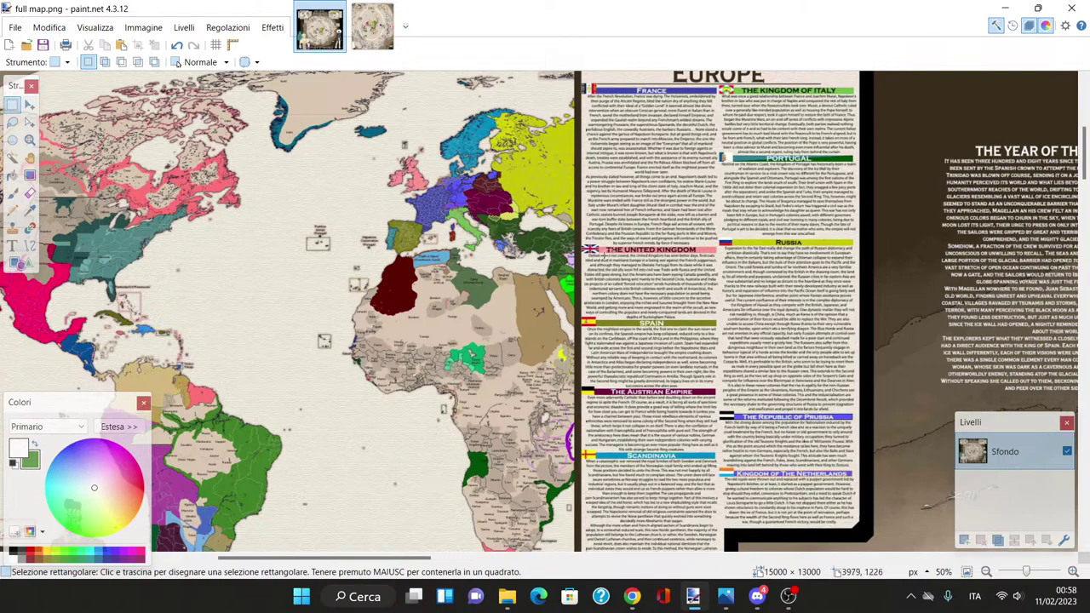
scroll(434, 485, up, 2)
scroll(371, 517, down, 4)
scroll(494, 481, down, 10)
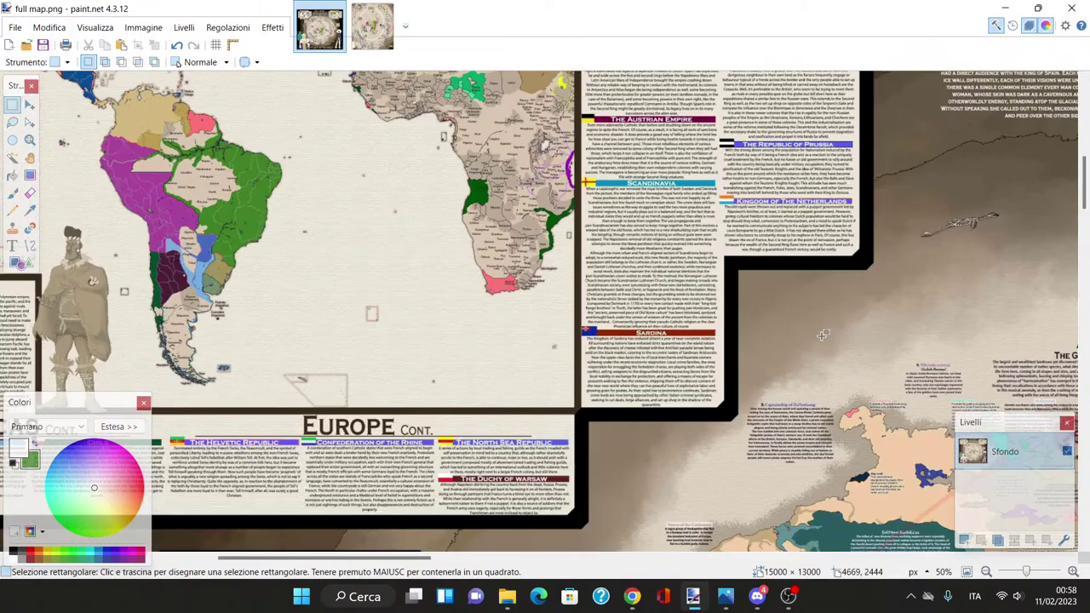
scroll(494, 481, up, 6)
scroll(511, 479, up, 4)
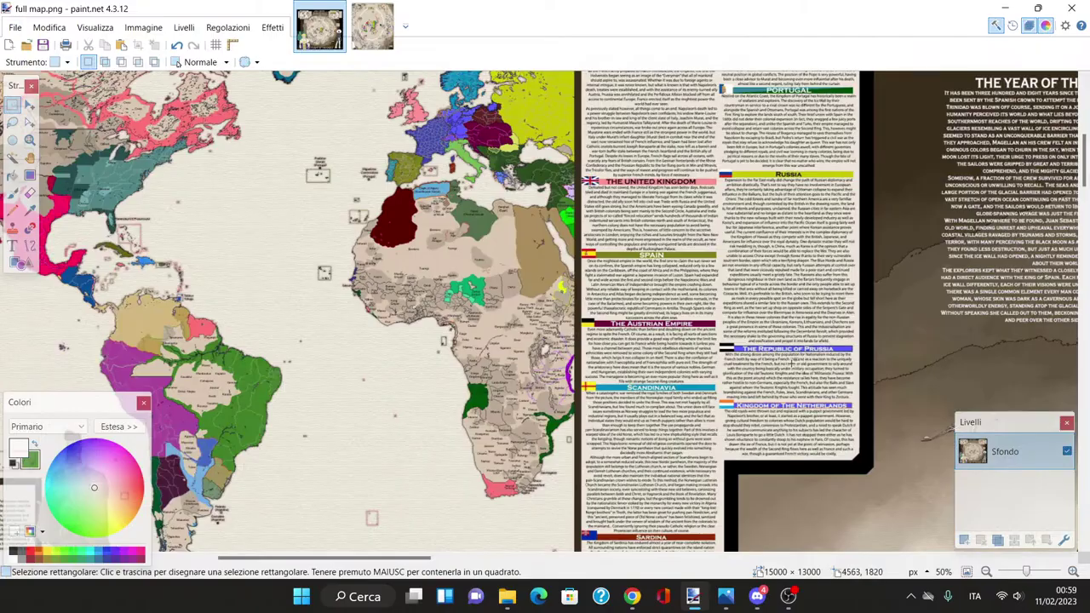
Step: Enlarge the Notum Mundo inset to 200%, examine Africa and Europe, and read the Republic of Prussia text
click(1072, 572)
click(1073, 572)
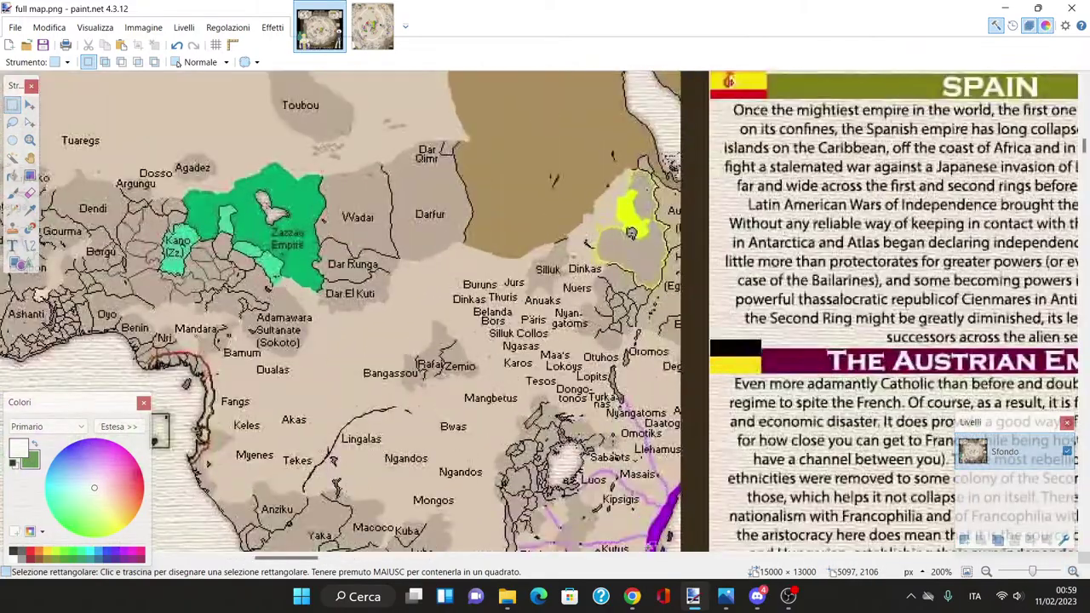
scroll(340, 311, up, 8)
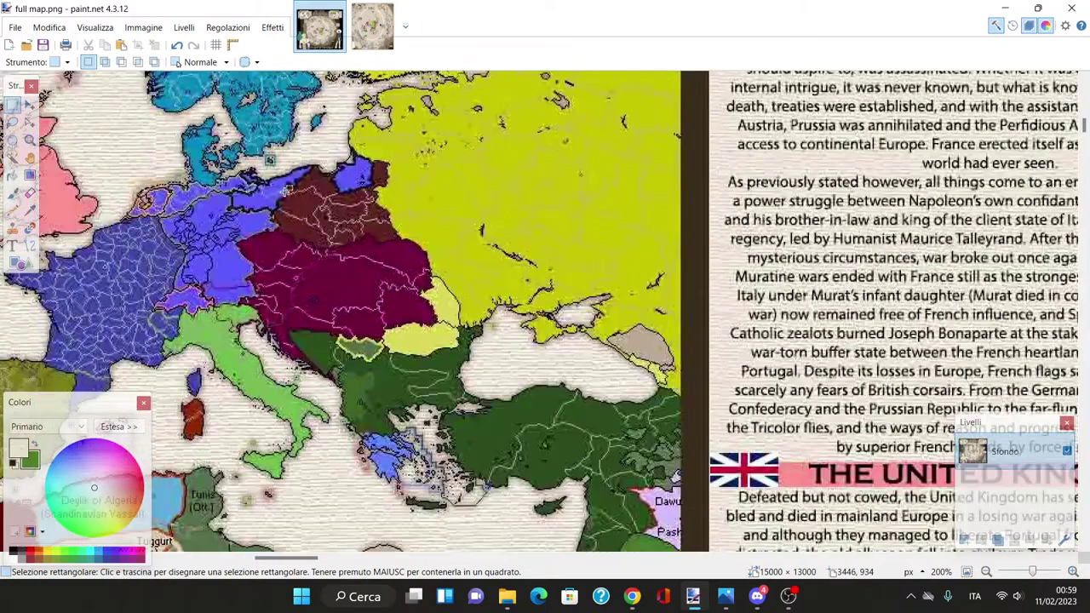
drag(315, 559, 356, 561)
scroll(385, 468, down, 12)
scroll(385, 468, up, 3)
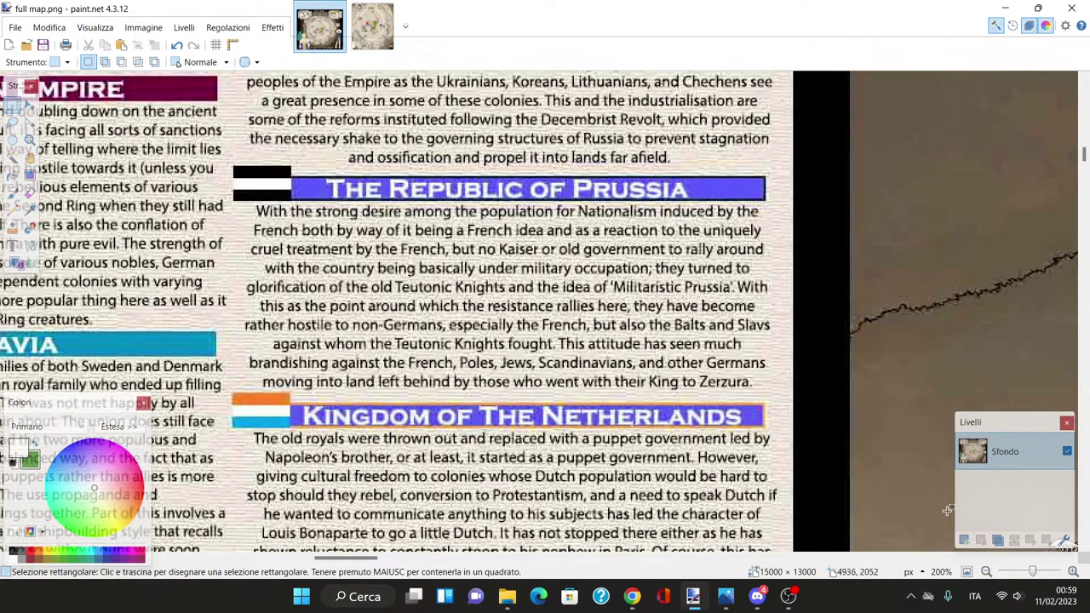
Step: Reduce the map to 20% and look from the large title and robed figure back to the known world
drag(1032, 571, 1021, 571)
scroll(465, 511, down, 15)
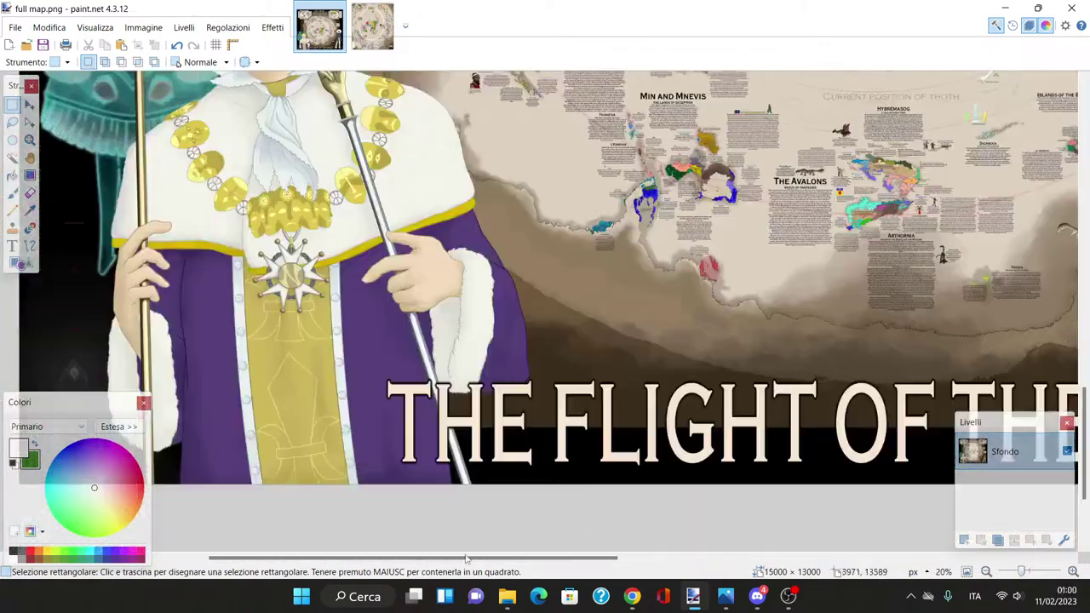
drag(465, 558, 619, 559)
scroll(620, 558, up, 5)
scroll(1001, 198, up, 3)
scroll(998, 203, up, 3)
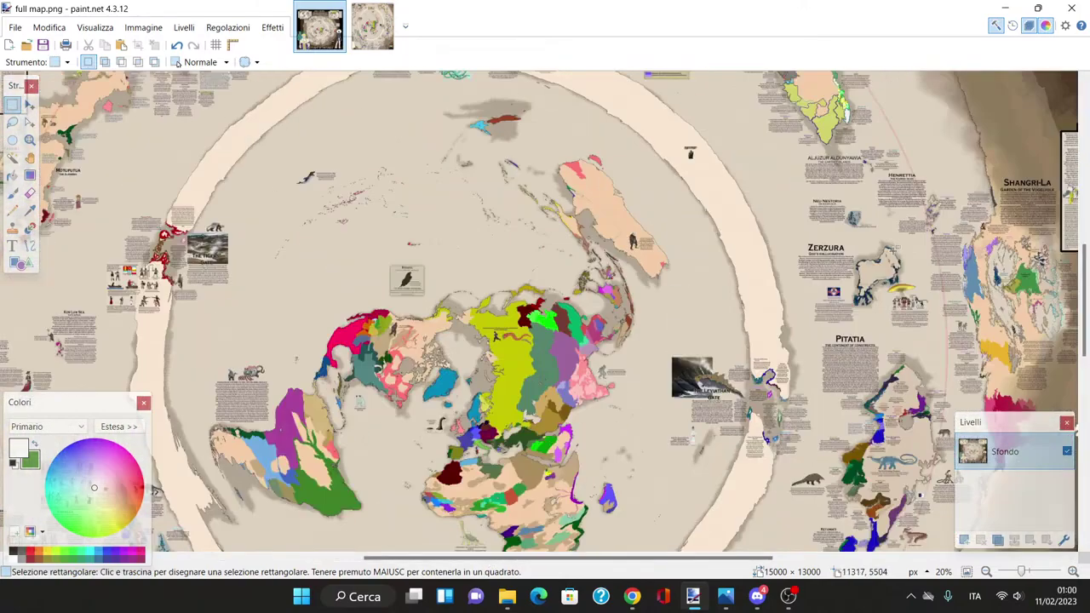
Step: Enlarge the map to 150% to read the Zerzura text and view the colonies along Pitatia's coast
key(ctrl+plus)
key(ctrl+plus)
key(ctrl+plus)
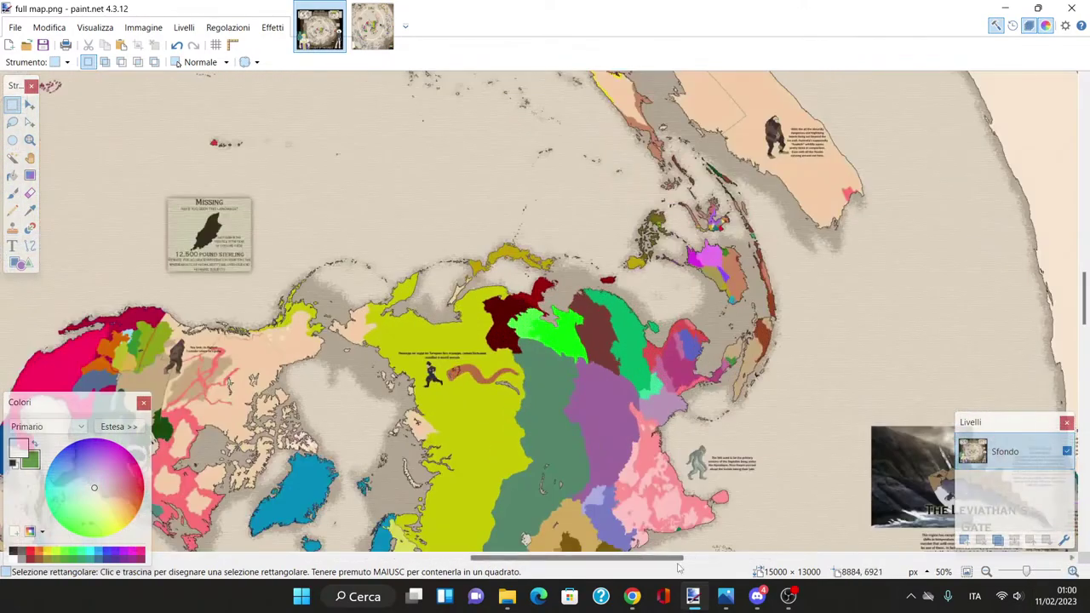
drag(678, 562, 783, 561)
scroll(1074, 509, up, 2)
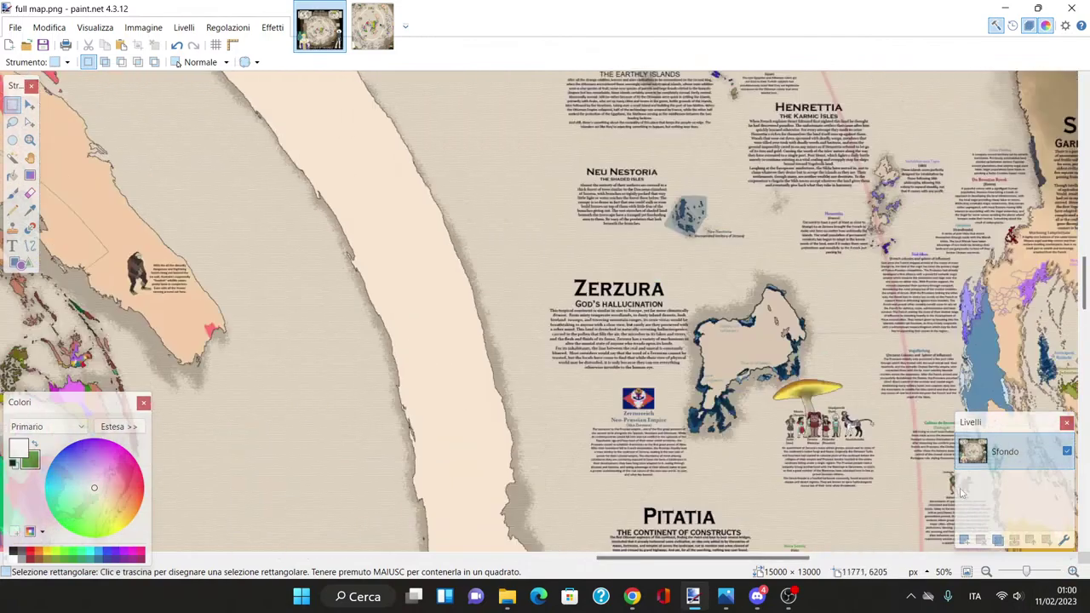
scroll(700, 344, up, 3)
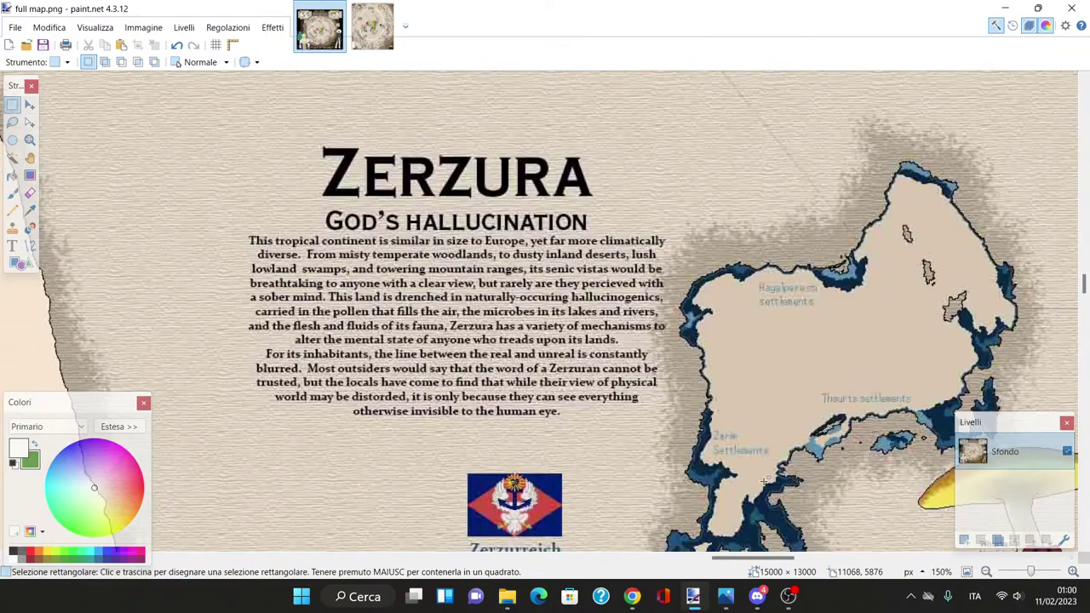
scroll(763, 481, down, 10)
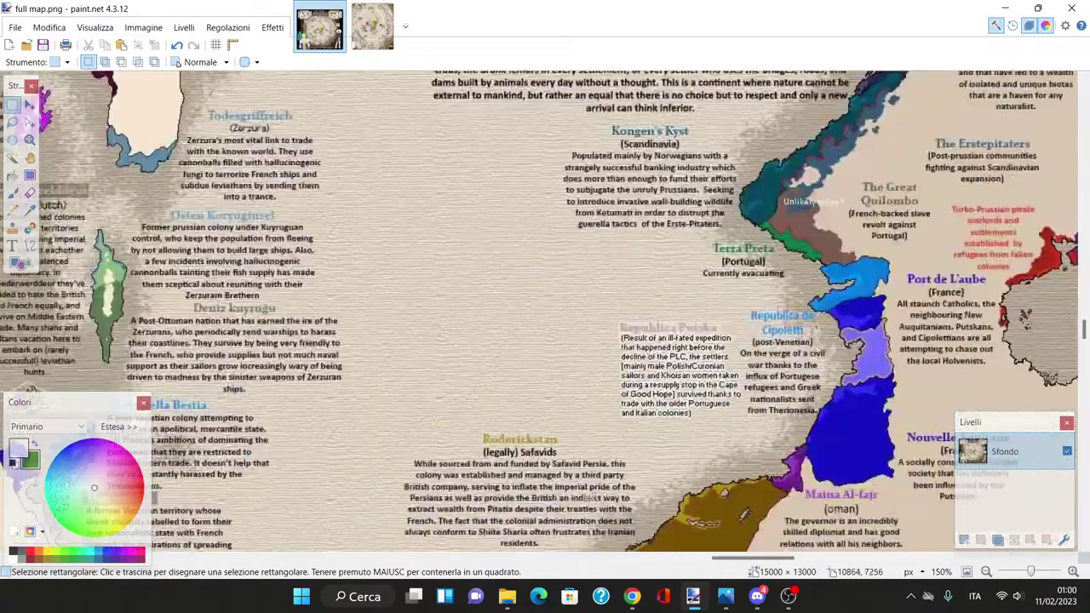
Step: Read the Leviathan's Gate text and the notes on its surrounding colonies, then look along the ice wall to the north
drag(744, 560, 684, 563)
scroll(637, 507, up, 2)
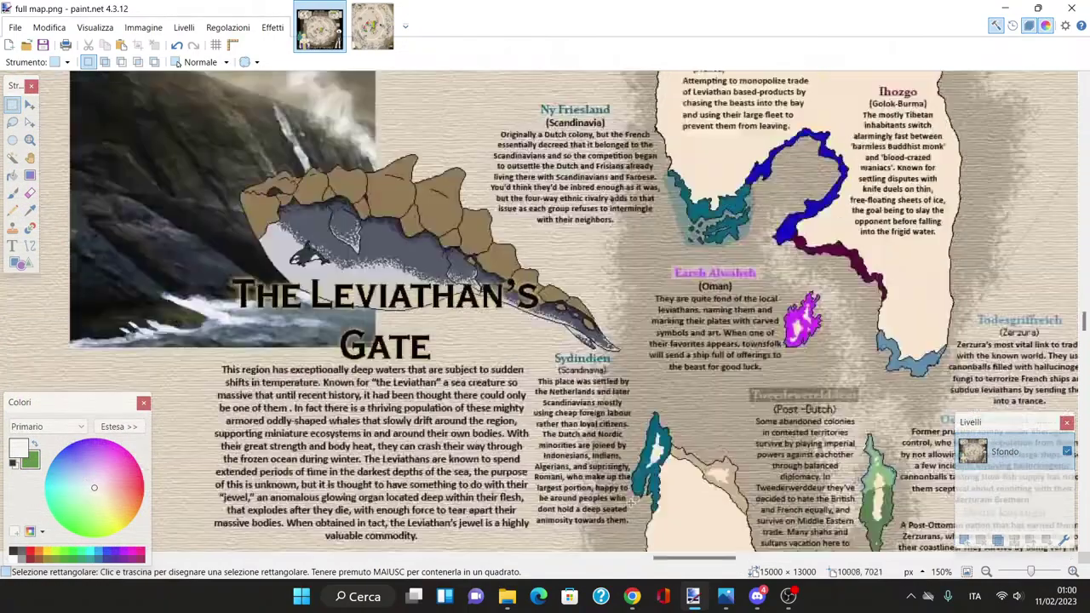
scroll(630, 500, down, 2)
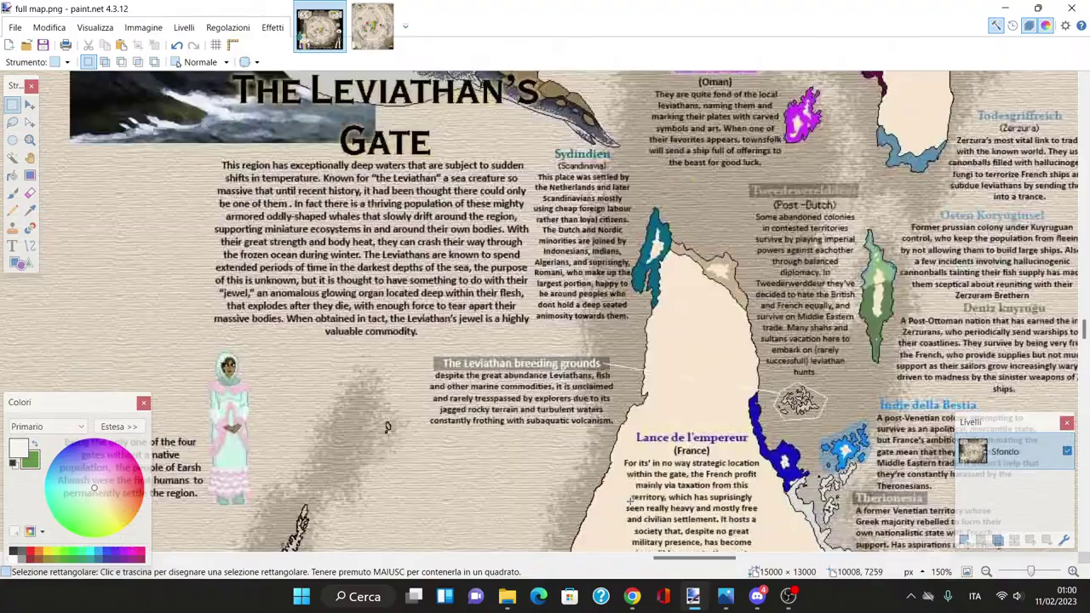
scroll(630, 501, up, 1)
scroll(629, 501, down, 3)
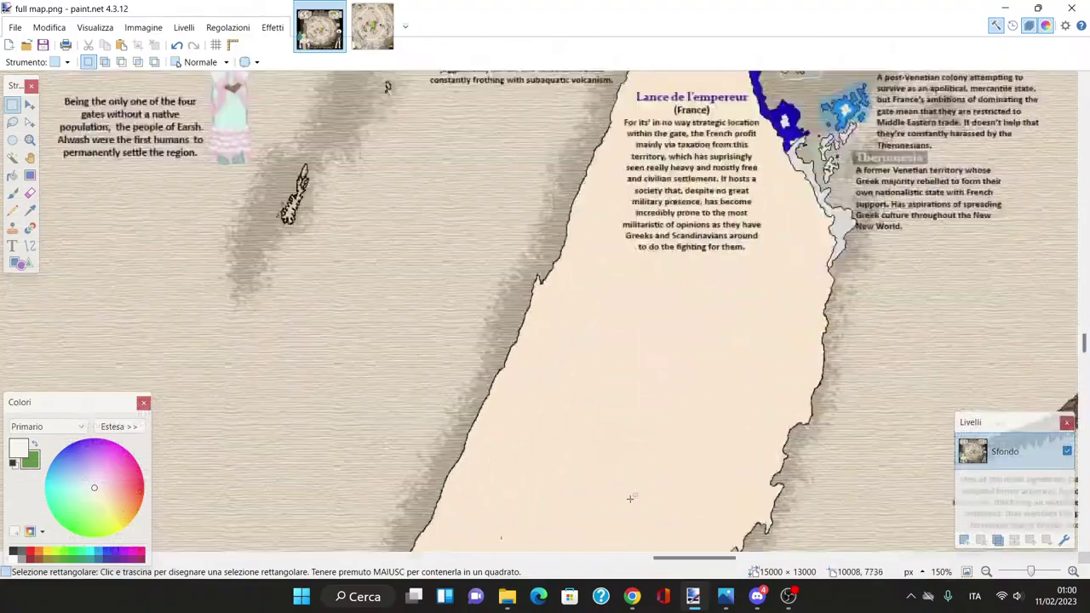
scroll(630, 498, up, 6)
scroll(664, 498, down, 1)
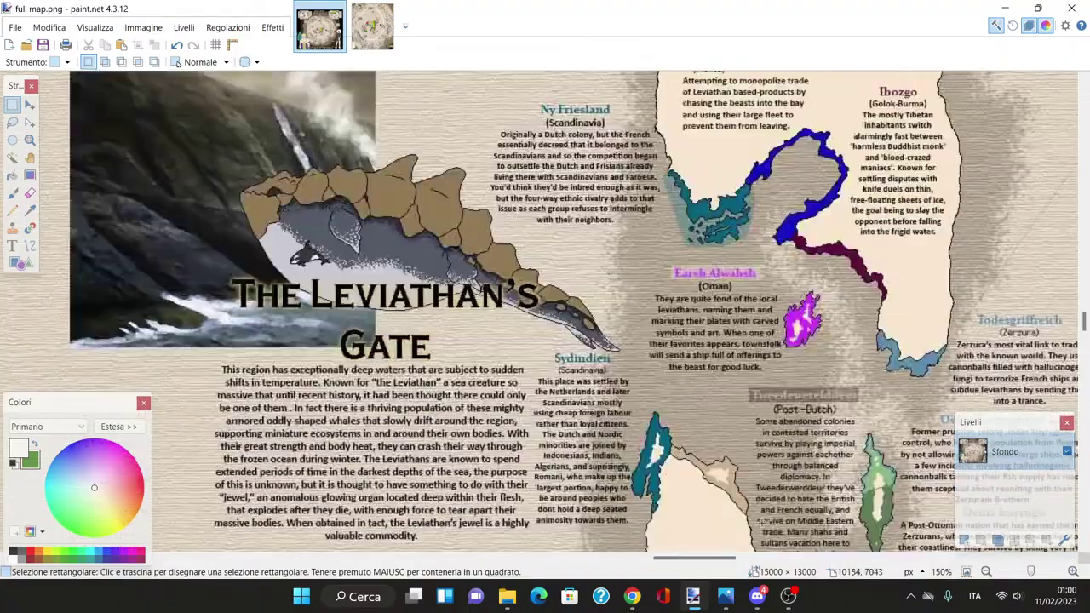
scroll(379, 405, down, 3)
scroll(388, 428, up, 1)
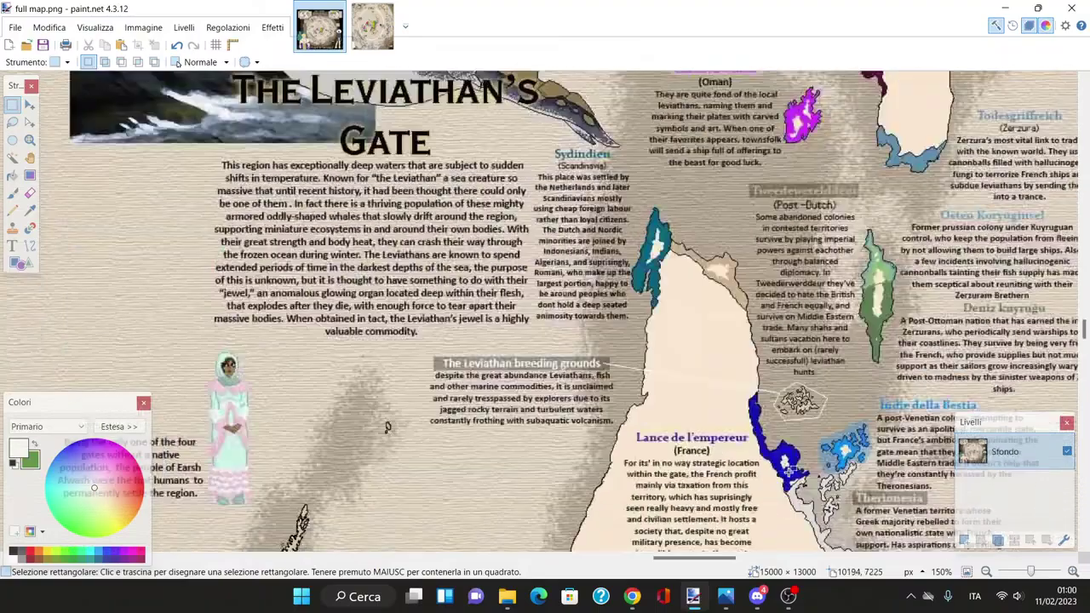
scroll(387, 428, up, 1)
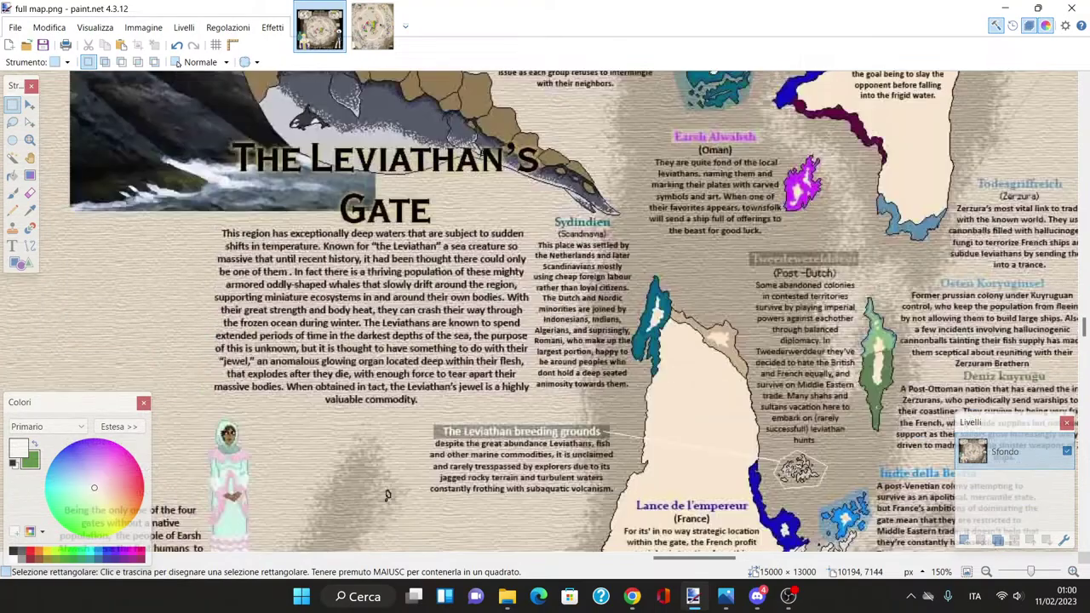
scroll(388, 494, up, 20)
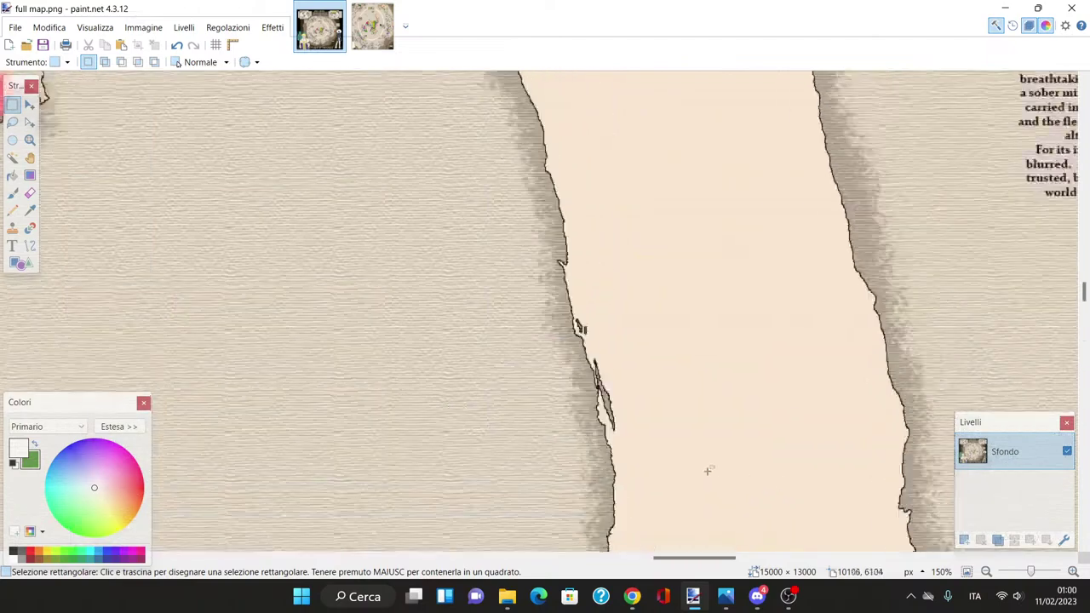
Step: Follow the ice wall north to the small robed figure and enlarge it to 500% to examine its caption
scroll(707, 471, up, 18)
mouse_move(688, 559)
mouse_down()
mouse_move(656, 560)
mouse_move(673, 560)
mouse_up()
scroll(539, 328, up, 3)
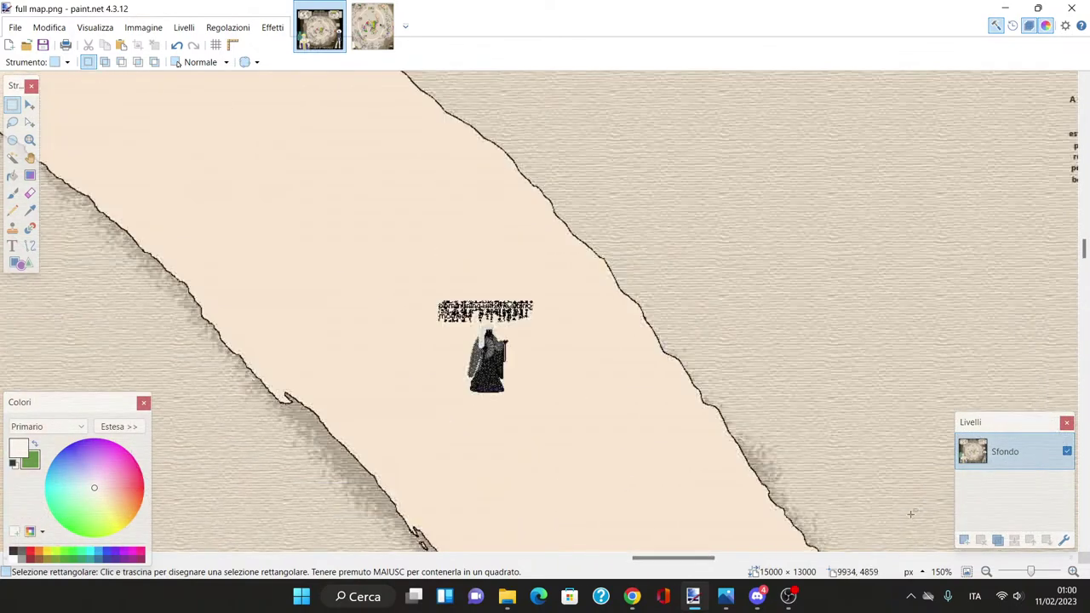
click(1073, 571)
click(1072, 572)
click(1073, 572)
click(1073, 571)
scroll(766, 524, down, 3)
drag(685, 558, 677, 555)
scroll(648, 508, up, 3)
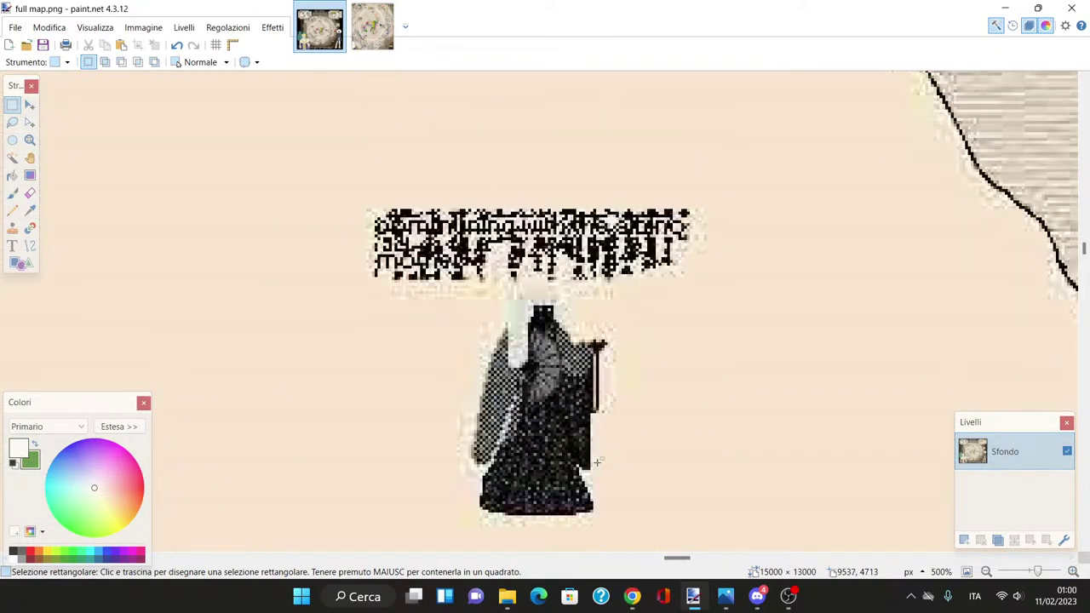
Step: Frame the robed figure and its caption with a rectangular selection of about 177 × 133 pixels, and clear it again
drag(535, 114, 757, 438)
click(763, 160)
drag(762, 159, 263, 535)
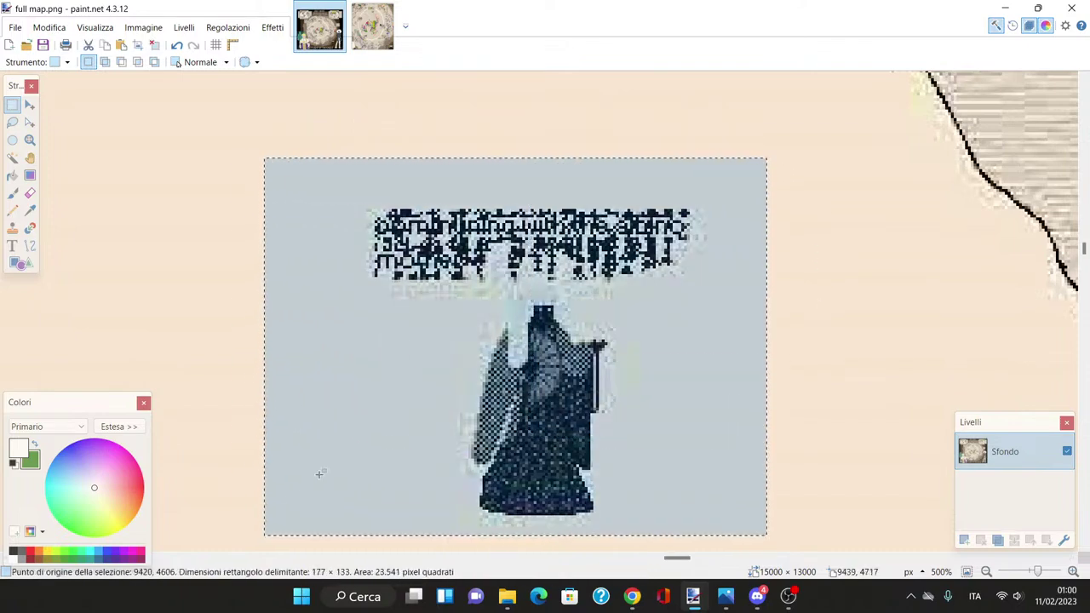
click(349, 252)
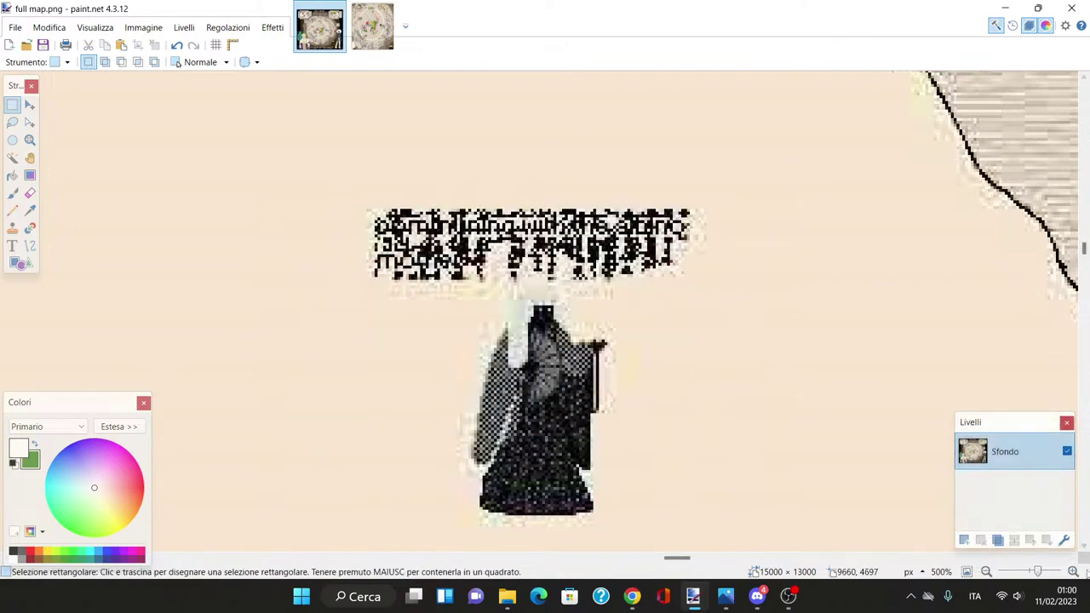
Step: Reduce the map to 67% and look from the Serpents' Gate across the Atlantic to the southern ice wall
mouse_move(1037, 571)
mouse_down()
mouse_move(1011, 572)
mouse_move(1047, 571)
mouse_move(1018, 571)
mouse_move(1027, 571)
mouse_up()
scroll(627, 478, left, 10)
scroll(627, 478, up, 5)
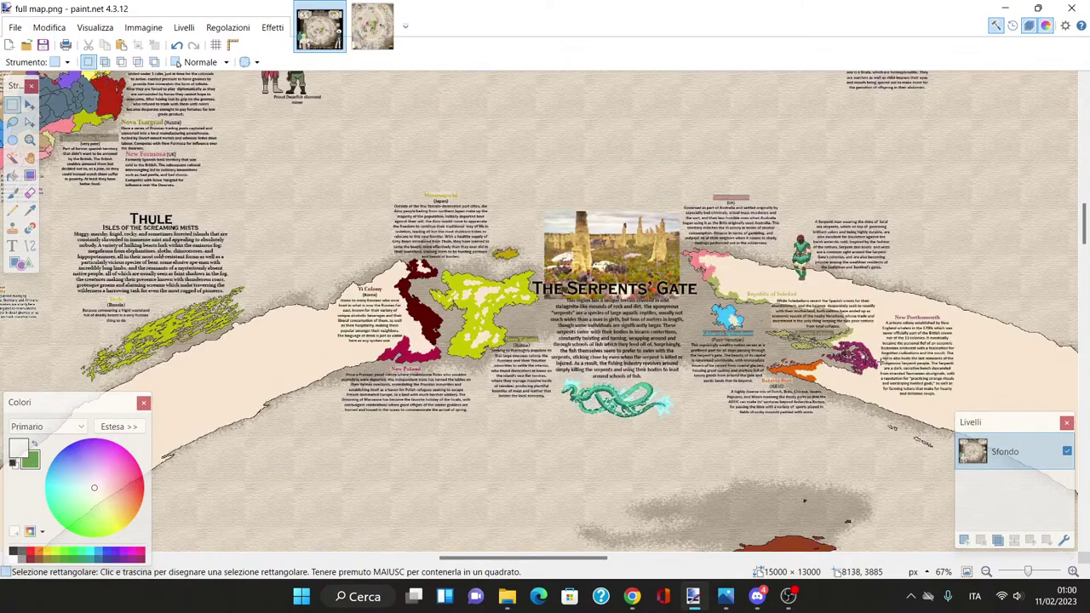
scroll(877, 362, down, 2)
scroll(521, 439, up, 4)
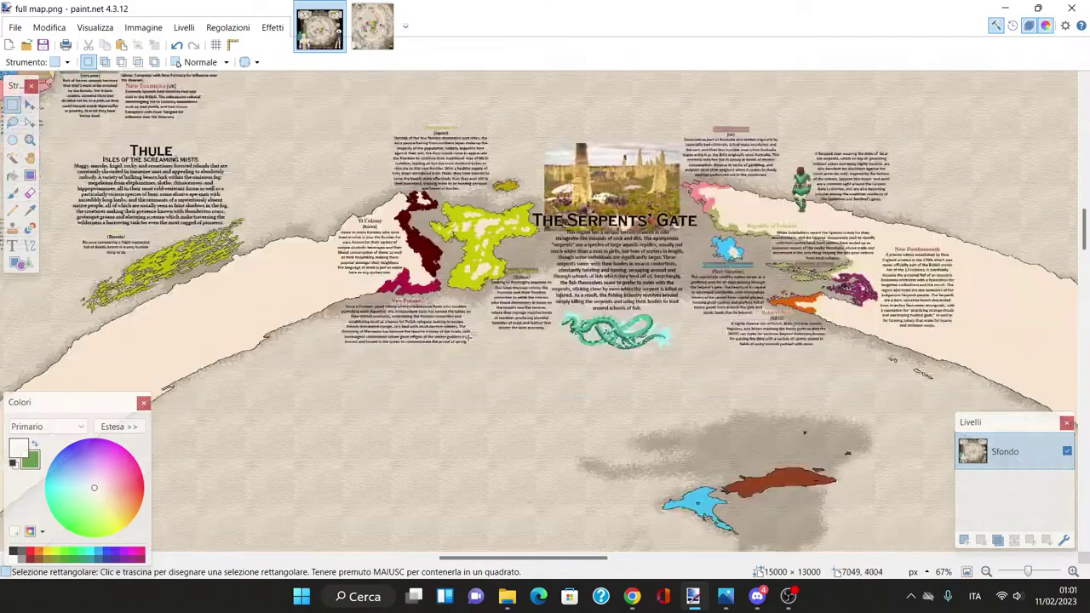
scroll(521, 439, down, 15)
scroll(521, 438, down, 20)
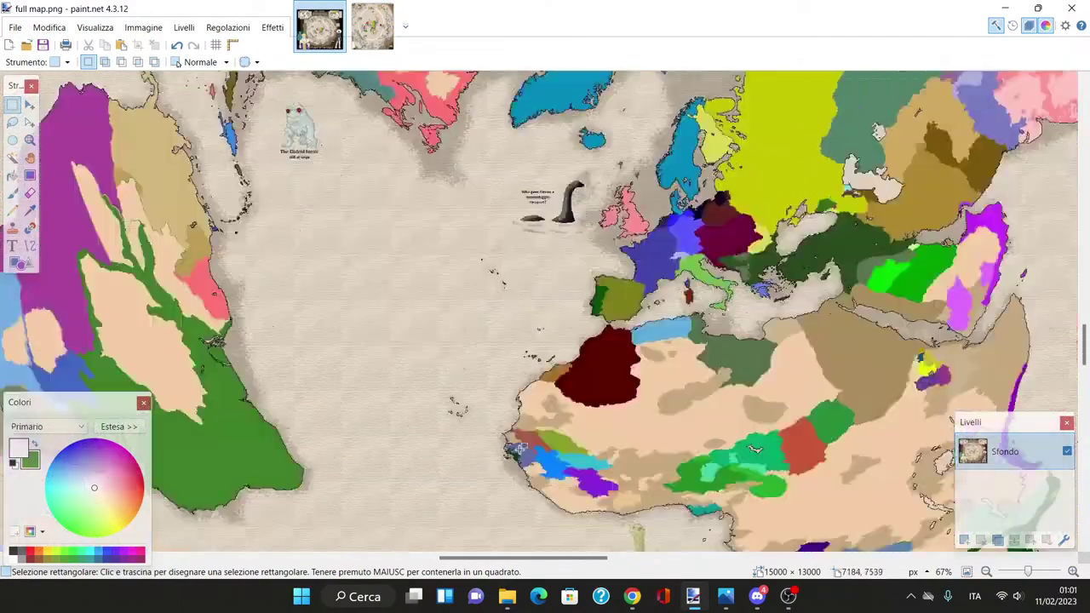
scroll(517, 447, up, 2)
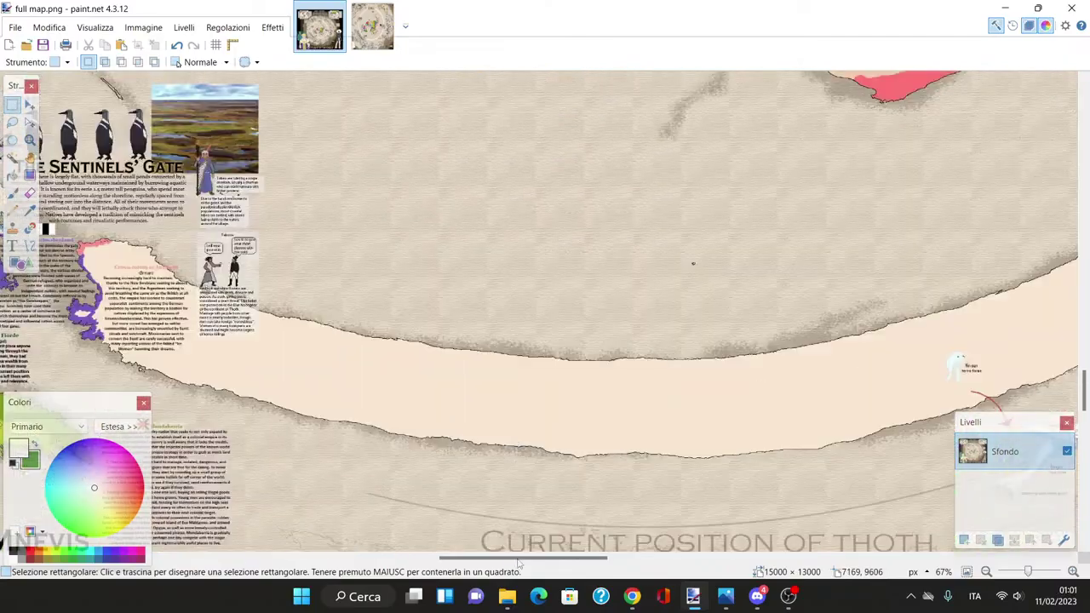
Step: View the Sentinels' Gate and enlarge it to 300% to examine the Neuenschwabenland and Marambio texts and the penguin drawings
drag(518, 560, 447, 557)
scroll(766, 511, up, 3)
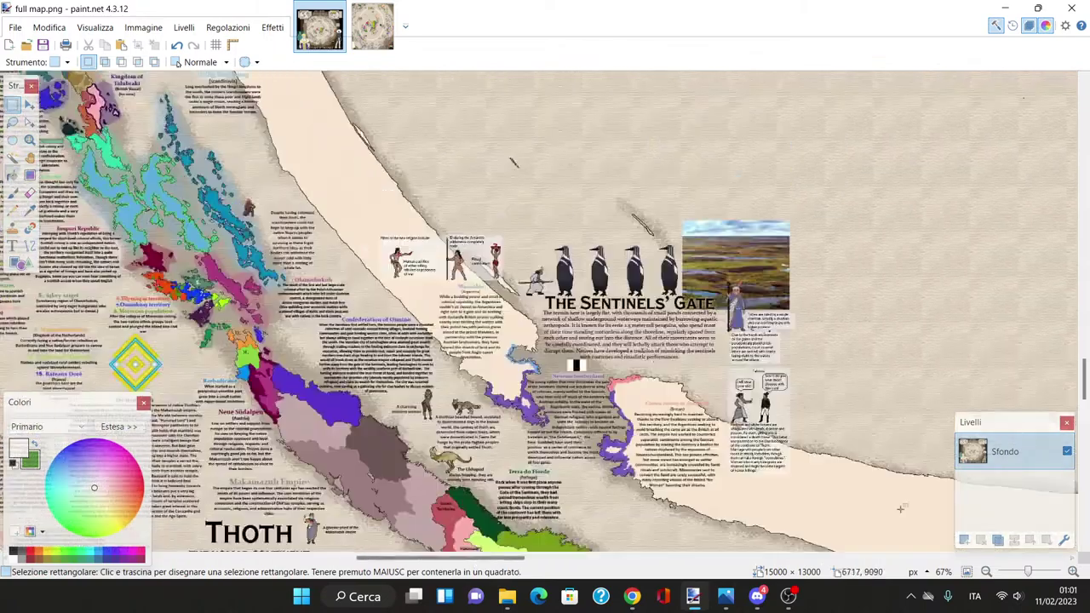
scroll(926, 508, up, 6)
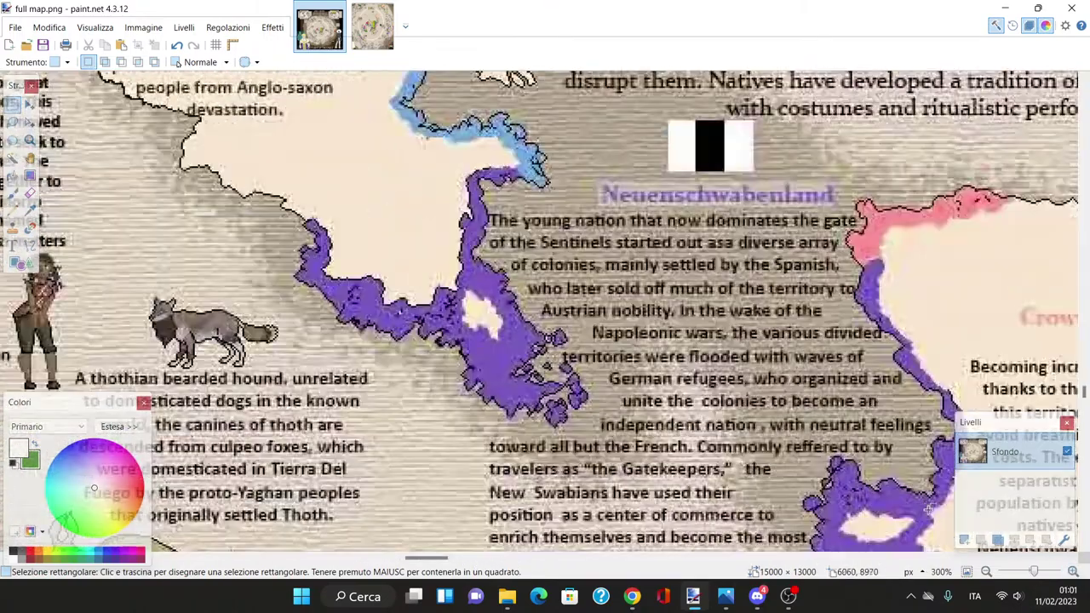
scroll(904, 498, down, 1)
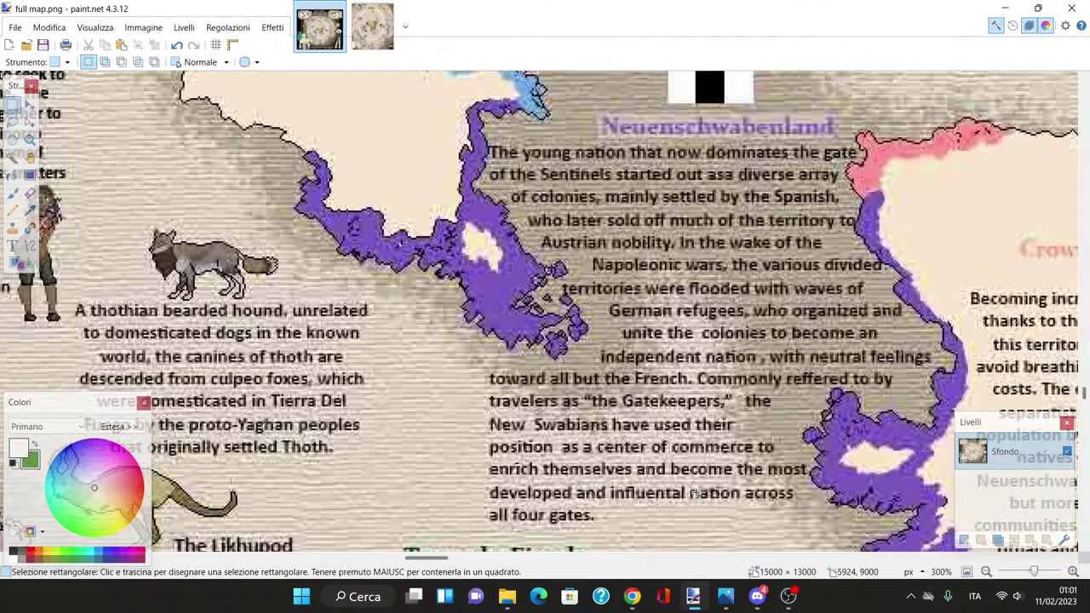
scroll(694, 492, up, 10)
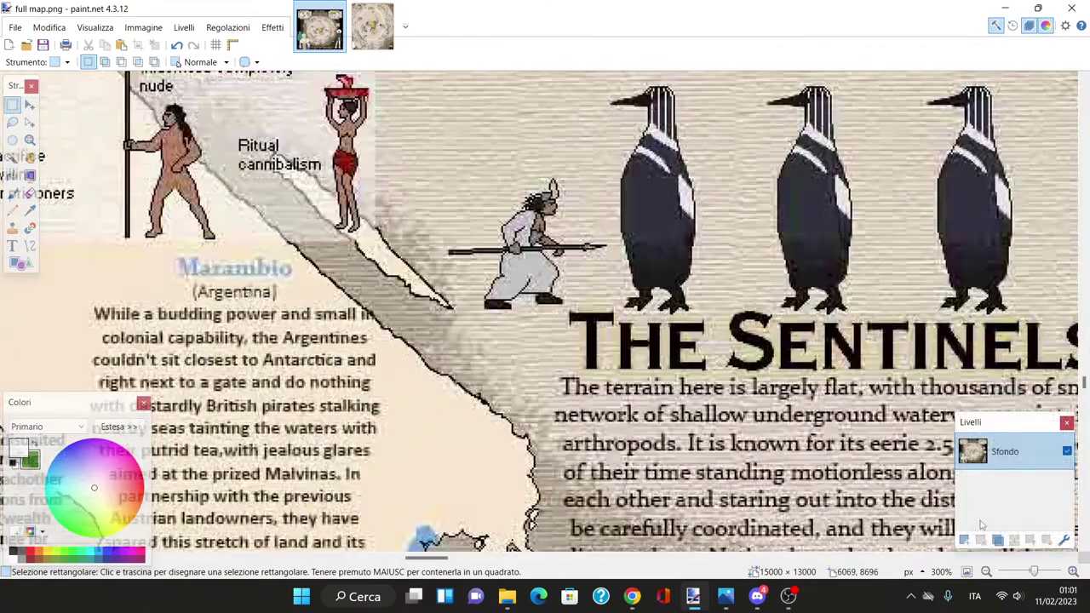
Step: Reduce the map to 100% and examine the Tigers' Gate with its Tigreño, Tigerian and Rapa Nuian texts
scroll(979, 528, down, 6)
scroll(845, 482, up, 3)
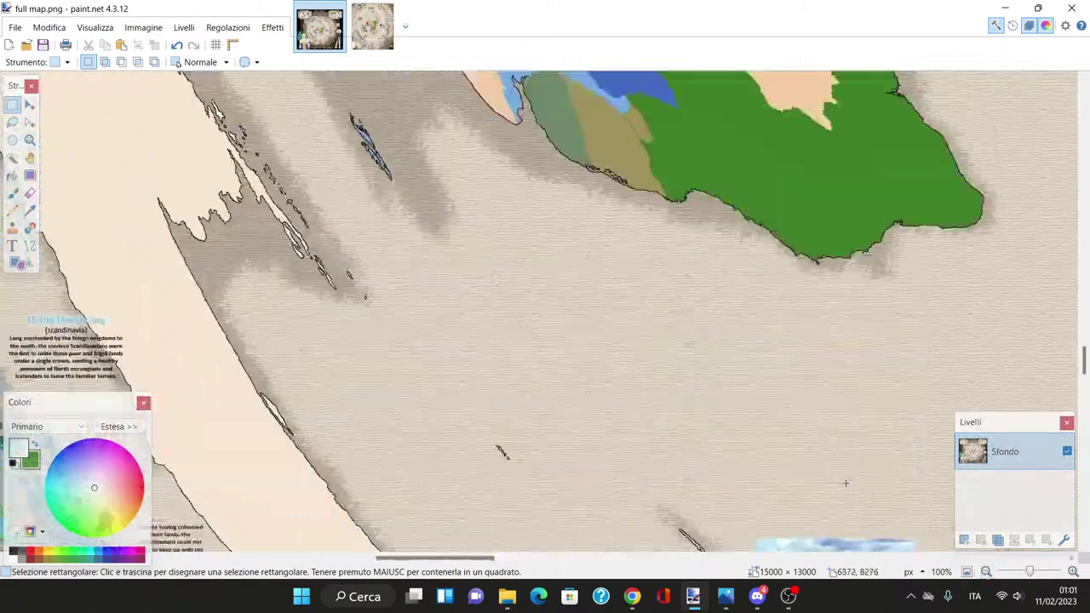
scroll(845, 483, up, 20)
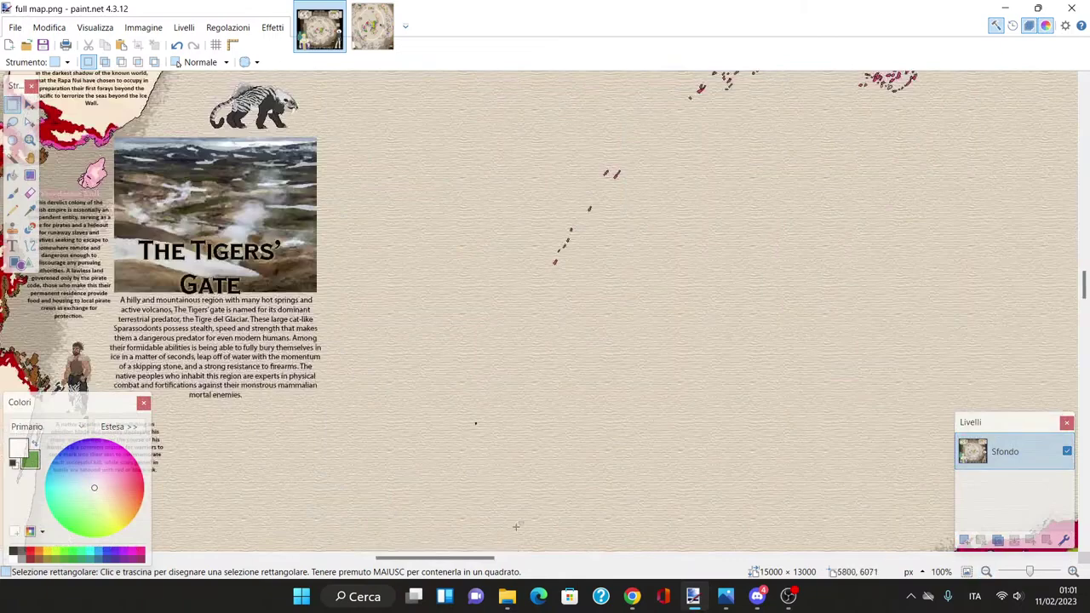
scroll(503, 533, left, 5)
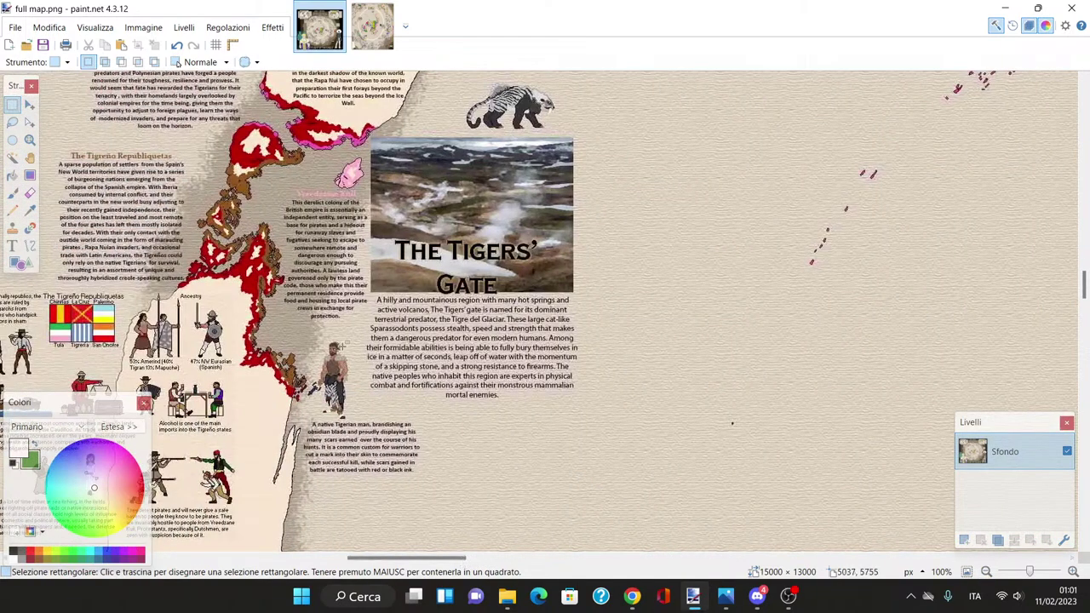
scroll(304, 409, up, 2)
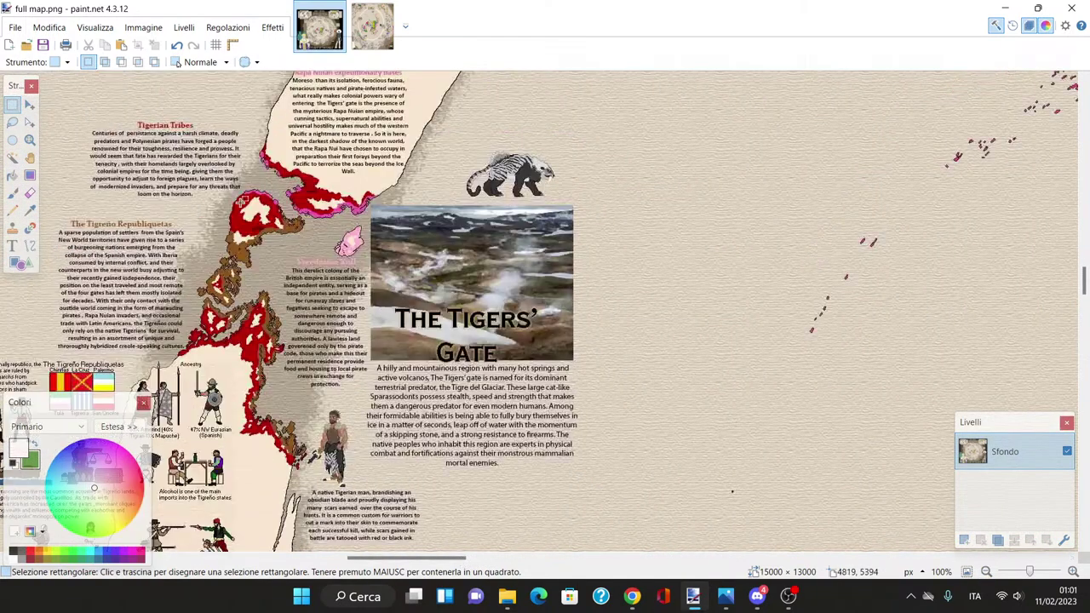
scroll(355, 181, up, 4)
scroll(456, 327, up, 4)
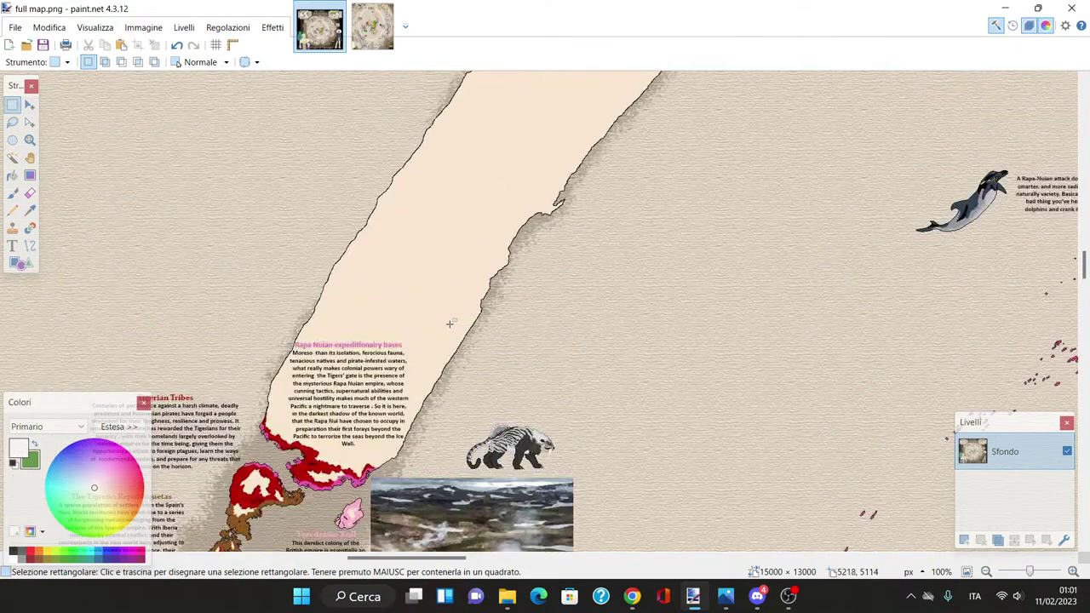
Step: Follow the ice wall to the Serpents' Gate and enlarge its description and serpent drawing to 200%
scroll(455, 327, up, 20)
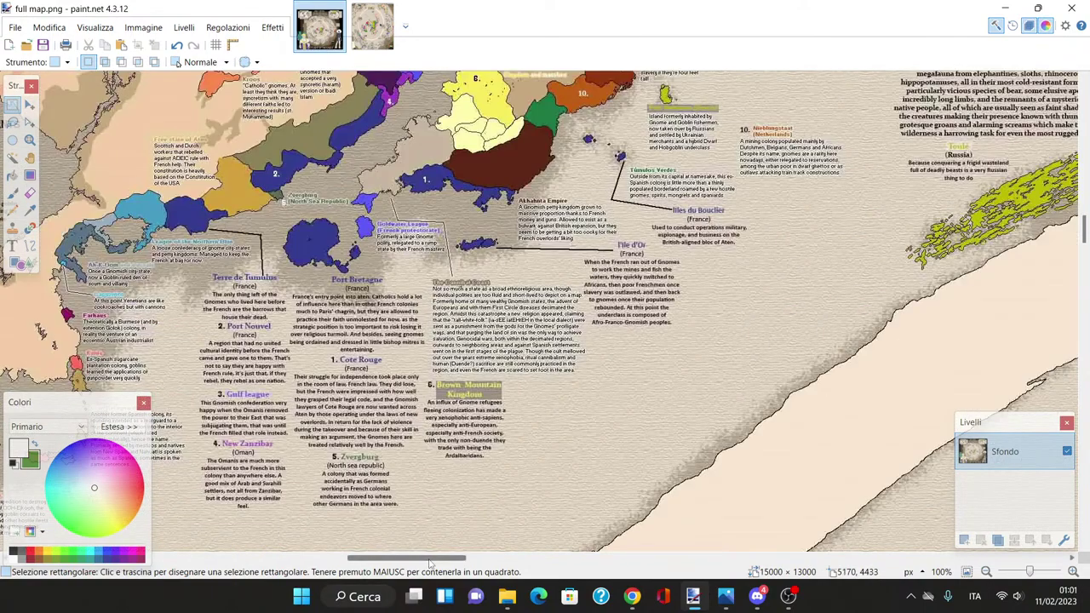
drag(435, 563, 556, 565)
scroll(489, 320, up, 6)
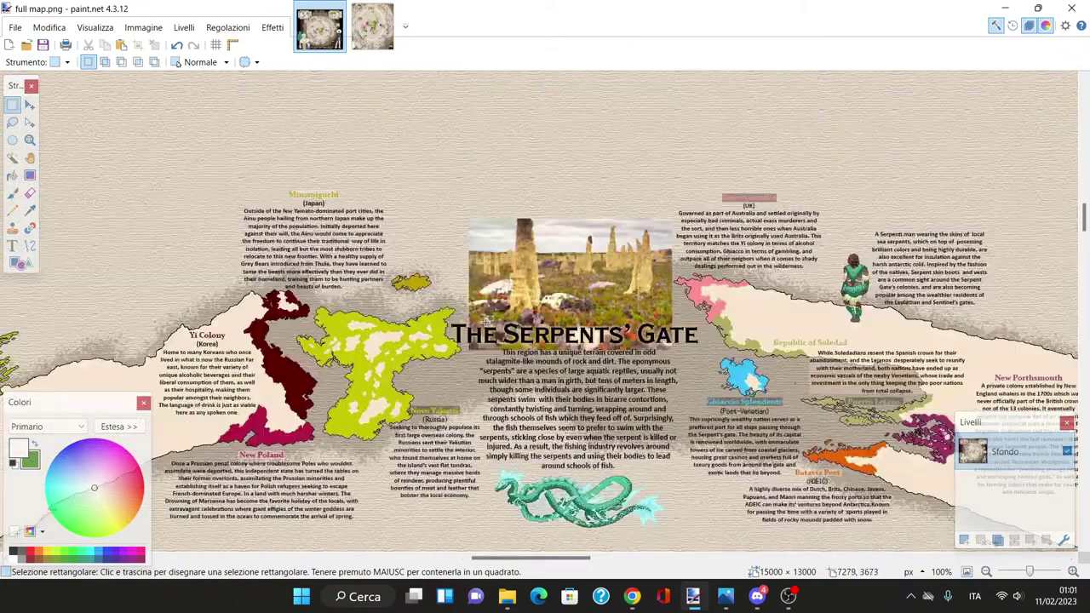
scroll(902, 335, down, 2)
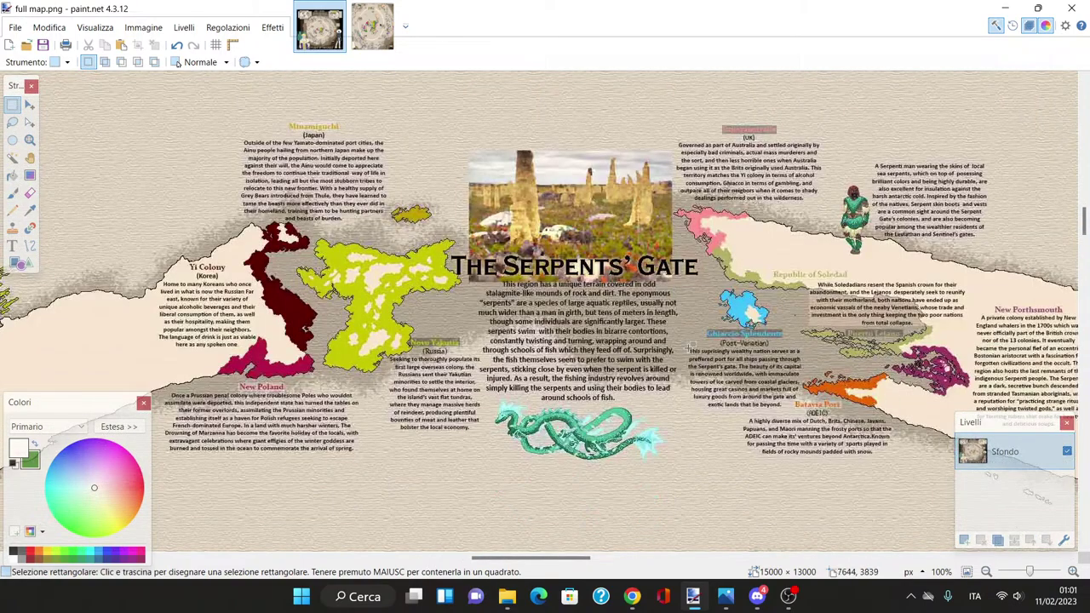
scroll(396, 408, down, 2)
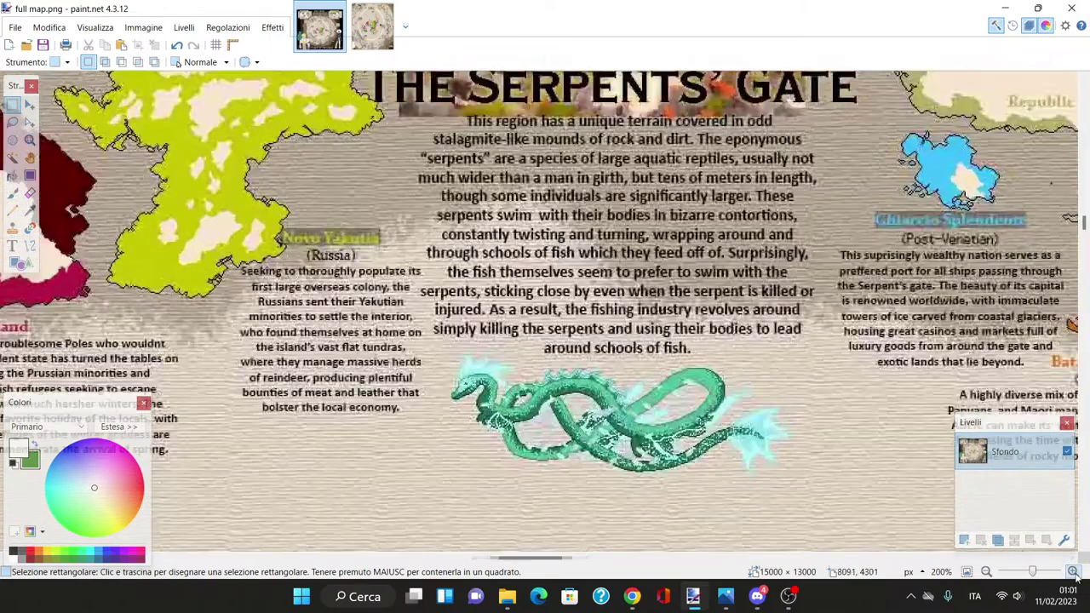
click(1072, 571)
mouse_move(553, 567)
mouse_down()
mouse_move(502, 567)
mouse_move(532, 567)
mouse_up()
Step: Reduce the map to 33% and compare the Serpents' Gate's position with the Pacific islands and the known continents
click(985, 571)
click(986, 571)
click(986, 571)
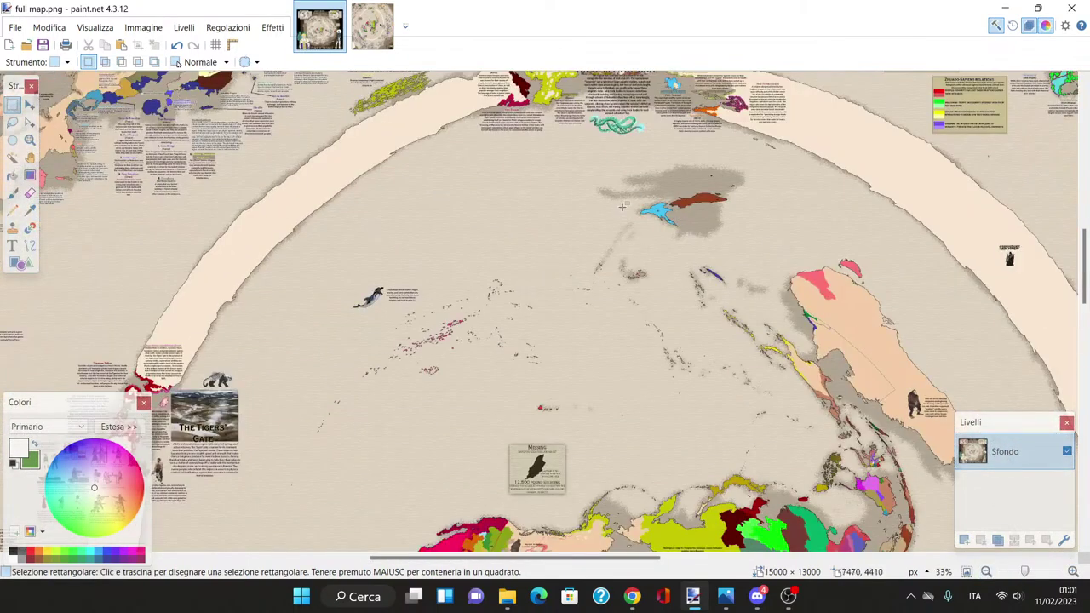
scroll(663, 196, down, 5)
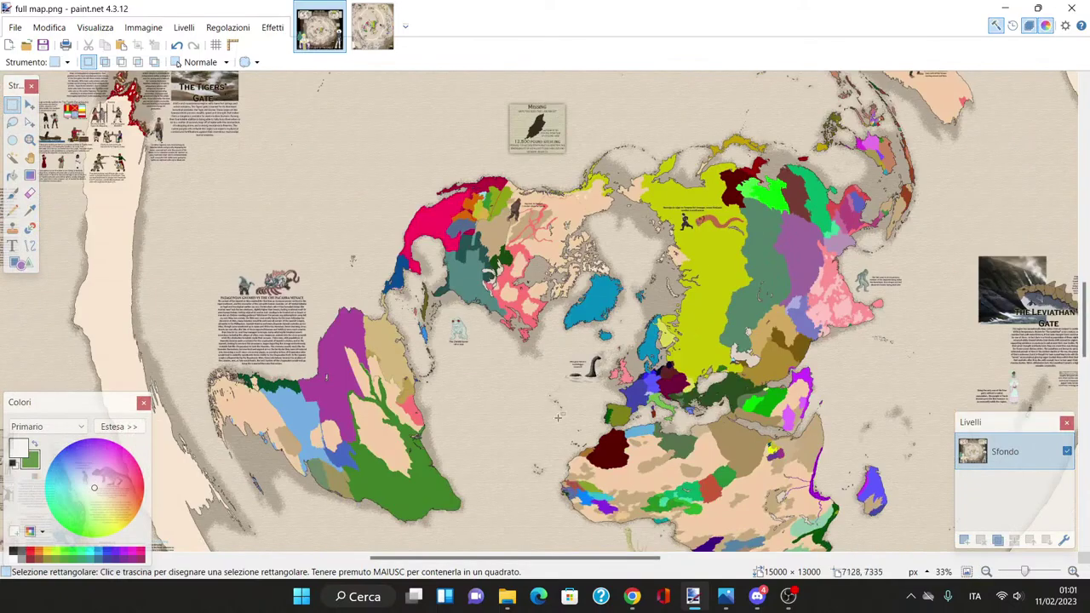
scroll(714, 321, up, 6)
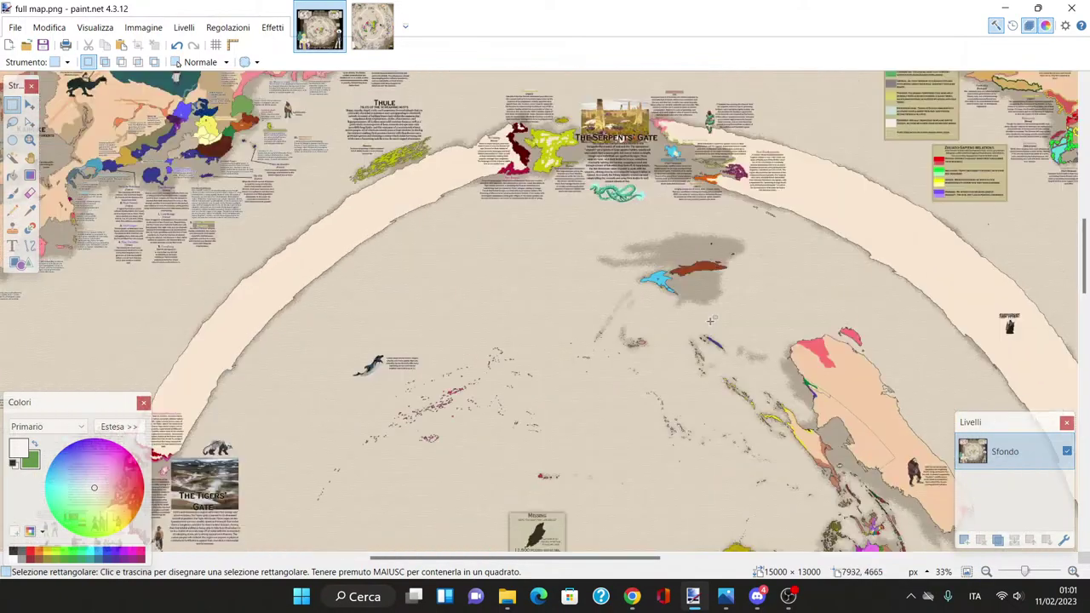
scroll(715, 321, down, 4)
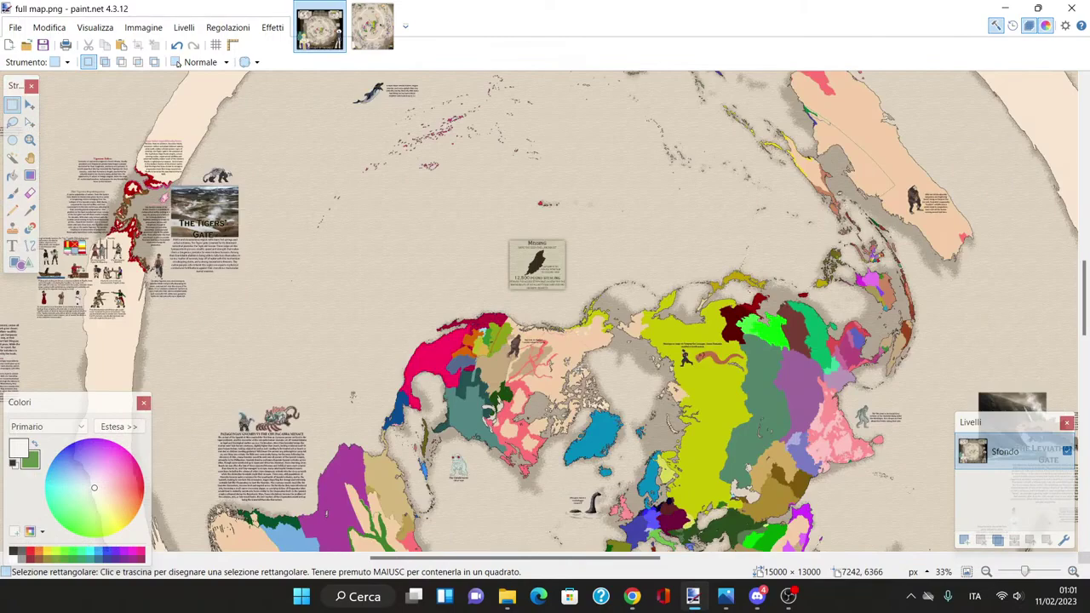
scroll(647, 374, up, 5)
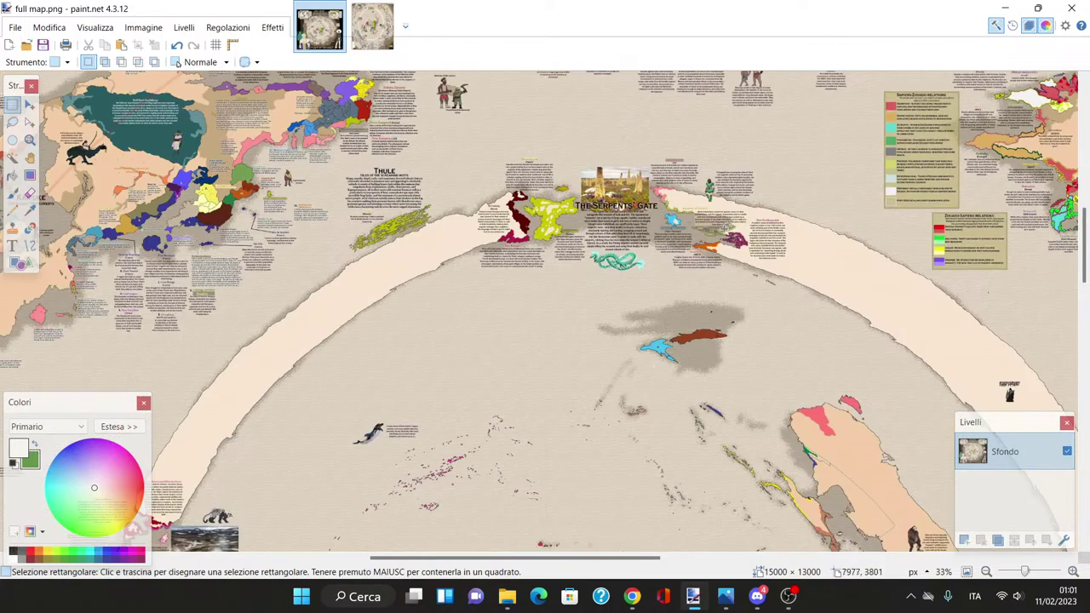
scroll(910, 369, up, 1)
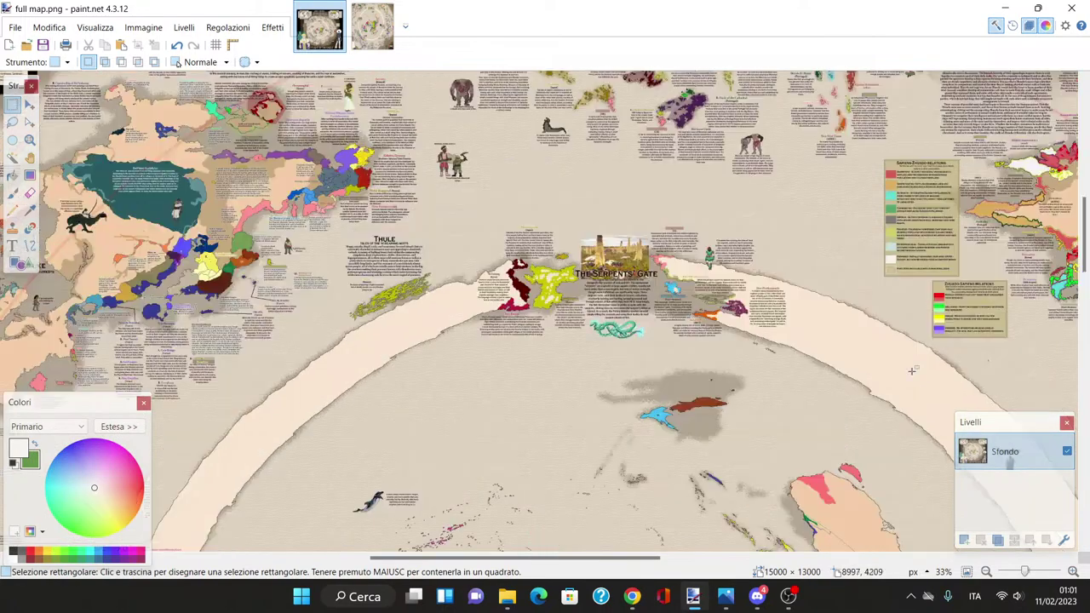
Step: Enlarge the map to 150% and read the Serpents' Gate text about its terrain and aquatic reptiles
click(1072, 571)
click(1073, 572)
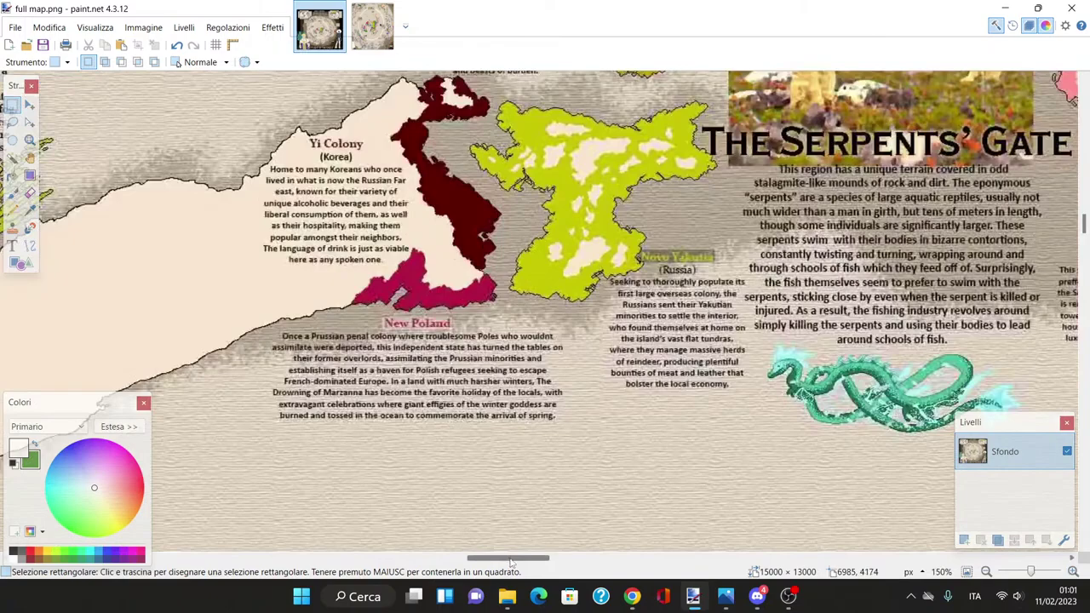
mouse_move(511, 559)
mouse_down()
mouse_move(542, 562)
mouse_move(530, 560)
mouse_up()
scroll(707, 491, up, 1)
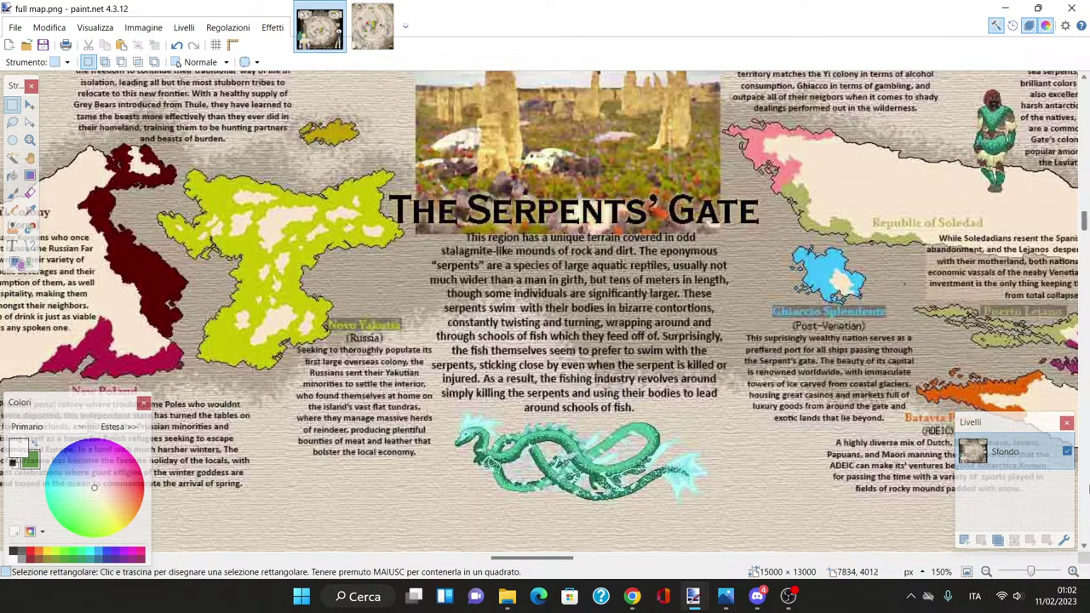
scroll(707, 491, down, 2)
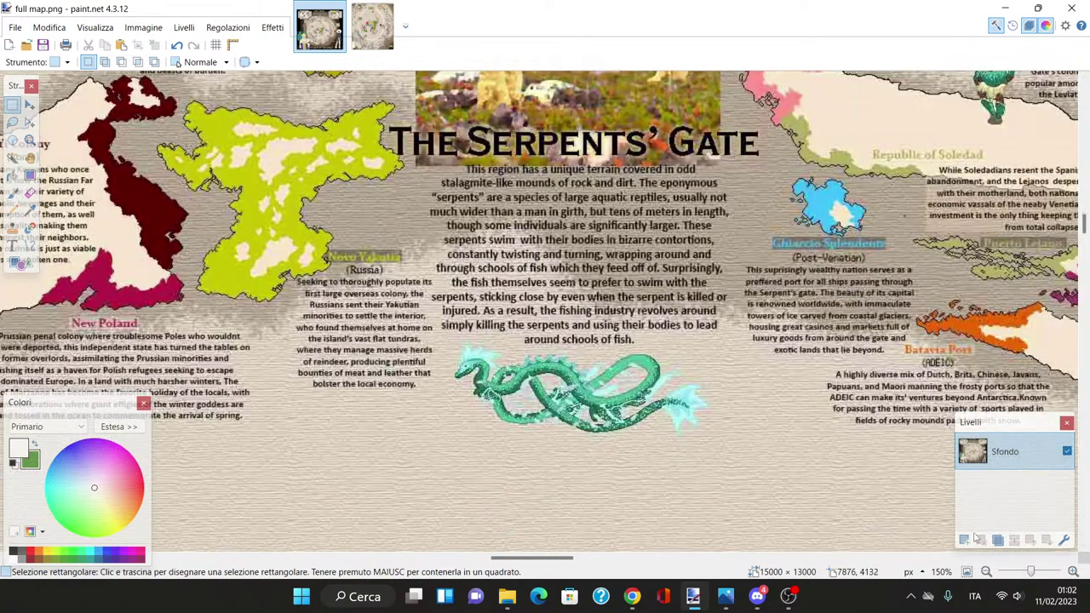
Step: Activate the Paintbrush and read the Serpents' Gate colony texts at up to 200%, from Yi Colony and New Poland to New Porthsmouth
click(30, 192)
click(11, 192)
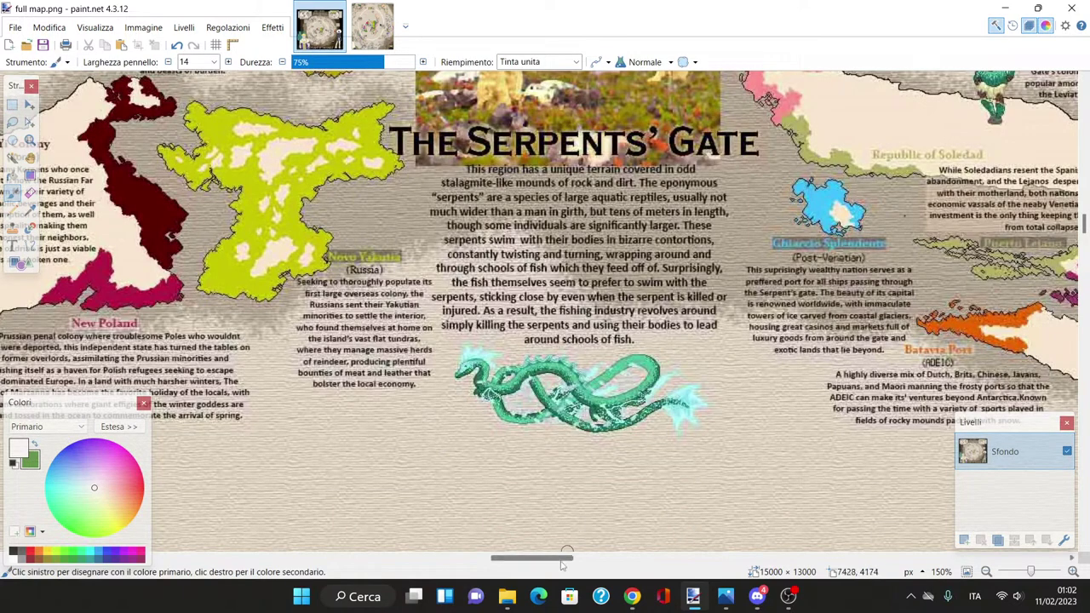
scroll(576, 541, left, 3)
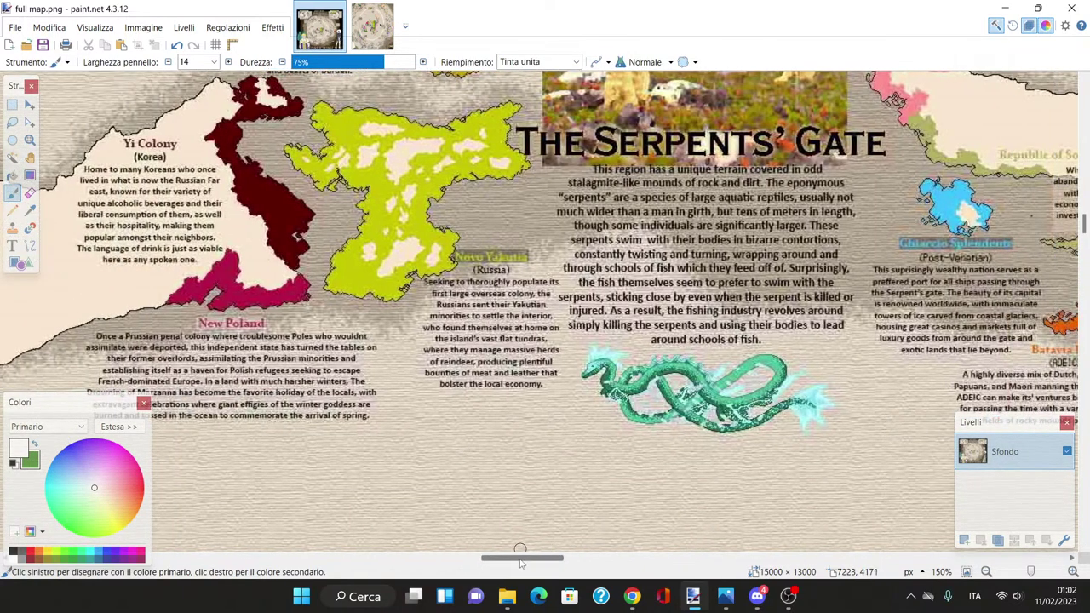
scroll(519, 541, left, 6)
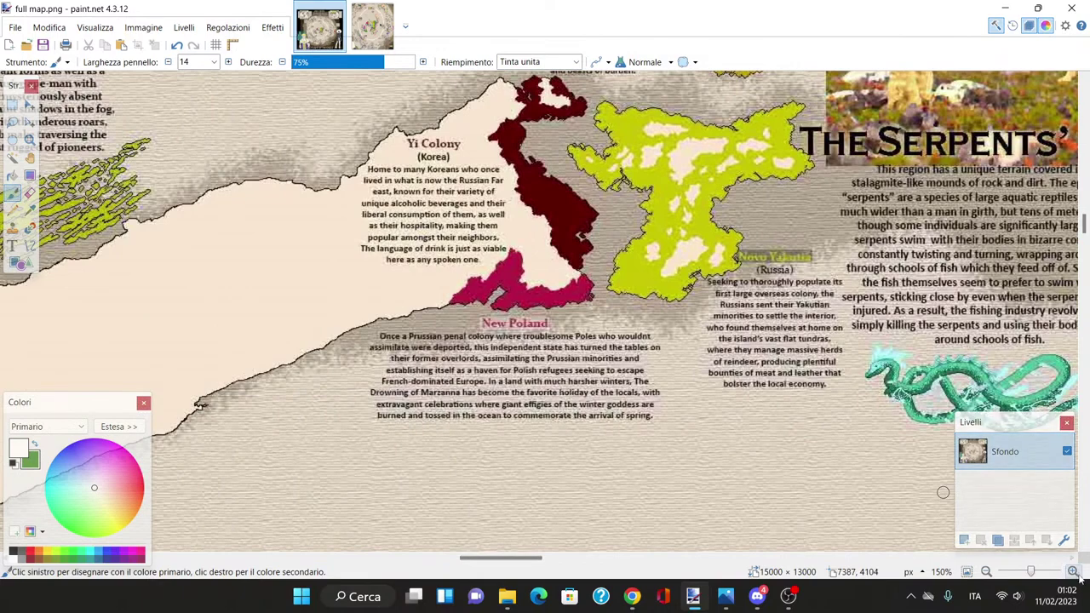
click(1073, 571)
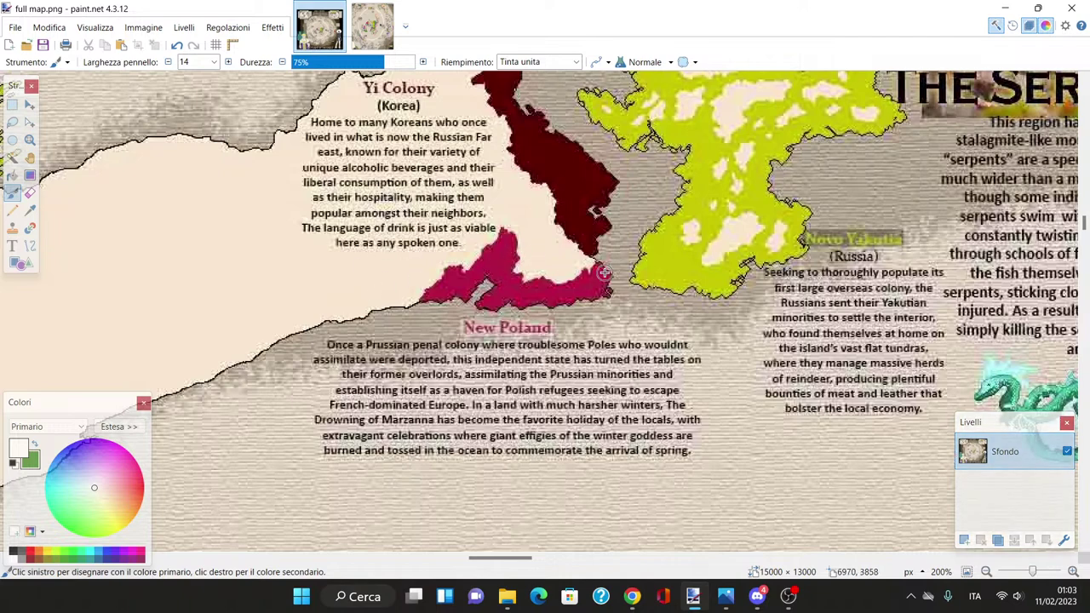
drag(511, 558, 580, 555)
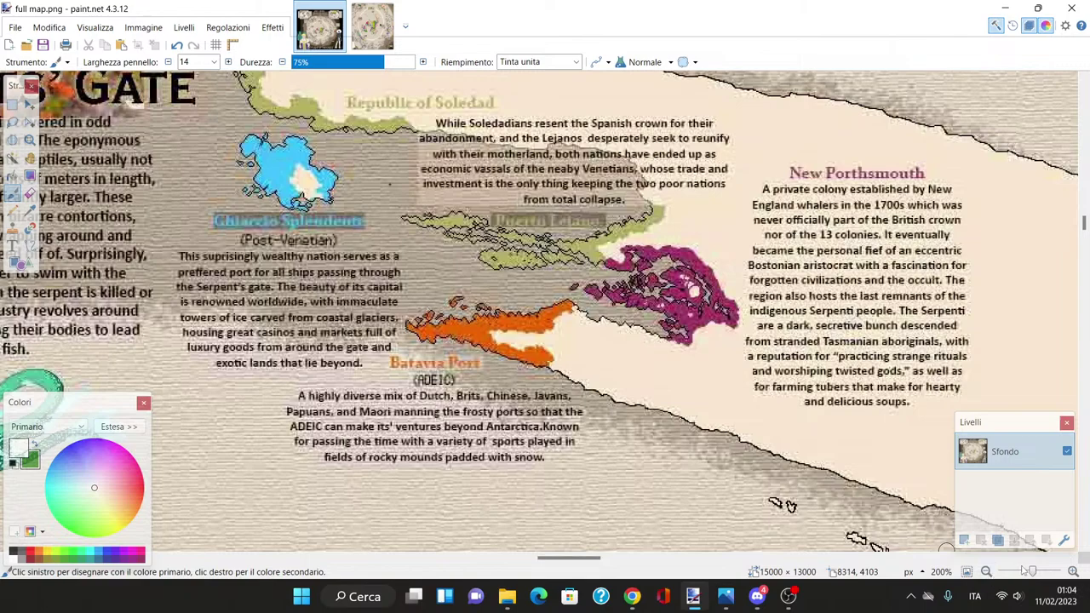
Step: Compare the Serpents' Gate colonies at 50% and 200%, reading the Ghiaccio Splendente and Batavia Port texts
drag(1031, 571, 1026, 573)
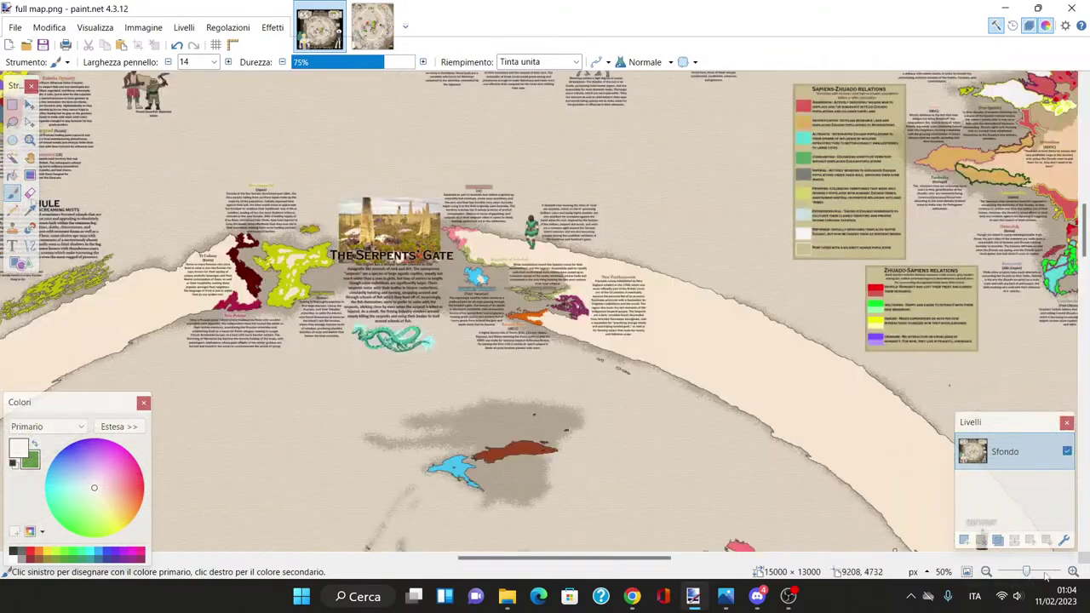
click(1073, 571)
click(1072, 571)
click(1072, 571)
click(1073, 571)
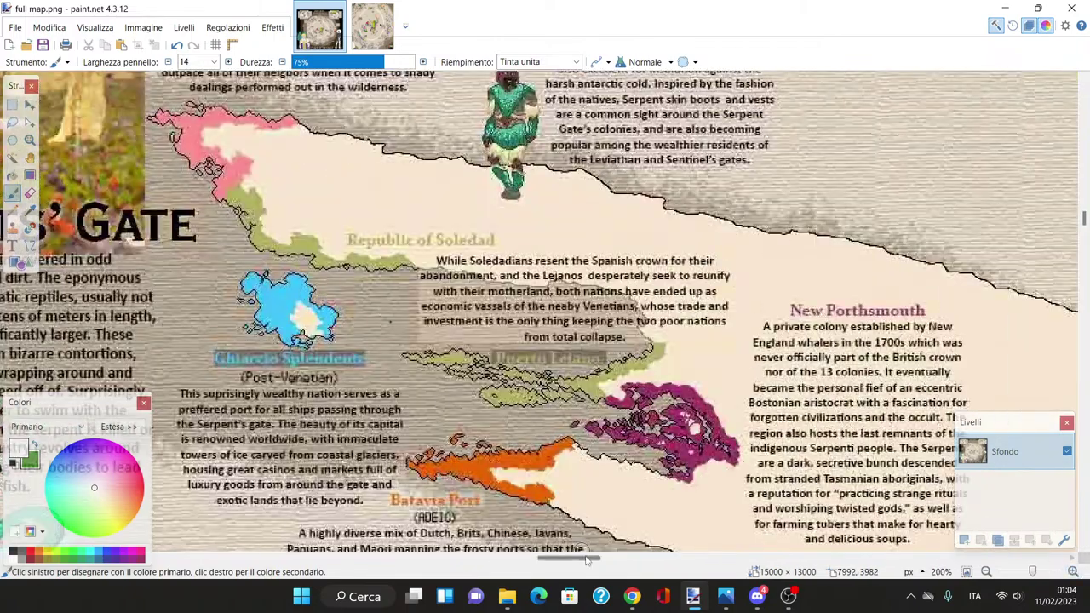
drag(589, 558, 562, 558)
scroll(558, 525, down, 2)
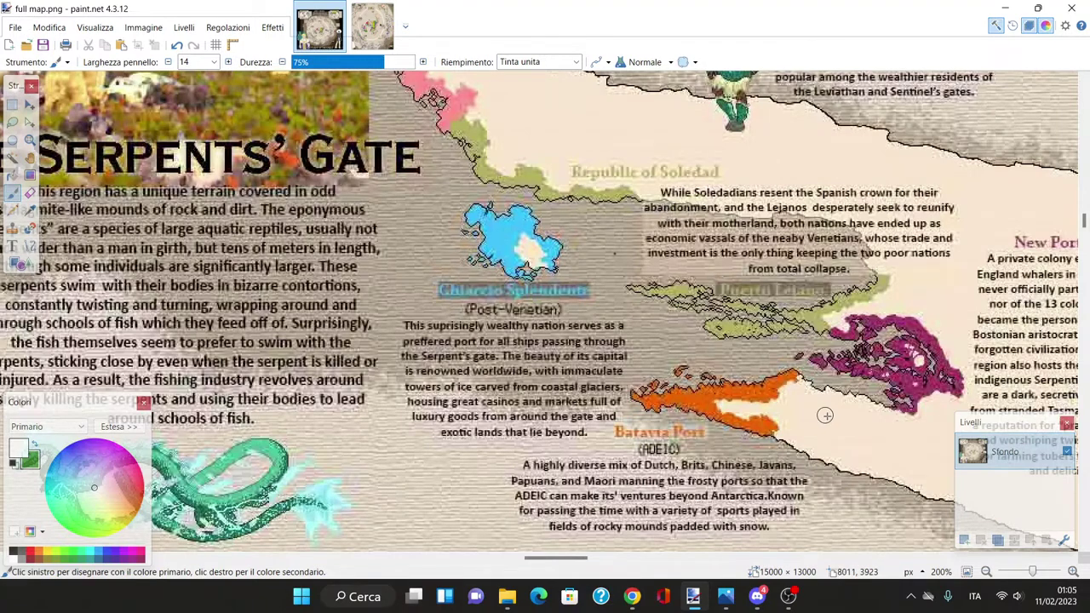
Step: Follow the map down to the Sentinels' Gate and read its description and the Neuenschwabenland text at 200%
scroll(608, 332, down, 20)
scroll(532, 372, down, 20)
scroll(540, 380, down, 20)
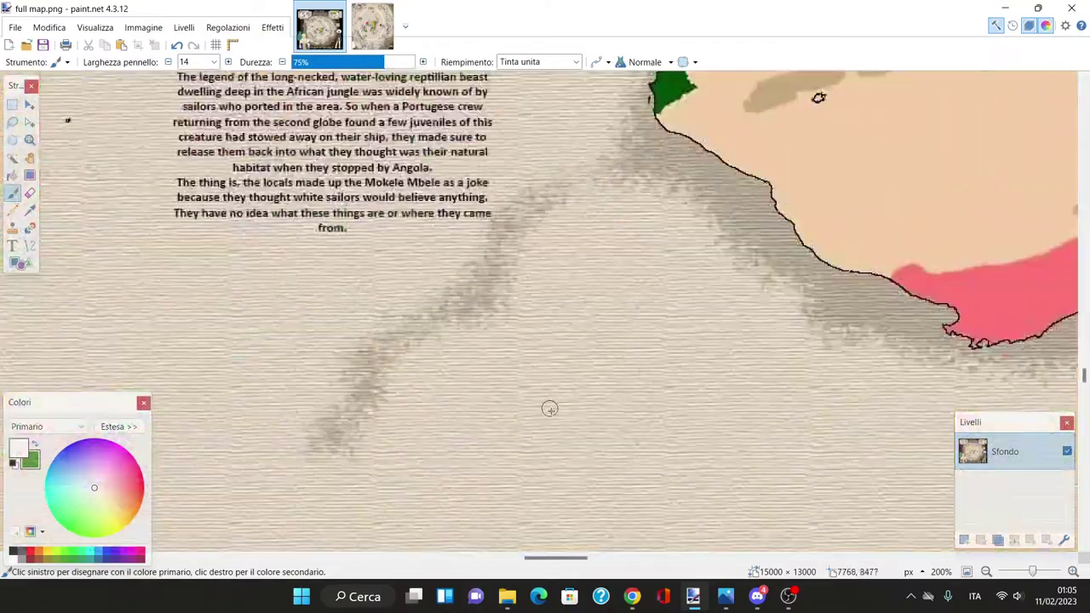
scroll(559, 553, left, 20)
scroll(561, 527, up, 5)
scroll(529, 473, up, 5)
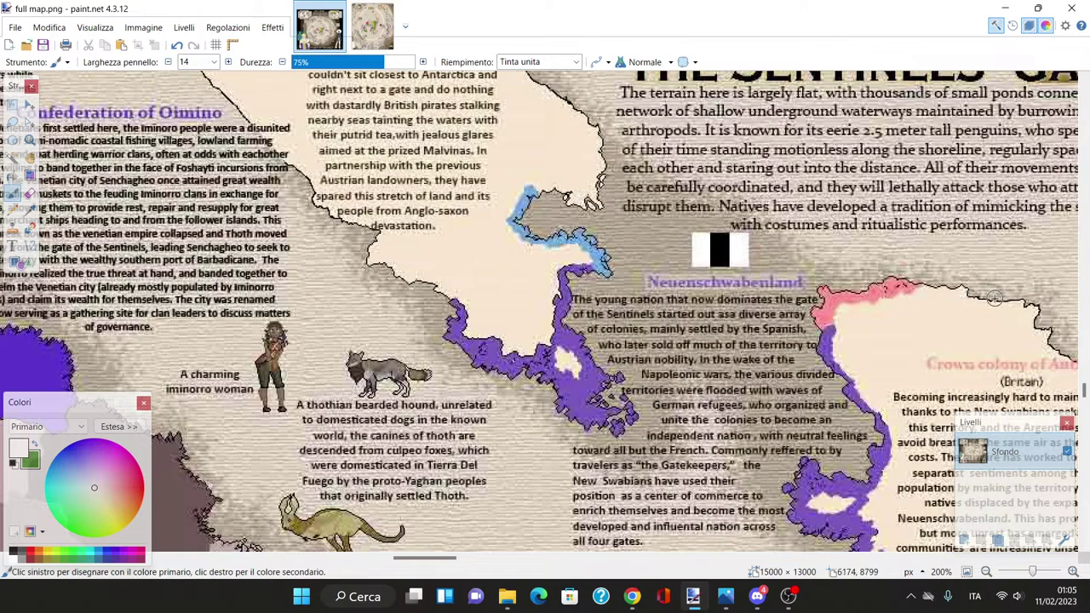
drag(423, 558, 440, 560)
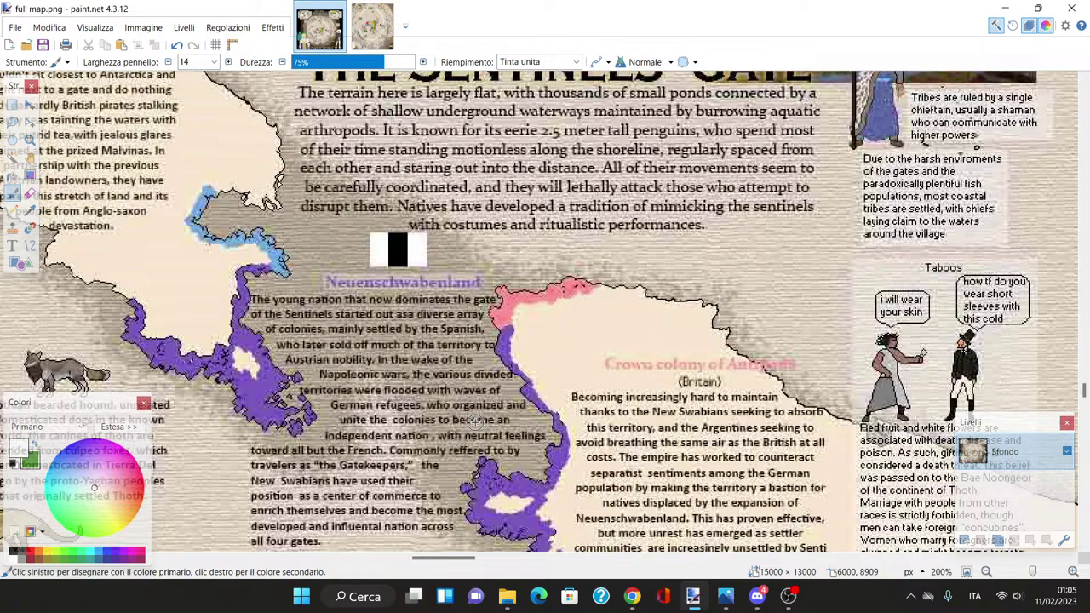
Step: Return past Thule to the Serpents' Gate and reread its description and the Ghiaccio Splendente text
scroll(478, 420, up, 20)
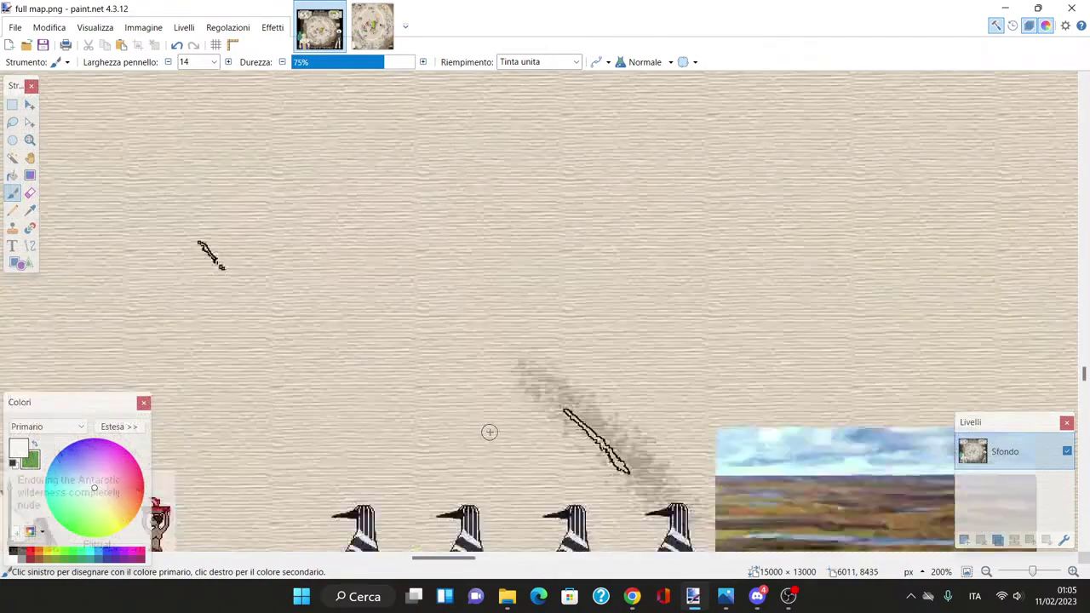
scroll(550, 446, up, 20)
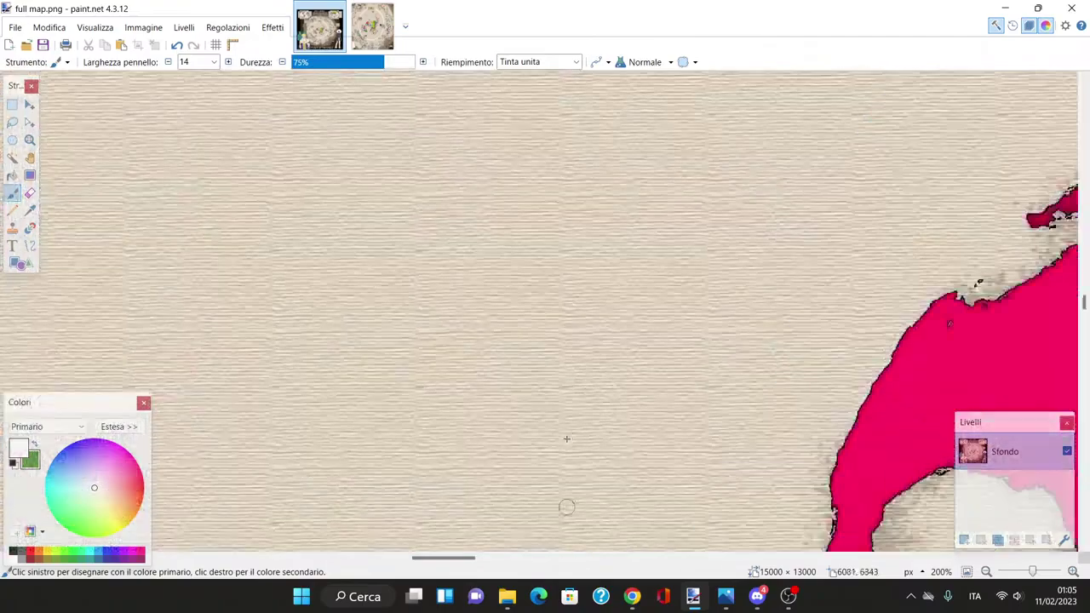
scroll(567, 438, up, 20)
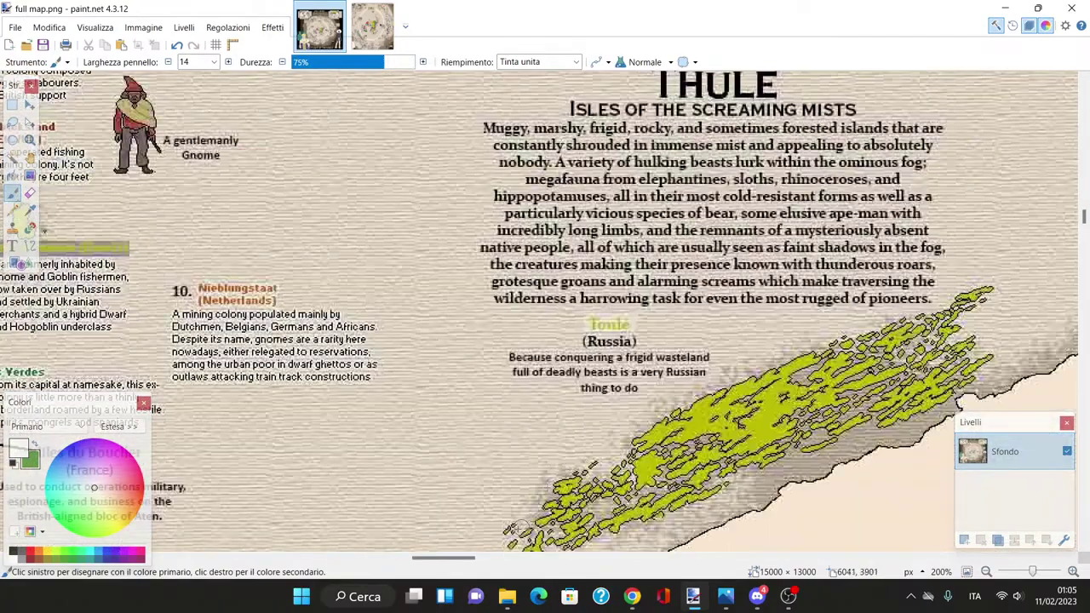
drag(465, 558, 554, 558)
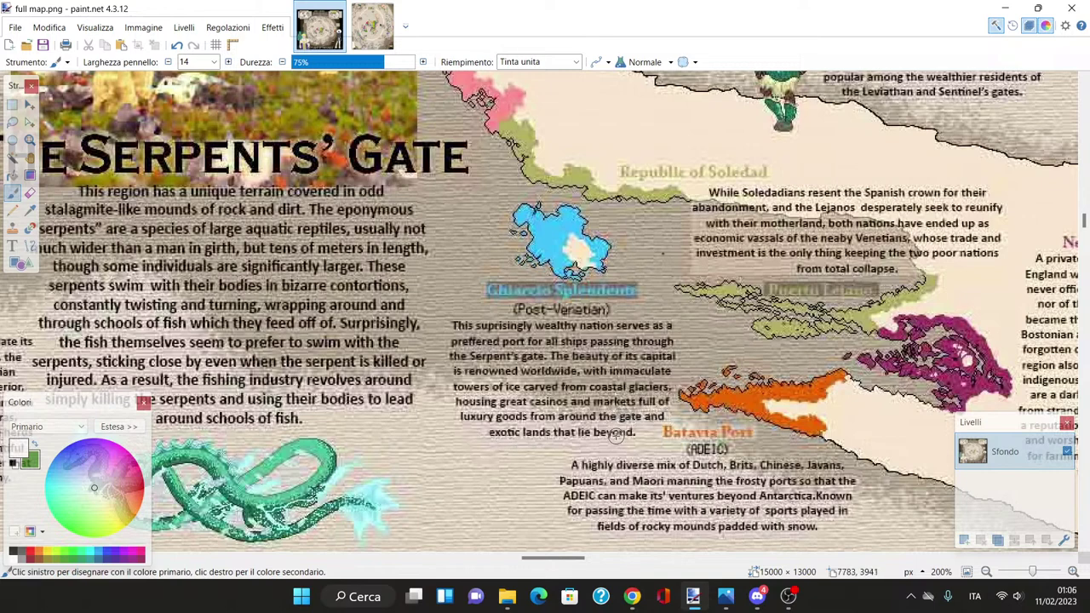
scroll(615, 435, down, 2)
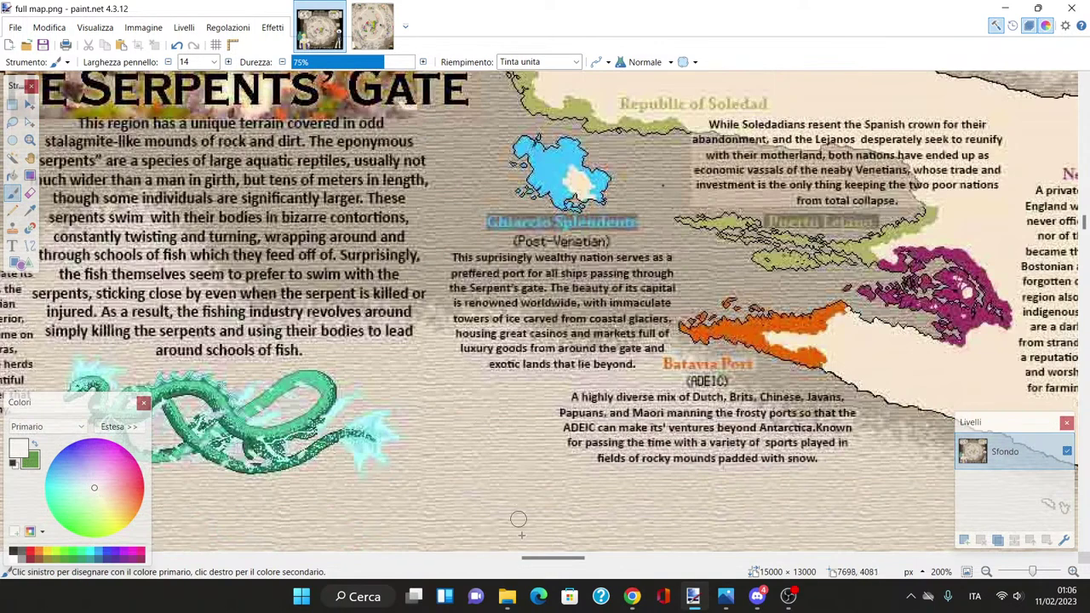
drag(526, 558, 523, 565)
scroll(503, 490, up, 6)
scroll(502, 489, down, 2)
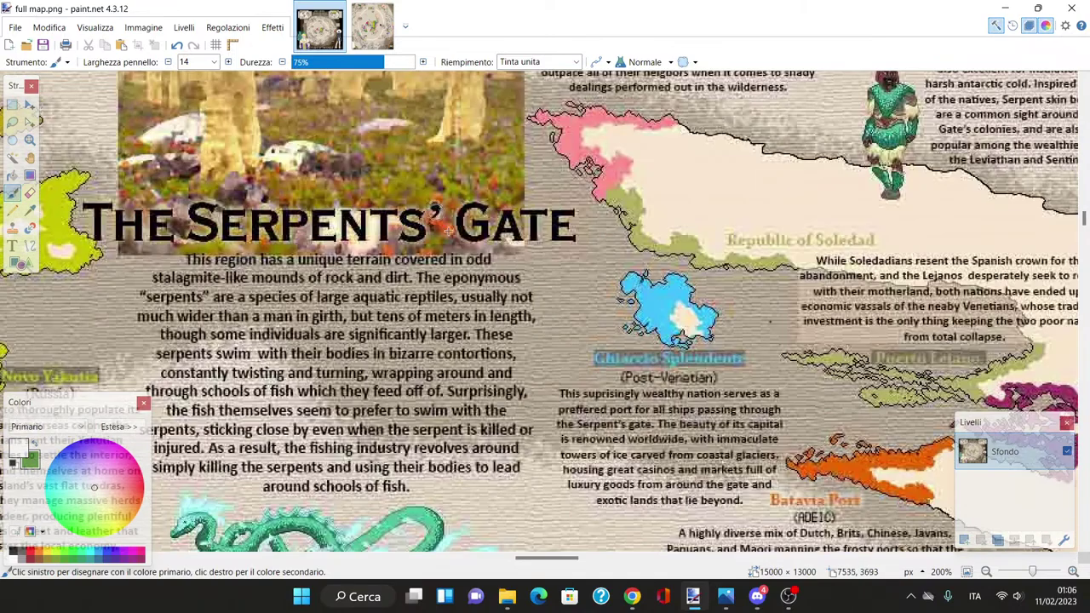
Step: Find Italy in the known world and sample its green as the primary colour
scroll(729, 335, down, 20)
scroll(625, 436, down, 4)
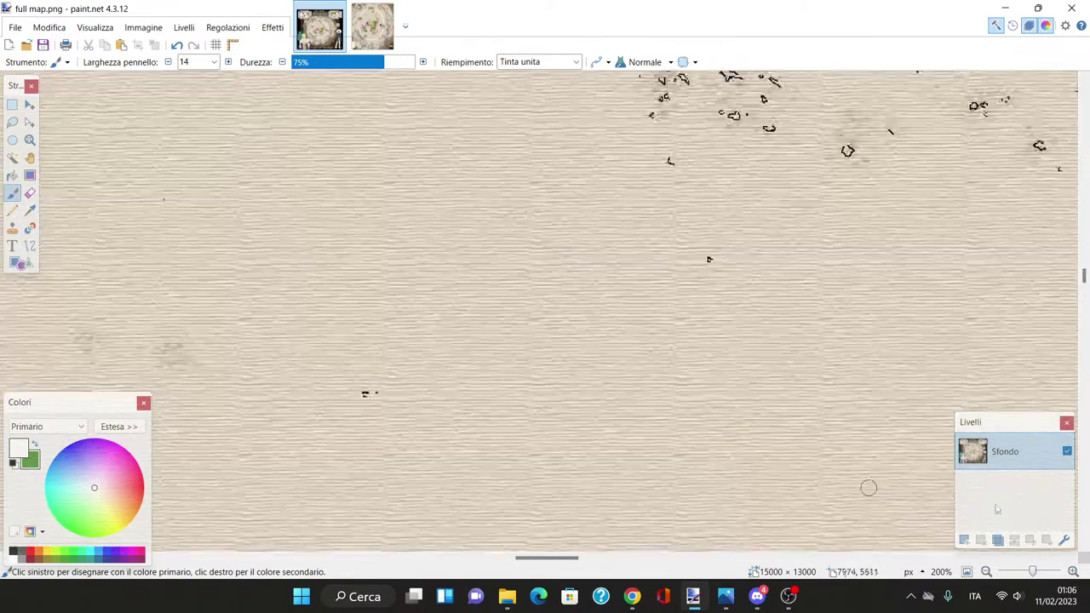
scroll(559, 353, down, 6)
click(1074, 571)
click(1074, 571)
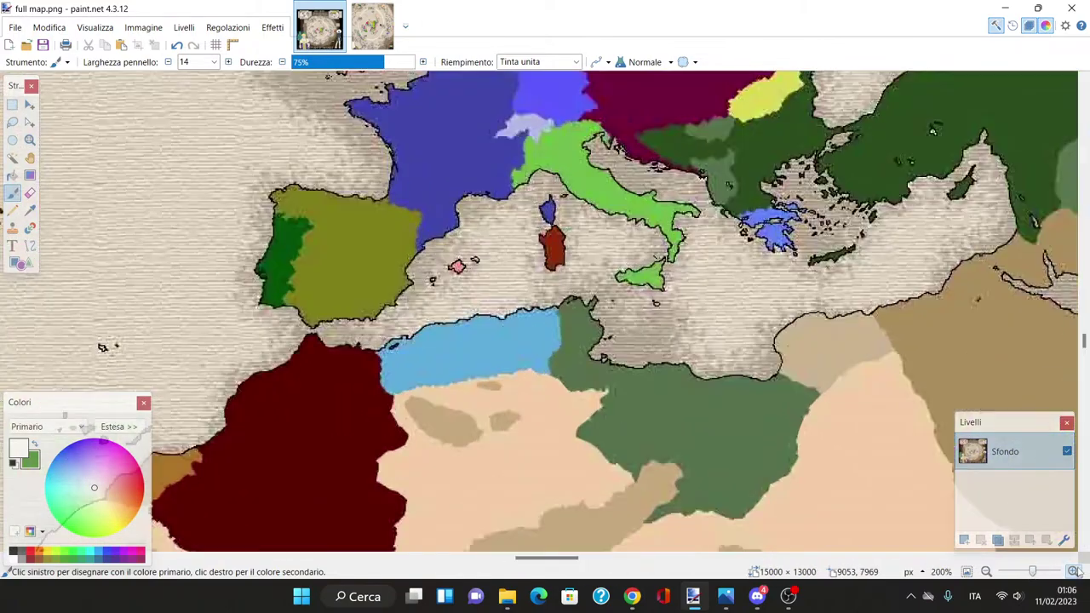
scroll(523, 321, up, 2)
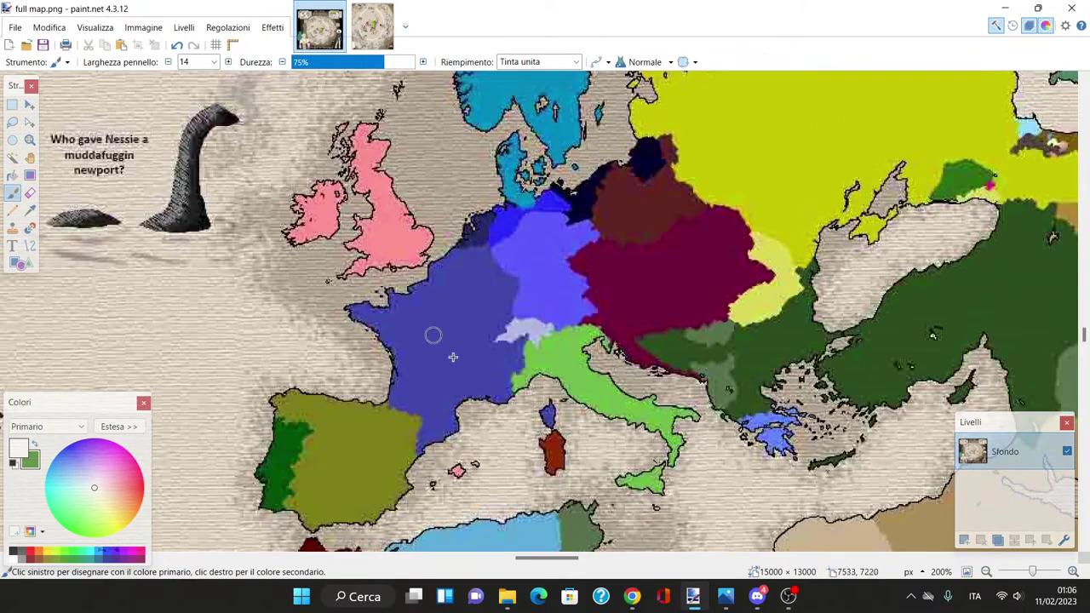
scroll(583, 319, down, 1)
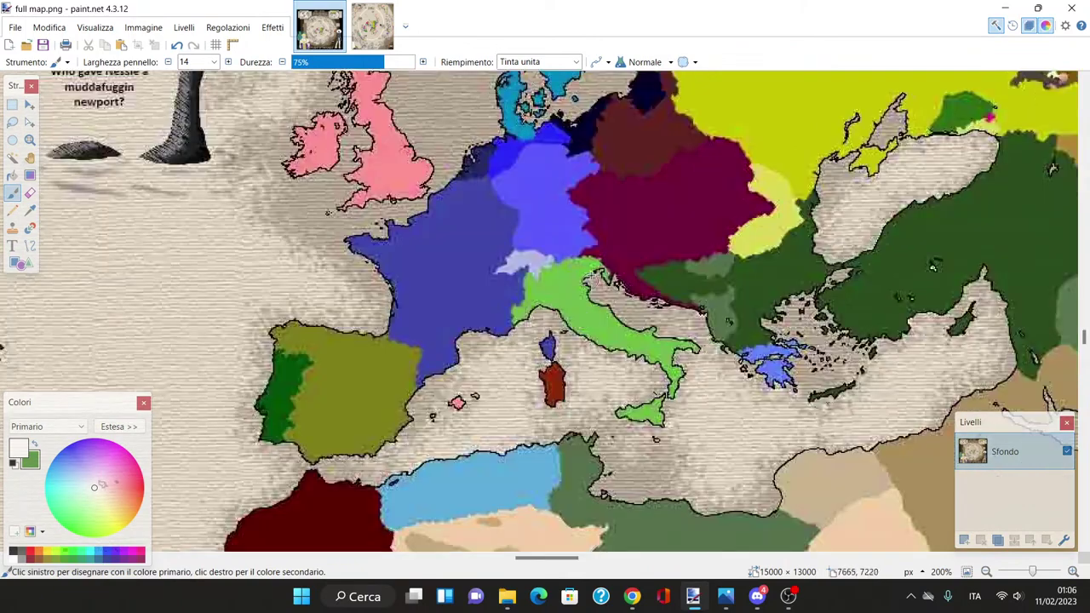
click(30, 210)
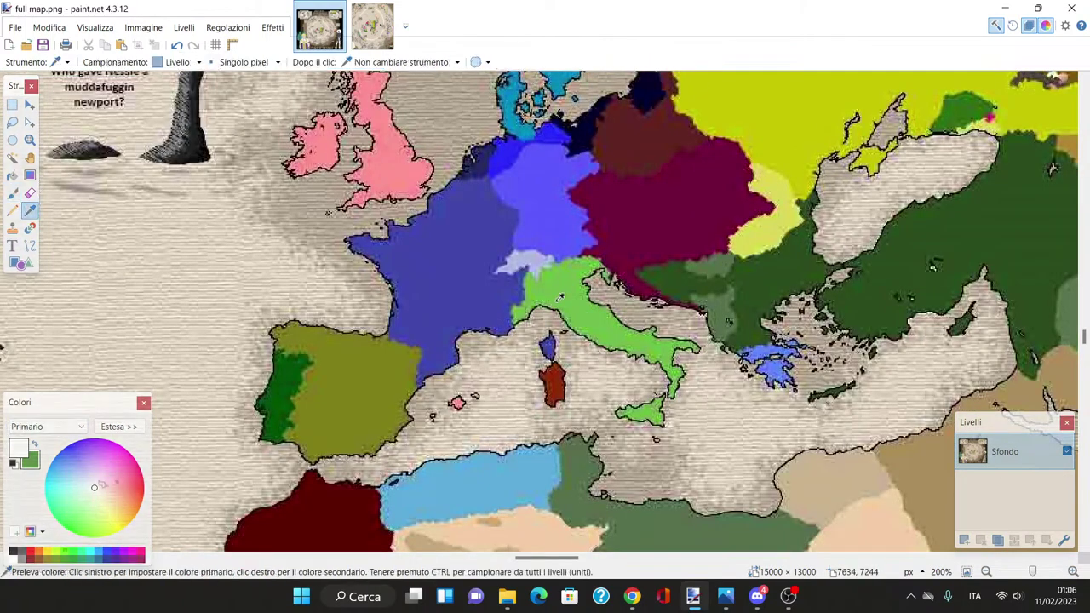
click(538, 303)
Step: Add a new layer above the map background and activate the Paintbrush
click(12, 210)
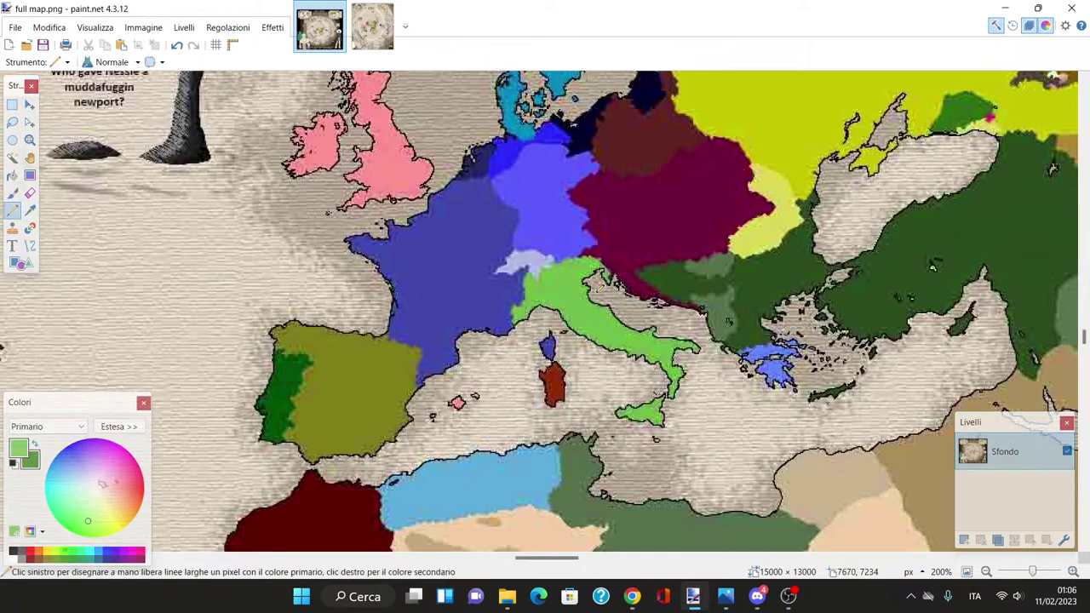
click(963, 542)
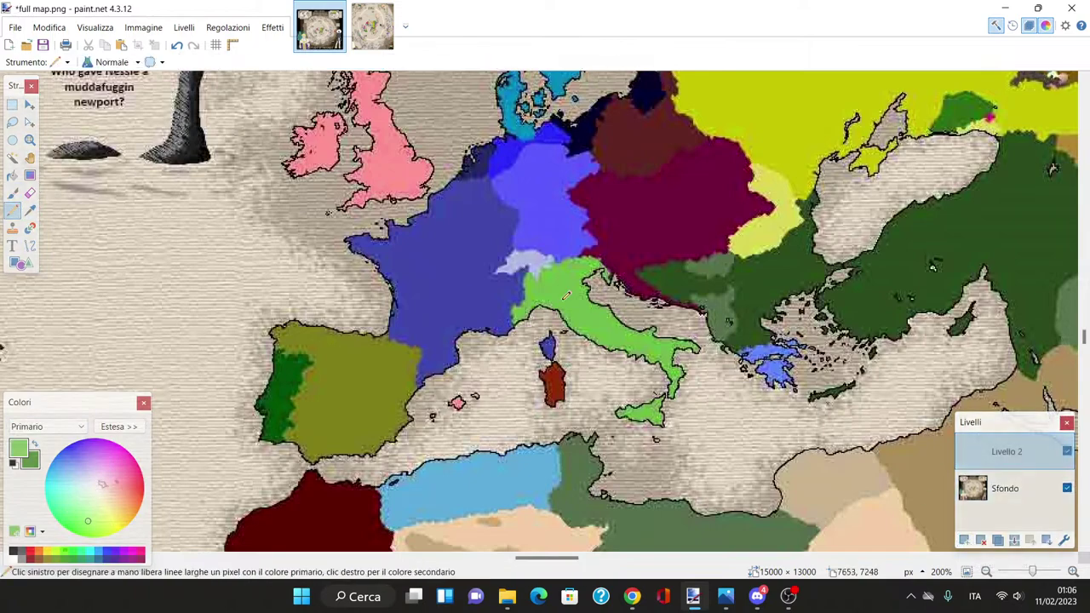
click(12, 192)
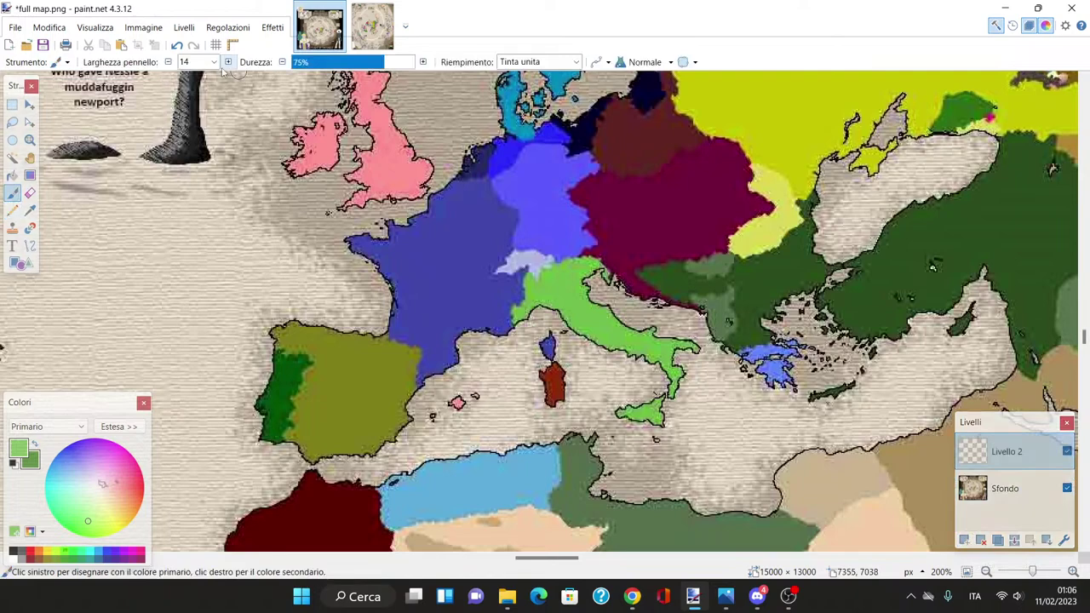
Step: Paint a green route with the size 14 brush from northern Italy to Ghiaccio Splendente and undo the stroke
mouse_move(592, 270)
mouse_down()
mouse_move(669, 323)
mouse_move(705, 396)
mouse_move(413, 451)
mouse_move(263, 443)
mouse_move(227, 316)
mouse_move(267, 86)
mouse_move(353, 154)
mouse_move(457, 161)
mouse_move(572, 143)
mouse_move(580, 81)
mouse_move(549, 115)
mouse_move(486, 144)
mouse_move(374, 175)
mouse_move(336, 96)
mouse_move(526, 217)
mouse_move(630, 81)
mouse_move(868, 127)
mouse_move(605, 111)
mouse_move(732, 95)
mouse_move(676, 75)
mouse_move(649, 161)
mouse_move(624, 83)
mouse_move(856, 268)
mouse_move(796, 273)
mouse_move(822, 241)
mouse_move(778, 75)
mouse_move(734, 175)
mouse_move(585, 290)
mouse_move(646, 85)
mouse_move(613, 76)
mouse_move(392, 99)
mouse_move(545, 204)
mouse_move(681, 158)
mouse_up()
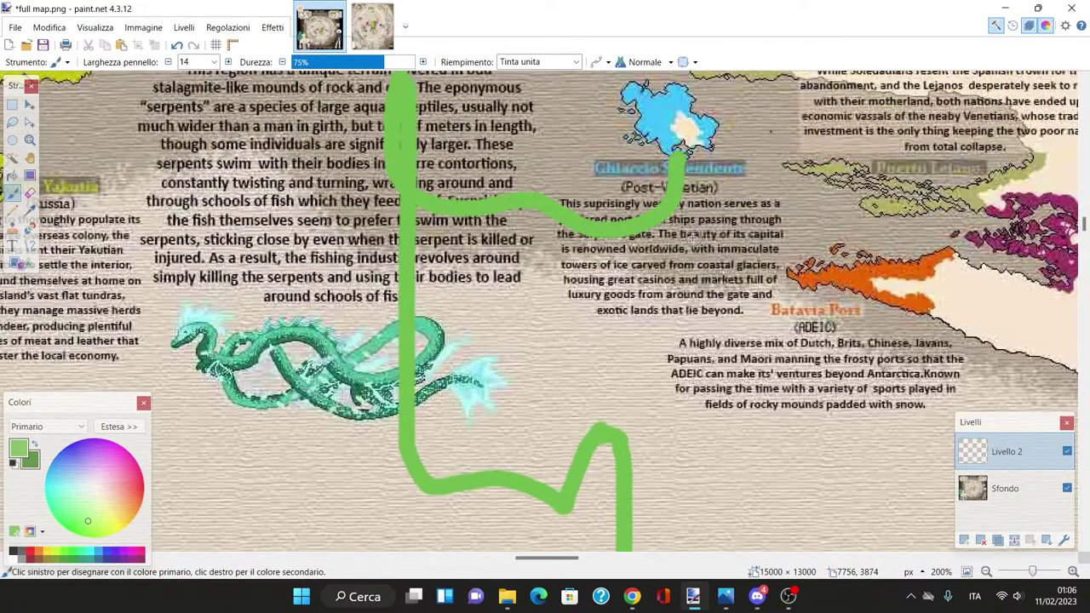
scroll(678, 241, up, 3)
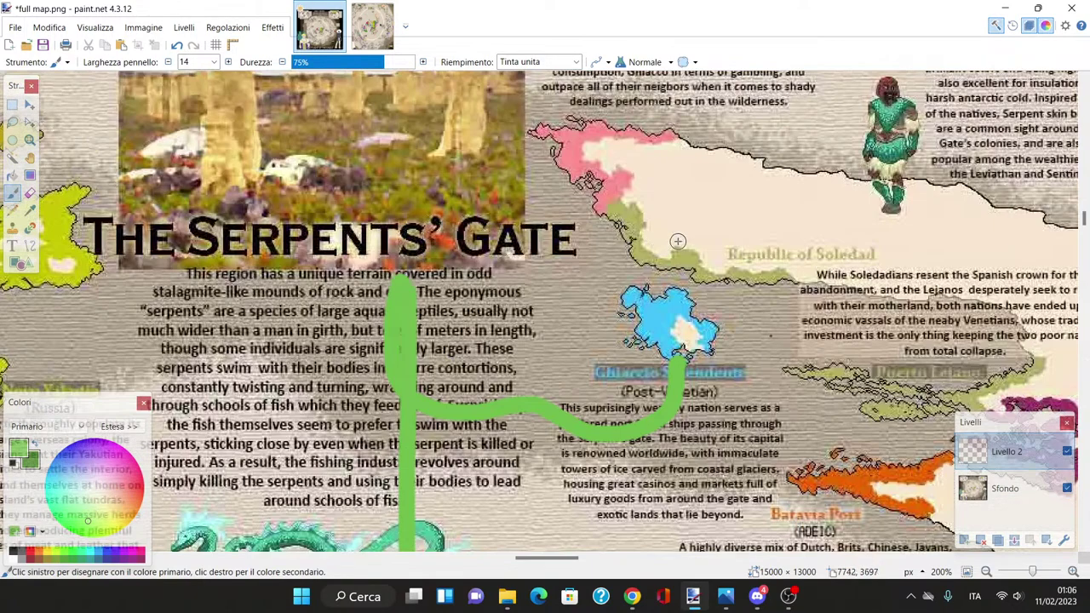
scroll(677, 240, down, 5)
scroll(671, 264, up, 4)
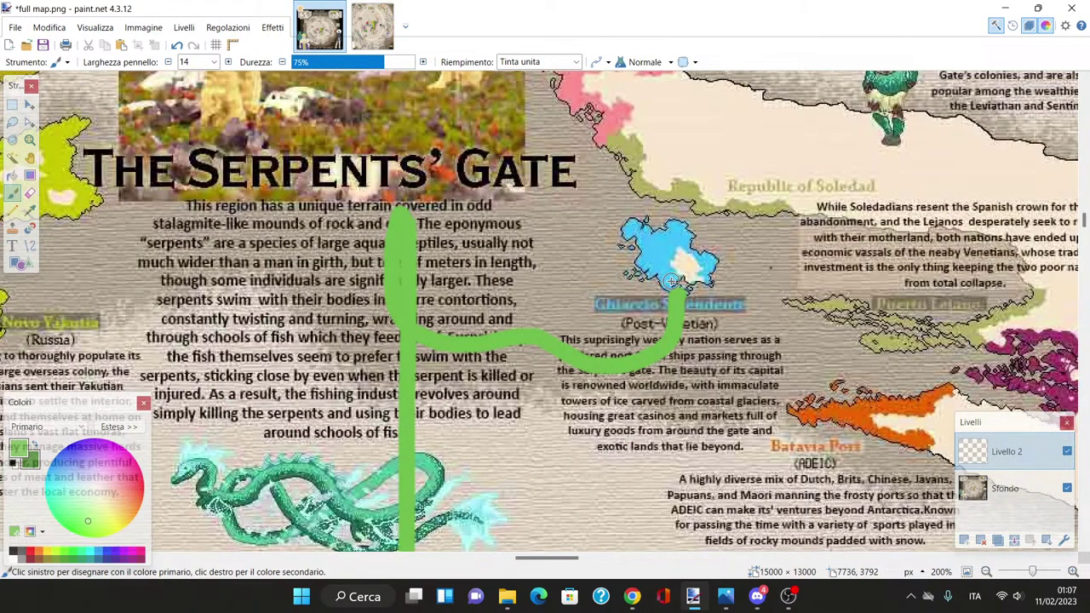
click(12, 175)
click(177, 44)
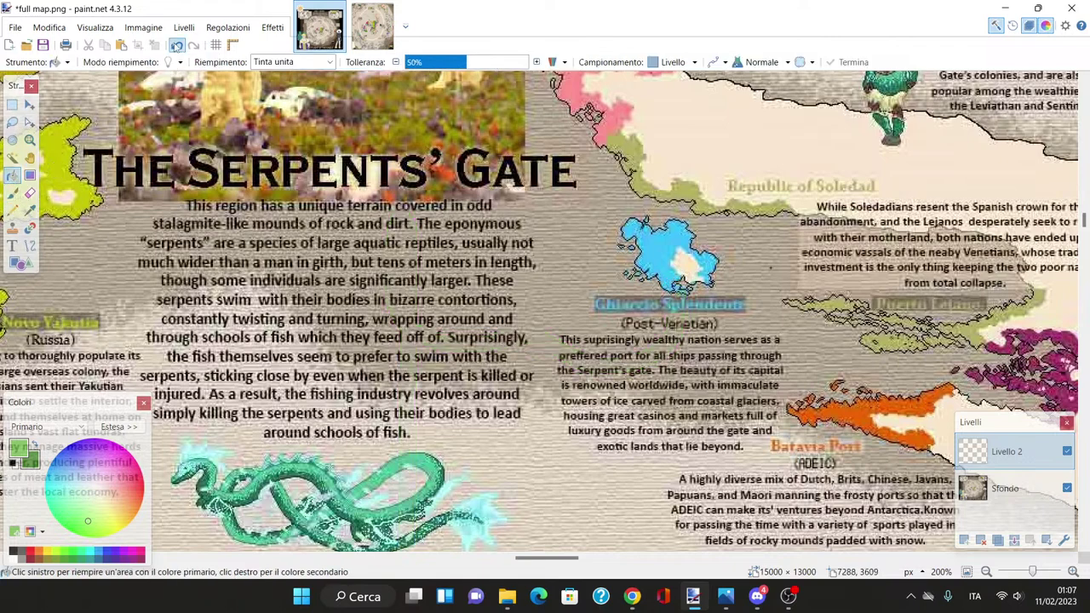
Step: Try to fill the Ghiaccio Splendente island with green and to select it with the Magic Wand at 24% tolerance
click(666, 258)
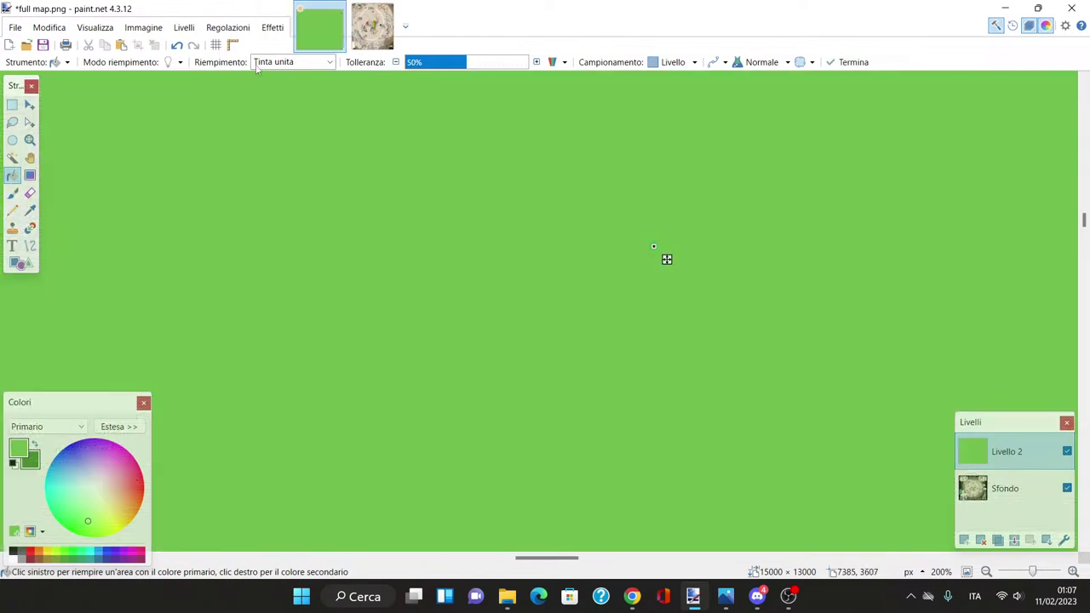
click(176, 44)
click(12, 158)
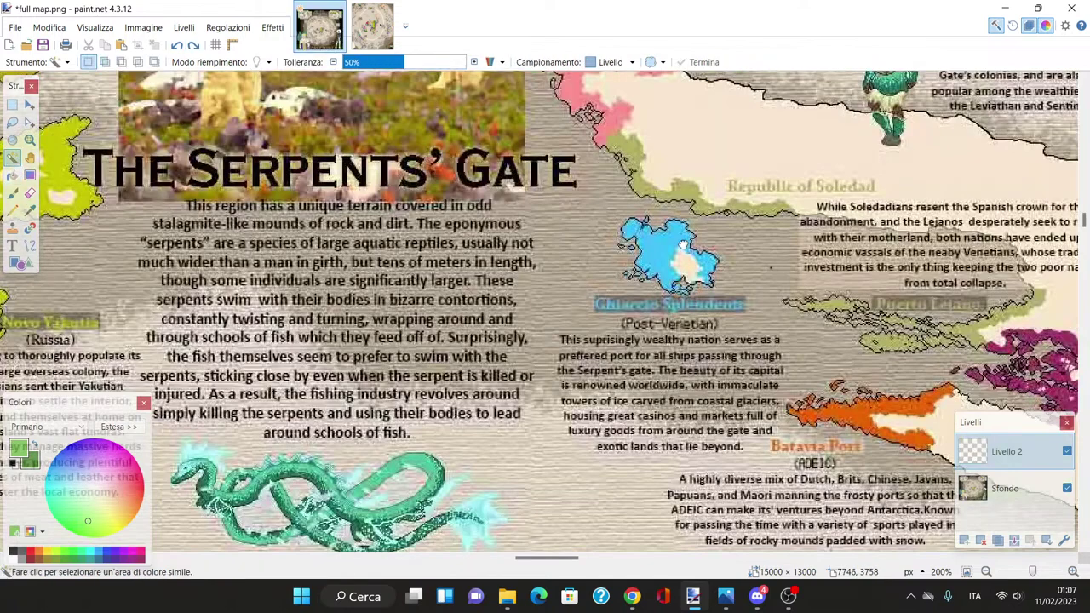
click(693, 256)
click(373, 62)
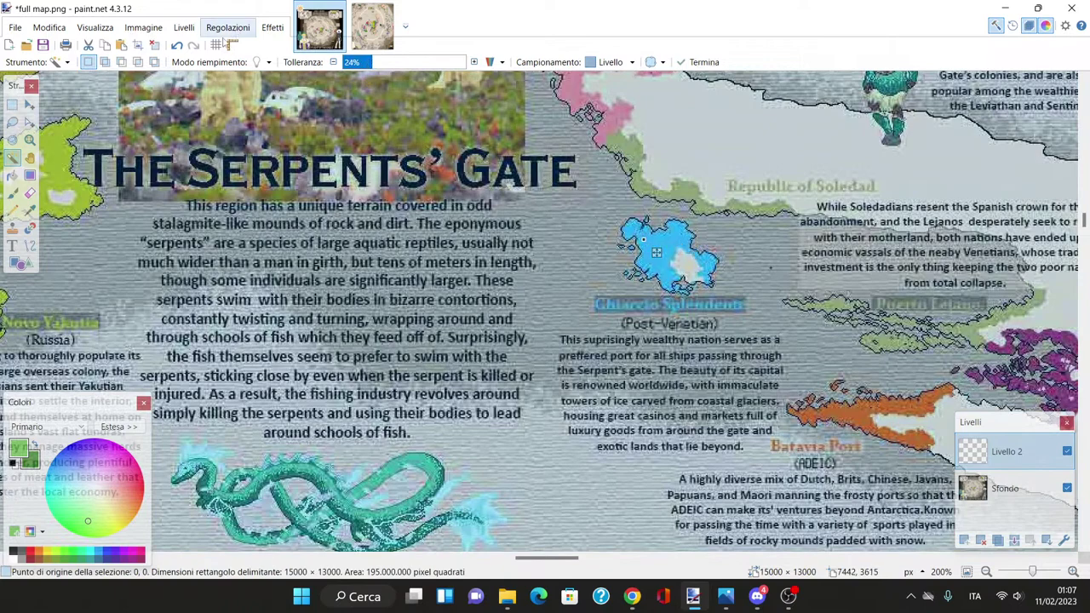
click(177, 46)
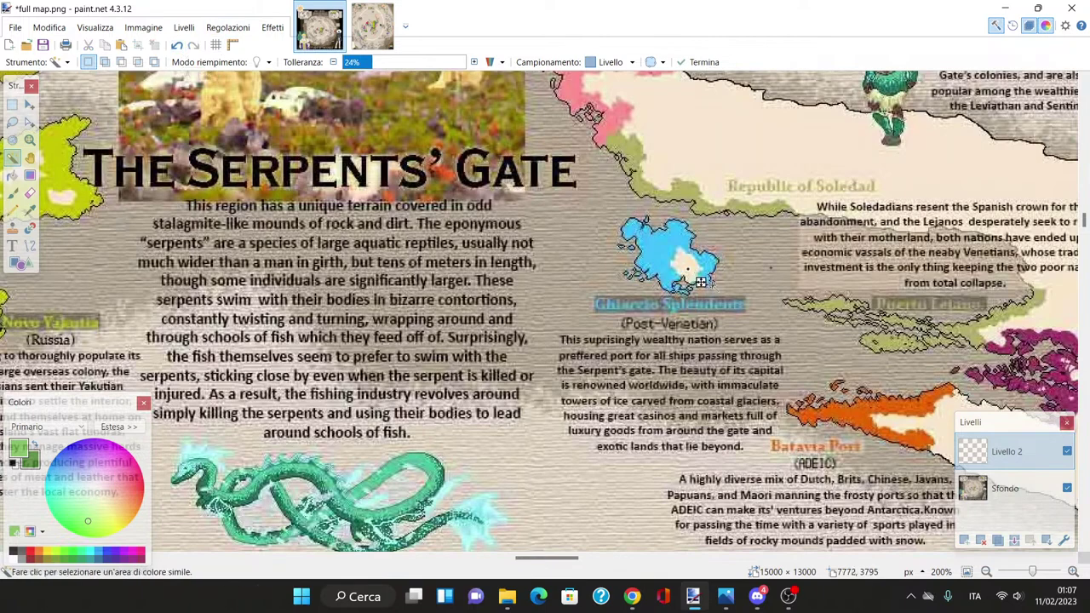
Step: Paint over the Ghiaccio Splendente island on the new layer in Italy's green with the size 14 Paintbrush
key(ctrl+a)
key(ctrl+d)
key(b)
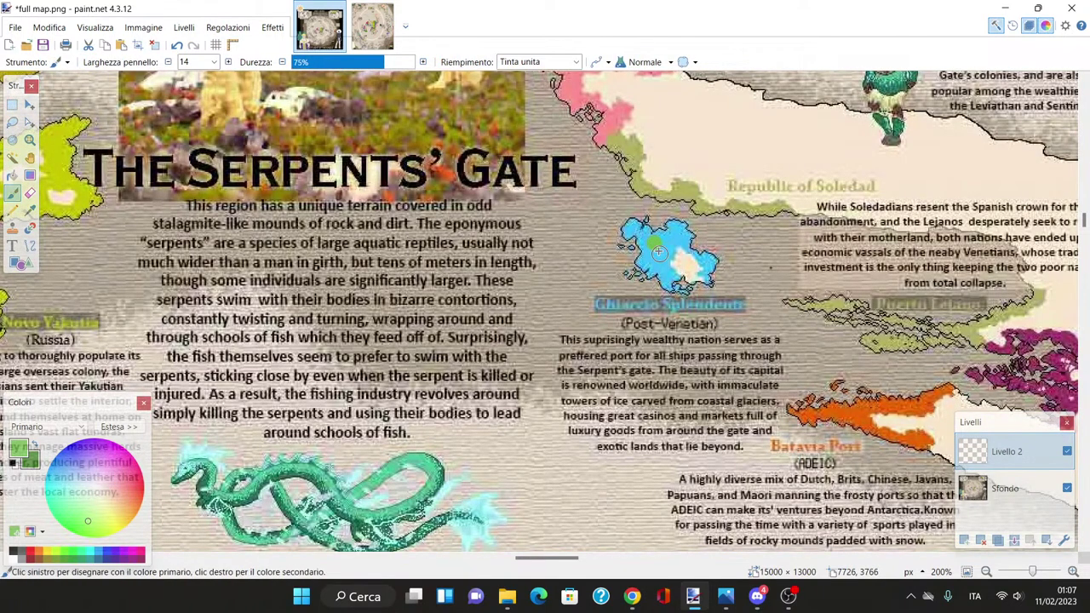
drag(681, 248, 693, 262)
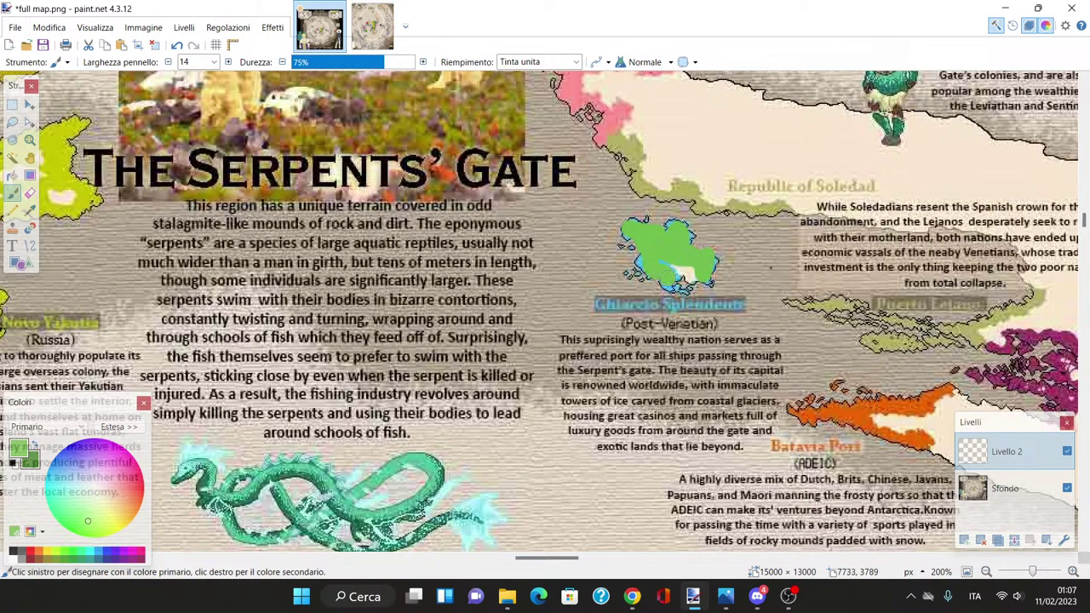
Step: Review the British colony's text above the Serpents' Gate and the Novo Yakutia and New Poland texts
scroll(798, 300, up, 3)
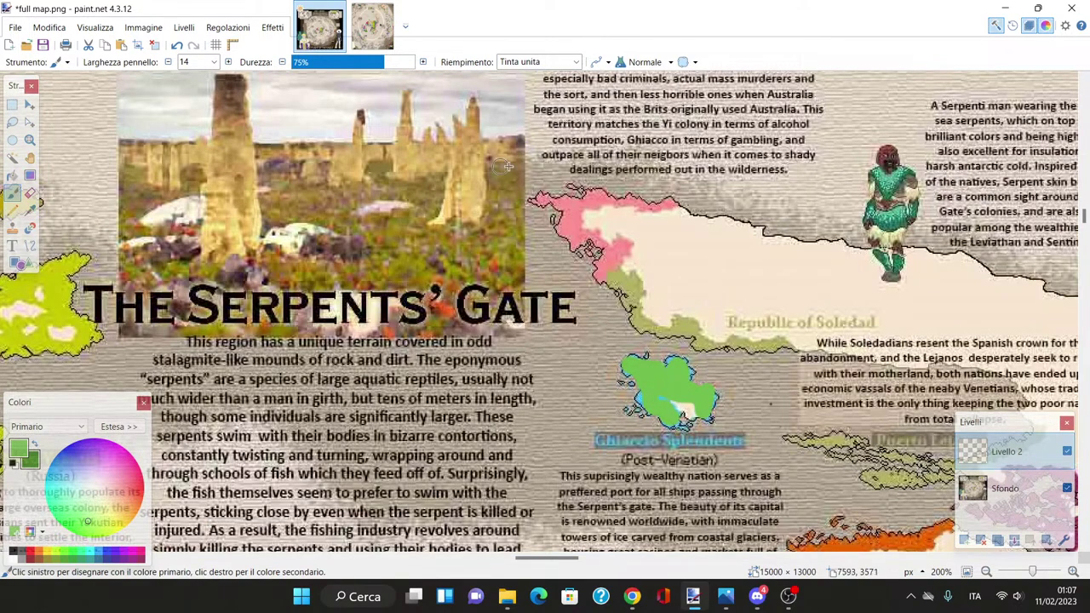
scroll(608, 261, up, 3)
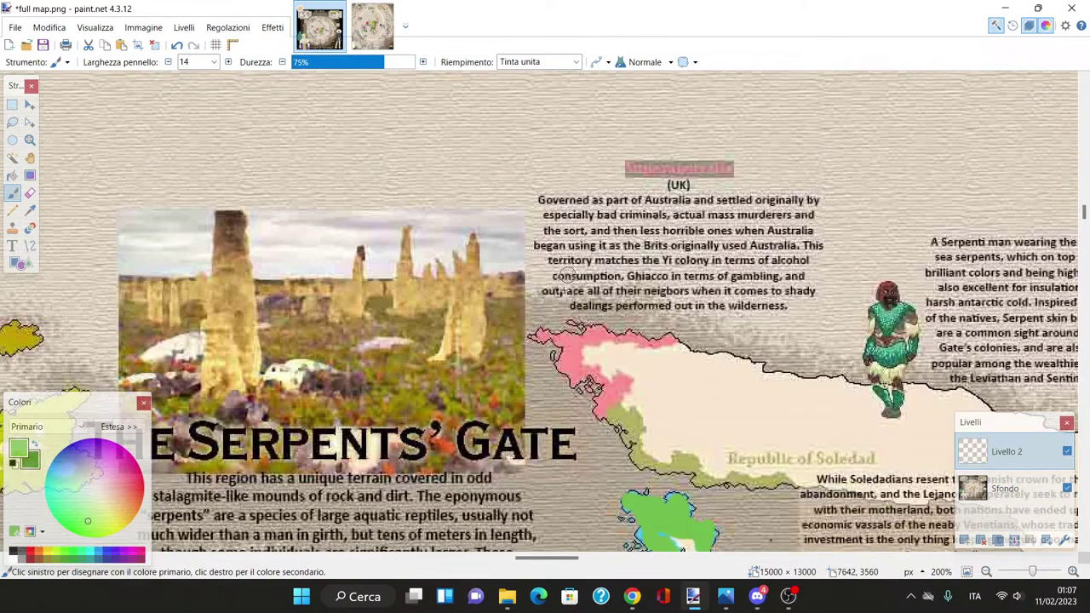
scroll(581, 275, down, 4)
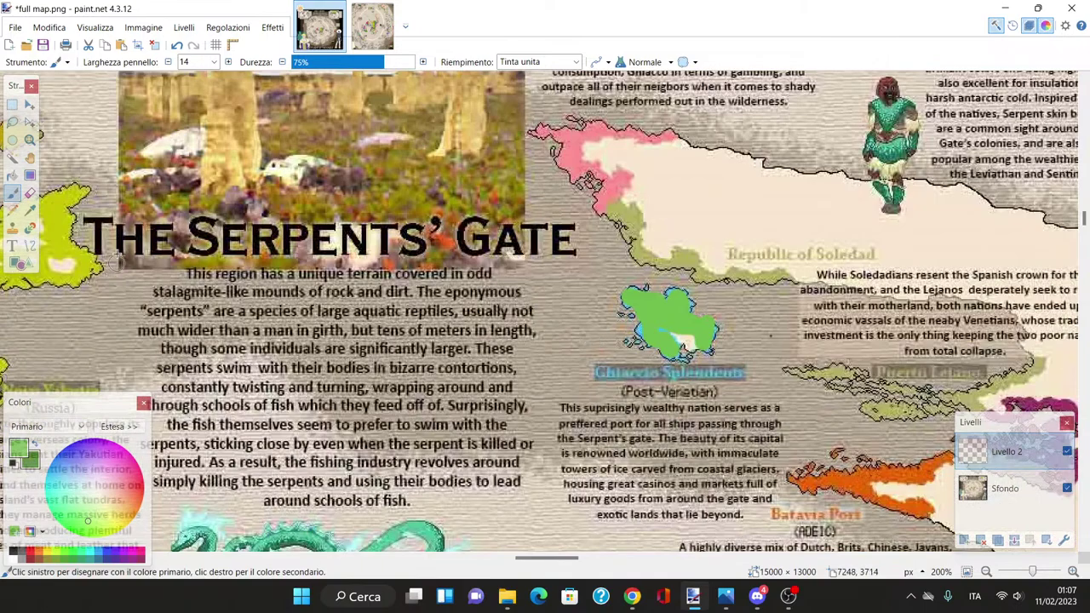
scroll(672, 327, up, 1)
drag(526, 562, 502, 565)
scroll(518, 488, down, 2)
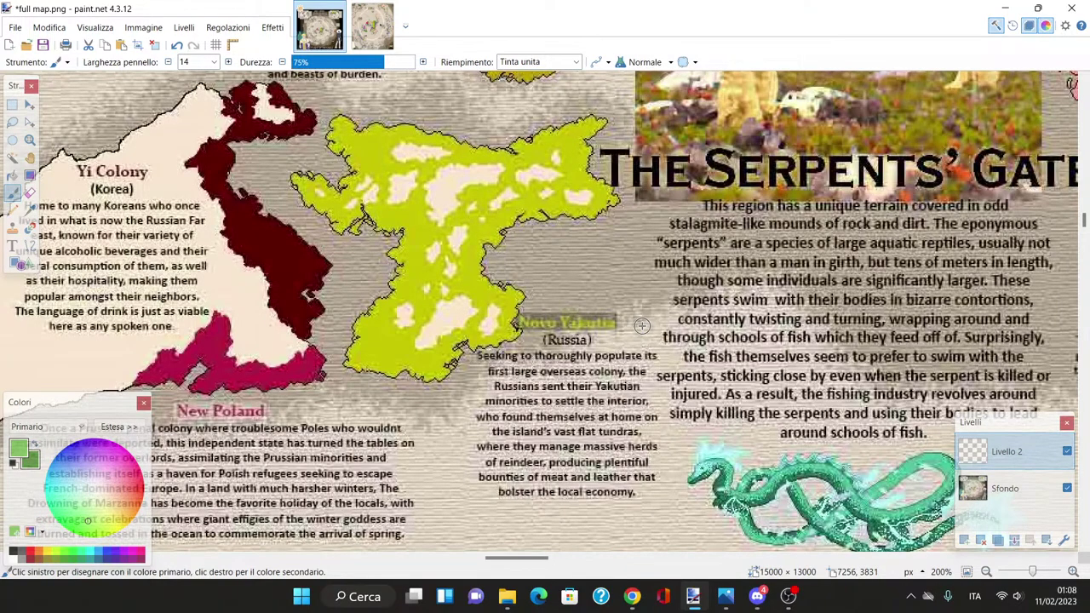
scroll(631, 243, up, 3)
scroll(632, 239, down, 4)
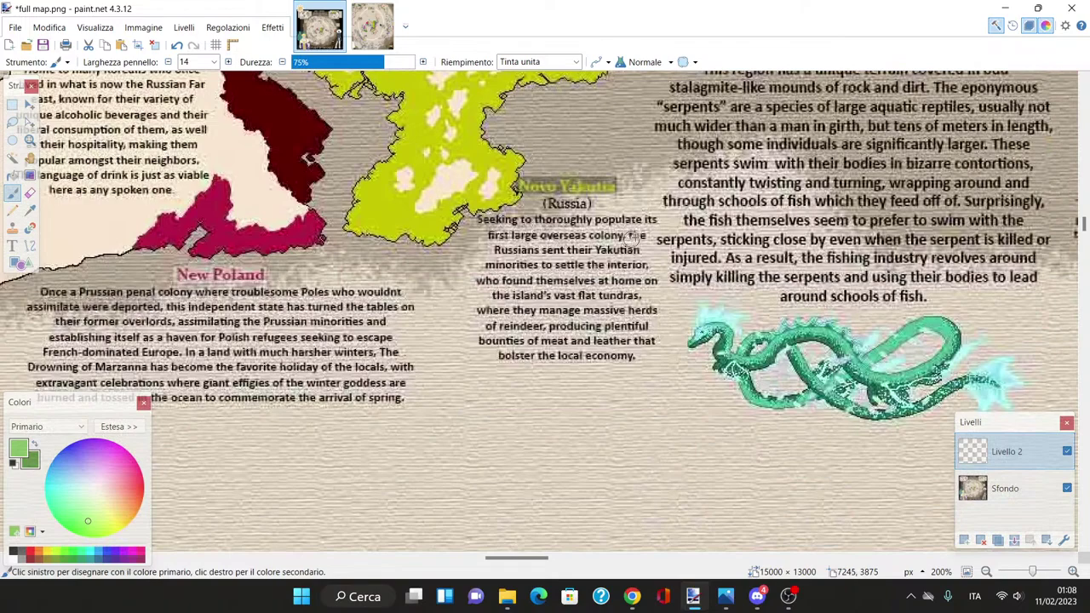
Step: Review the texts on the eastern side of the Serpents' Gate, from New Porthsmouth and Republic of Soledad to the British colony and Serpenti man
drag(1035, 571, 1031, 571)
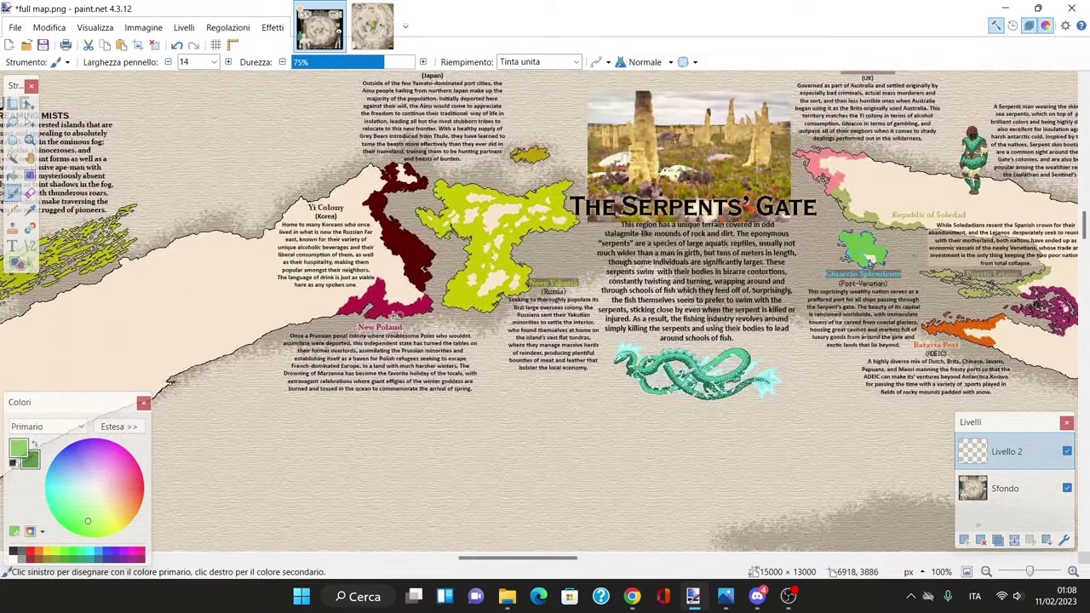
drag(560, 558, 586, 558)
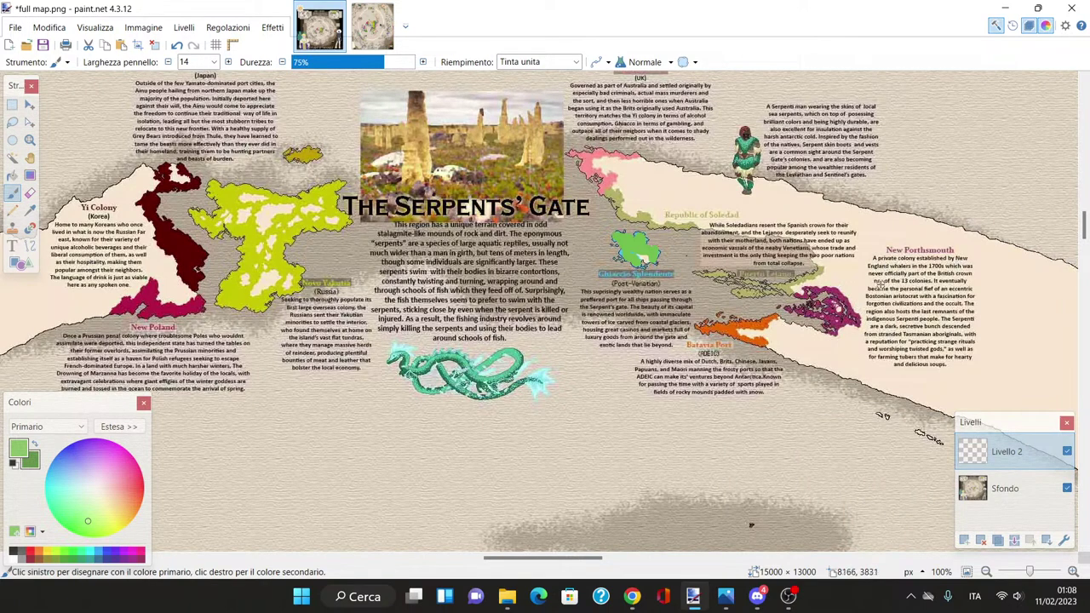
scroll(754, 260, up, 2)
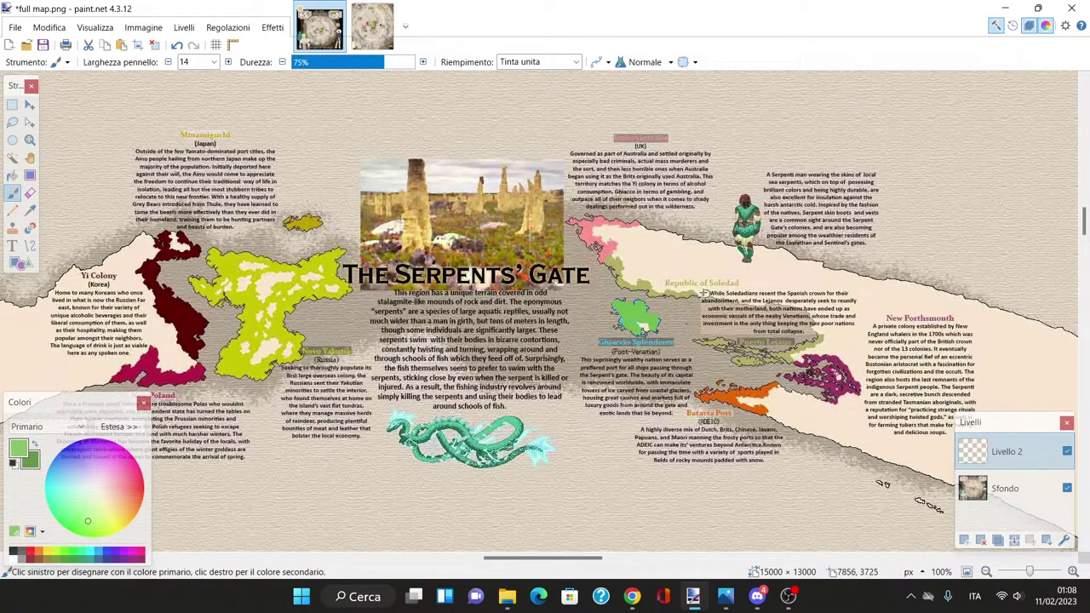
click(1073, 572)
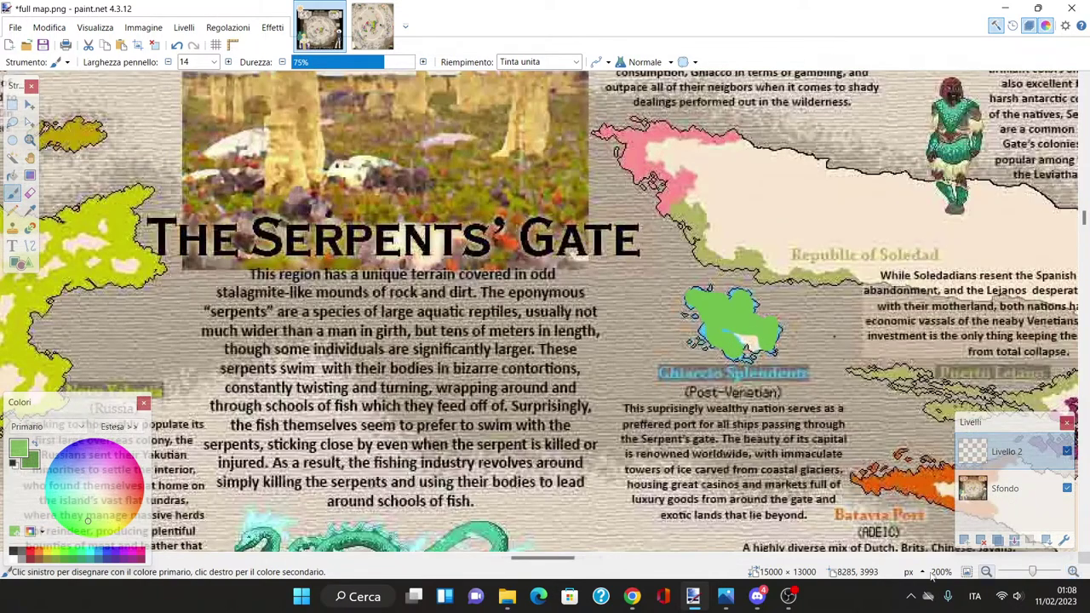
mouse_move(566, 558)
mouse_down()
mouse_move(596, 558)
mouse_move(584, 555)
mouse_up()
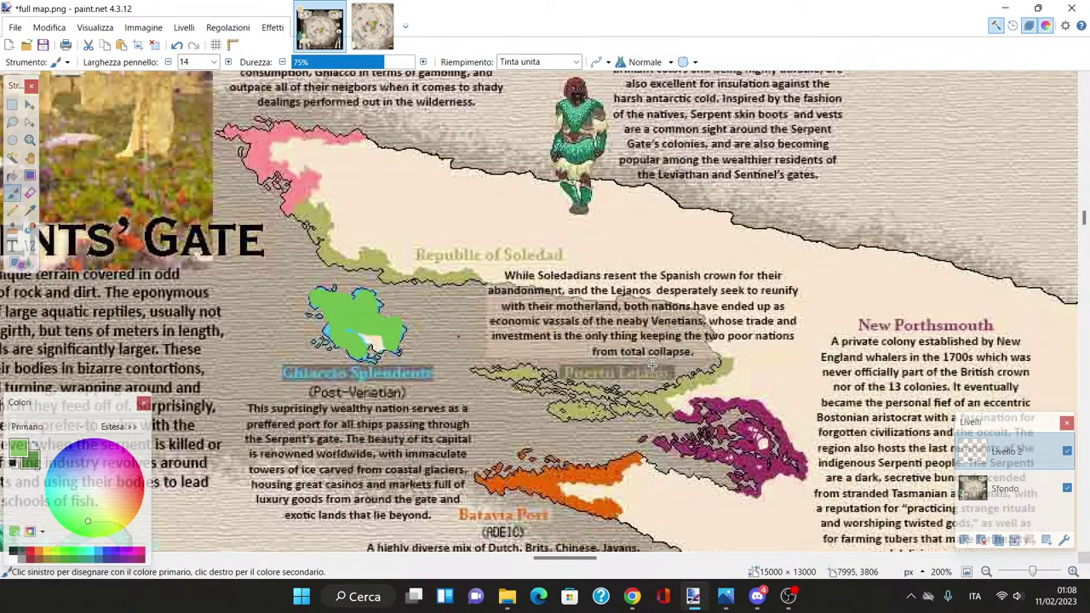
scroll(522, 389, up, 1)
scroll(521, 388, up, 2)
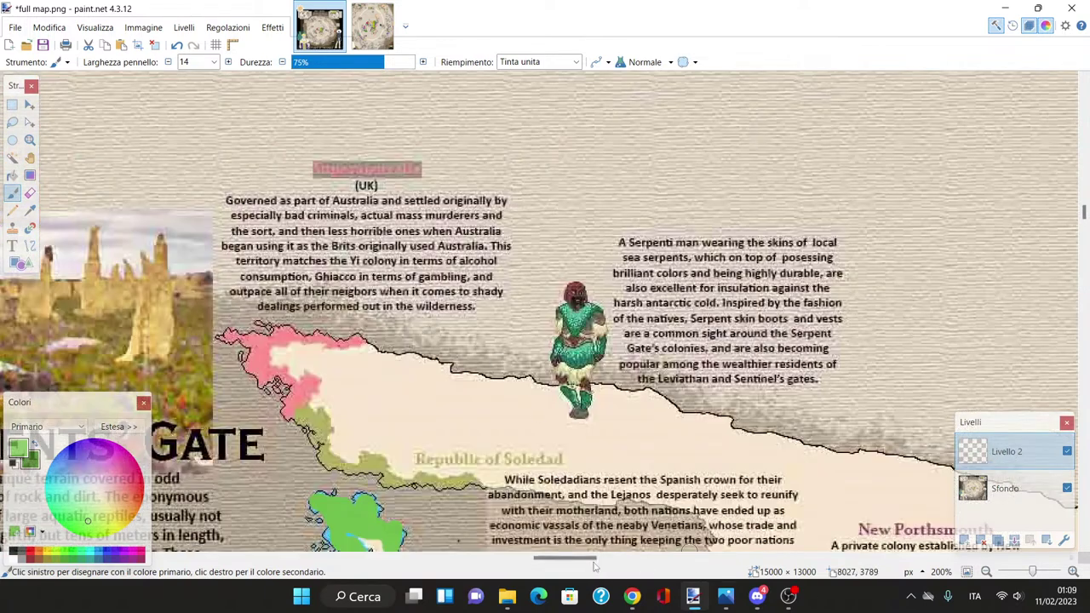
scroll(562, 558, left, 2)
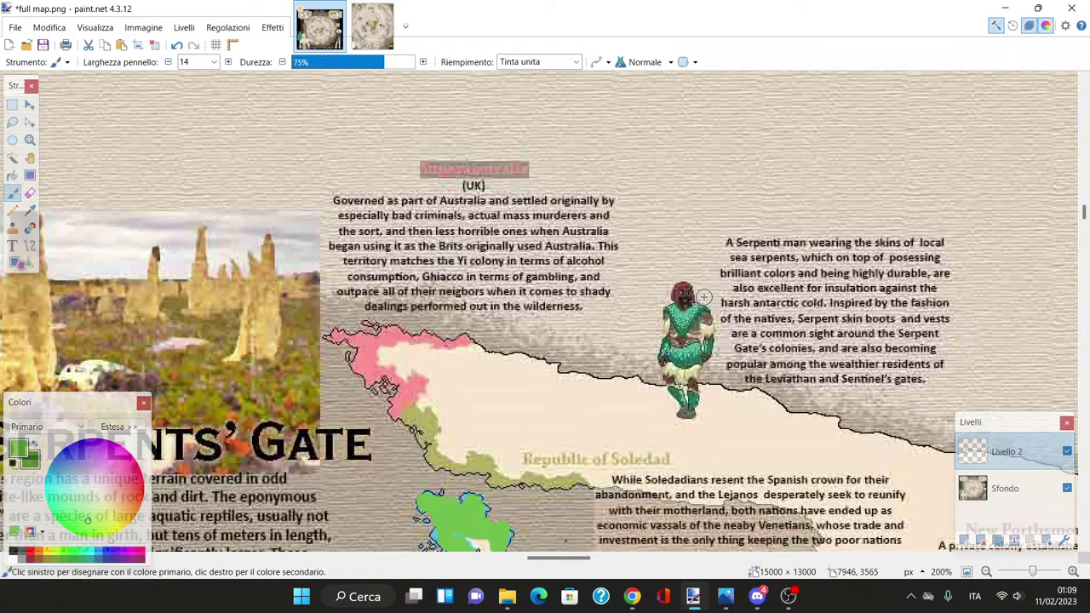
Step: Review the Minamiguchi and Yi Colony texts on the western side of the Serpents' Gate
drag(565, 559, 514, 534)
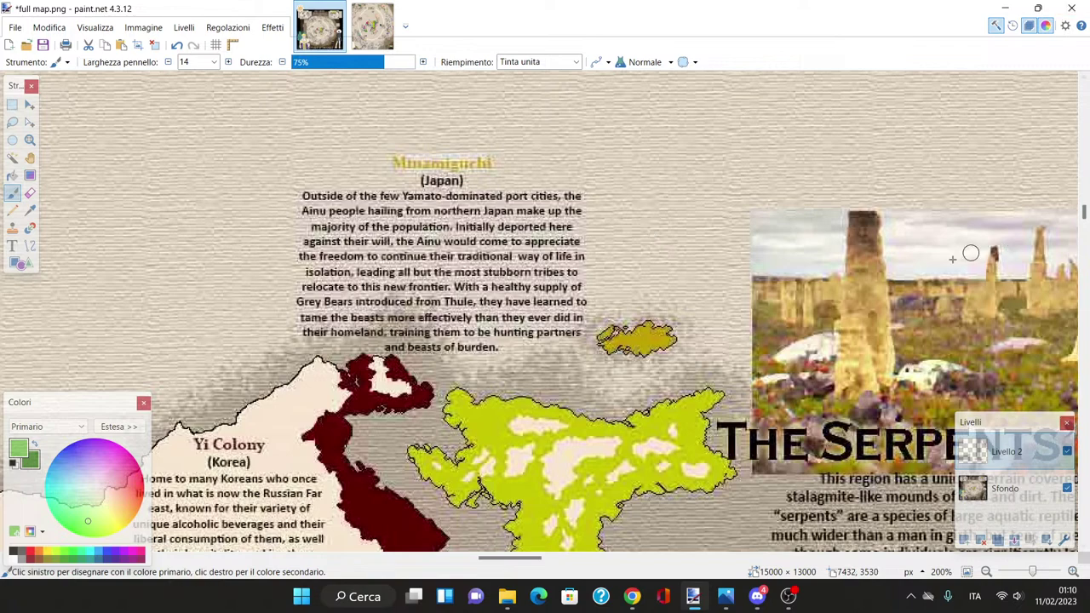
scroll(937, 264, down, 2)
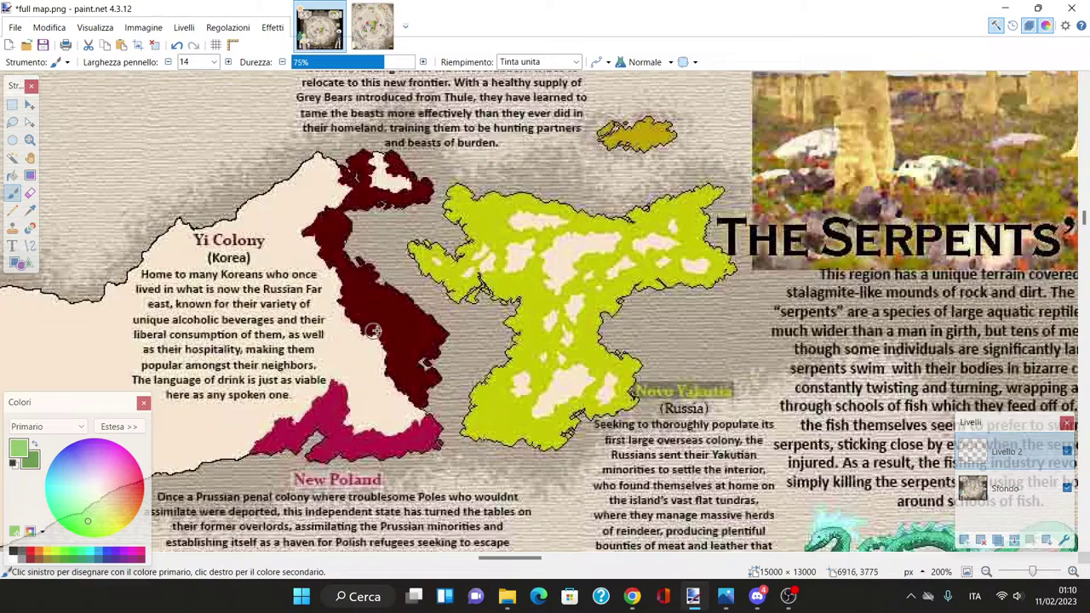
scroll(389, 323, up, 2)
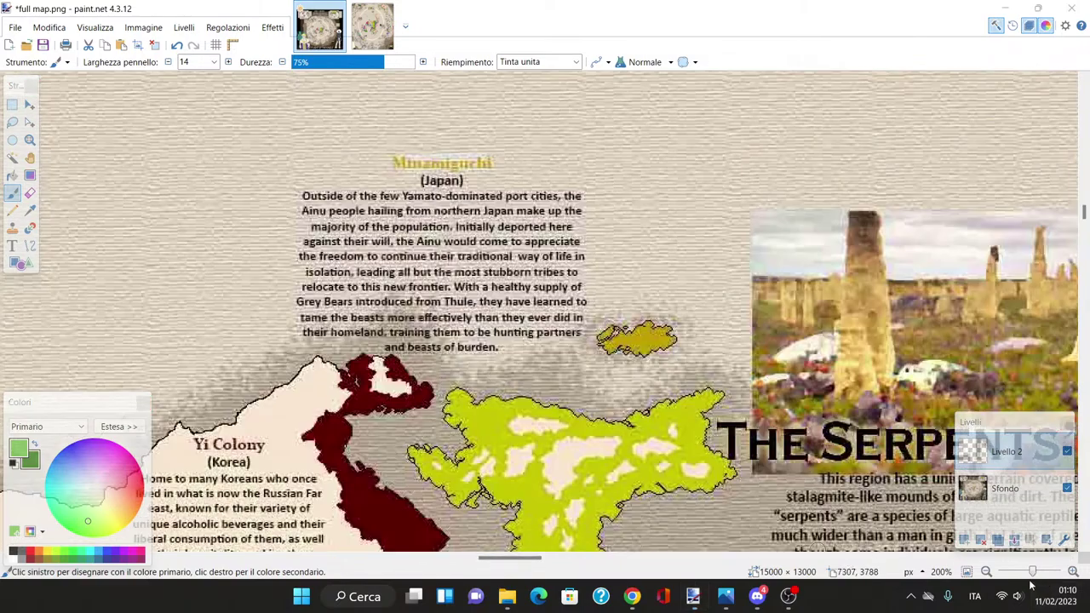
Step: Sample Japan's mustard yellow from the Sfondo layer as the primary colour and activate the Paintbrush
drag(1034, 572, 1029, 572)
scroll(766, 501, down, 5)
scroll(765, 502, down, 3)
scroll(732, 471, up, 2)
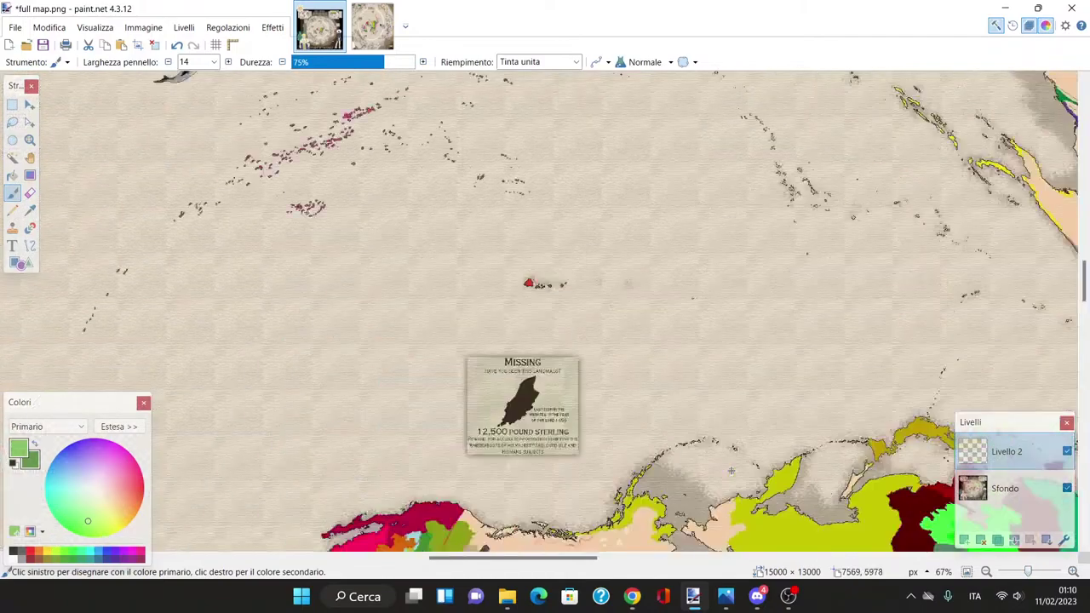
drag(571, 565, 606, 561)
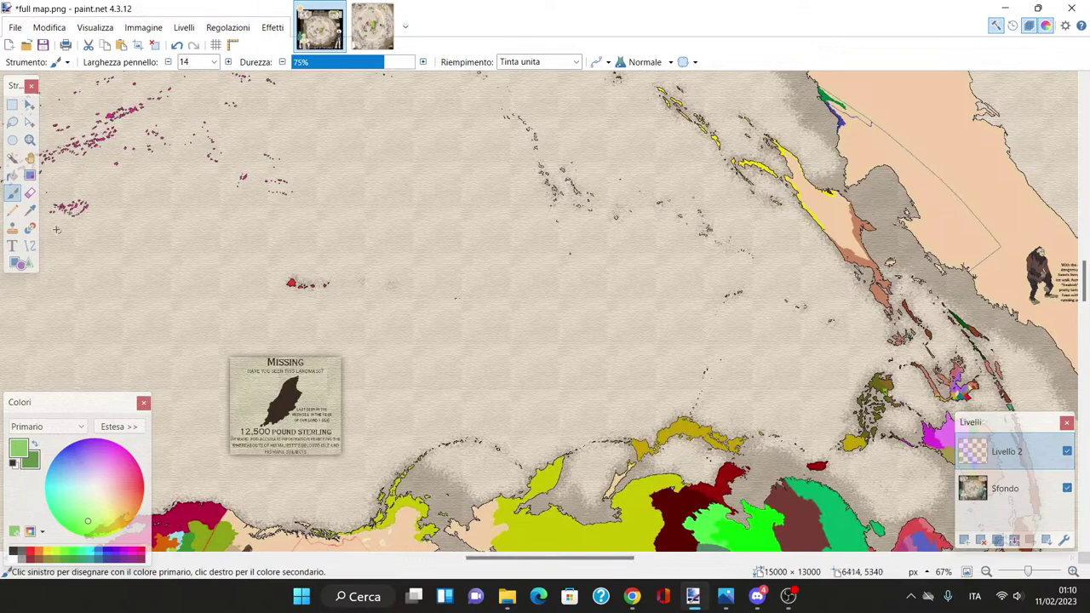
click(30, 210)
click(647, 450)
key(b)
click(30, 211)
click(1005, 488)
click(640, 442)
click(12, 192)
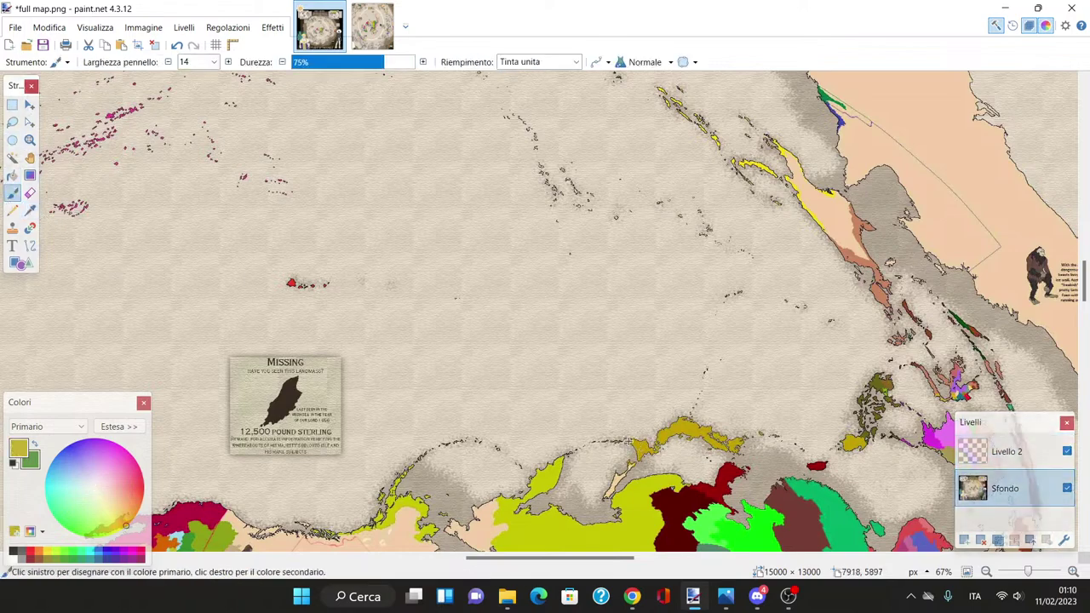
Step: Paint a mustard route with the size 14 brush on Livello 2 from Japan through the Serpents' Gate to the Minamiguchi island
click(1005, 451)
mouse_move(630, 441)
mouse_down()
mouse_move(629, 410)
mouse_move(555, 227)
mouse_move(521, 90)
mouse_up()
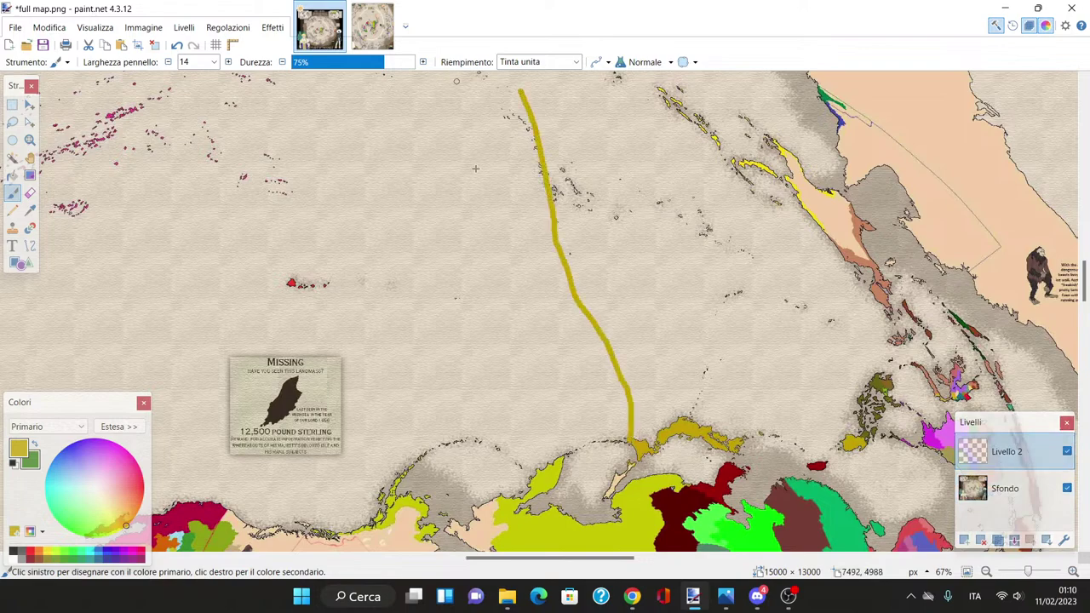
scroll(521, 89, up, 5)
mouse_move(521, 477)
mouse_down()
mouse_move(524, 406)
mouse_move(584, 351)
mouse_move(565, 303)
mouse_up()
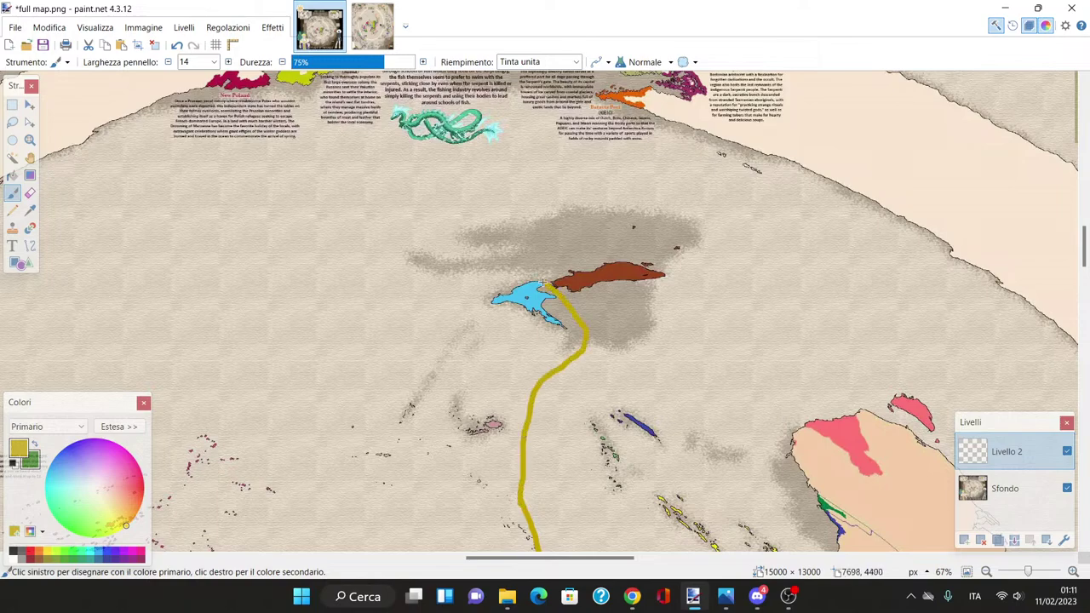
scroll(526, 328, up, 3)
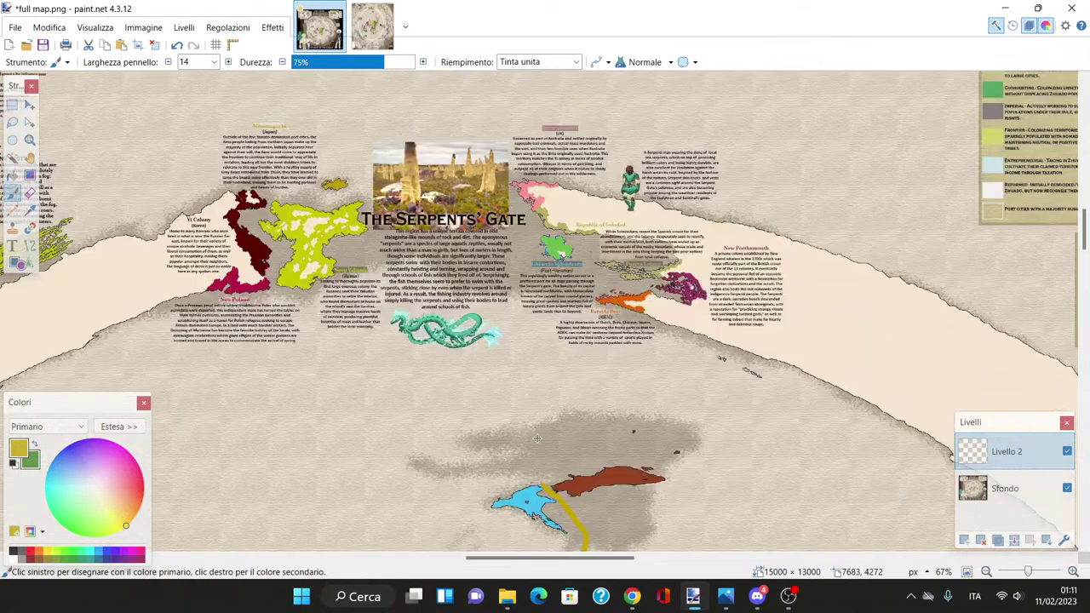
mouse_move(544, 487)
mouse_down()
mouse_move(513, 431)
mouse_move(382, 303)
mouse_move(374, 189)
mouse_move(351, 177)
mouse_up()
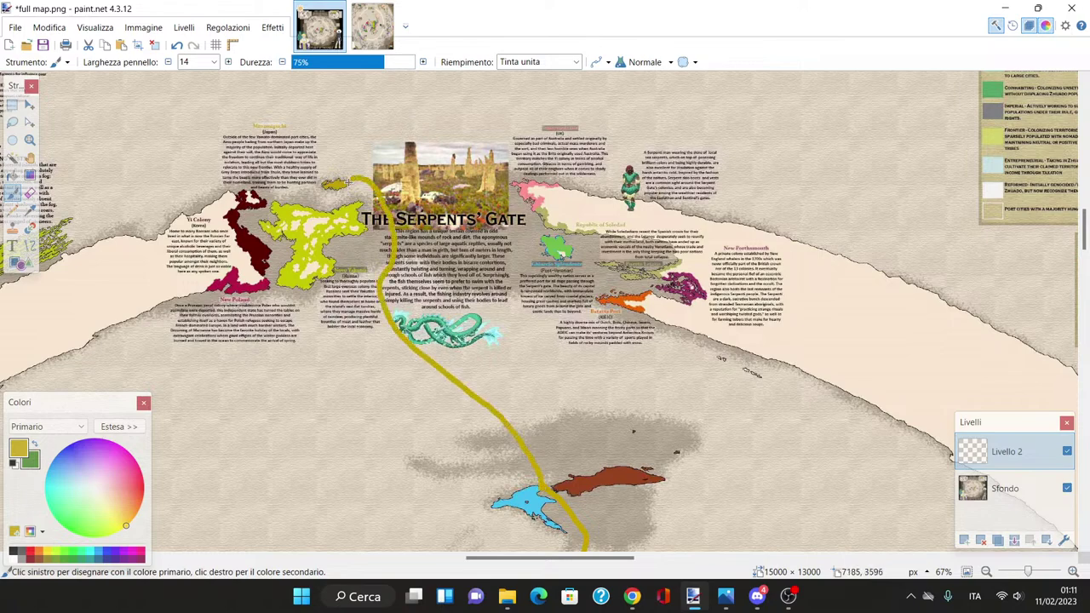
scroll(347, 200, up, 3)
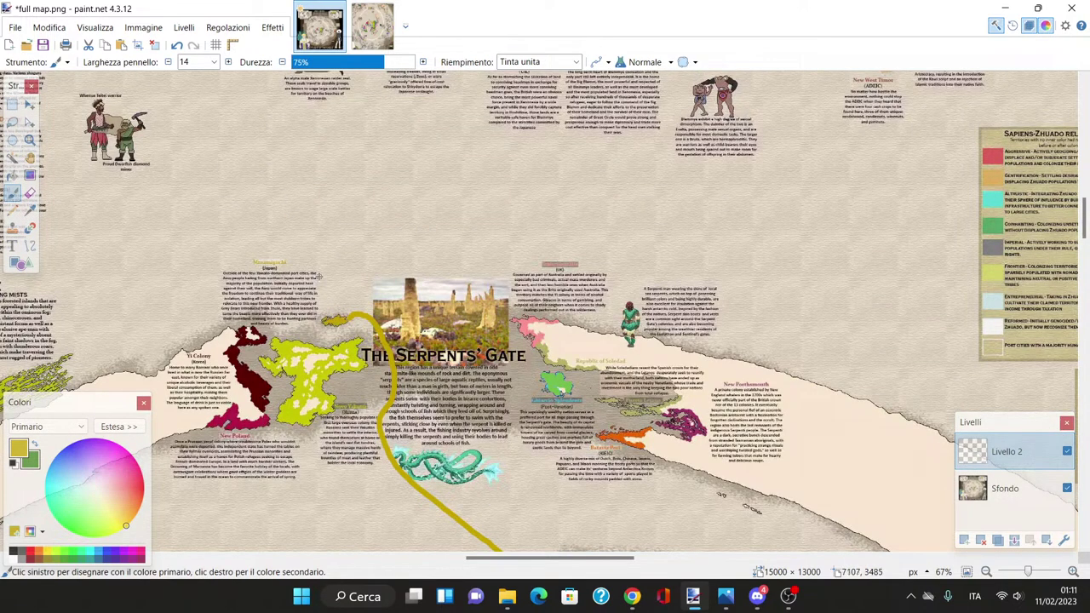
Step: Undo all strokes of the mustard route from Japan to Minamiguchi
scroll(400, 340, down, 10)
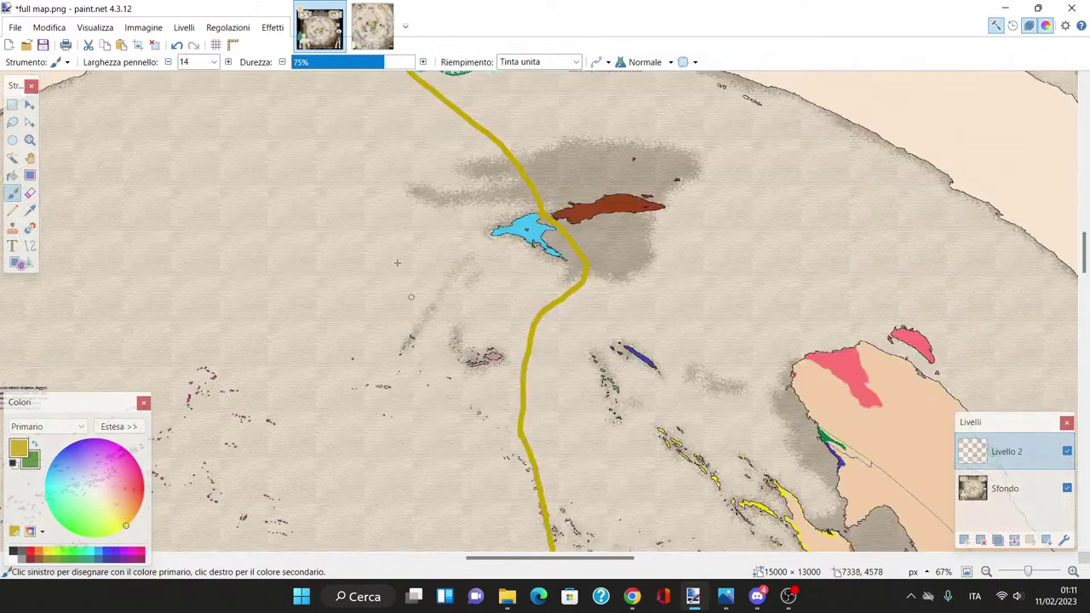
scroll(334, 309, down, 6)
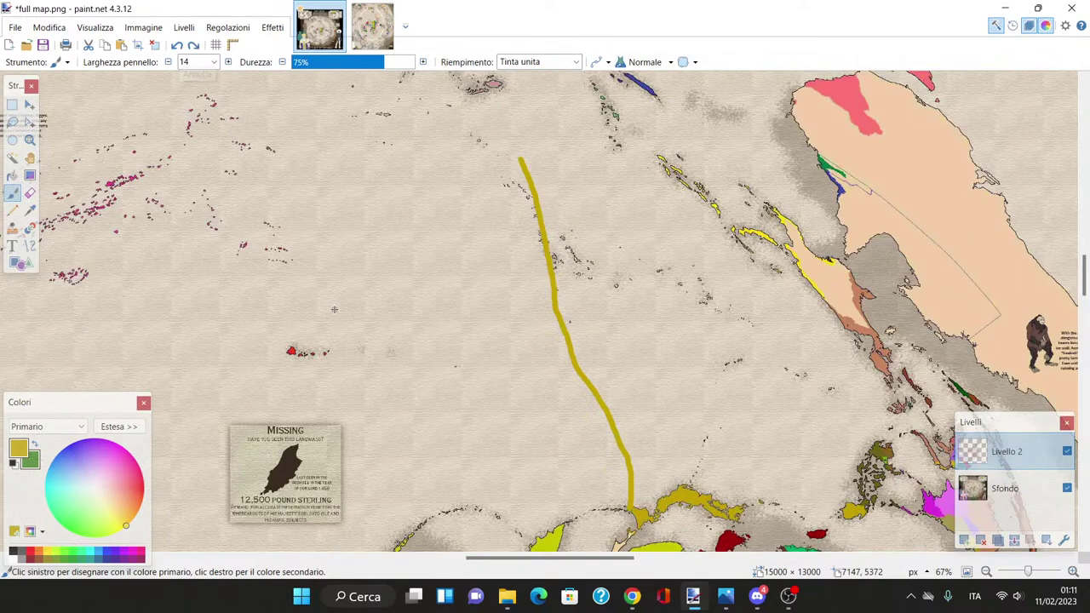
scroll(334, 309, down, 1)
click(177, 44)
scroll(418, 326, up, 4)
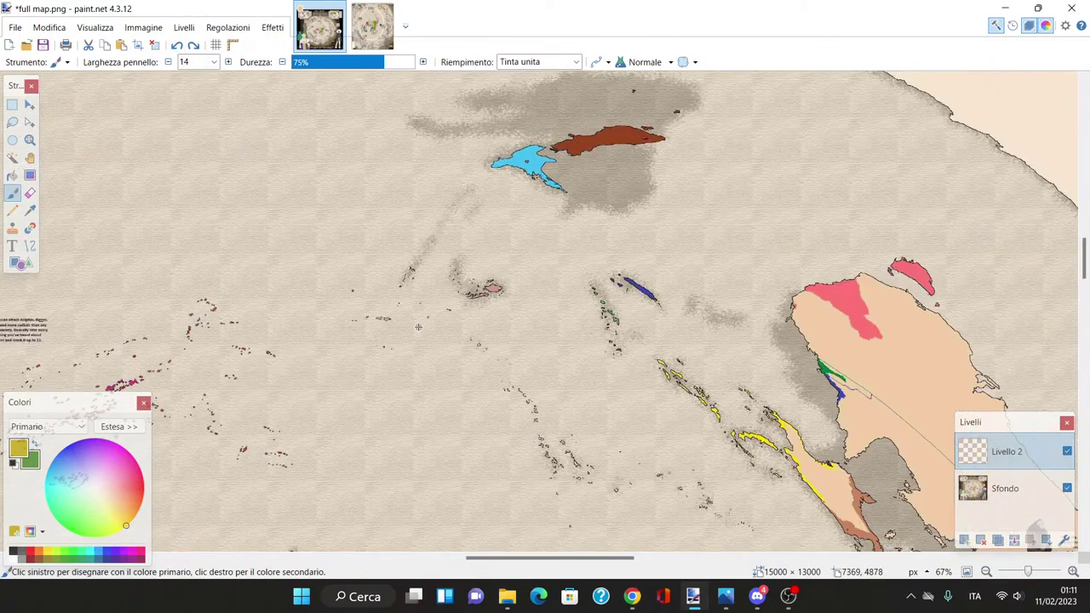
Step: Survey the map from Europe past the Serpents' Gate to the Xenonesia and Dishipossu archipelagos
scroll(418, 327, up, 20)
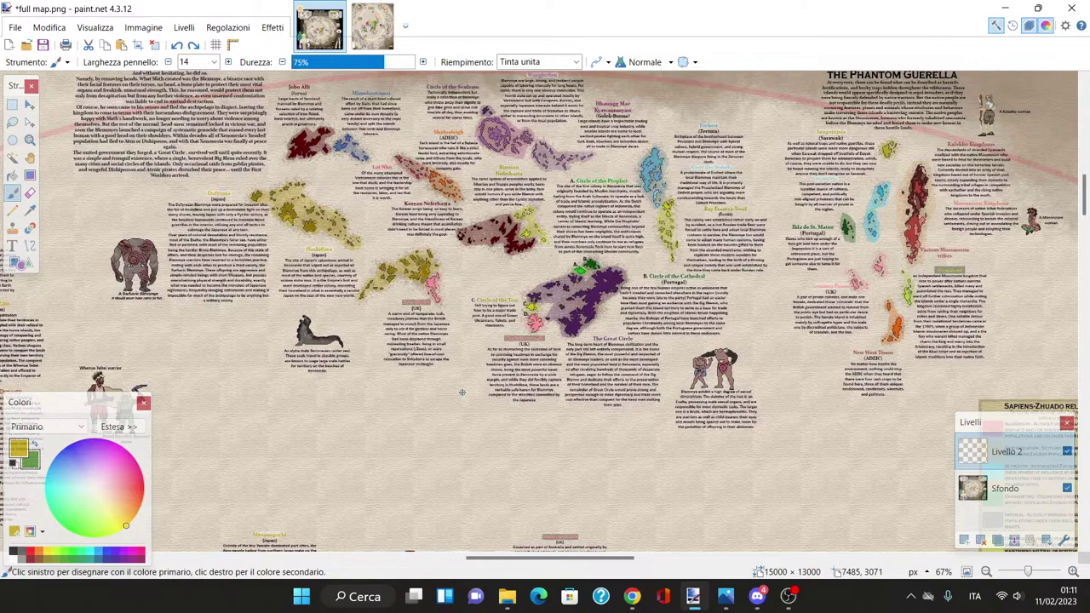
scroll(460, 391, up, 5)
scroll(459, 392, down, 3)
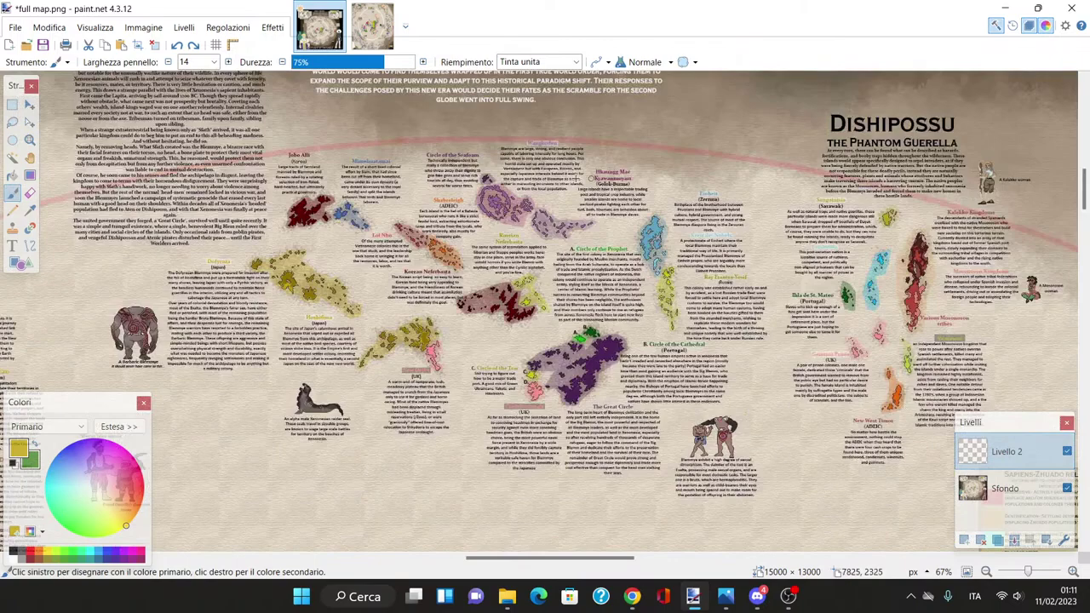
scroll(596, 494, down, 5)
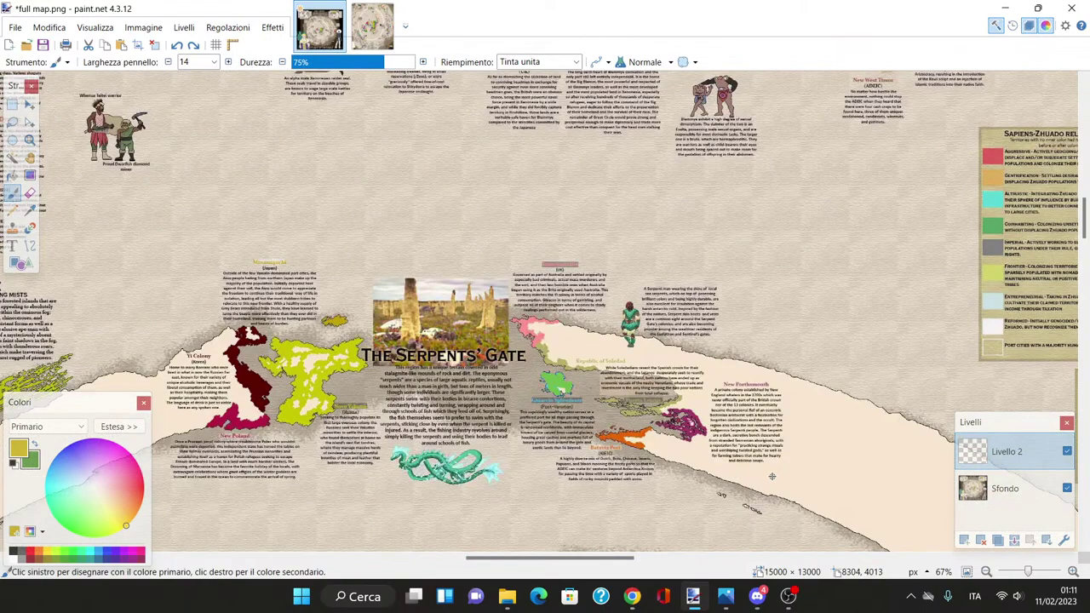
scroll(771, 476, down, 20)
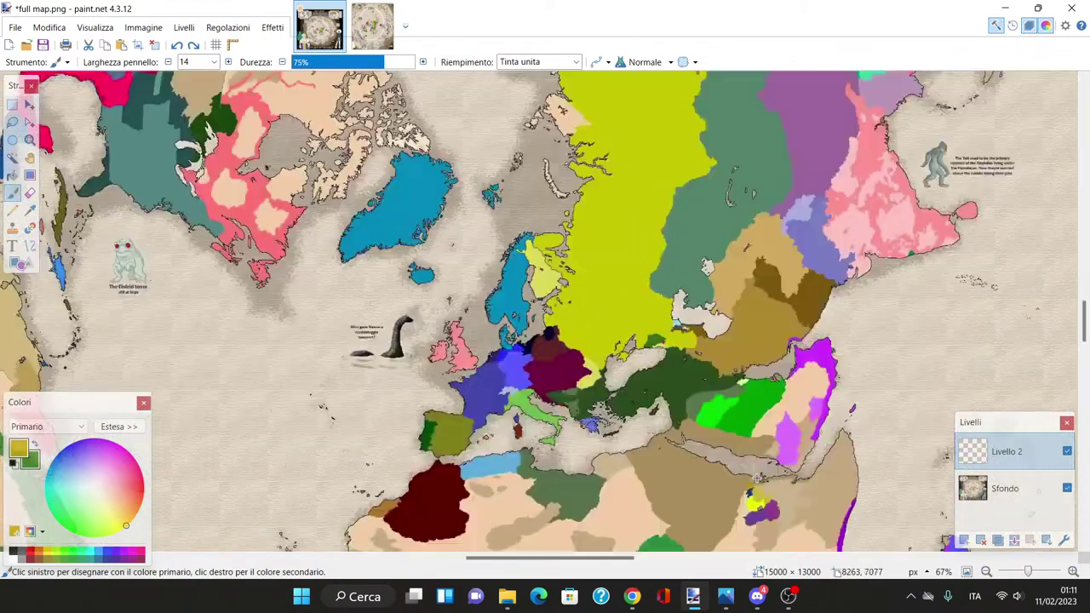
scroll(747, 457, up, 20)
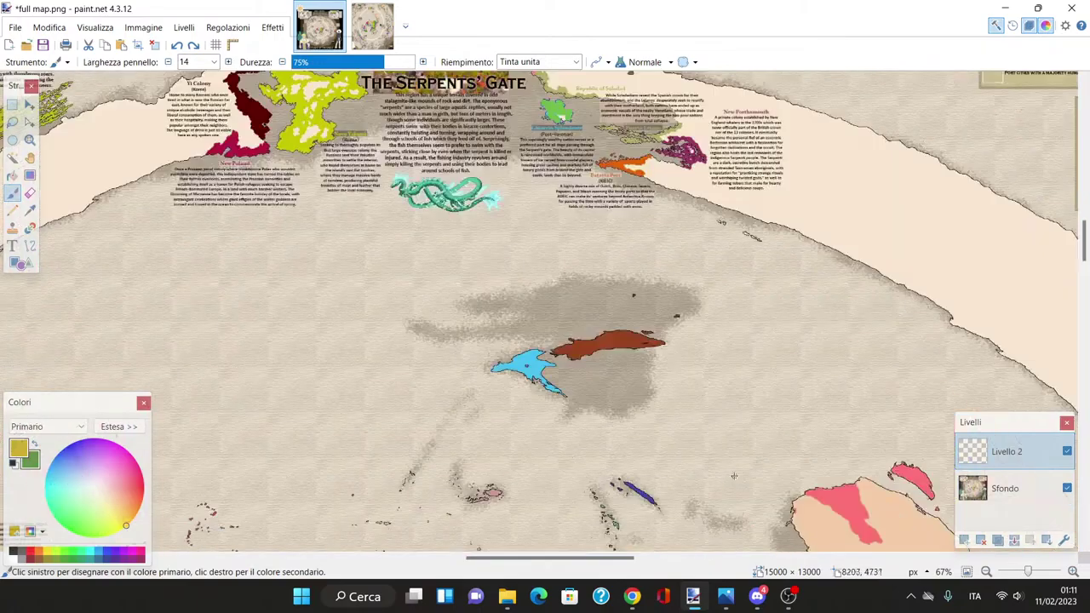
scroll(728, 469, up, 3)
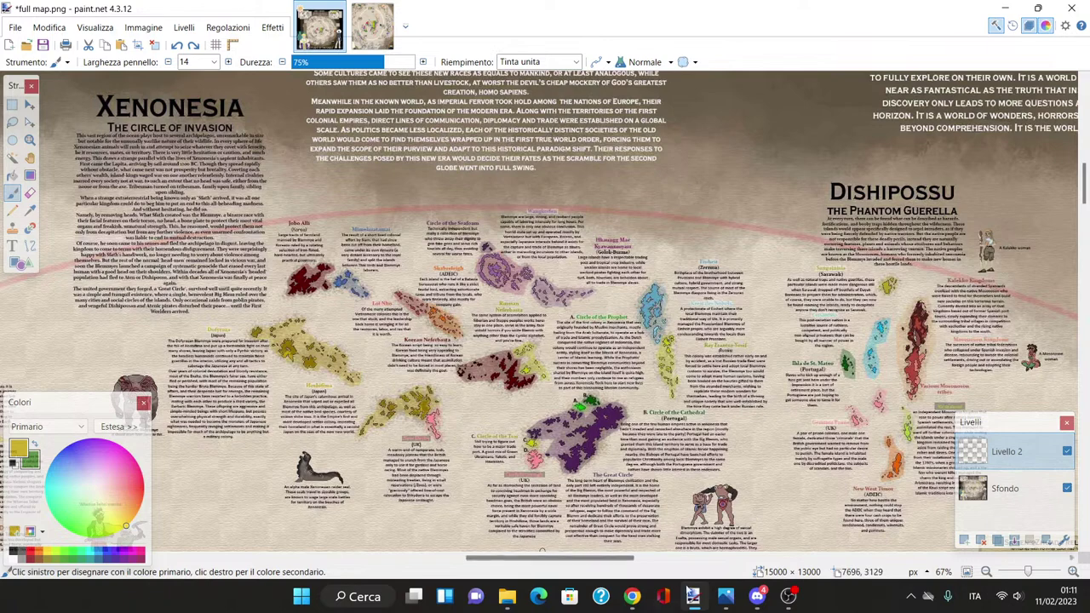
drag(639, 560, 589, 560)
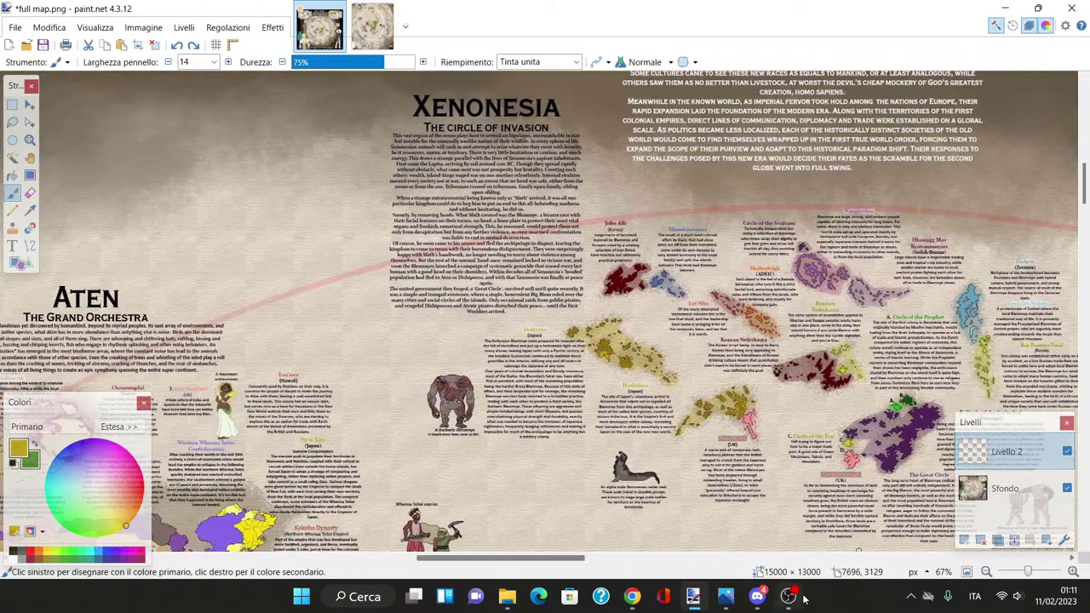
Step: Switch to the Photos app and bring up xenonesia 1.png to read the Circle of Invasion text
click(723, 600)
click(10, 277)
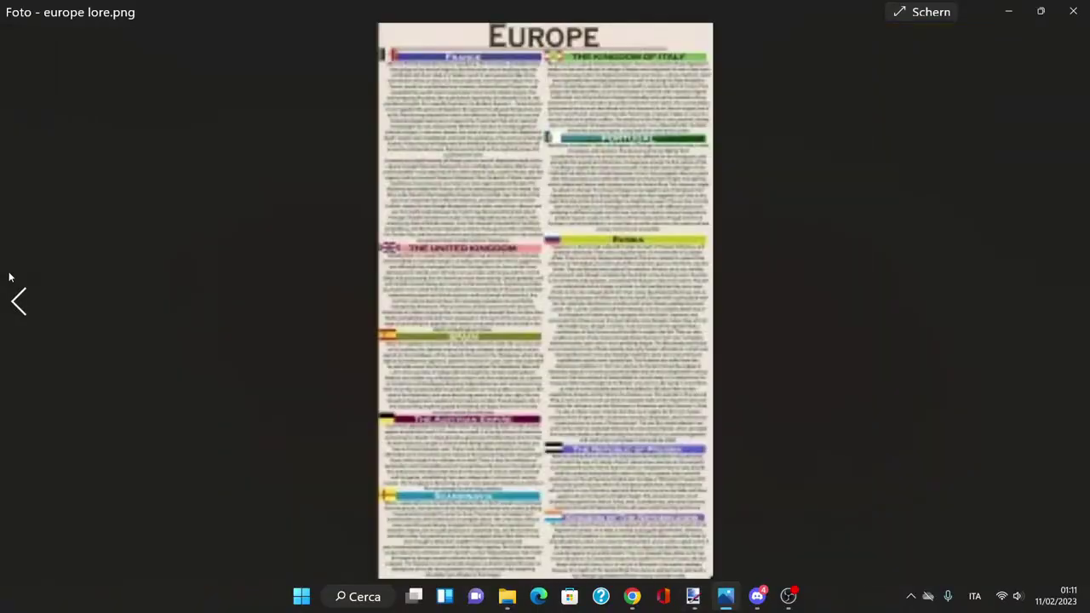
click(11, 276)
key(Right)
key(Right)
key(Right)
key(Right)
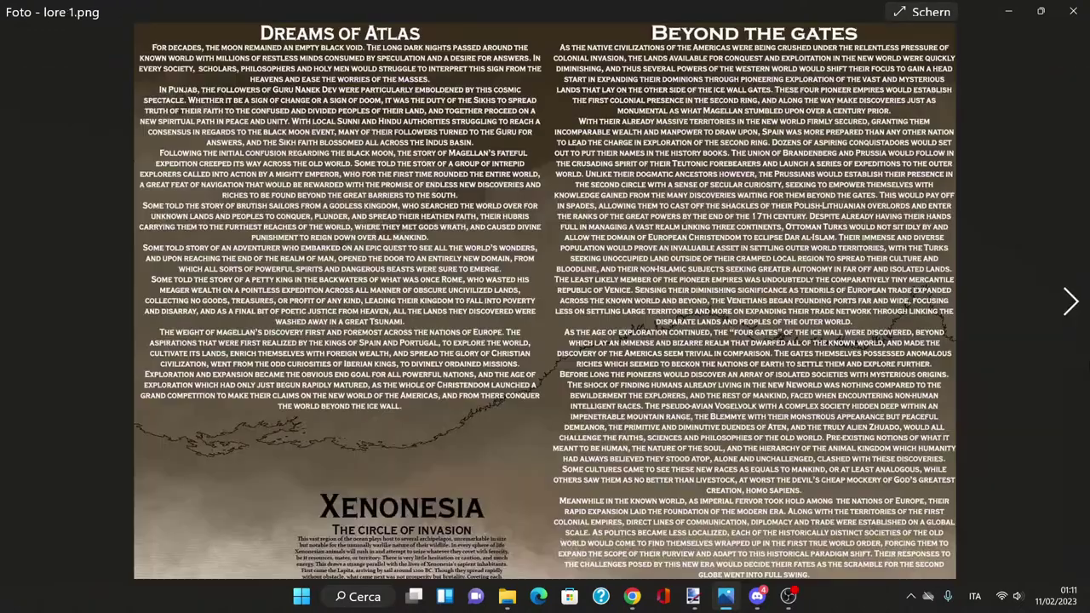
key(Right)
key(Right)
key(Right)
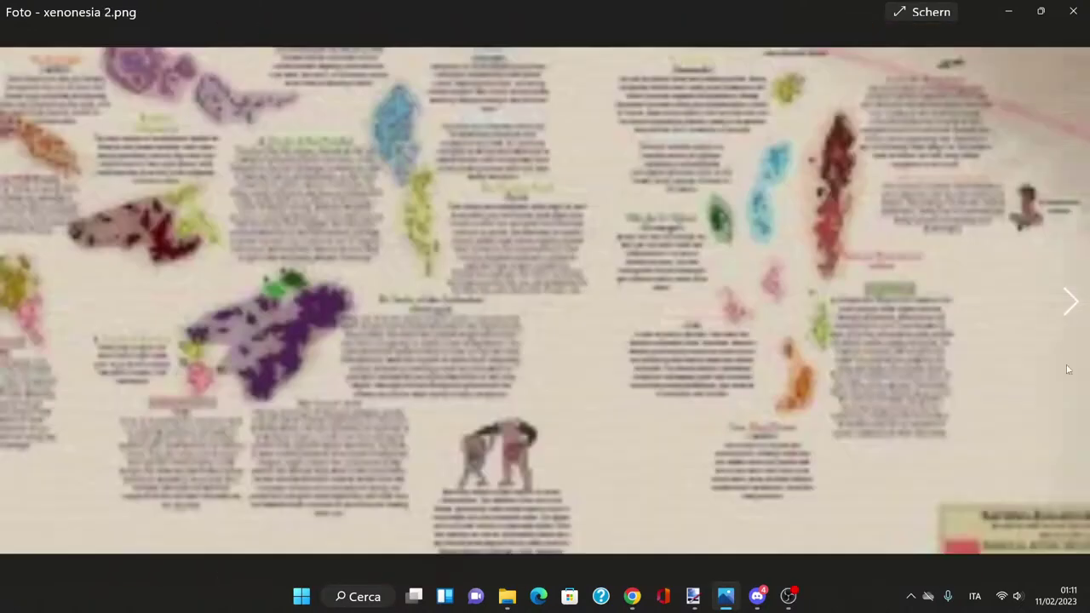
key(Left)
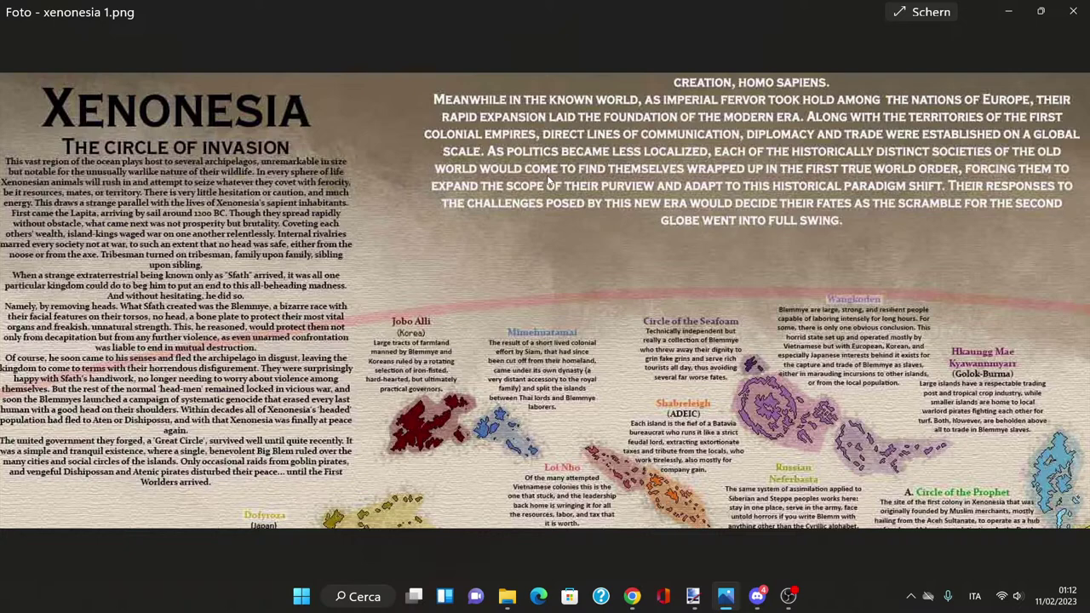
Step: Switch back to full map.png in paint.net and show the Xenonesia and Dishipossu islands side by side
mouse_move(693, 596)
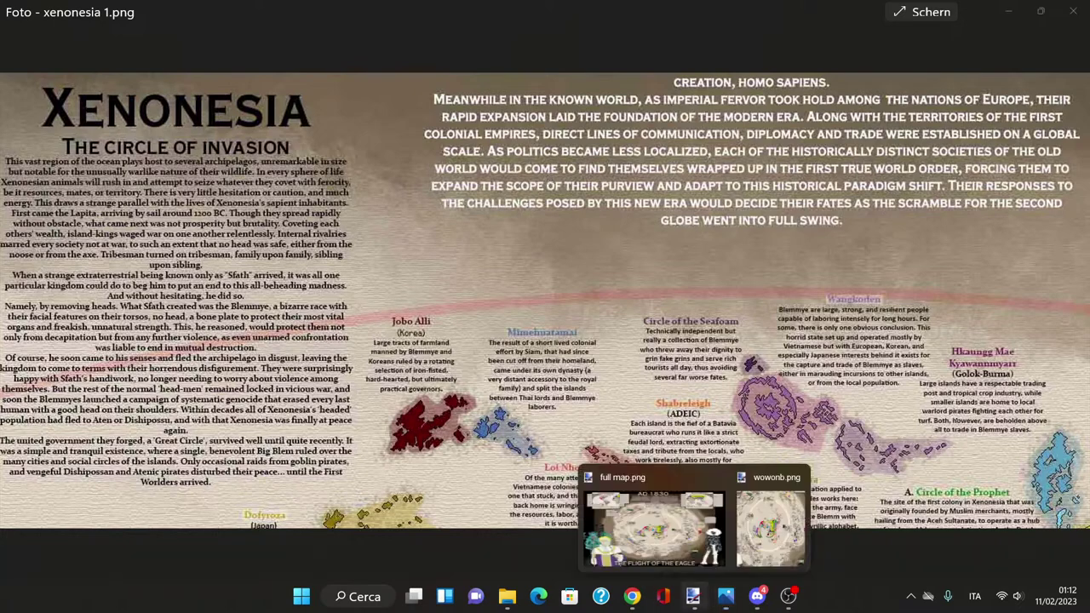
click(648, 565)
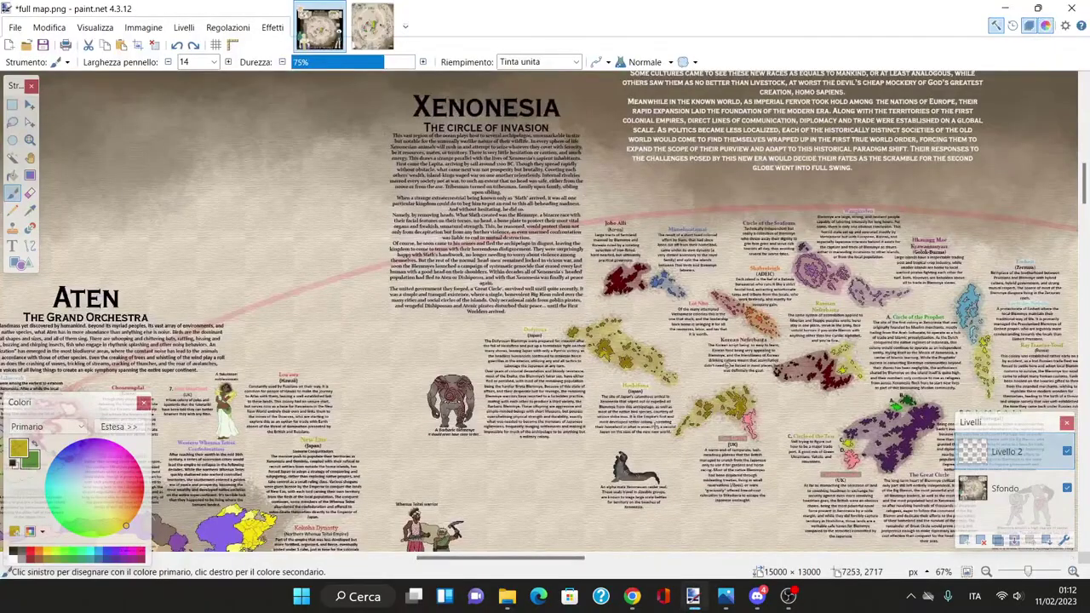
drag(488, 559, 556, 559)
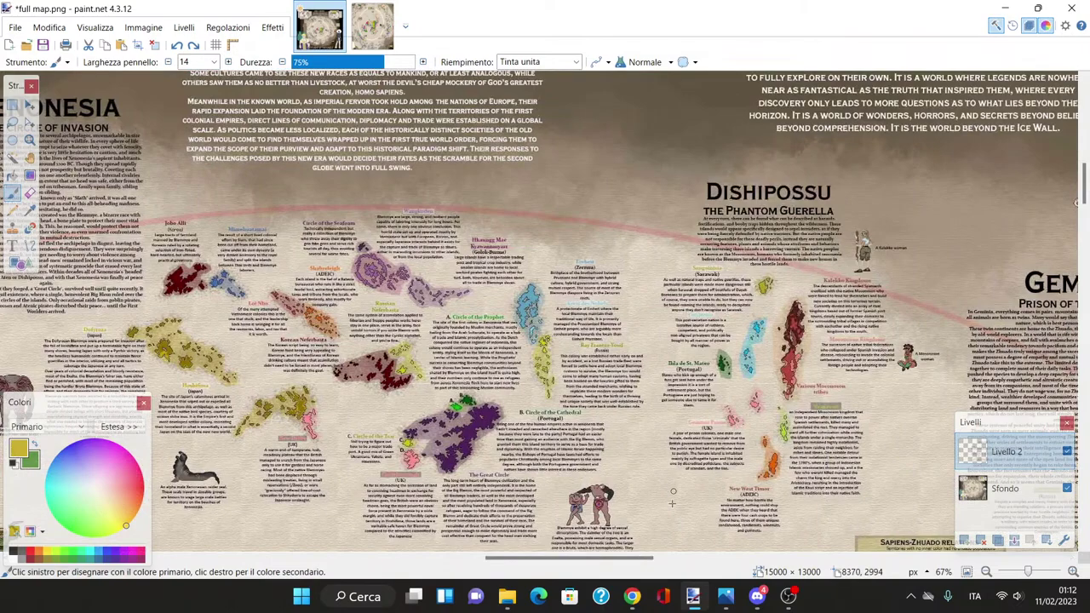
Step: Survey the map from the Xenonesia and Dishipossu islands down to Siberia and North America and back
drag(616, 560, 588, 559)
scroll(542, 449, down, 3)
scroll(542, 450, down, 12)
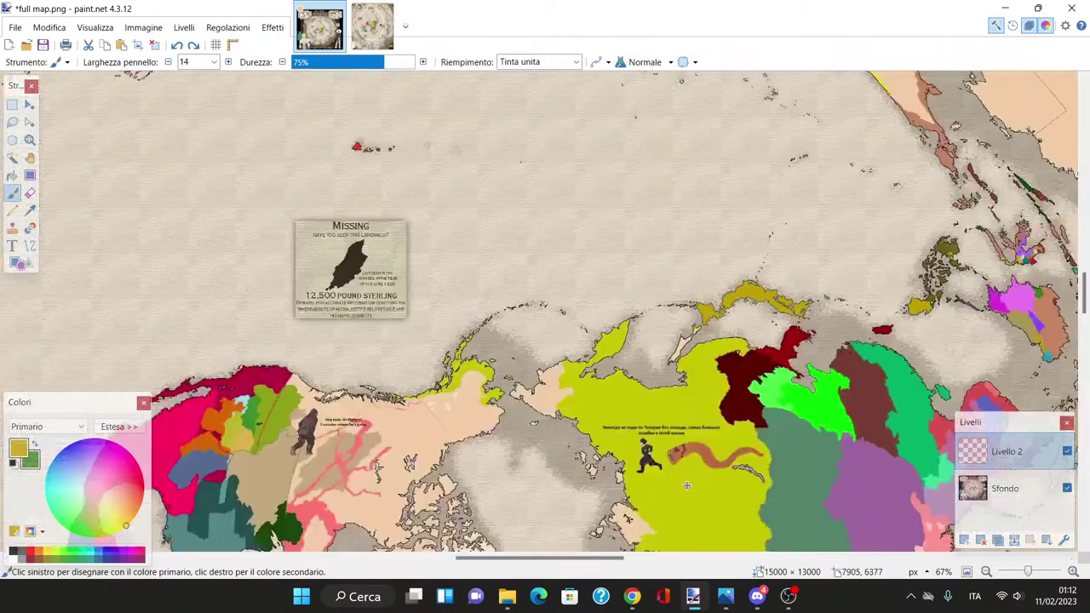
scroll(686, 475, up, 2)
scroll(687, 475, up, 15)
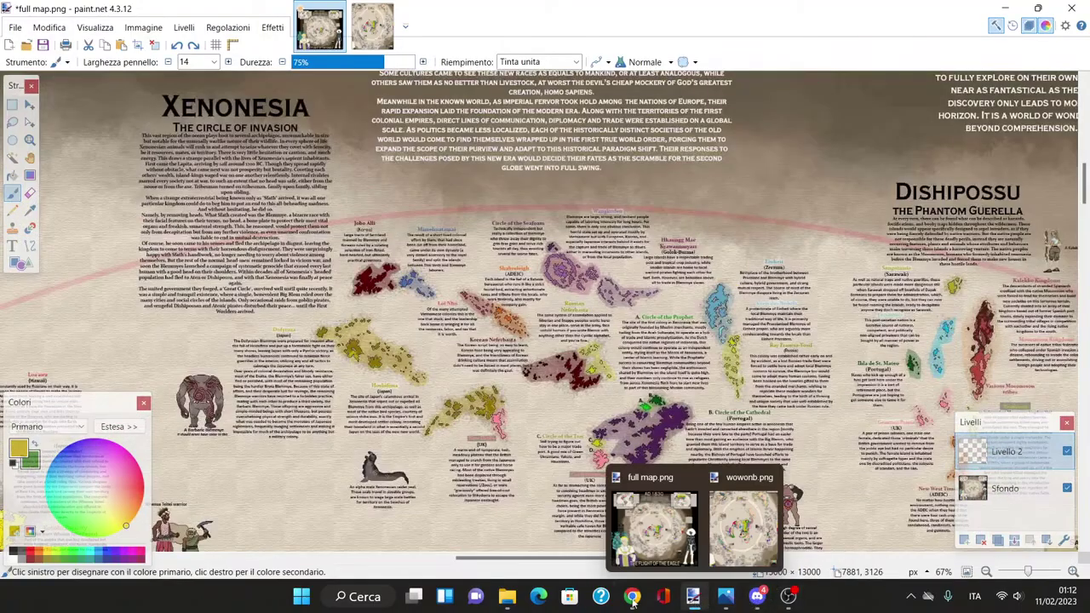
Step: Switch to the Photos app and go through the Xenonesia images from xenonesia 1.png to xenonesia 3.png
click(725, 596)
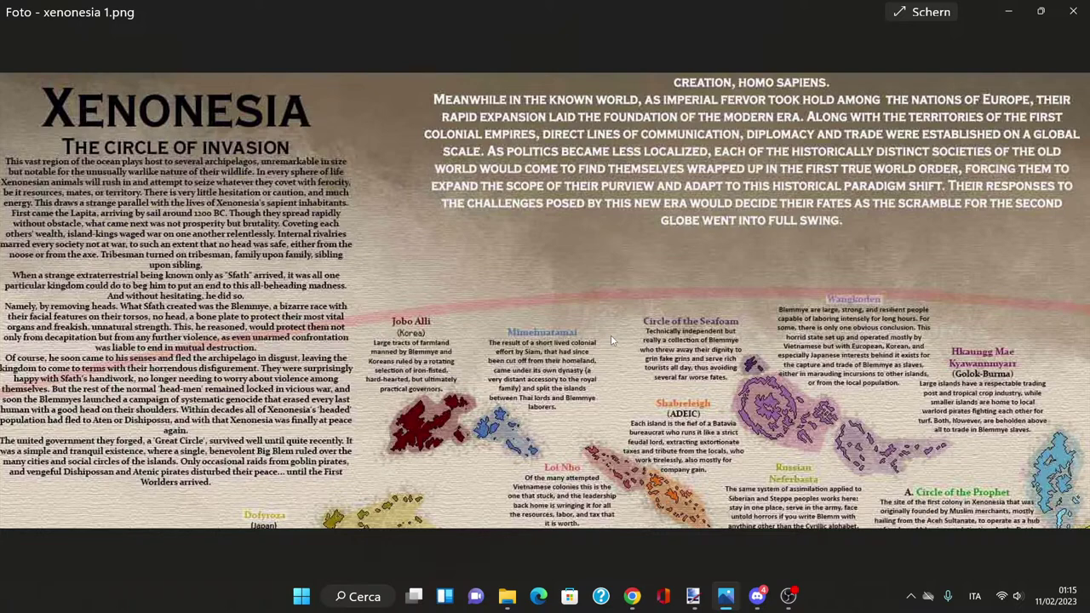
key(Right)
key(Right)
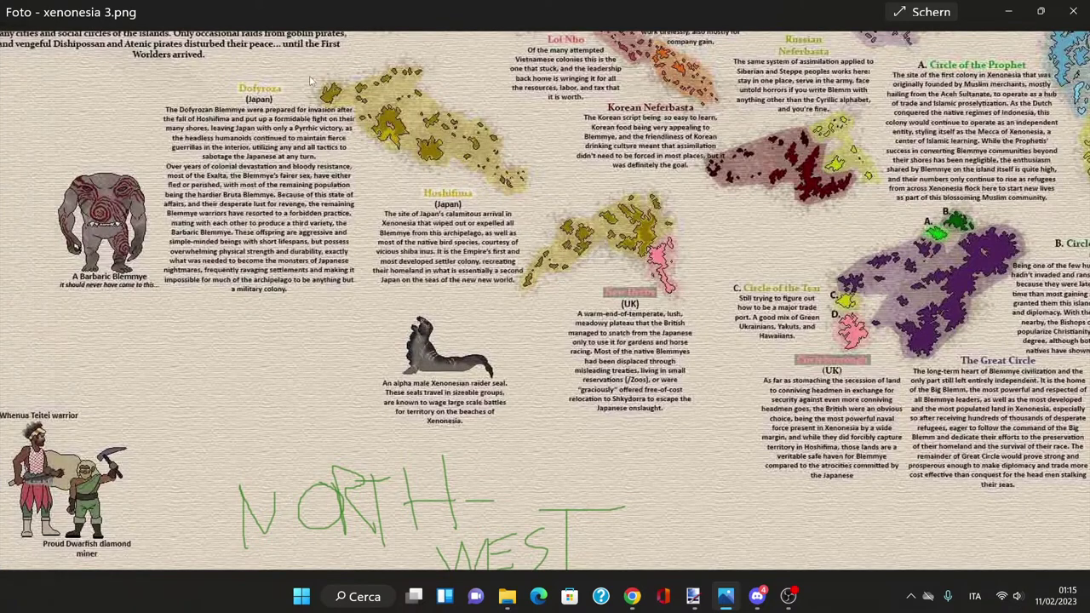
Step: Switch back to full map.png in paint.net and bring Minamiguchi beside The Serpents' Gate into view at 150%
mouse_move(693, 596)
click(665, 557)
scroll(666, 557, down, 10)
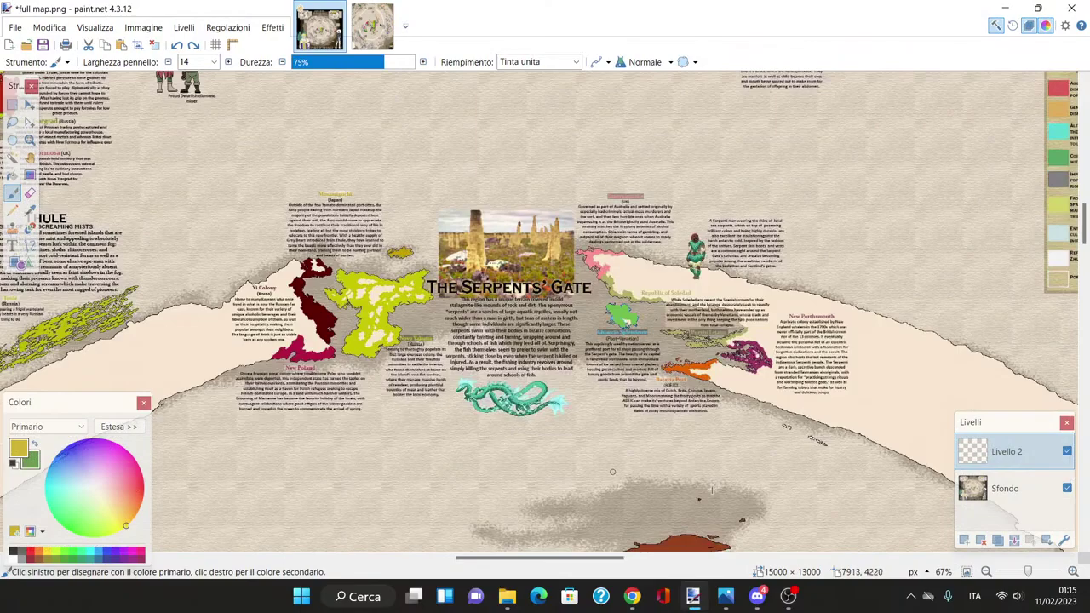
click(1075, 573)
click(1074, 573)
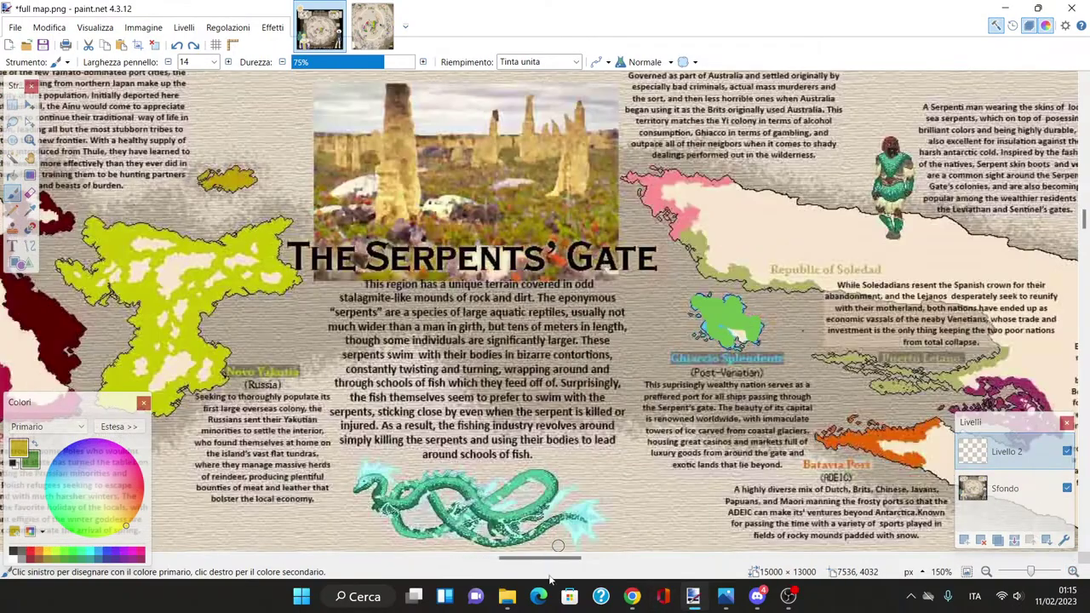
drag(509, 565, 493, 565)
scroll(466, 511, up, 3)
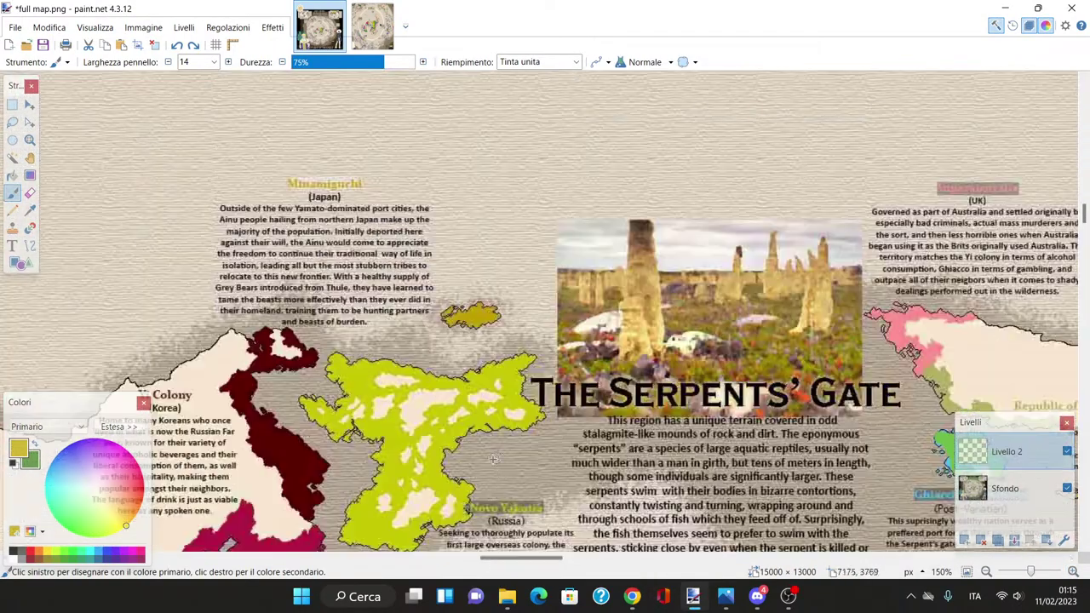
scroll(549, 384, up, 3)
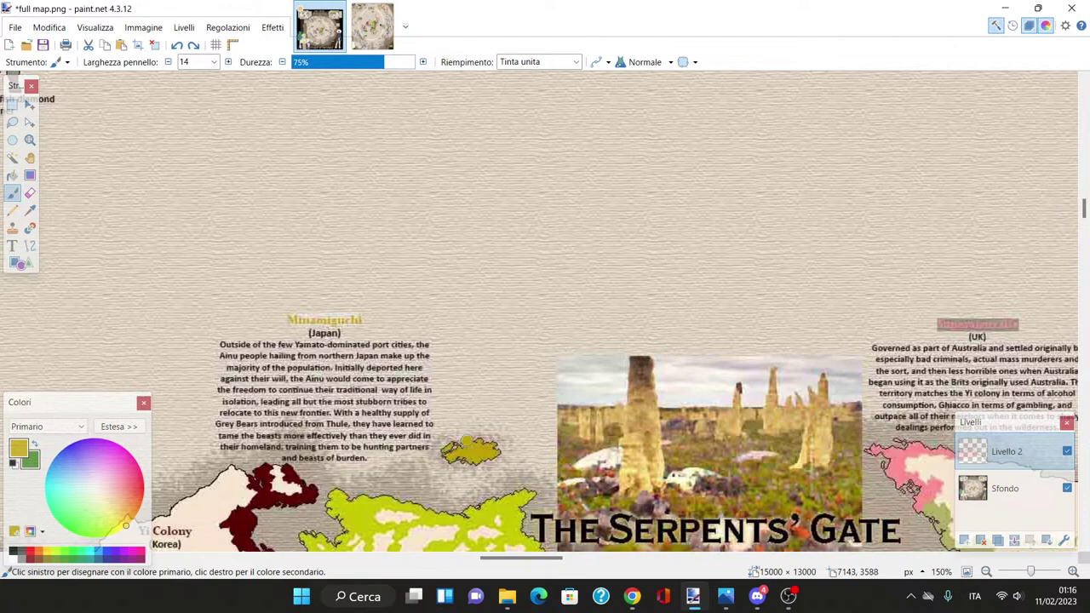
Step: Paint a mustard route from the small Minamiguchi island up to the Hoshifima archipelago
mouse_move(466, 439)
mouse_down()
mouse_move(467, 382)
mouse_move(495, 298)
mouse_move(513, 85)
mouse_move(519, 75)
mouse_move(588, 90)
mouse_up()
scroll(586, 112, up, 3)
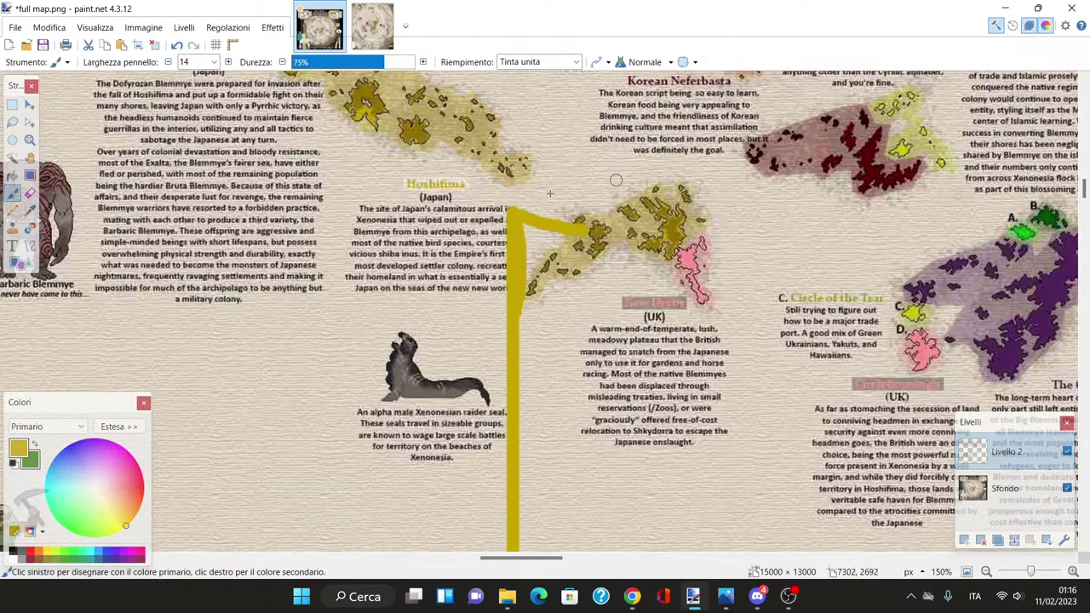
scroll(464, 187, up, 2)
mouse_move(535, 301)
mouse_down()
mouse_move(552, 206)
mouse_move(495, 201)
mouse_up()
Step: Undo the mustard strokes of the route from Minamiguchi to Hoshifima
click(176, 45)
click(176, 45)
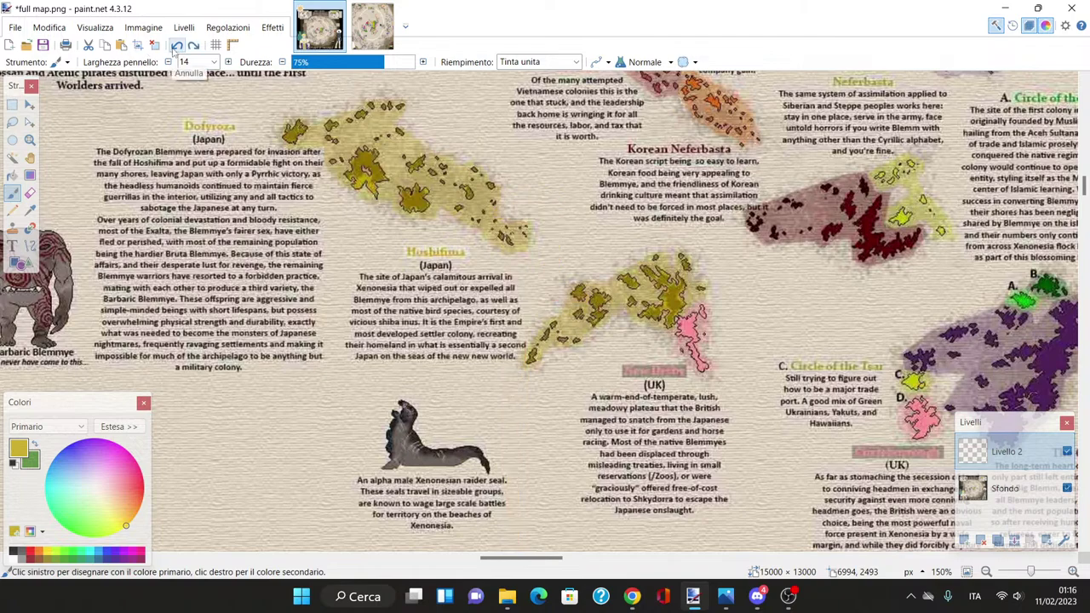
Step: Enlarge the map to 200% around Hoshifima to read its colony text
scroll(432, 294, up, 6)
scroll(432, 293, down, 11)
scroll(433, 294, up, 5)
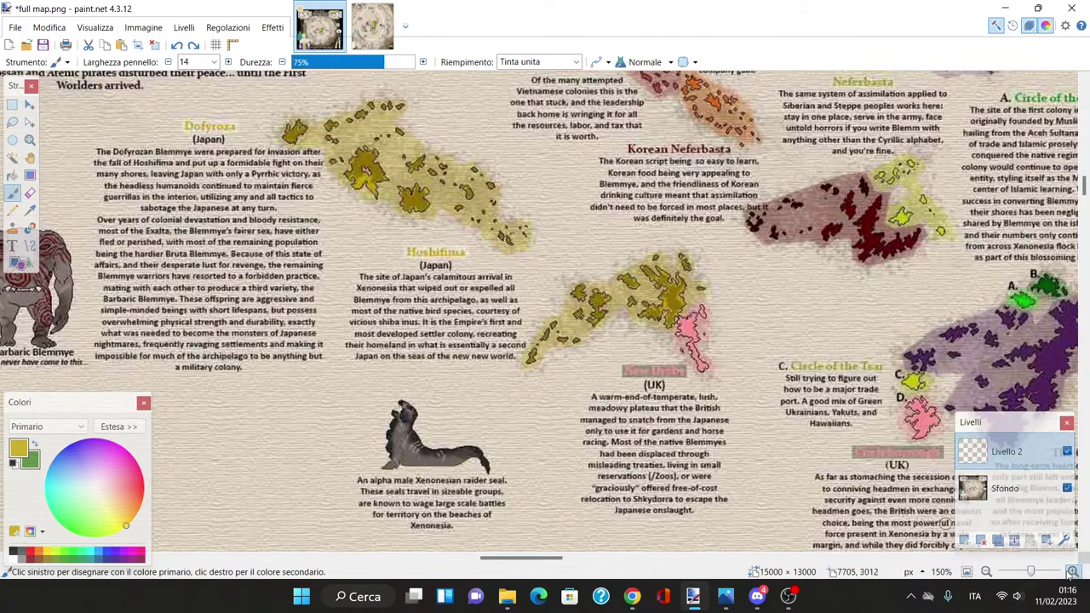
scroll(608, 388, up, 1)
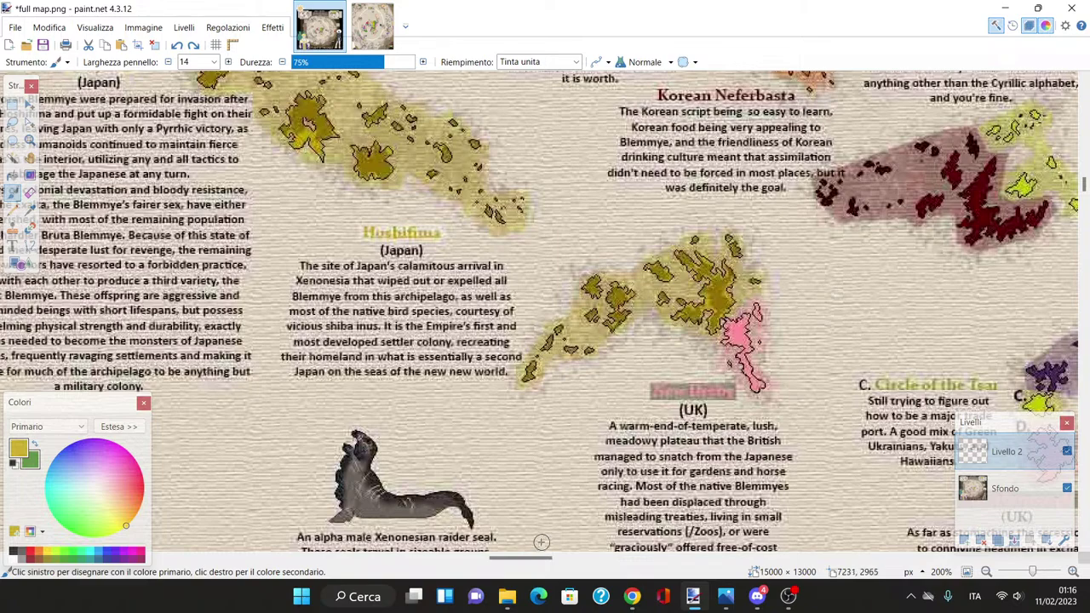
Step: Examine the Great Circle text and the illustration of the Exalta and Bruta Blemmye
drag(545, 557, 598, 558)
scroll(591, 542, down, 2)
scroll(591, 542, left, 5)
scroll(647, 426, down, 3)
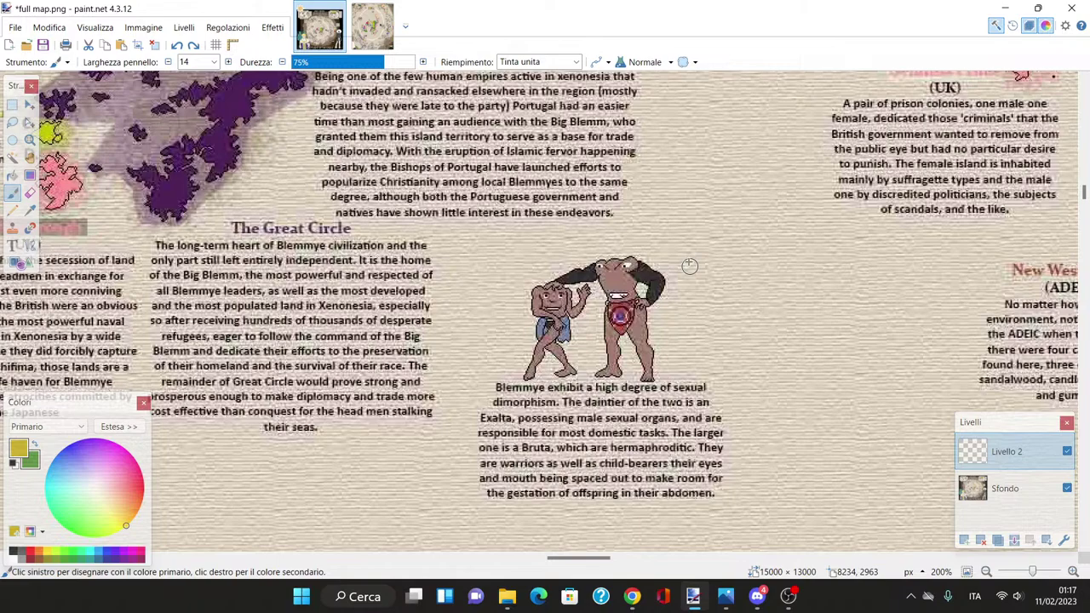
Step: Return to the Japanese colonies and read the Hoshifima and Dofyroza texts with the Barbaric Blemmye illustration
drag(579, 558, 539, 563)
scroll(504, 528, left, 5)
scroll(528, 510, up, 5)
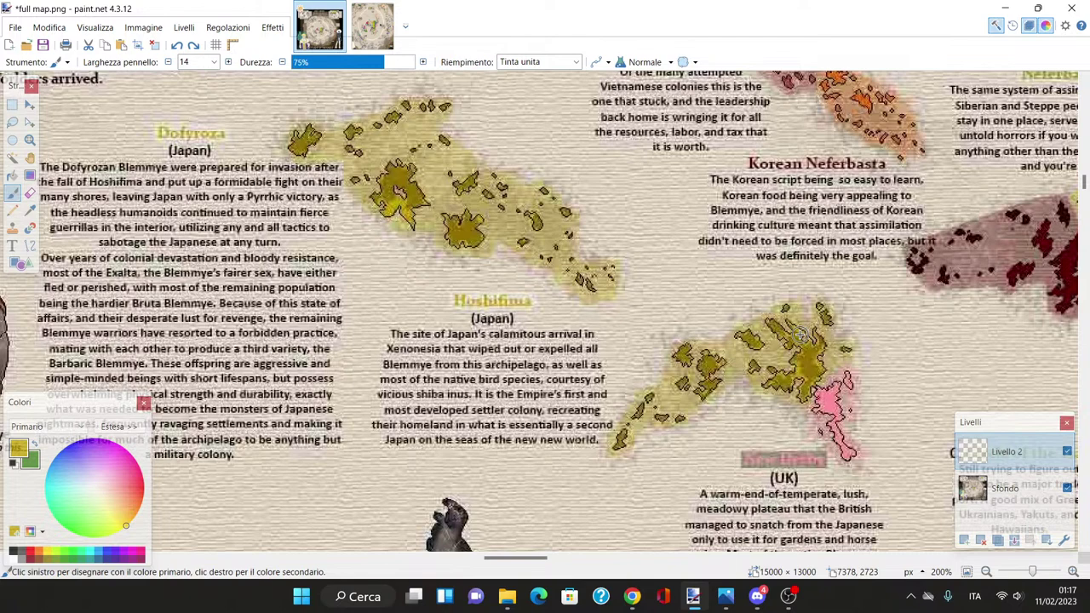
scroll(784, 319, down, 3)
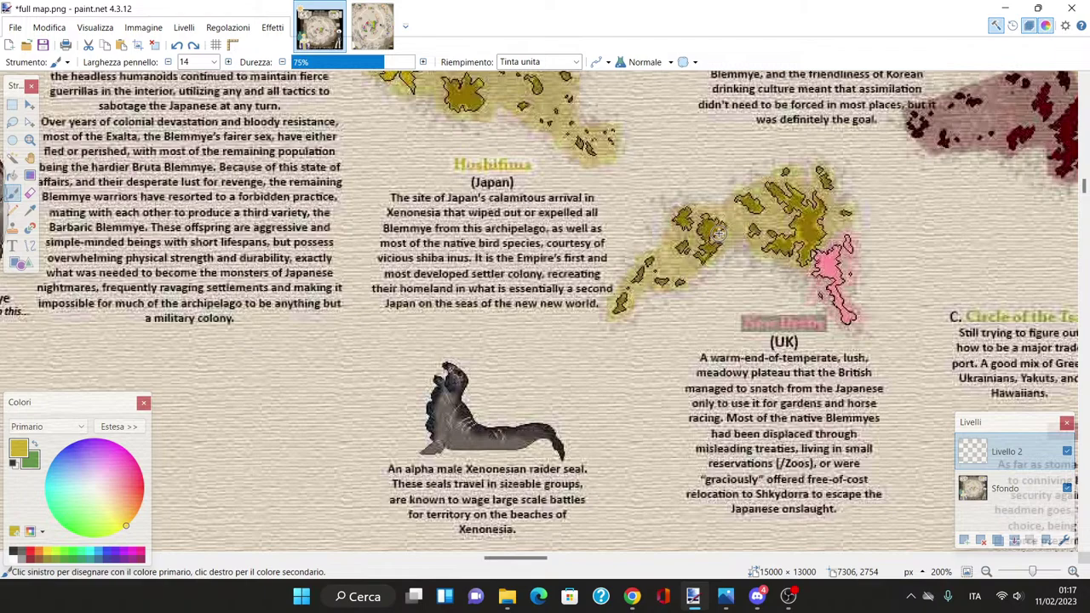
scroll(710, 238, up, 5)
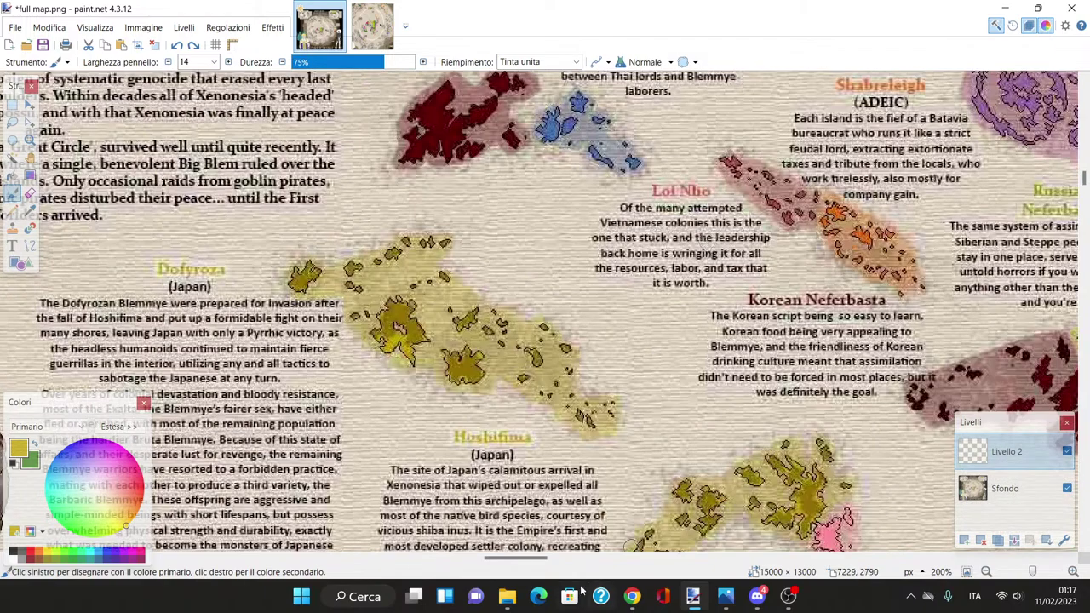
drag(518, 566, 503, 563)
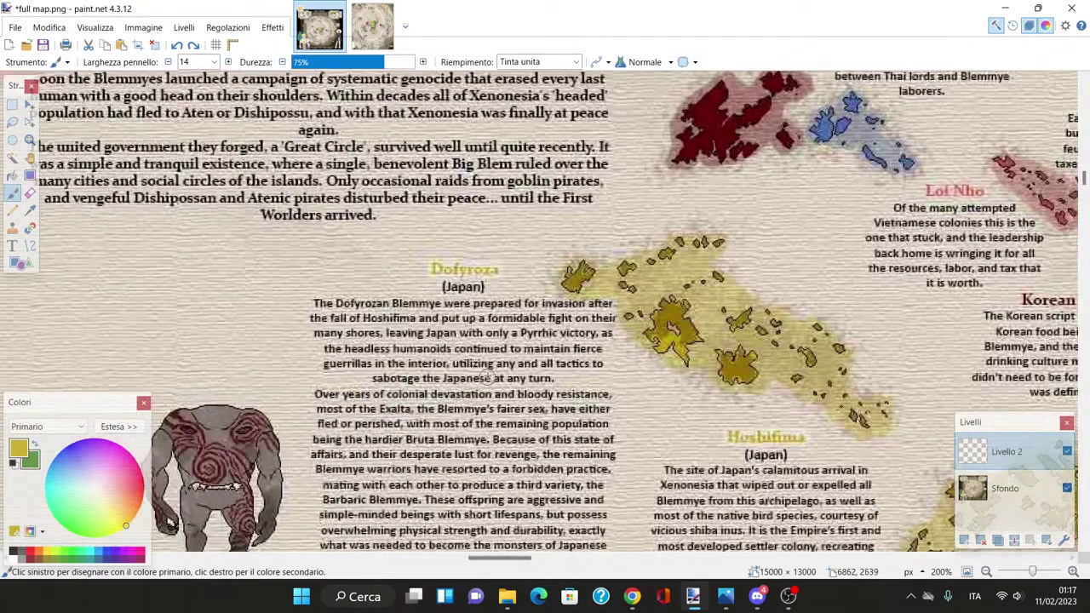
scroll(485, 365, down, 1)
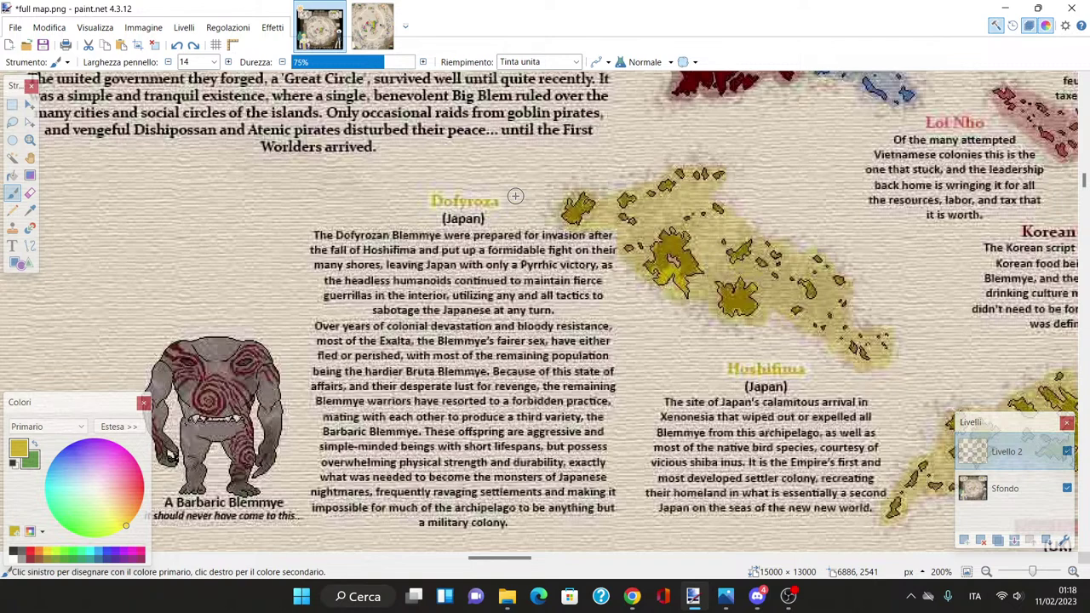
Step: Darken the primary colour to olive with hex value 997F00
scroll(515, 197, down, 1)
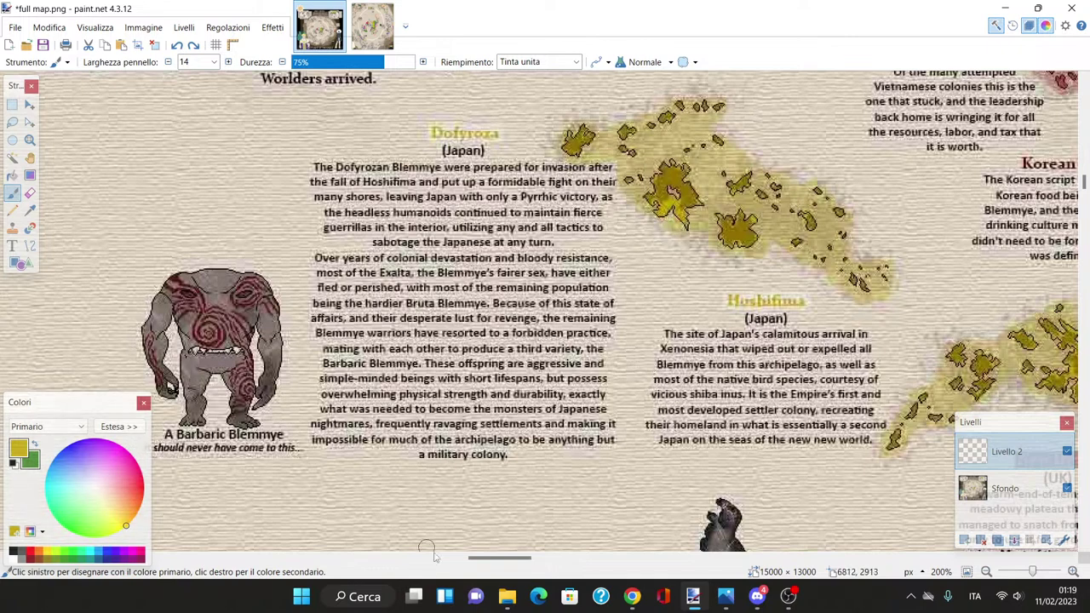
drag(503, 563, 497, 563)
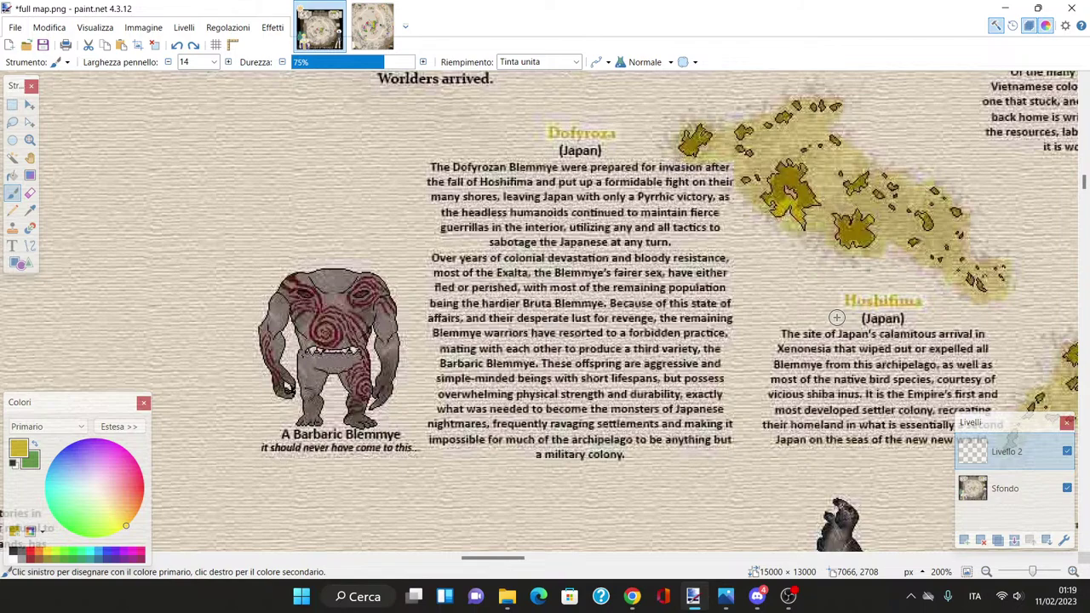
scroll(515, 502, down, 2)
scroll(515, 545, right, 10)
scroll(515, 545, up, 2)
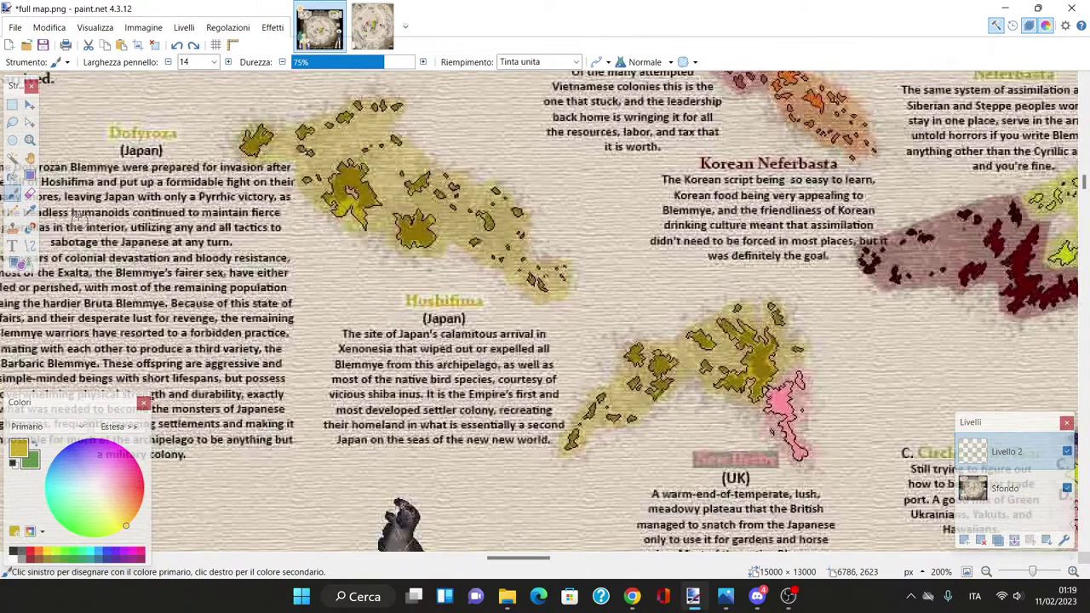
scroll(511, 545, left, 5)
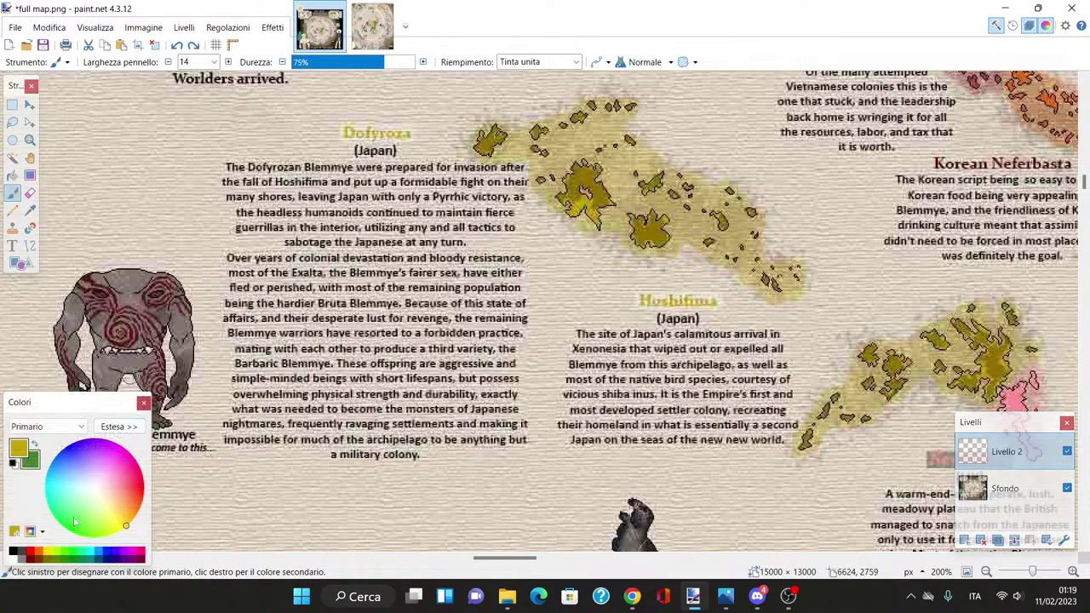
click(119, 426)
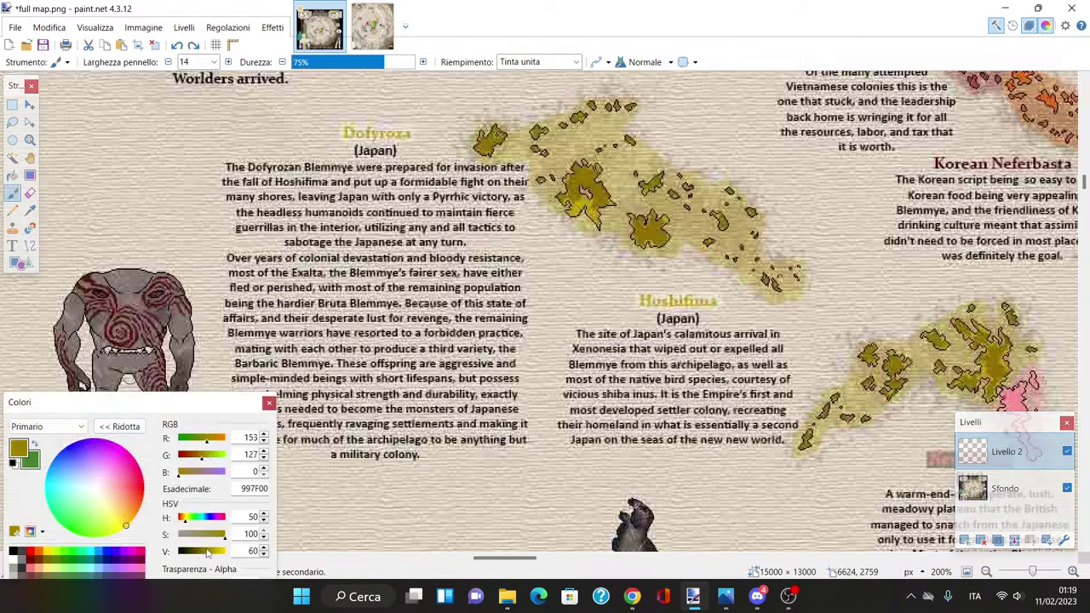
click(119, 426)
Step: Outline the whole Hoshifima island group on Livello 2 with a closed dark olive brush stroke, width 11
drag(507, 559, 524, 562)
scroll(206, 62, down, 3)
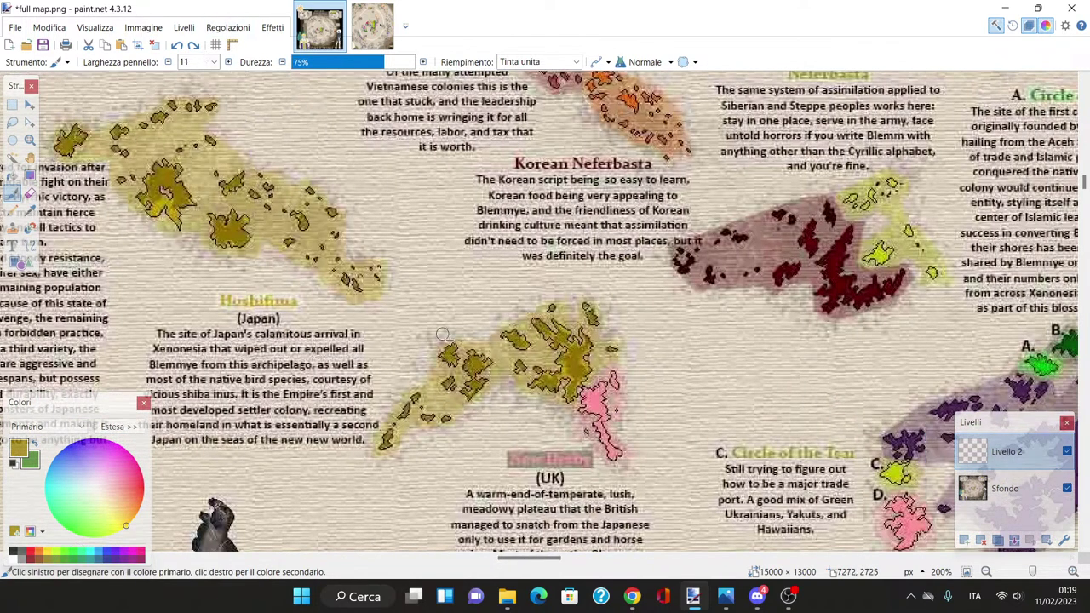
mouse_move(505, 305)
mouse_down()
mouse_move(417, 362)
mouse_move(368, 426)
mouse_move(392, 473)
mouse_move(639, 361)
mouse_move(552, 281)
mouse_move(464, 319)
mouse_up()
drag(504, 565, 483, 565)
scroll(517, 489, up, 2)
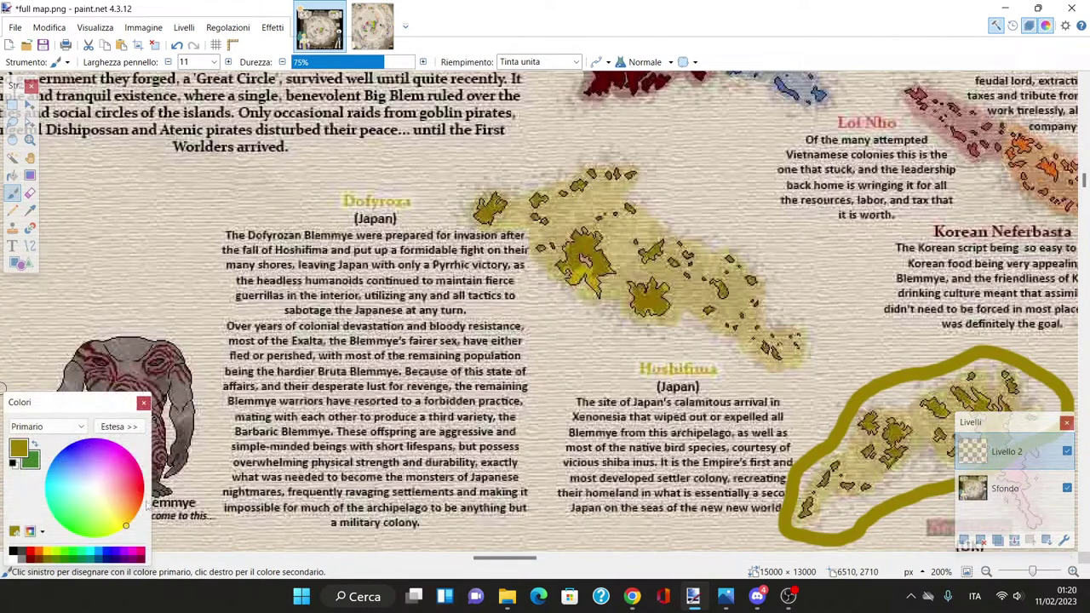
Step: Sample the olive of the main Dofyroza island from the Sfondo layer and outline the Dofyroza archipelago with it on Livello 2
click(29, 209)
click(575, 274)
click(1005, 490)
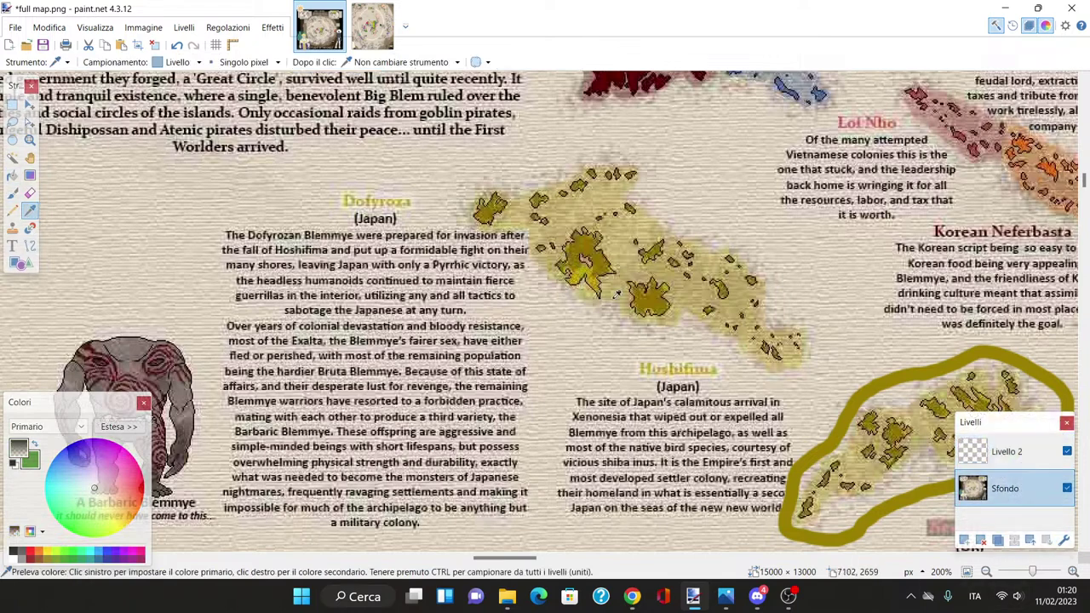
click(574, 278)
click(1004, 451)
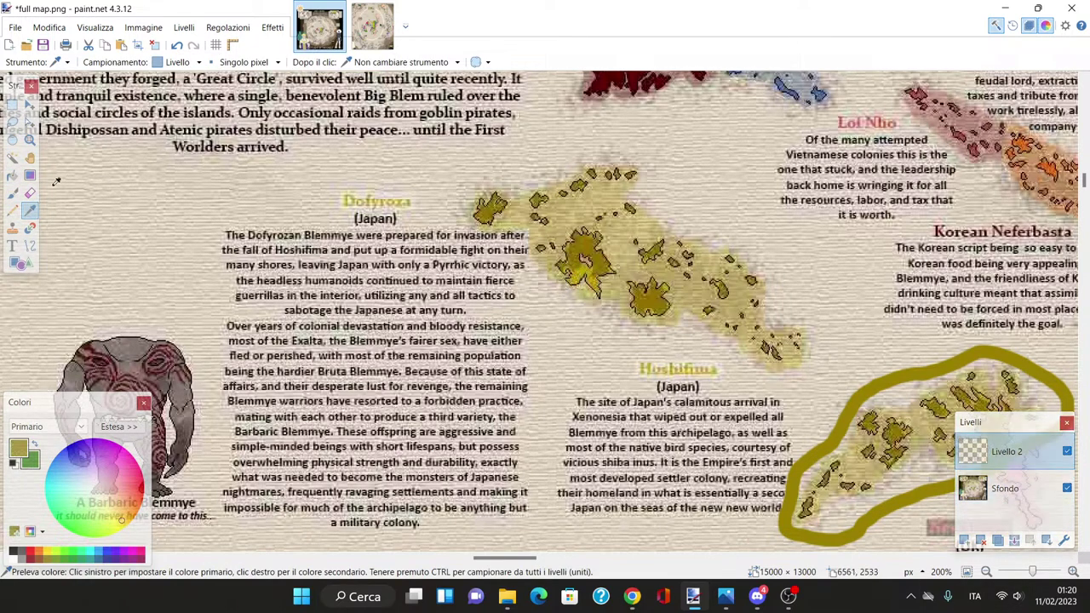
click(12, 193)
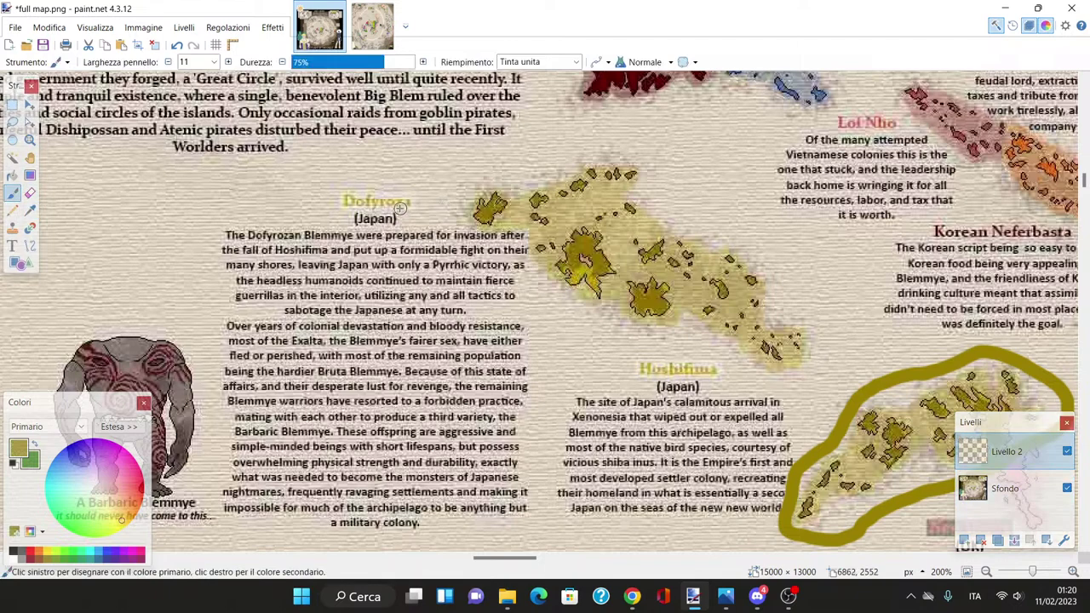
mouse_move(451, 179)
mouse_down()
mouse_move(654, 157)
mouse_move(815, 322)
mouse_move(836, 364)
mouse_move(754, 375)
mouse_move(537, 293)
mouse_move(541, 252)
mouse_move(460, 201)
mouse_move(463, 187)
mouse_up()
scroll(514, 502, left, 5)
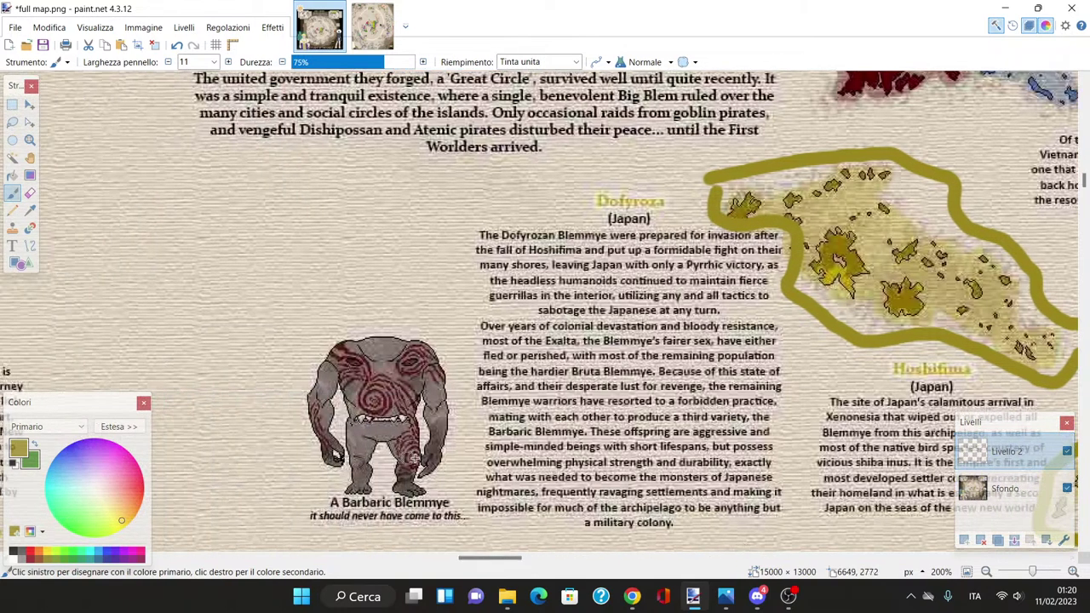
Step: Examine the Barbaric Blemmye illustration and the Dofyroza description beside it
scroll(452, 460, down, 2)
scroll(554, 451, up, 2)
scroll(432, 409, down, 2)
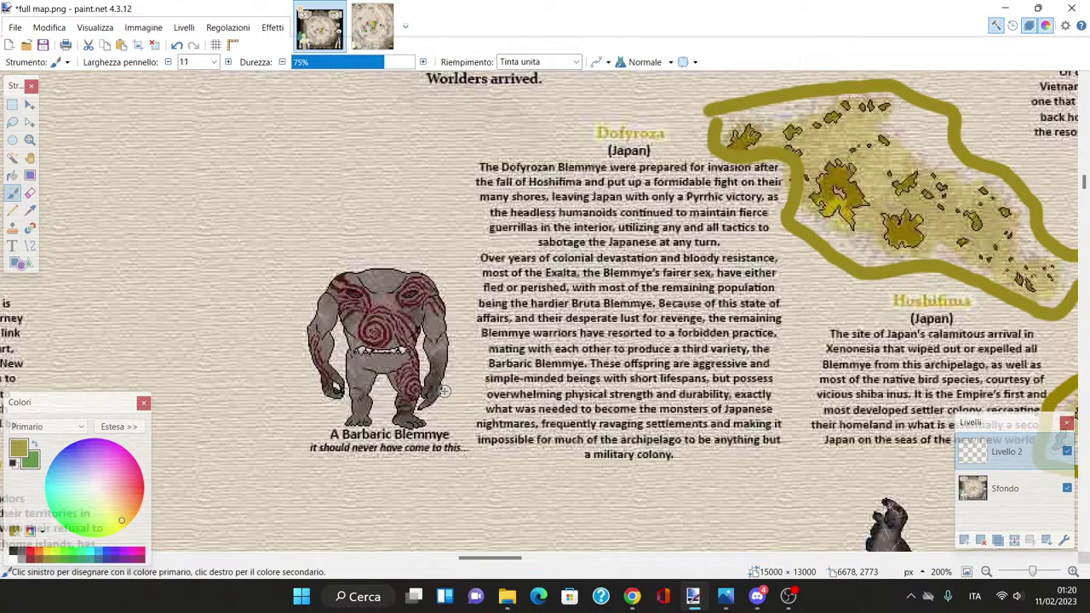
scroll(447, 384, up, 10)
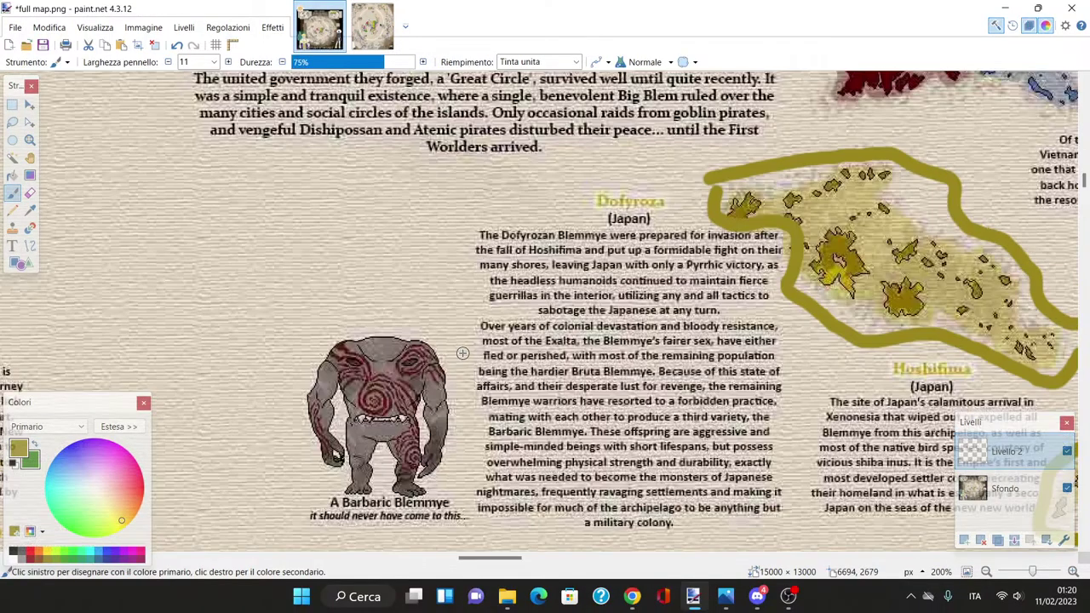
scroll(464, 359, down, 4)
scroll(545, 311, down, 10)
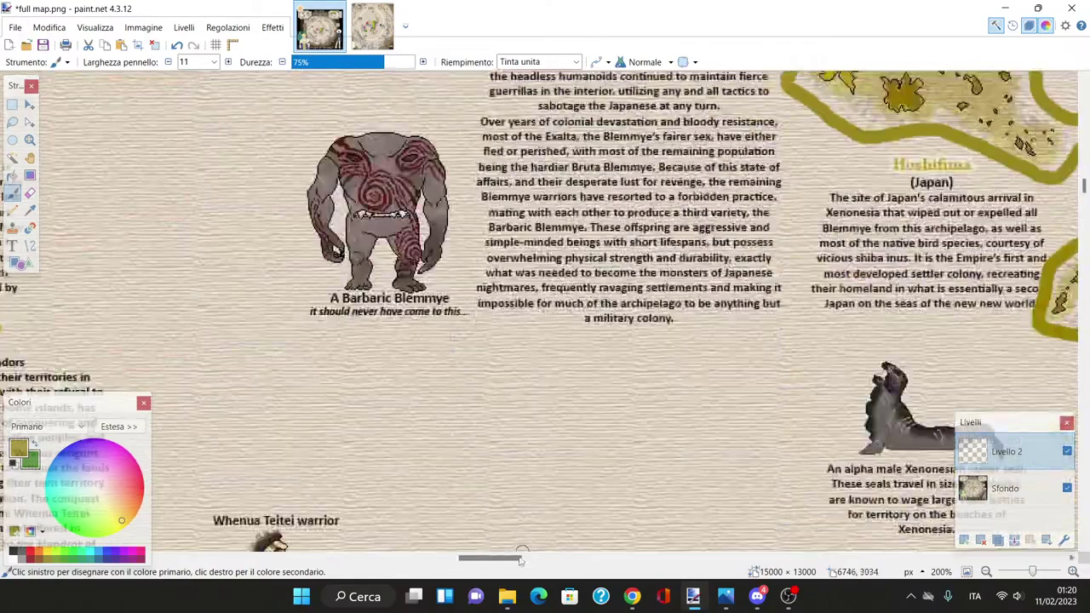
Step: Sample the yellow-green of Novo Yakutia from the Sfondo layer and make Livello 2 ready for painting with the brush
drag(493, 558, 585, 555)
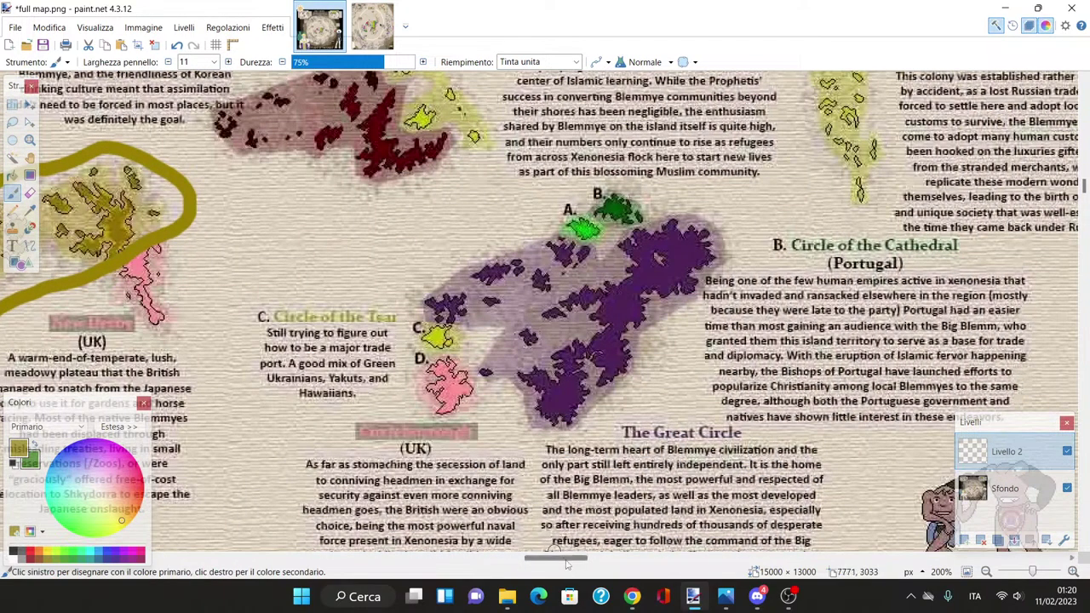
drag(563, 559, 552, 558)
scroll(521, 471, down, 10)
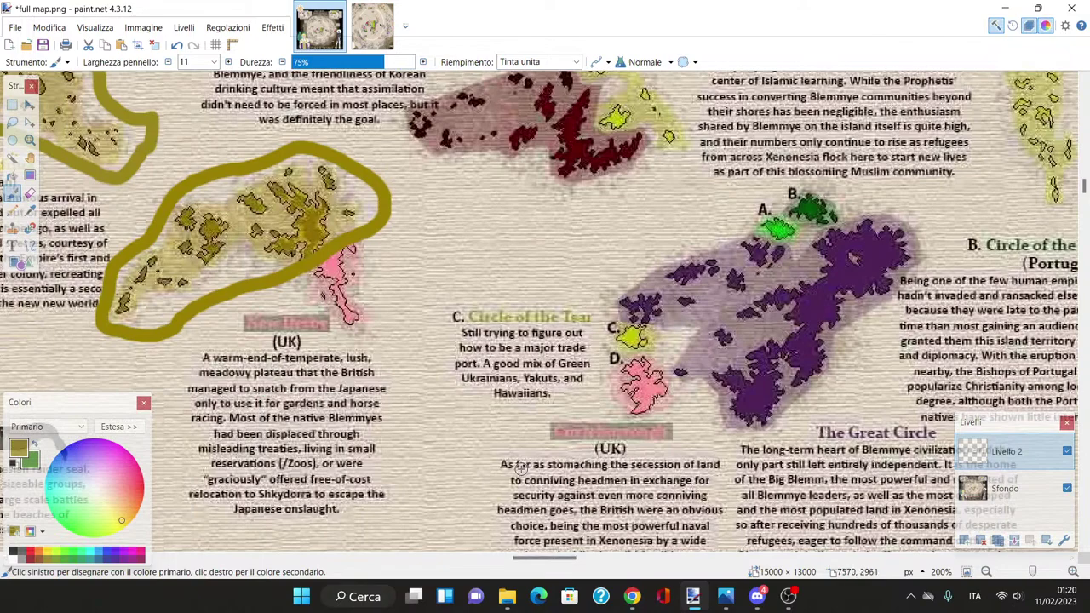
scroll(525, 473, down, 5)
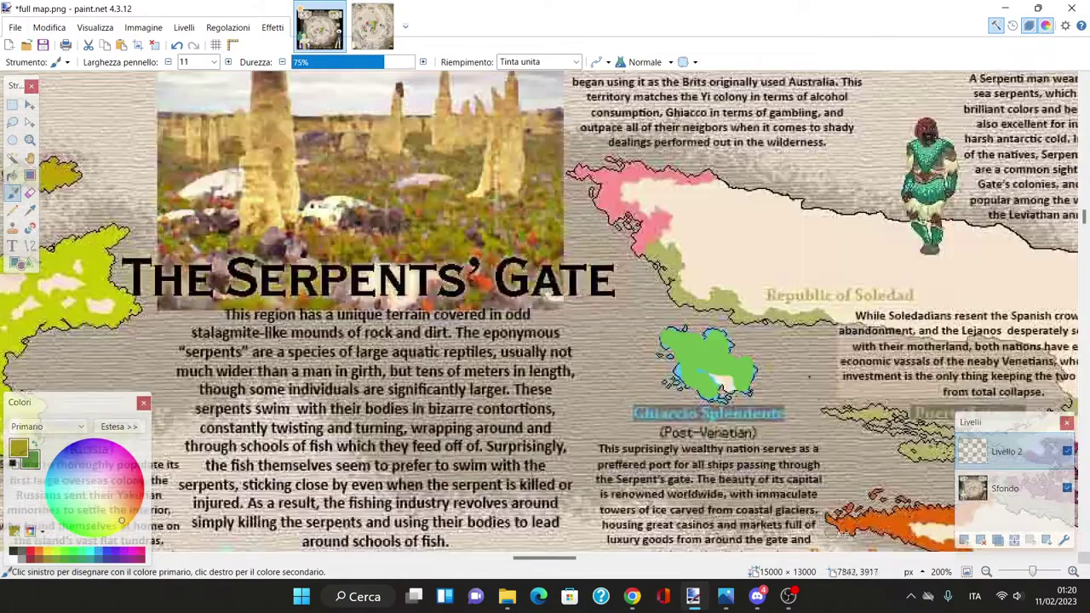
drag(563, 558, 537, 559)
key(k)
click(1005, 488)
click(12, 192)
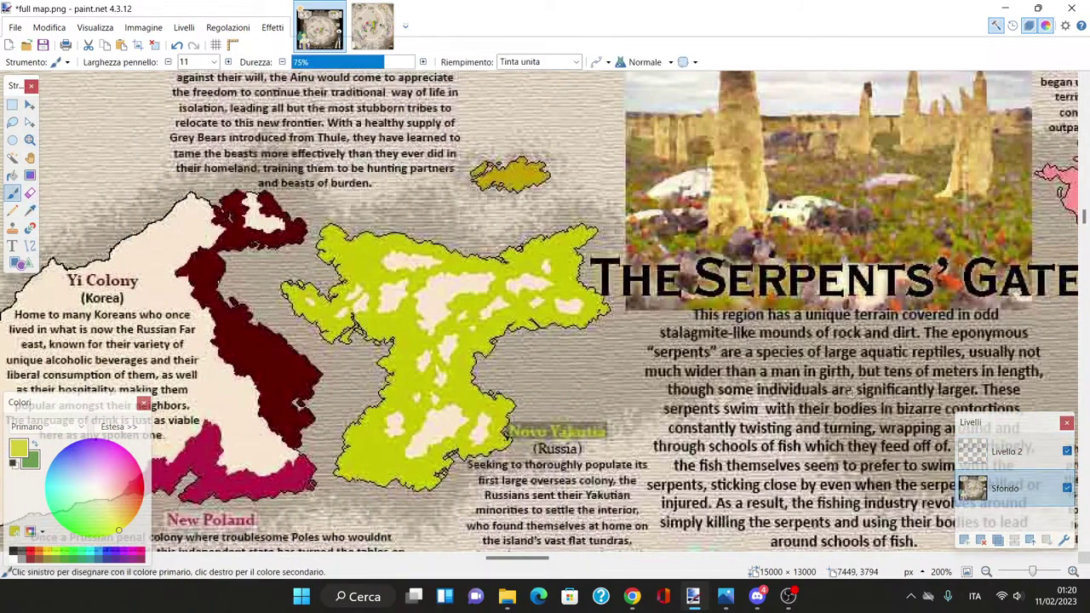
click(1004, 451)
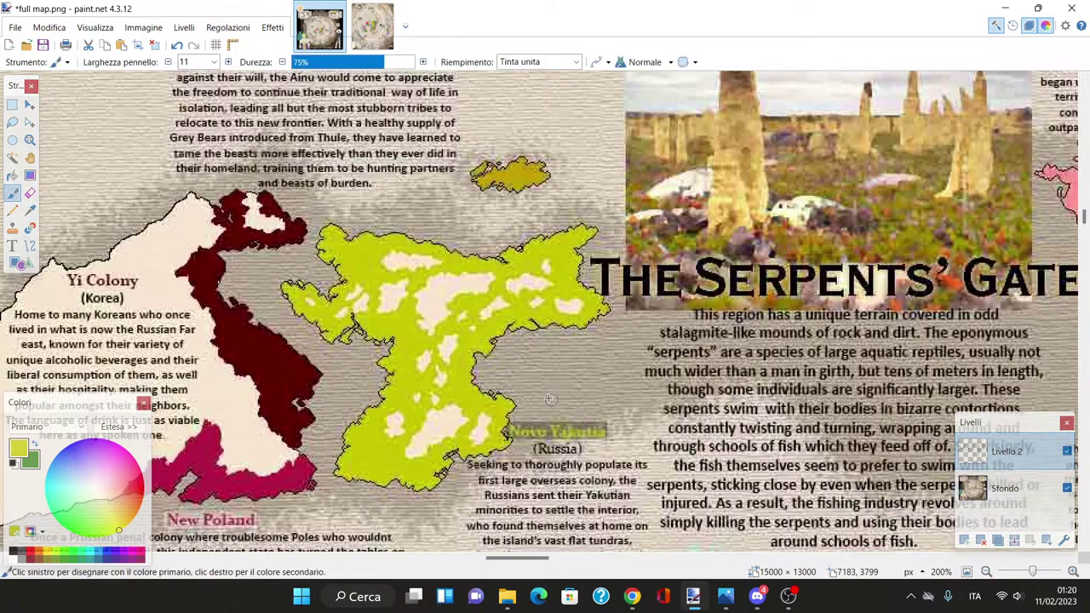
scroll(549, 397, up, 3)
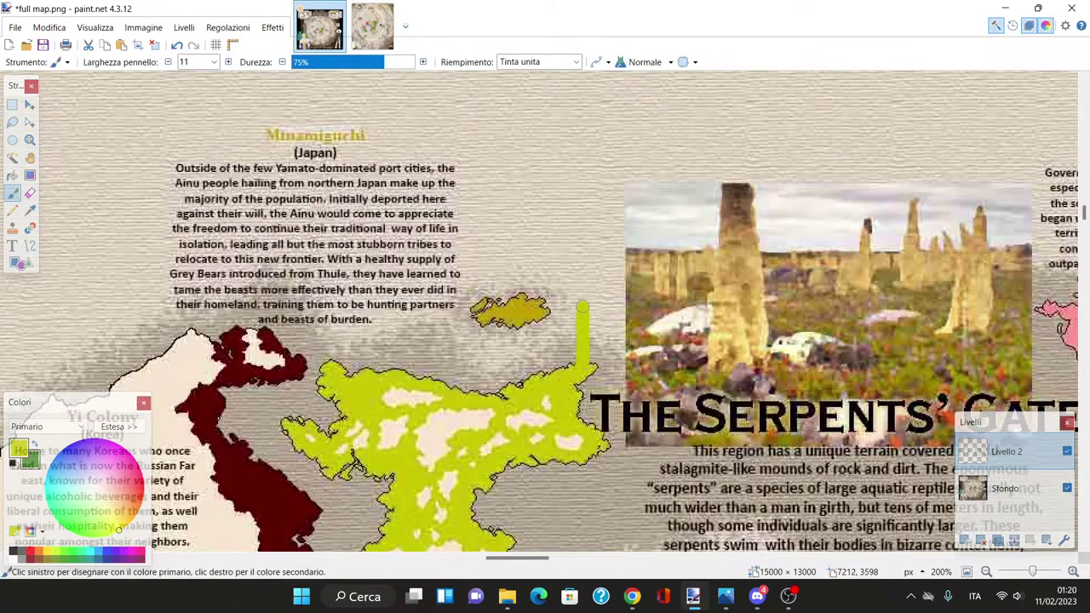
scroll(498, 290, down, 4)
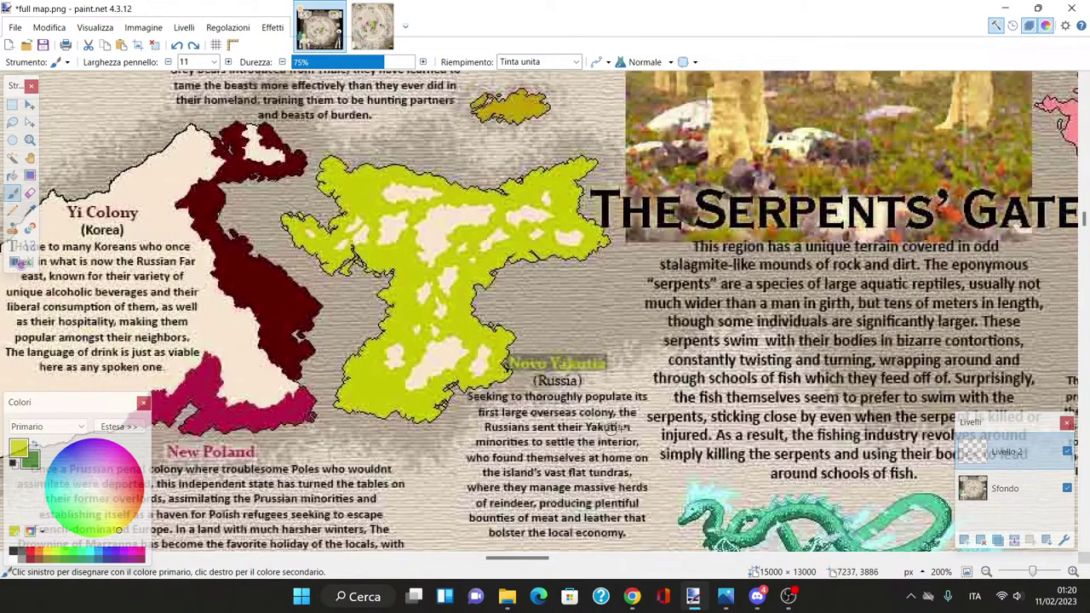
scroll(619, 450, up, 7)
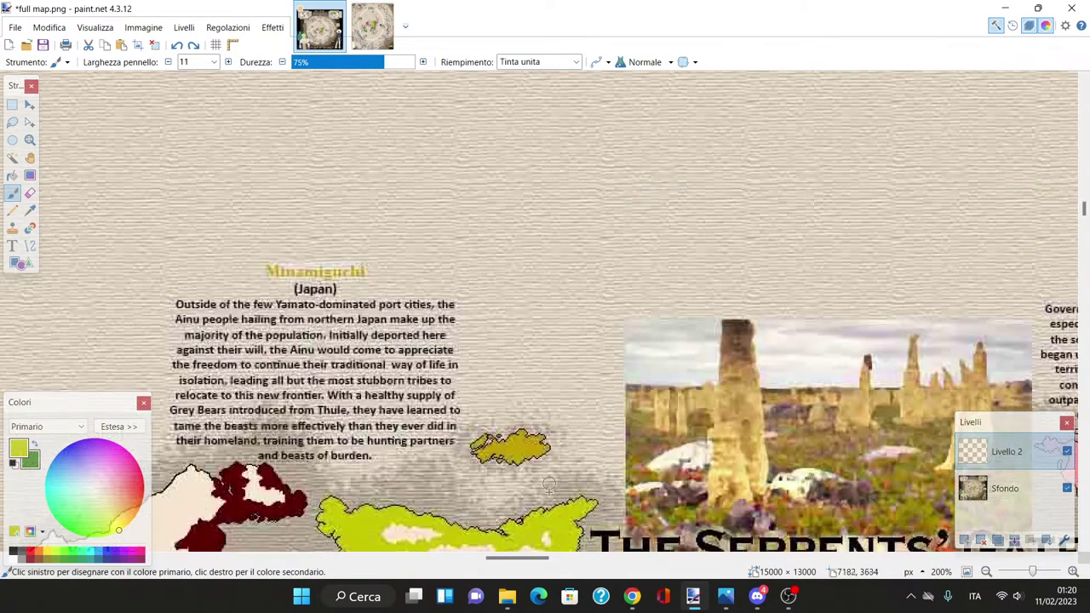
Step: Paint a yellow-green connecting line on Livello 2 from Novo Yakutia's northeastern tip up to the Circle of the Tsar island
mouse_move(577, 512)
mouse_down()
mouse_move(566, 260)
mouse_move(729, 80)
mouse_move(731, 97)
mouse_move(764, 122)
mouse_up()
scroll(731, 97, up, 10)
click(176, 44)
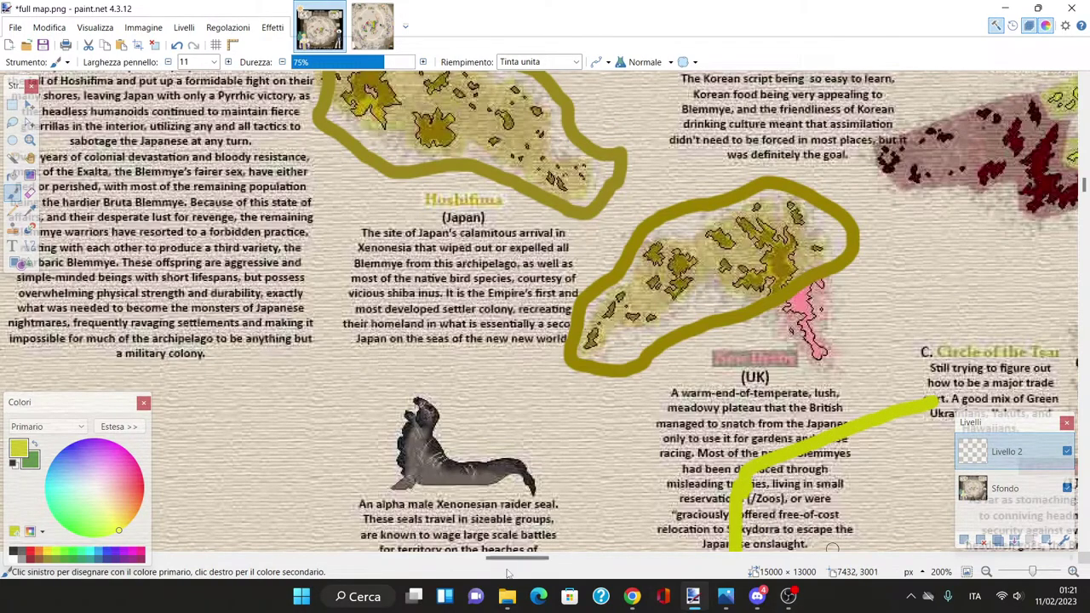
drag(520, 558, 555, 557)
scroll(352, 409, up, 1)
scroll(352, 408, down, 1)
drag(352, 409, 528, 374)
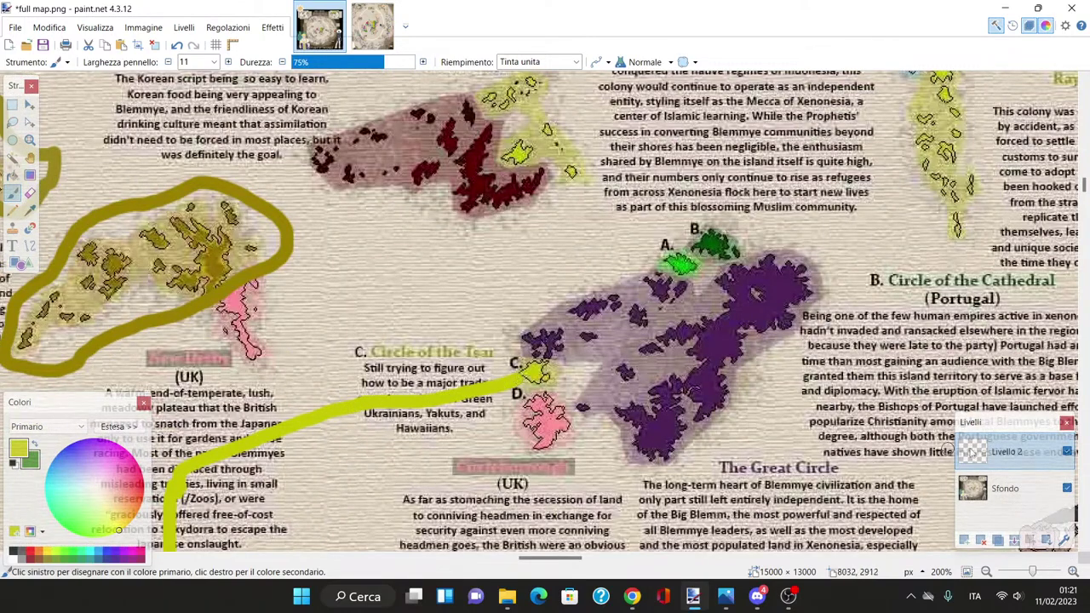
Step: Hide Livello 2 to examine the unmarked map south of the Great Circle, and show the layer again
click(1067, 452)
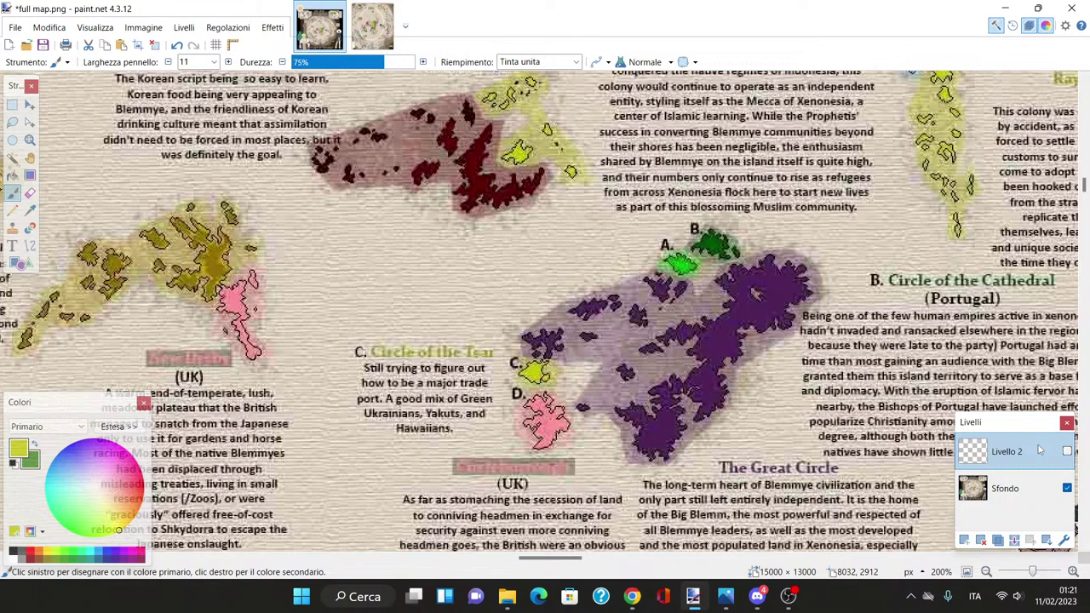
click(1039, 449)
scroll(501, 214, down, 20)
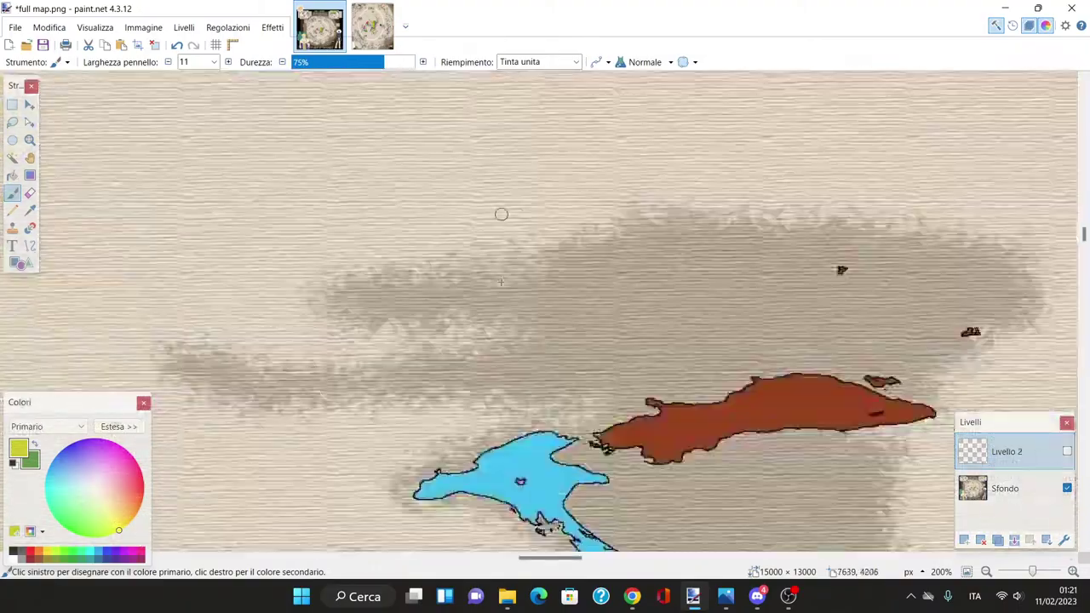
scroll(500, 214, down, 20)
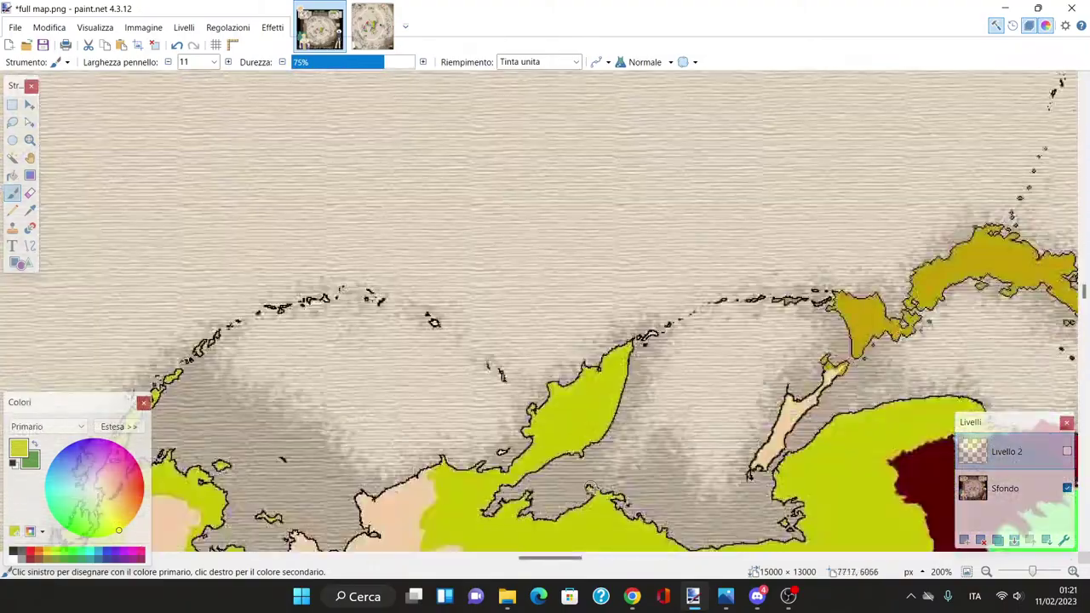
scroll(588, 553, down, 4)
scroll(588, 553, up, 12)
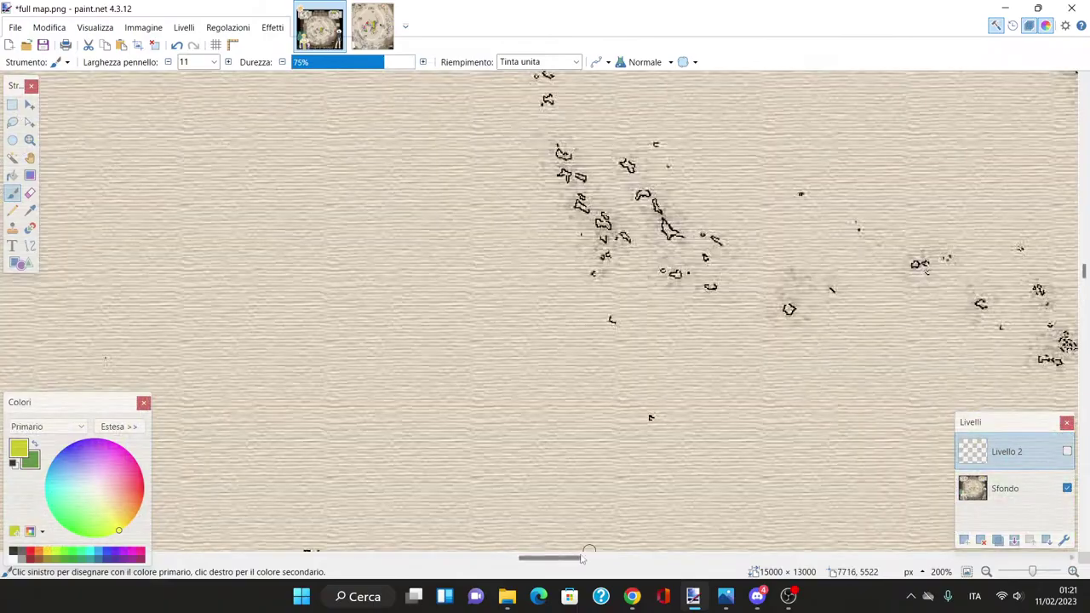
drag(582, 557, 533, 557)
scroll(544, 507, down, 3)
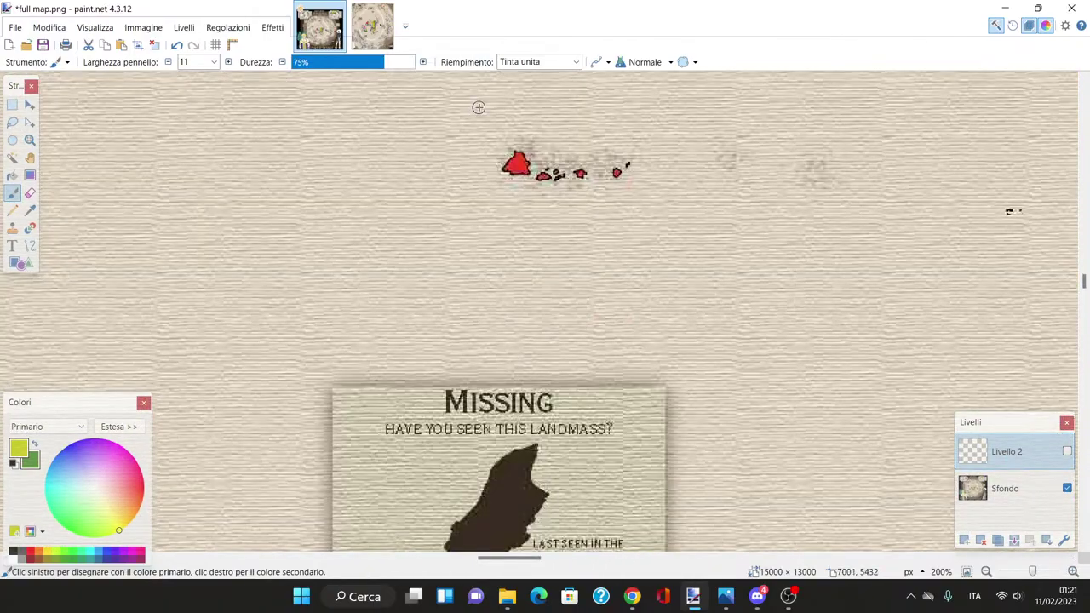
scroll(494, 278, up, 1)
scroll(479, 108, up, 2)
scroll(369, 343, up, 6)
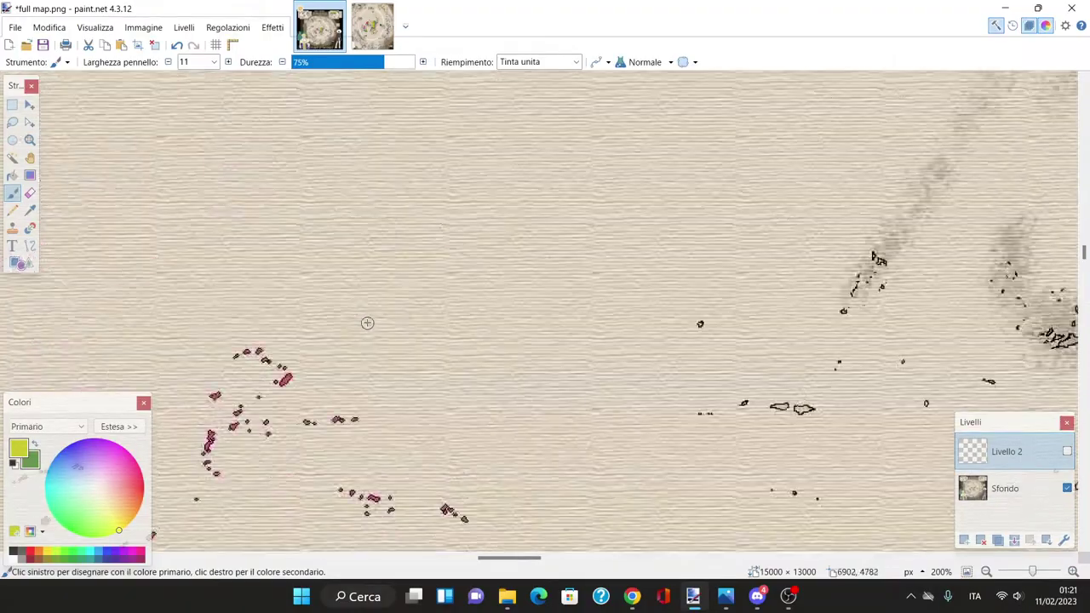
scroll(367, 322, up, 15)
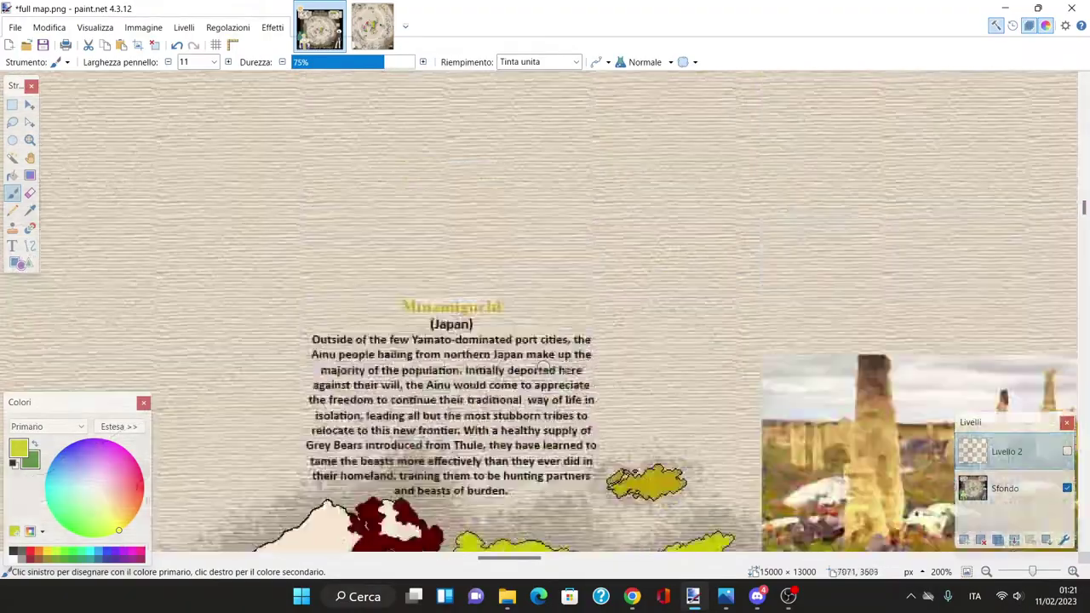
scroll(579, 375, up, 10)
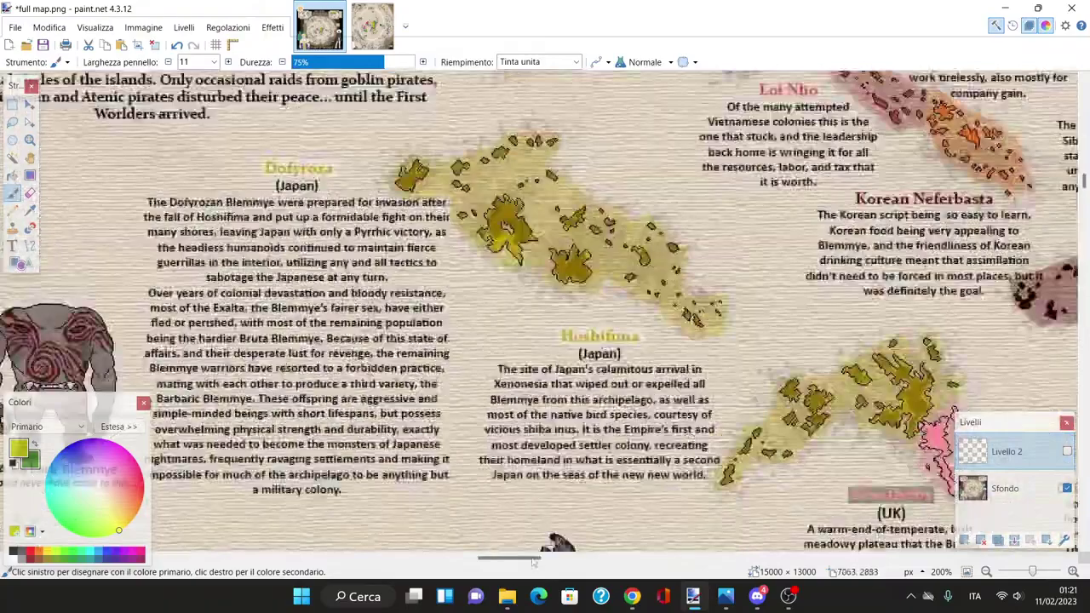
drag(530, 561, 561, 554)
click(1067, 451)
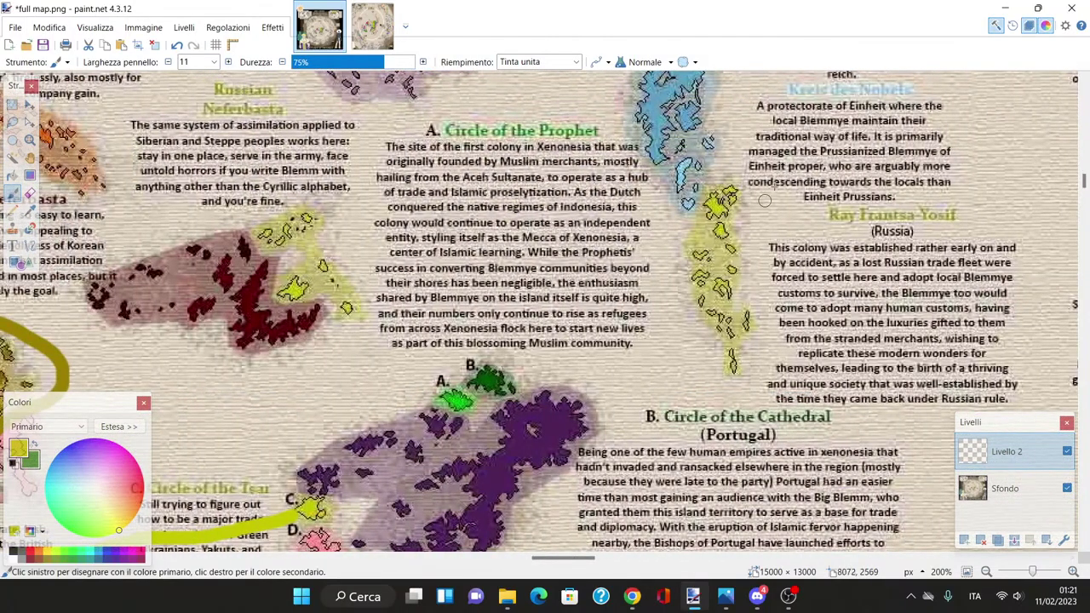
Step: Extend the yellow-green line from the Circle of the Tsar island up to the Russian Neferbasta islands
mouse_move(292, 509)
mouse_down()
mouse_move(274, 492)
mouse_move(263, 436)
mouse_move(344, 383)
mouse_move(366, 328)
mouse_move(347, 319)
mouse_up()
scroll(684, 324, up, 3)
scroll(684, 324, left, 8)
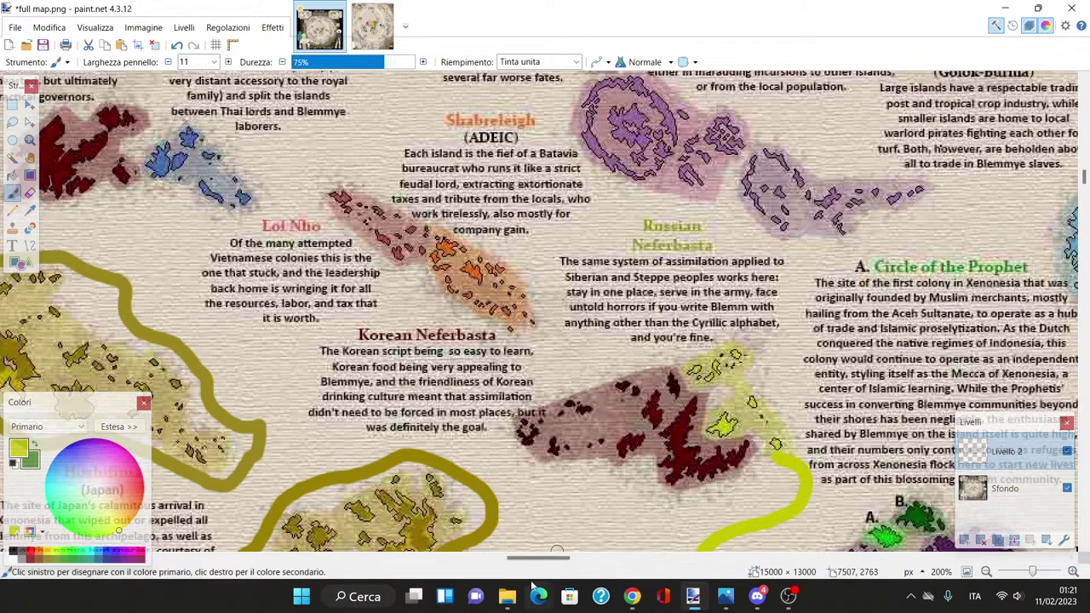
scroll(554, 567, down, 1)
scroll(545, 568, up, 1)
drag(543, 565, 563, 562)
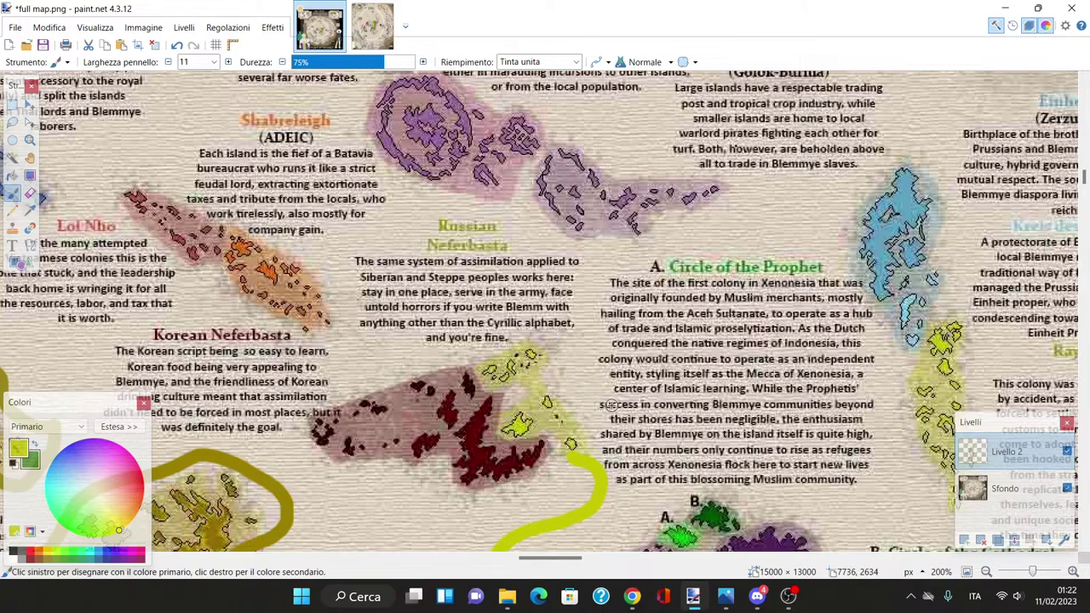
Step: Paint a yellow-green branch on Livello 2 from the line below Russian Neferbasta east to the Ray Frantsa-Yosif islands
scroll(586, 397, down, 10)
scroll(570, 545, right, 5)
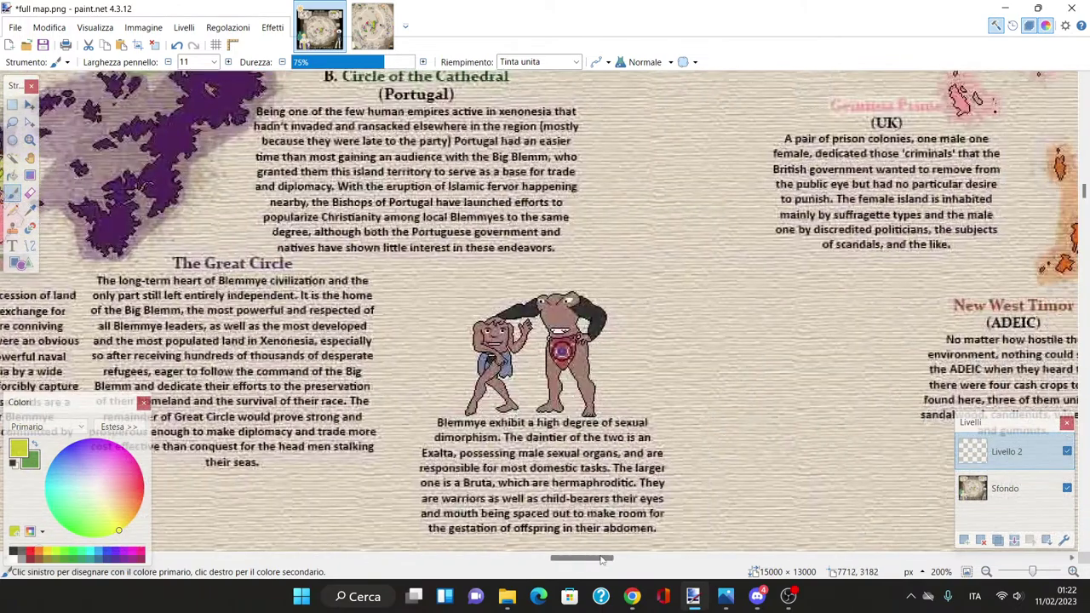
scroll(562, 528, left, 6)
scroll(554, 502, up, 8)
scroll(549, 489, up, 3)
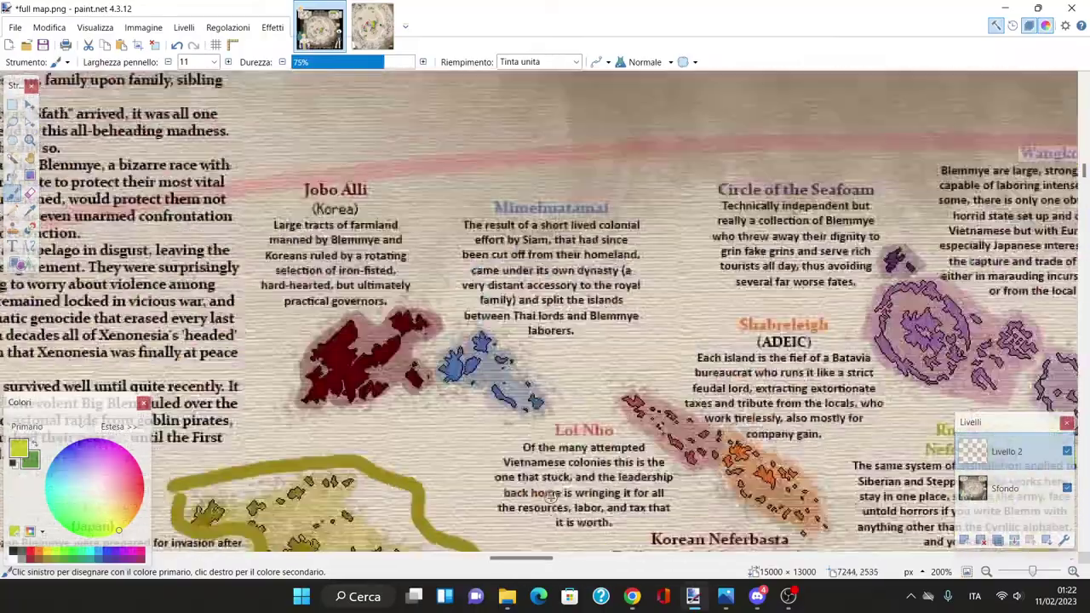
scroll(562, 502, down, 8)
scroll(575, 510, right, 3)
scroll(583, 536, right, 10)
scroll(578, 545, left, 3)
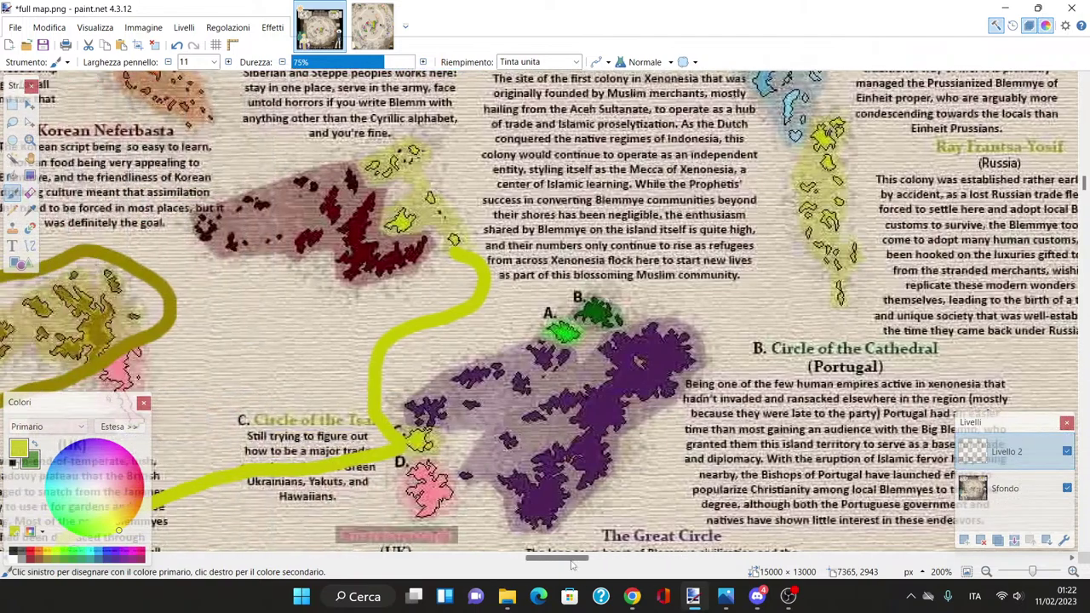
scroll(477, 477, up, 5)
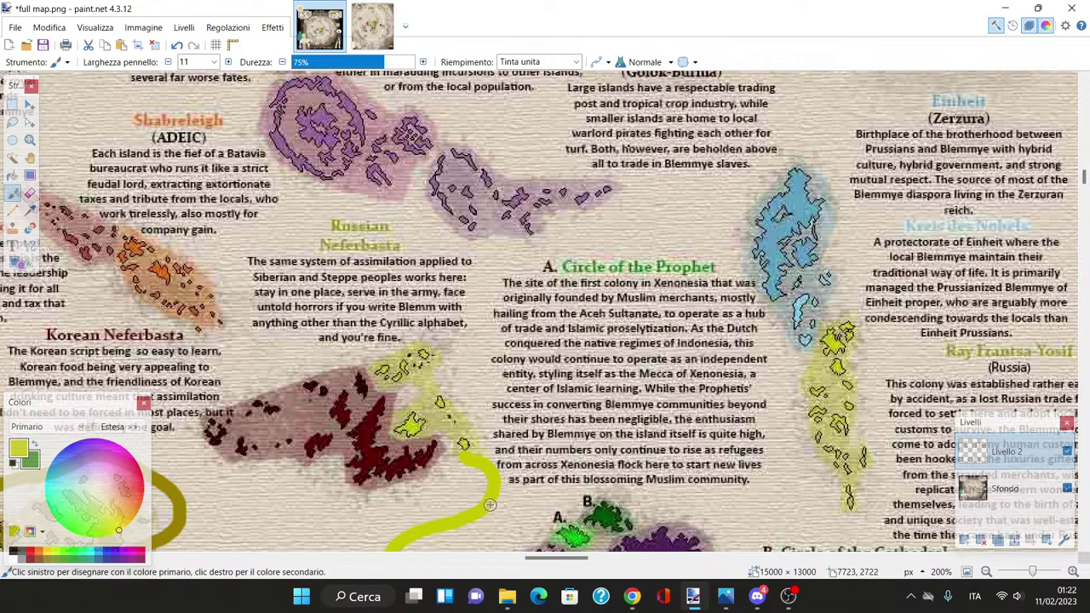
mouse_move(489, 504)
mouse_down()
mouse_move(515, 483)
mouse_move(807, 436)
mouse_up()
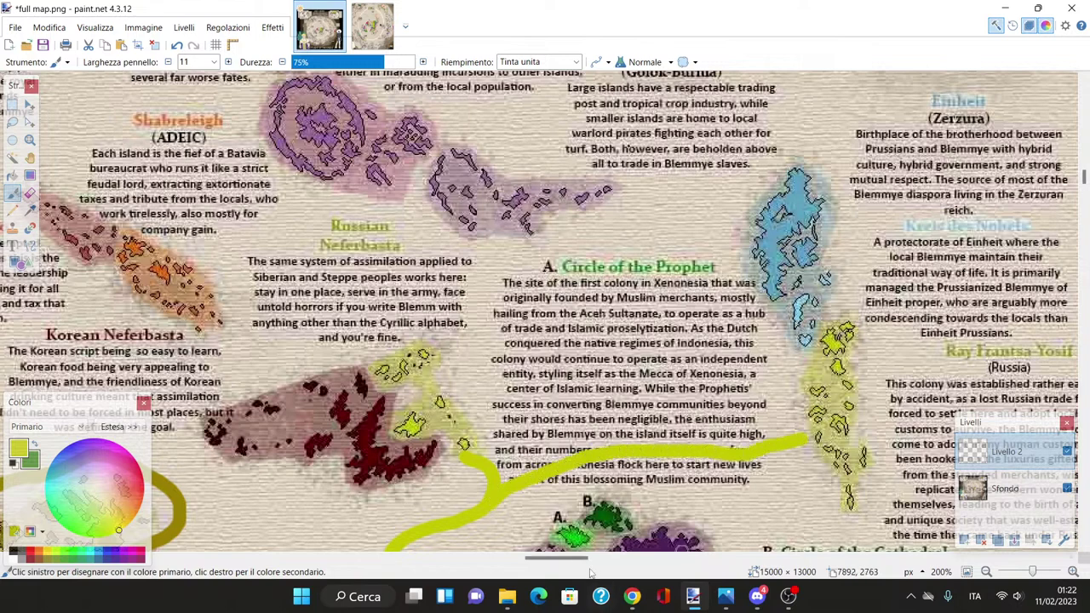
Step: Examine the map east and southeast of Ray Frantsa-Yosif, past New West Timor to the Sapiens-Zhuado relations legend, for further Russian colonies
scroll(591, 562, right, 2)
scroll(592, 562, right, 4)
scroll(567, 503, down, 1)
scroll(542, 262, down, 1)
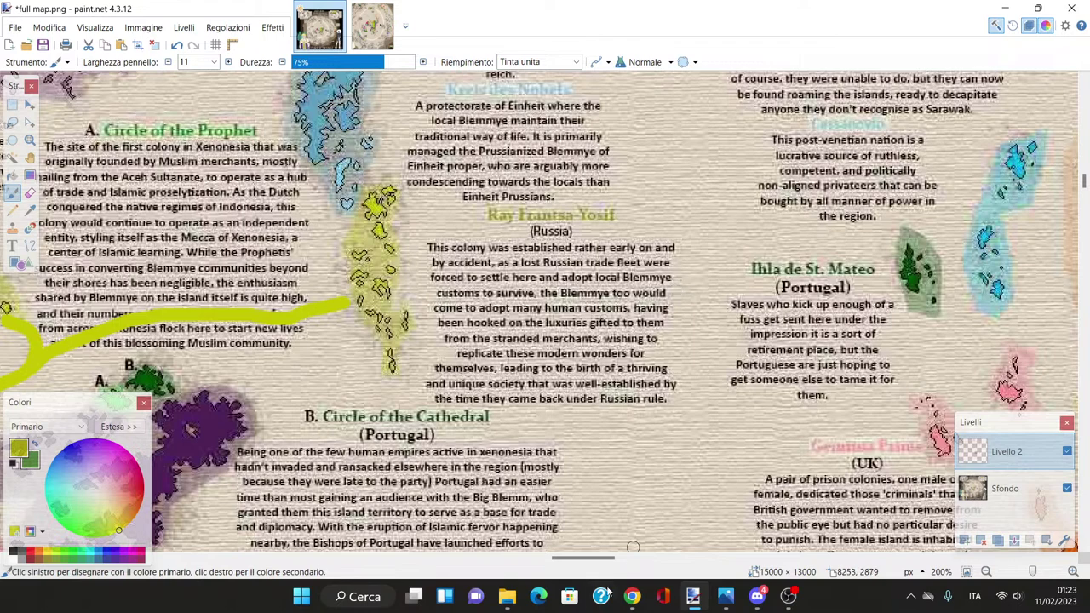
drag(595, 560, 566, 560)
scroll(545, 465, up, 4)
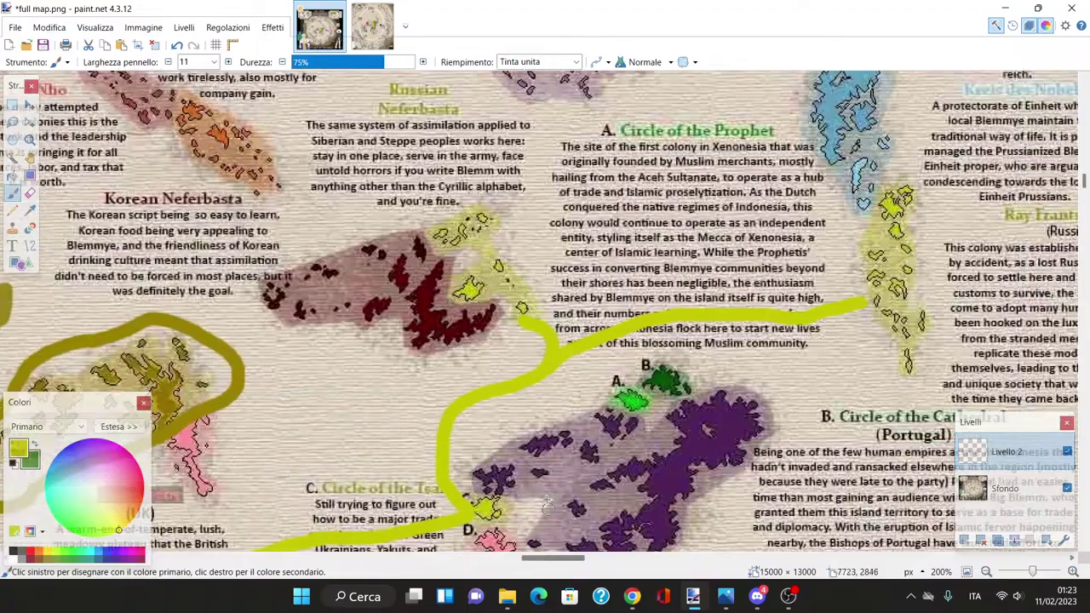
scroll(545, 464, down, 4)
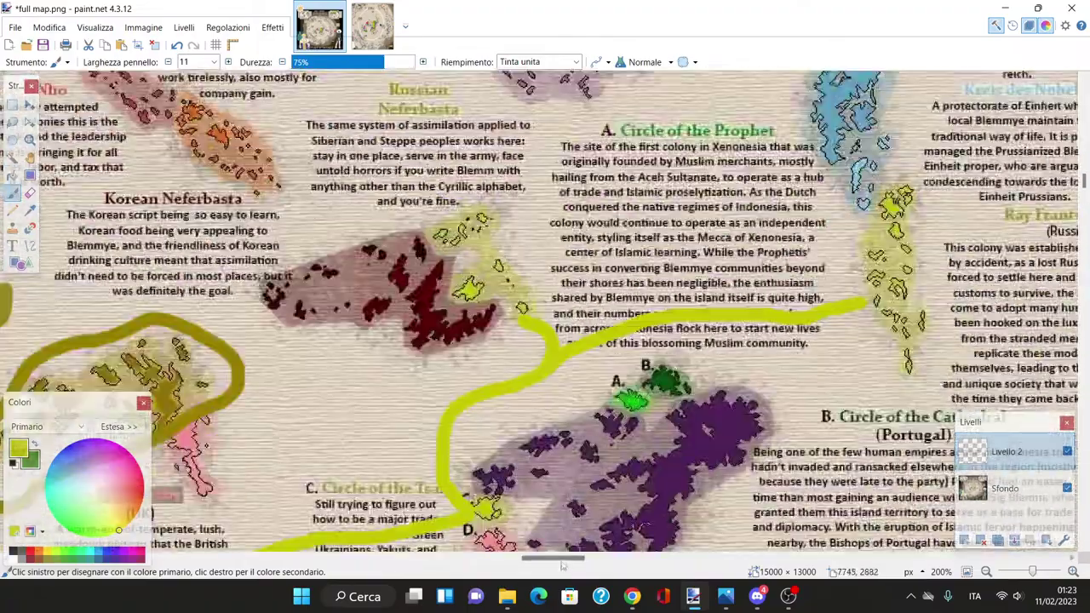
drag(571, 559, 619, 555)
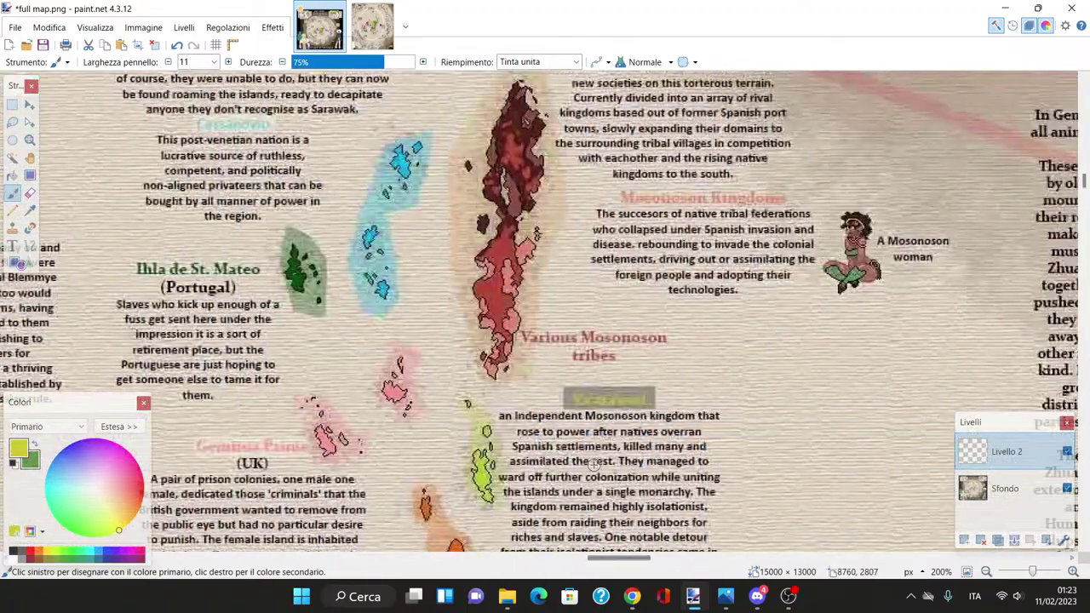
scroll(610, 502, down, 3)
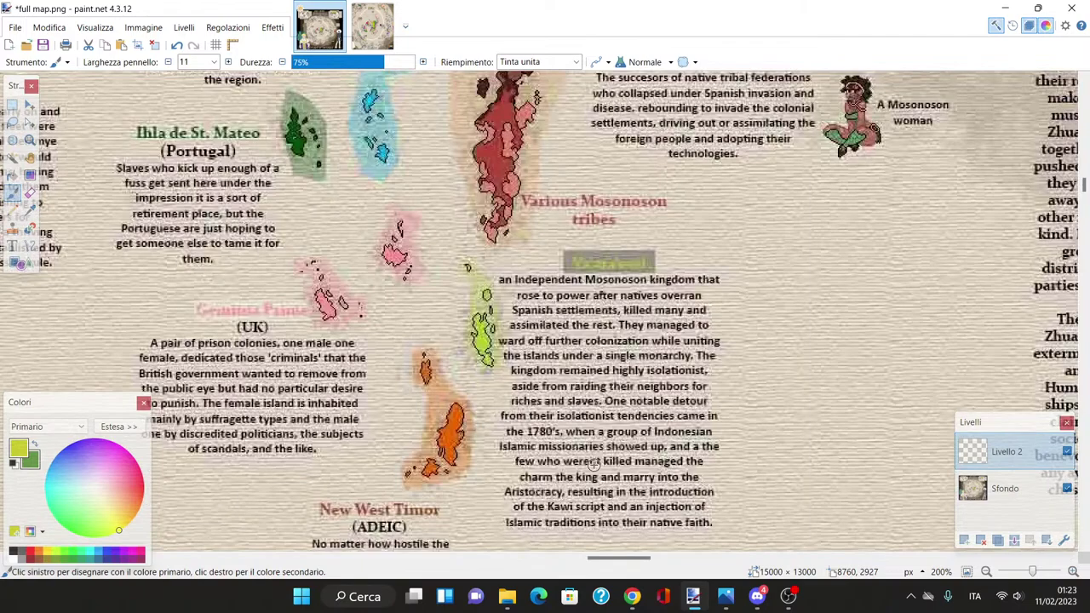
scroll(593, 462, down, 2)
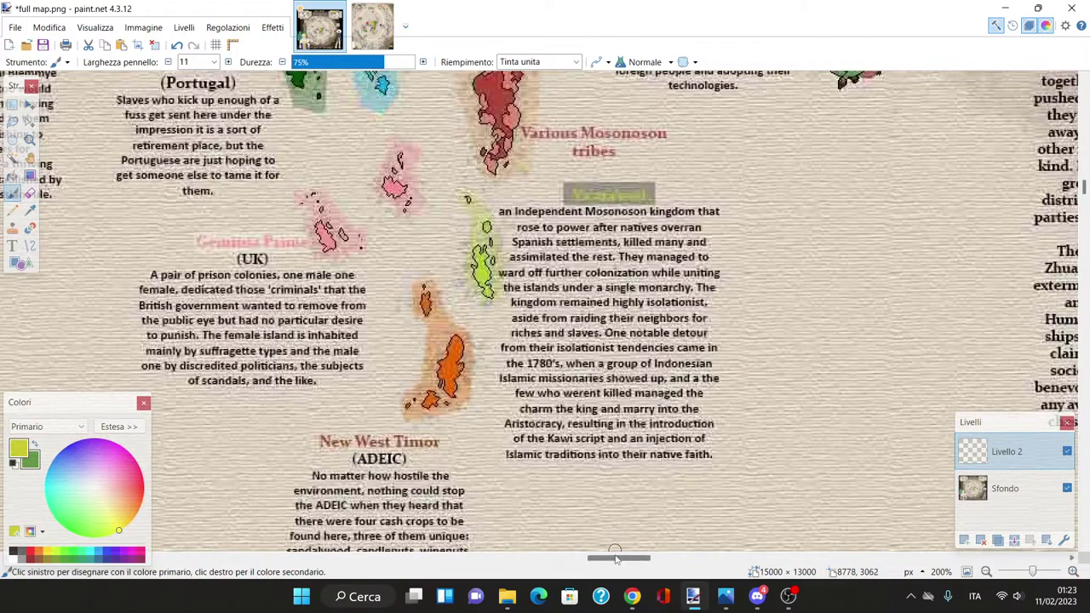
drag(616, 558, 649, 559)
scroll(650, 559, down, 10)
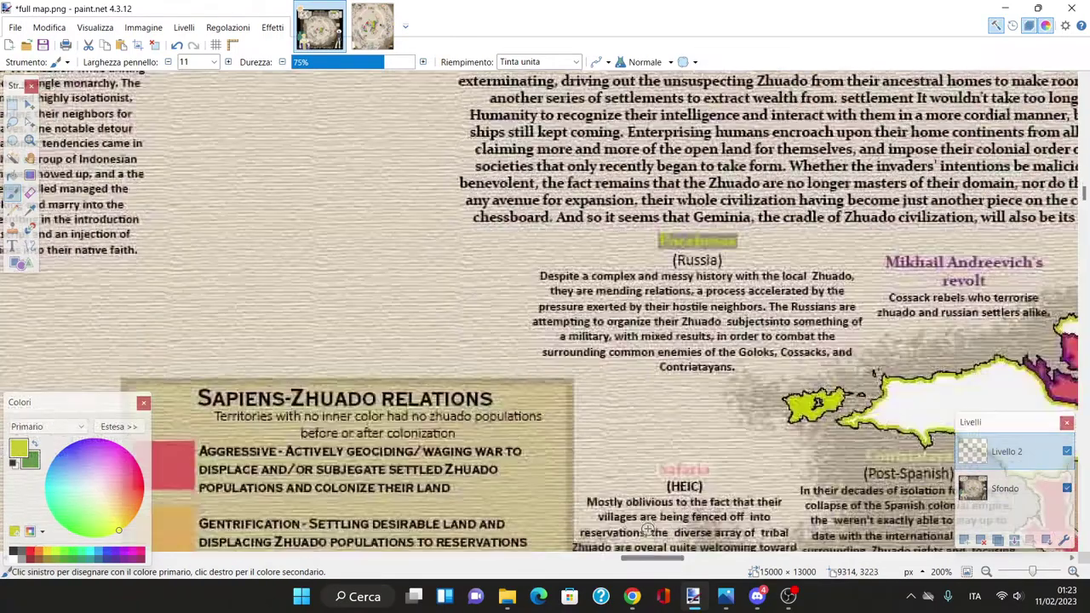
scroll(652, 560, up, 5)
scroll(655, 562, left, 15)
scroll(528, 498, up, 5)
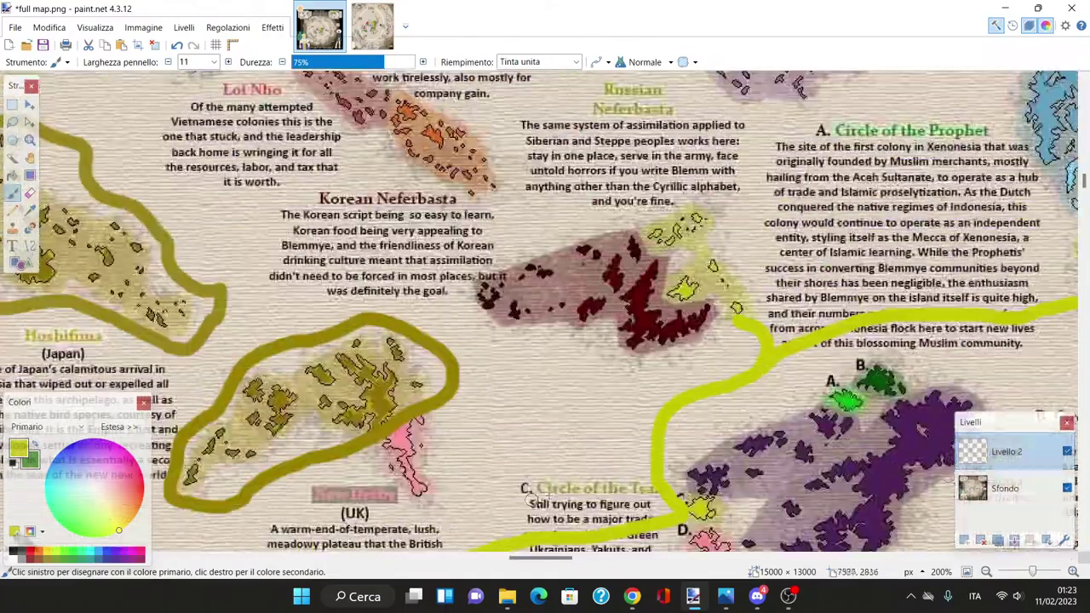
Step: Toggle Livello 2 off and on repeatedly to compare the marked and unmarked map, leaving the layer hidden
click(1066, 452)
click(1066, 453)
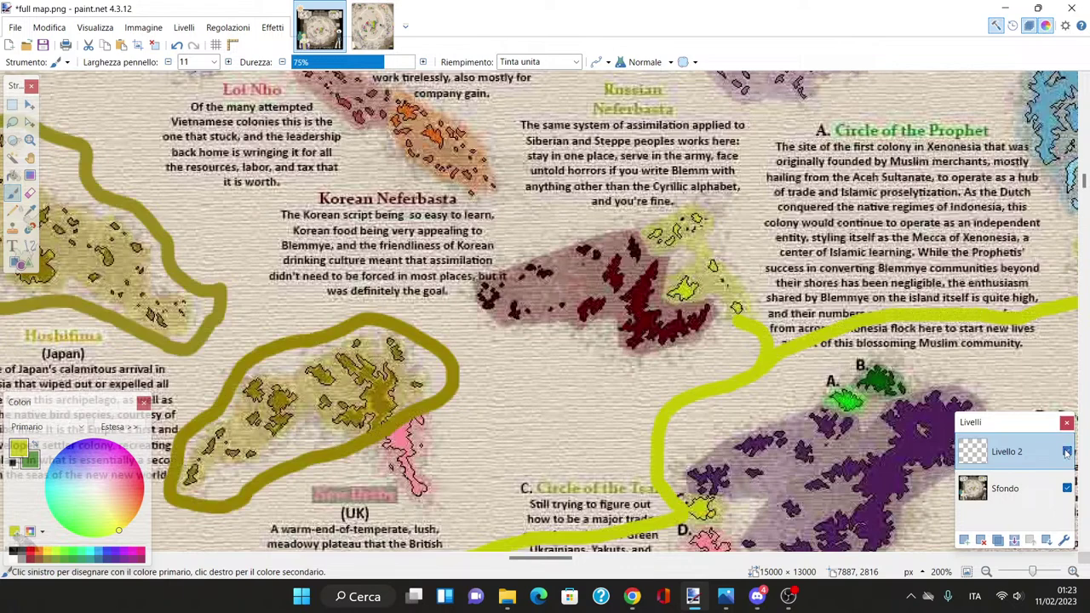
click(1066, 452)
click(1066, 452)
click(1067, 452)
click(1067, 452)
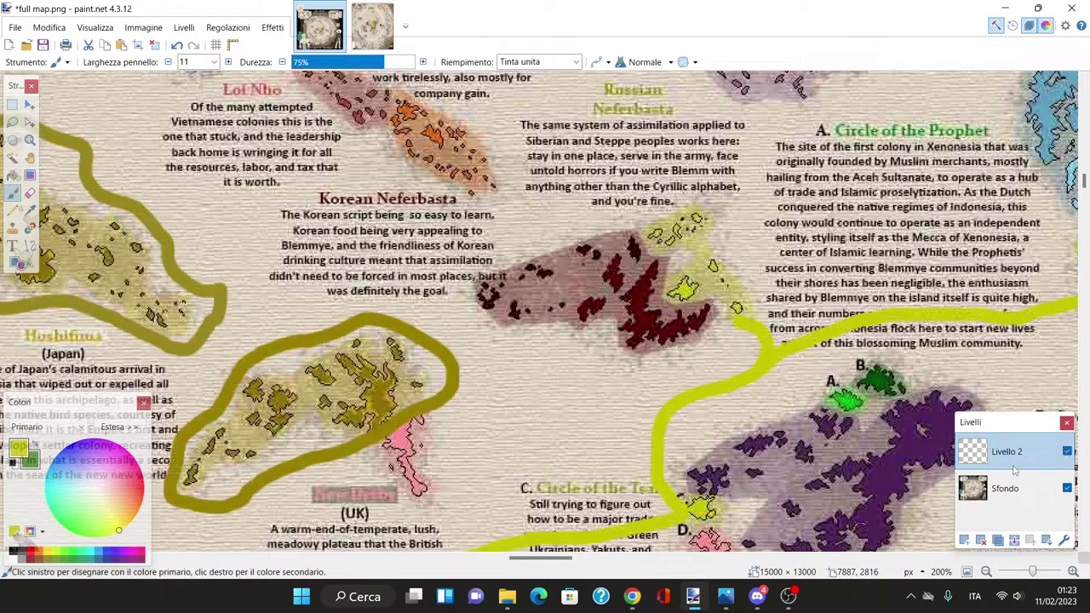
click(1066, 452)
Step: Sample the pink of the British territory at the Serpents' Gate from the Sfondo layer and switch to the brush
scroll(387, 242, down, 5)
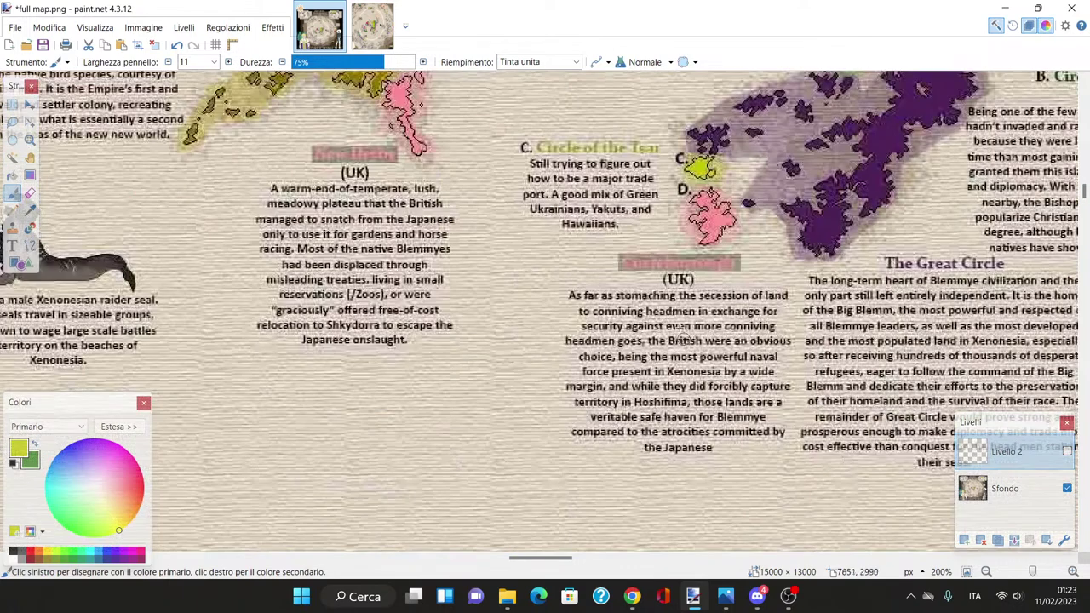
click(29, 209)
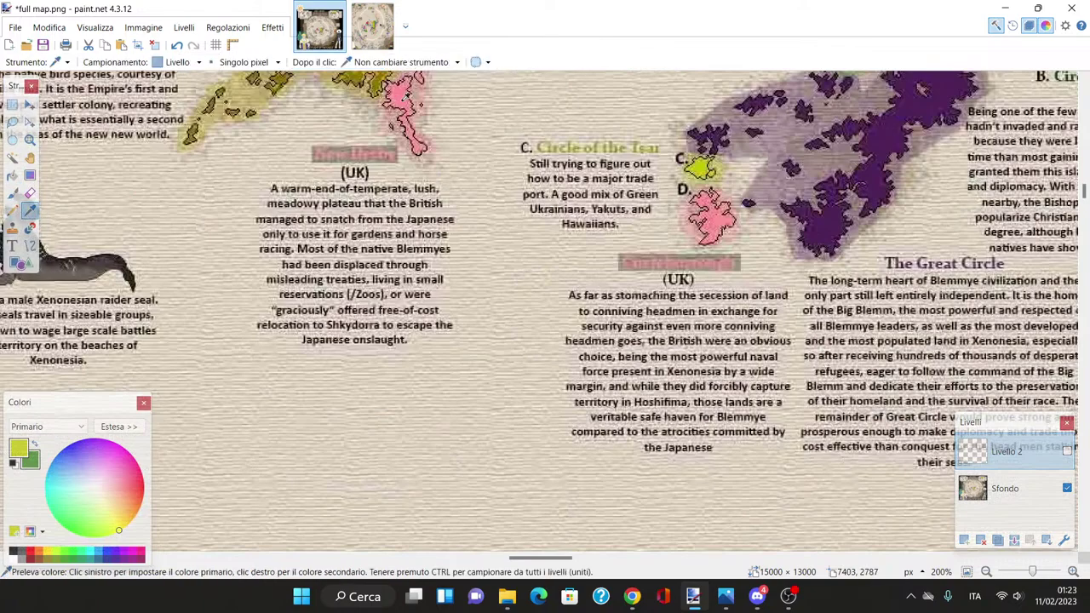
click(1004, 488)
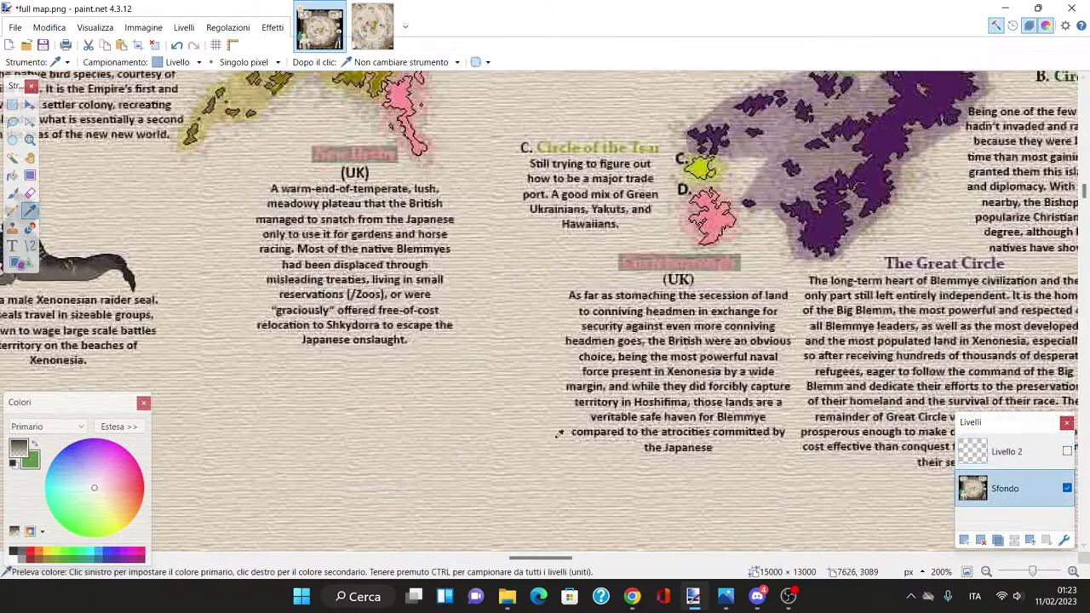
scroll(503, 412, down, 15)
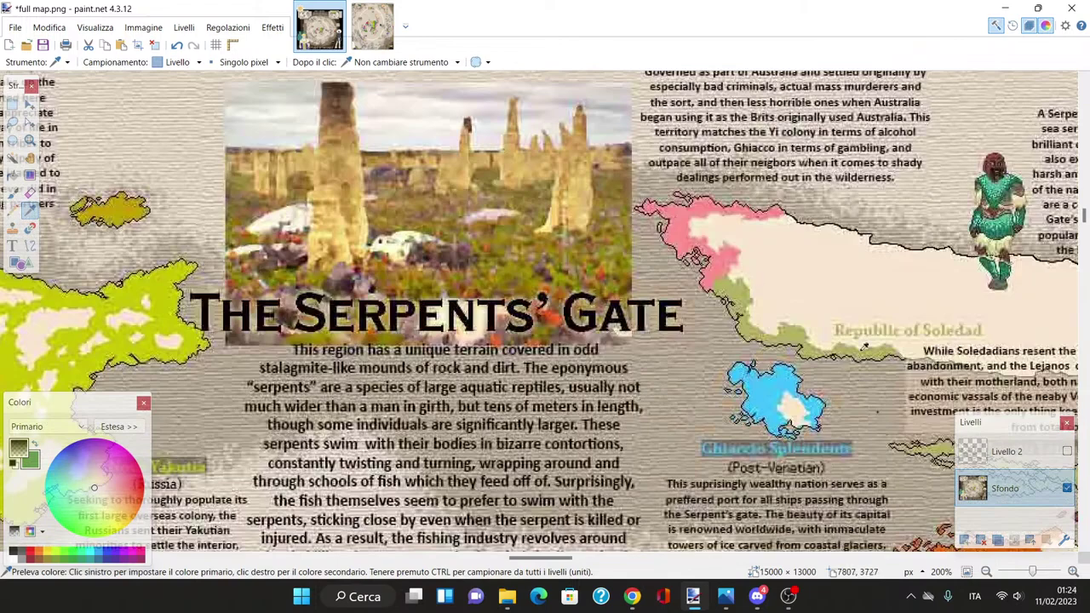
click(677, 222)
click(12, 192)
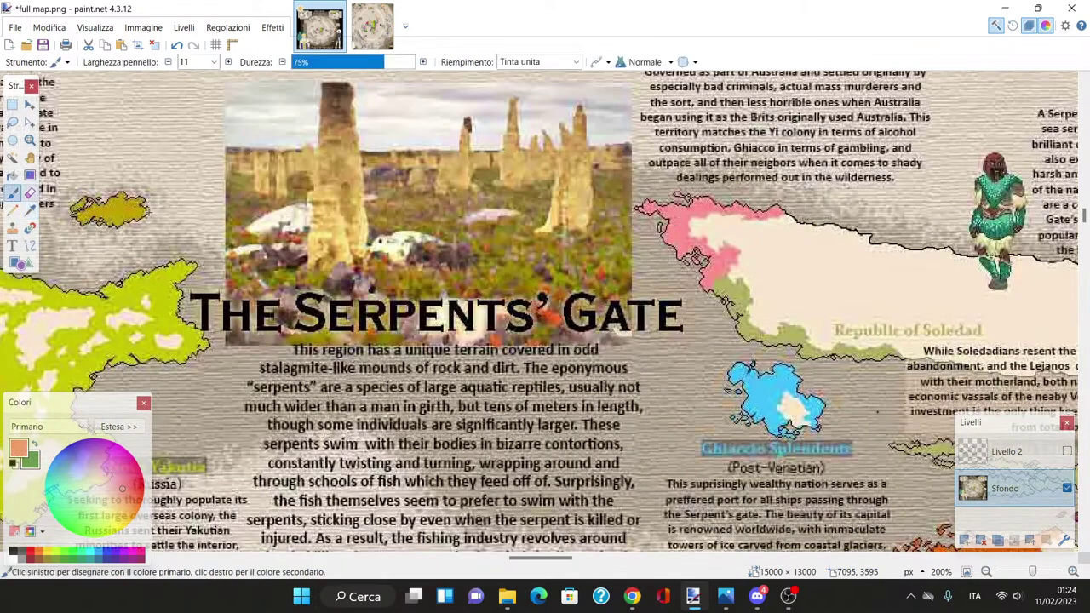
Step: Try painting a pink line on Sfondo running south from the British territory at the Serpents' Gate
scroll(724, 255, up, 2)
scroll(724, 326, up, 1)
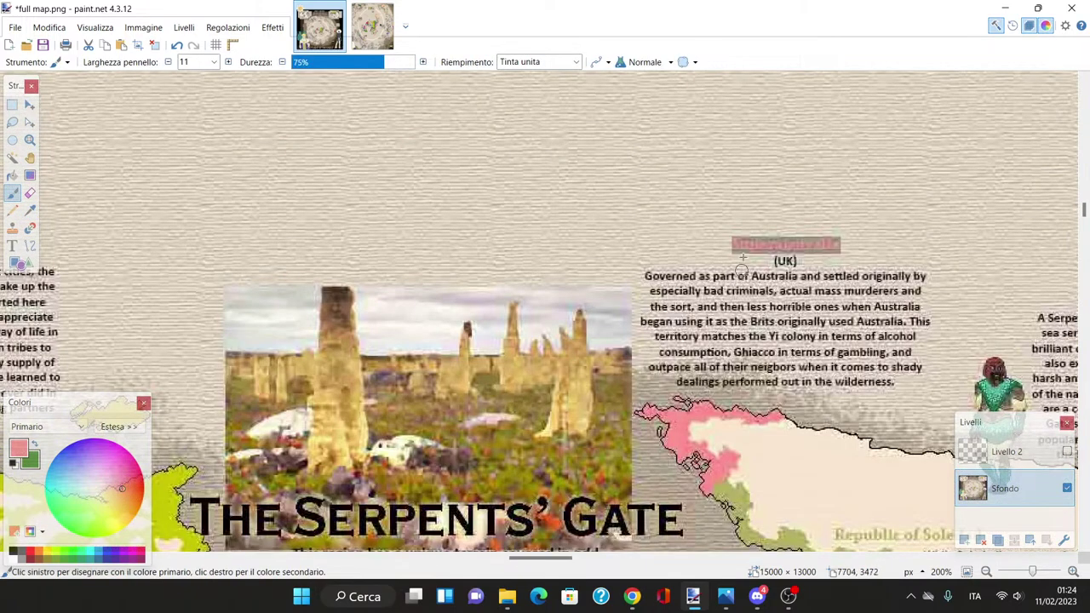
scroll(650, 301, down, 5)
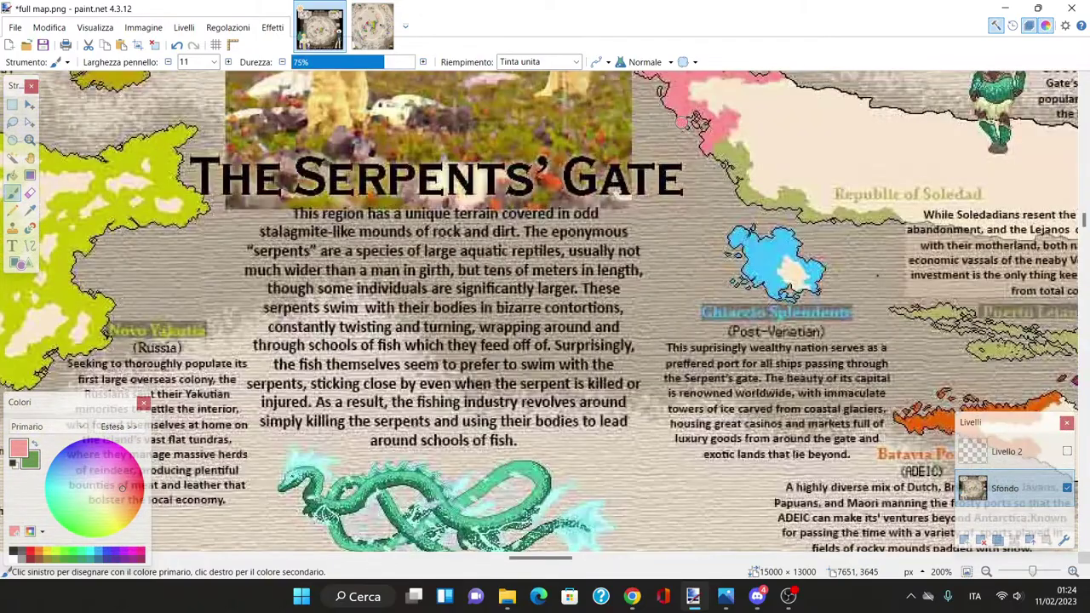
mouse_move(681, 123)
mouse_down()
mouse_move(691, 545)
mouse_move(858, 547)
mouse_move(936, 421)
mouse_up()
drag(540, 557, 584, 557)
mouse_move(157, 441)
mouse_down()
mouse_move(213, 421)
mouse_move(760, 372)
mouse_up()
scroll(423, 400, up, 20)
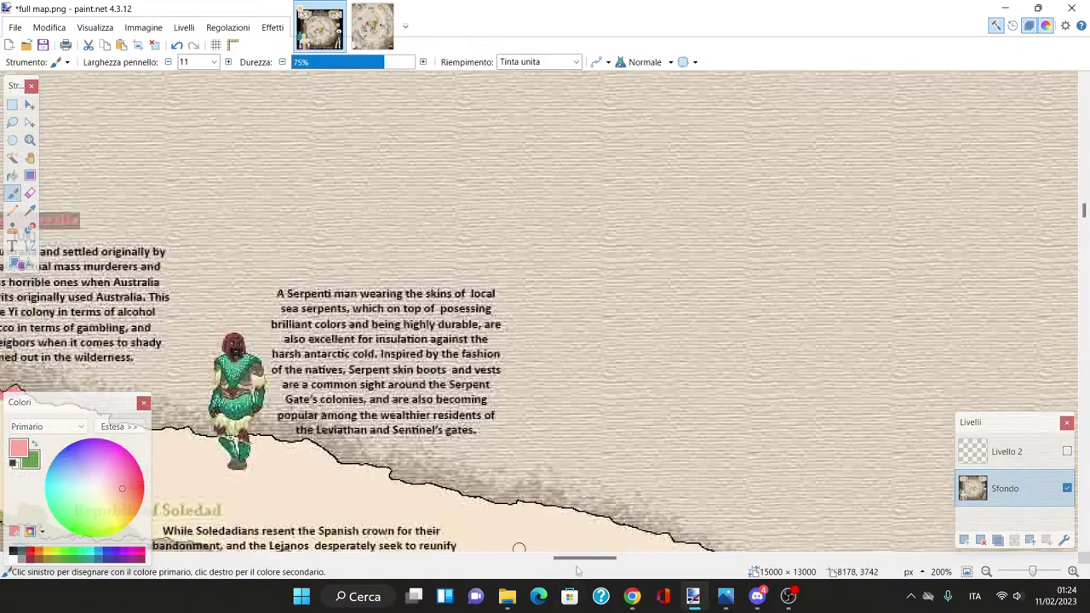
Step: Try painting a pink line on Sfondo from the British Serpents' Gate territory north toward the British colonies near the Great Circle
drag(577, 562, 552, 562)
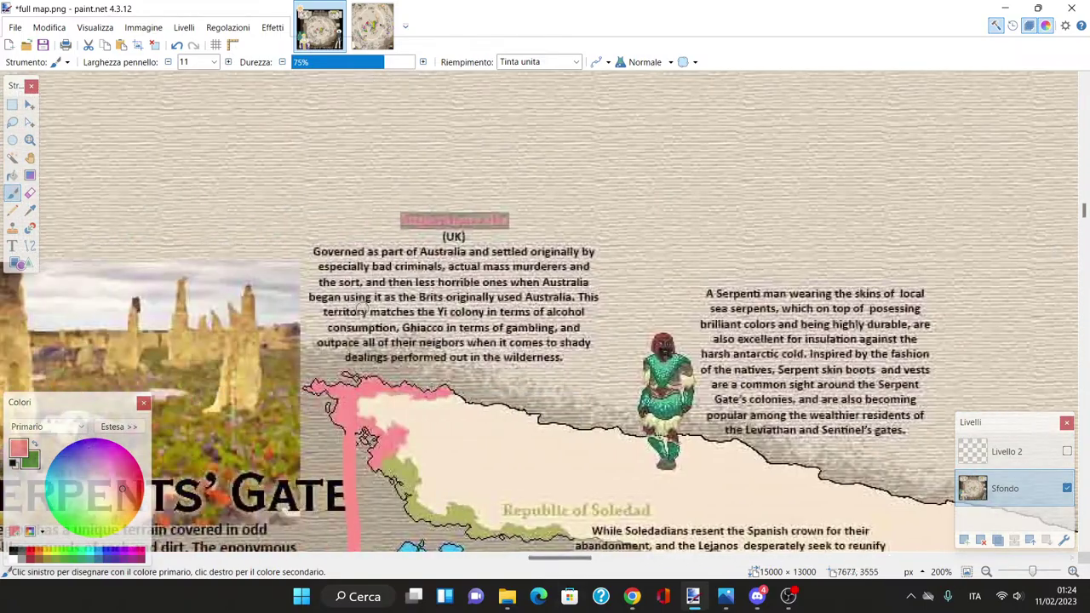
scroll(525, 344, up, 15)
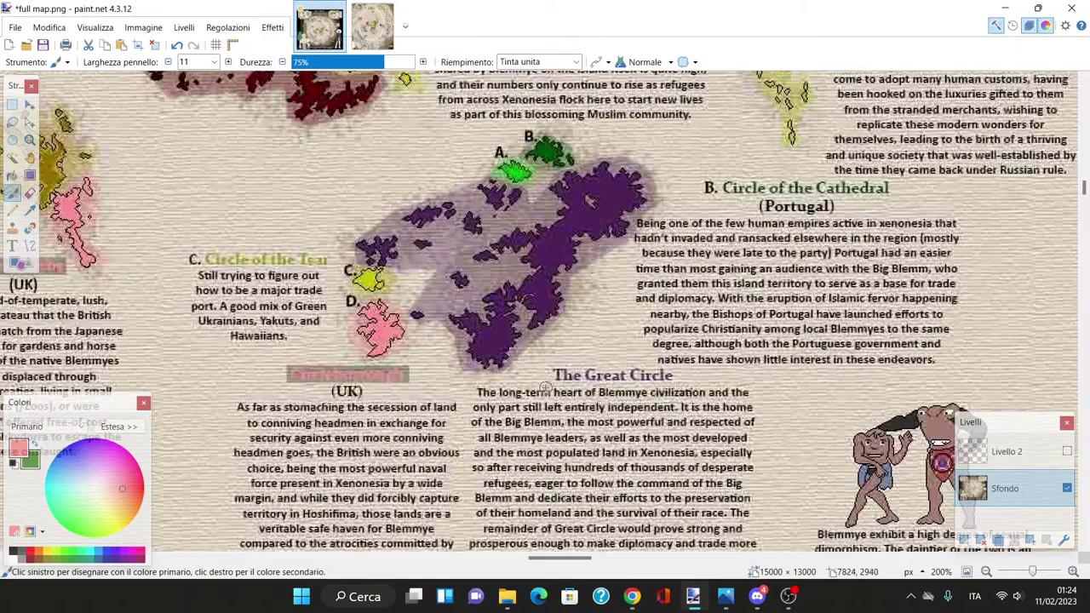
scroll(567, 375, down, 8)
scroll(554, 520, down, 5)
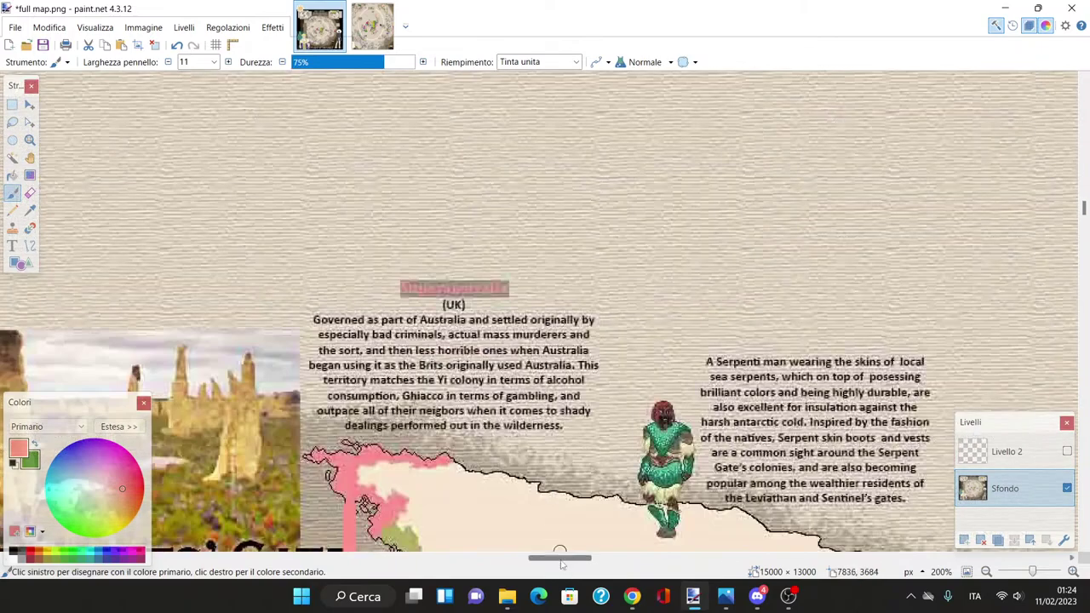
drag(562, 562, 556, 562)
scroll(543, 561, up, 1)
scroll(543, 562, right, 2)
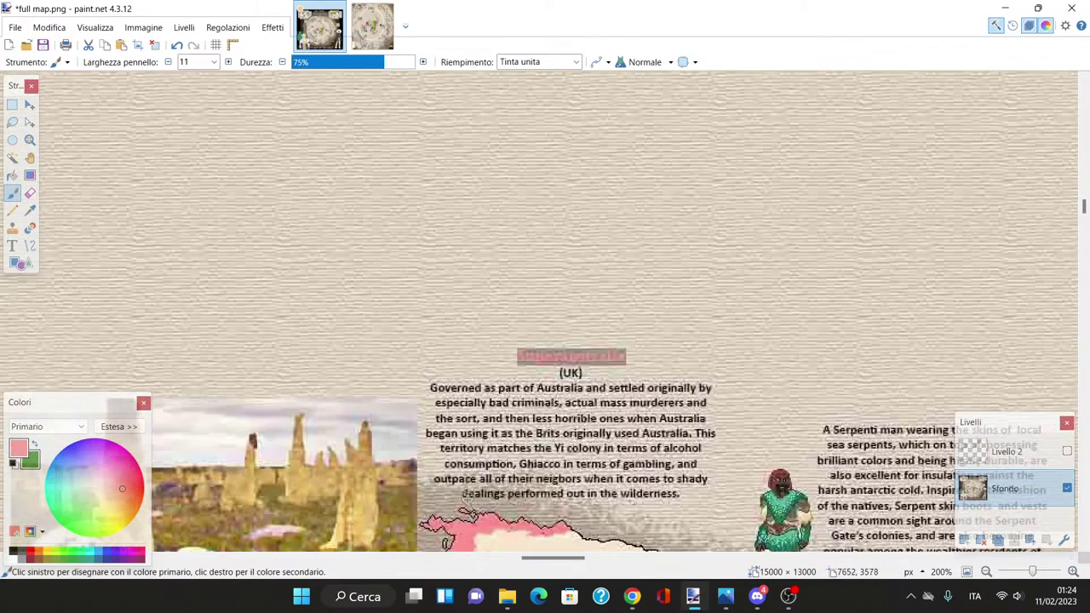
mouse_move(470, 498)
mouse_down()
mouse_move(331, 253)
mouse_move(312, 145)
mouse_up()
scroll(312, 145, up, 5)
drag(315, 424, 399, 153)
scroll(300, 297, up, 5)
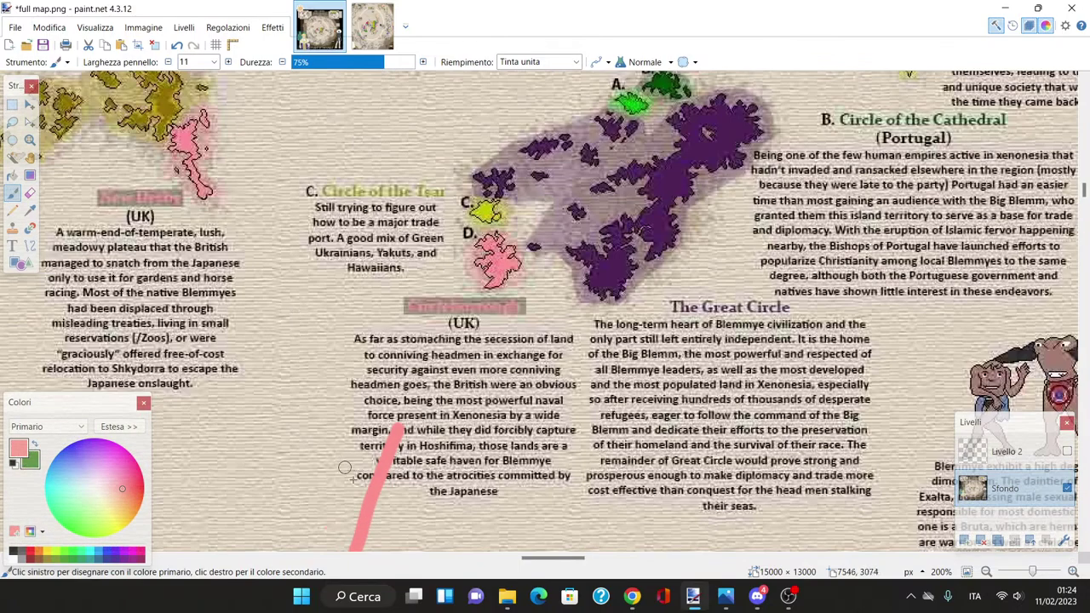
Step: Try branching the pink line on Sfondo to New Derby and to British island D beside the Great Circle
mouse_move(372, 509)
mouse_down()
mouse_move(299, 341)
mouse_move(219, 215)
mouse_move(188, 193)
mouse_up()
mouse_move(401, 428)
mouse_down()
mouse_move(397, 351)
mouse_move(470, 269)
mouse_up()
drag(562, 559, 544, 558)
scroll(649, 229, up, 5)
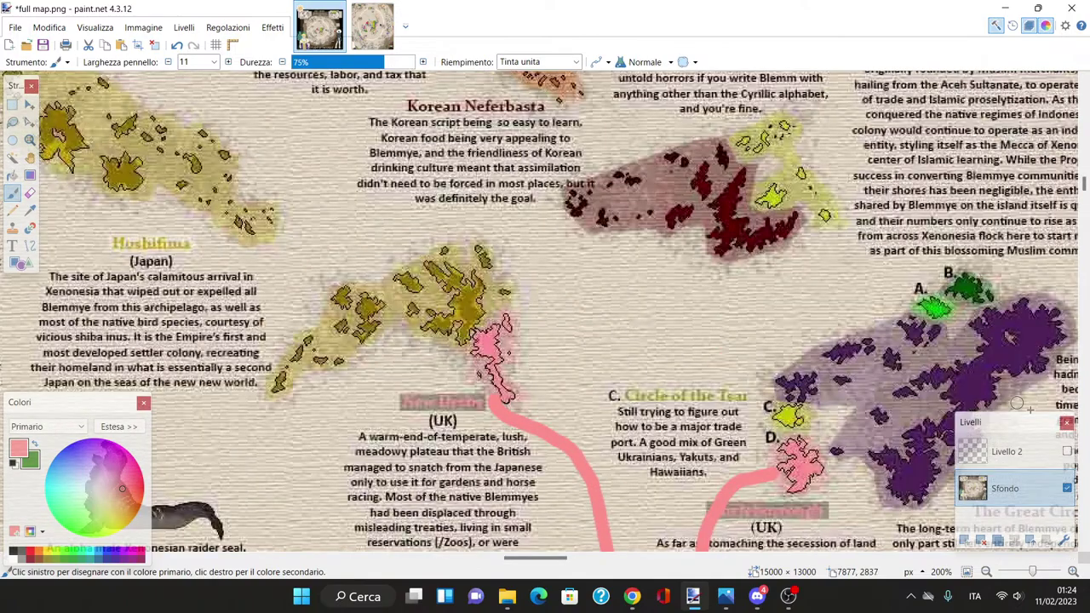
Step: Undo the pink connecting strokes painted on the Sfondo layer
click(176, 45)
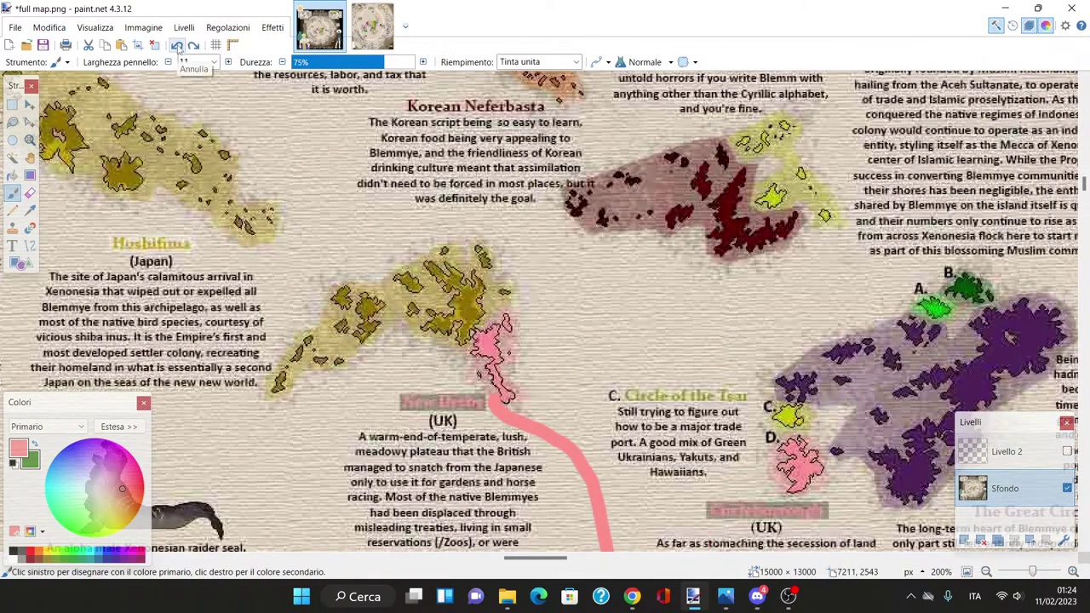
click(177, 45)
scroll(349, 220, down, 20)
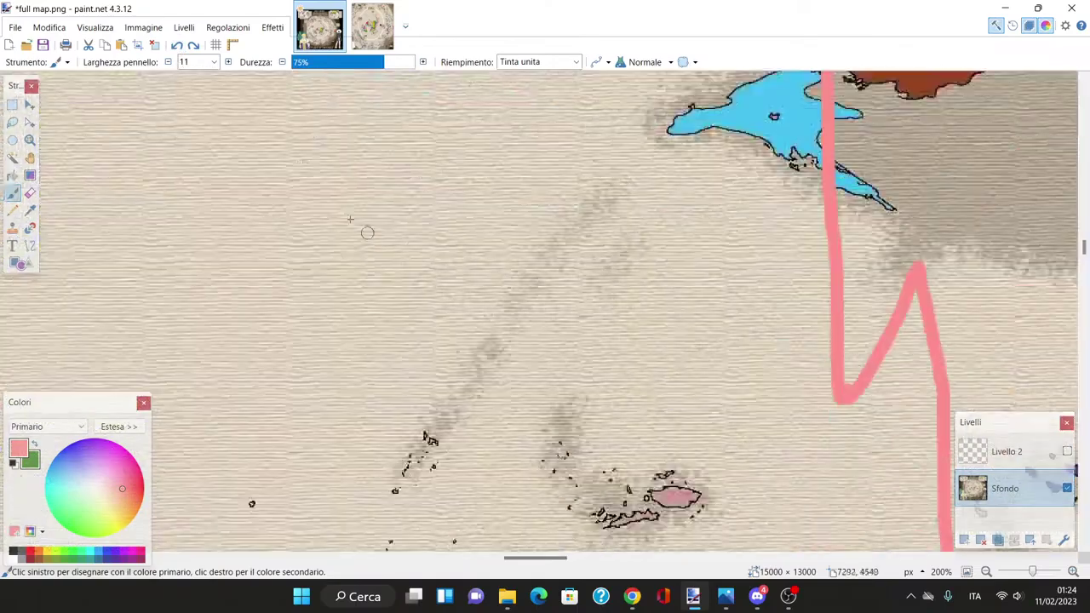
click(176, 45)
scroll(819, 475, down, 5)
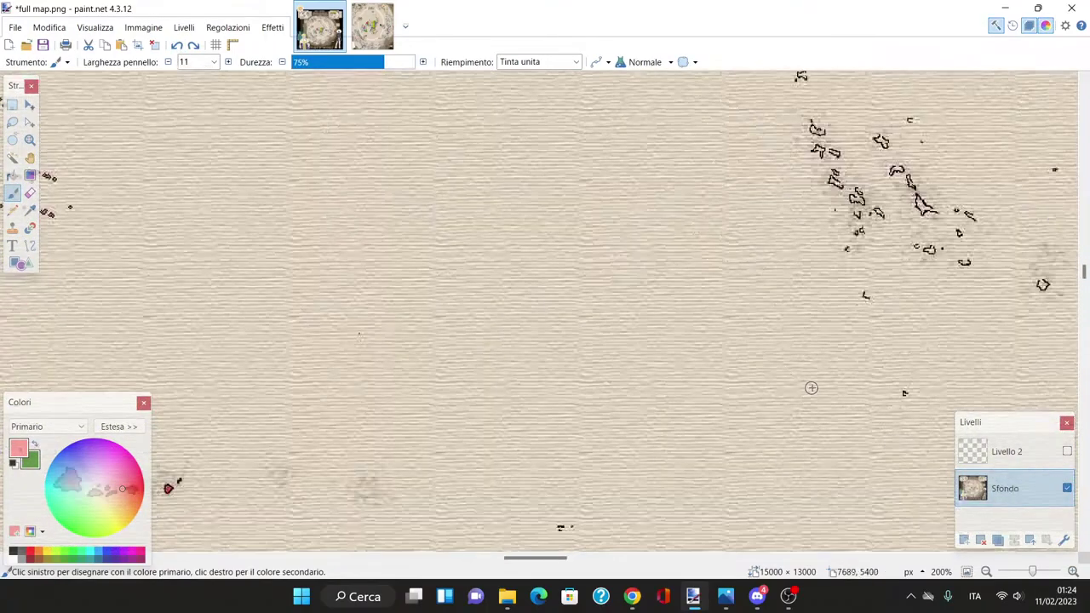
Step: Return to the Great Circle area and show Livello 2 again
scroll(819, 475, up, 20)
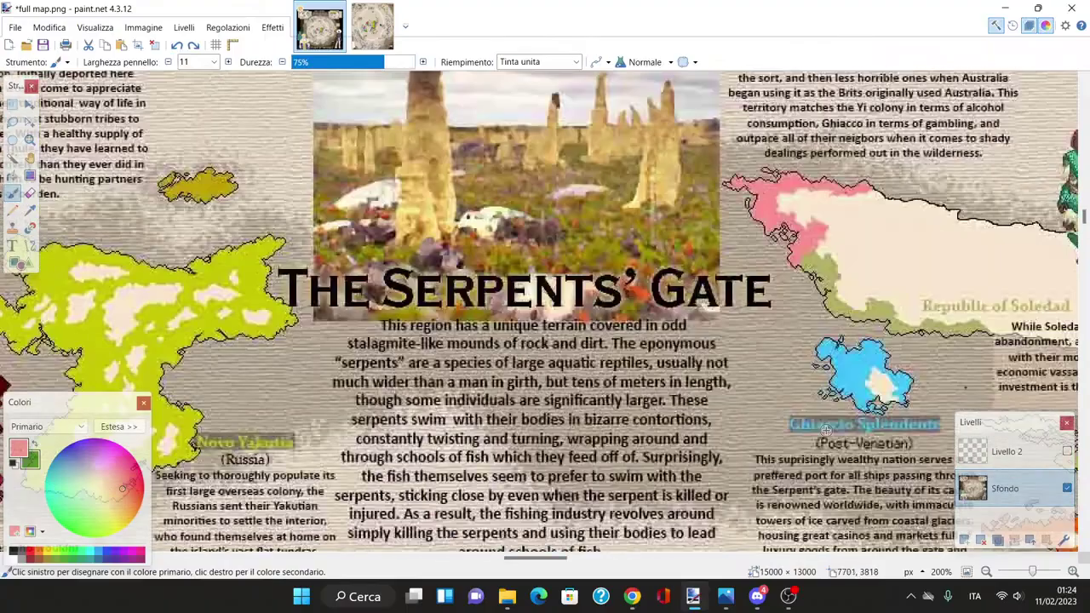
scroll(826, 432, up, 9)
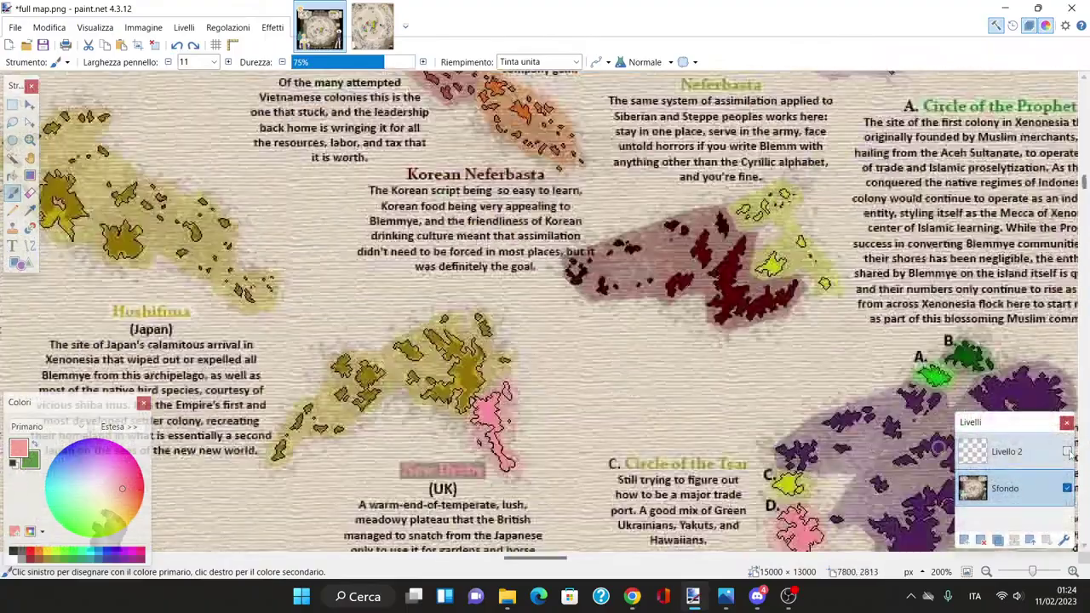
scroll(584, 570, right, 4)
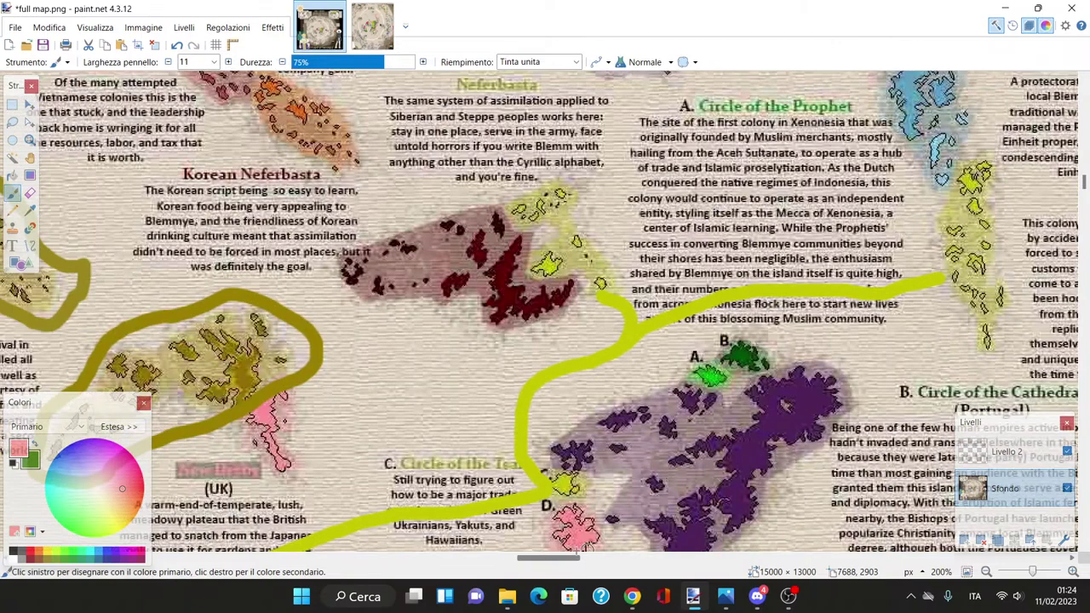
Step: Outline the New Derby territory and British island D beside the Great Circle with pink brush loops on Livello 2
scroll(553, 416, down, 5)
mouse_move(290, 225)
mouse_down()
mouse_move(317, 117)
mouse_move(279, 124)
mouse_move(252, 177)
mouse_move(291, 228)
mouse_up()
click(176, 45)
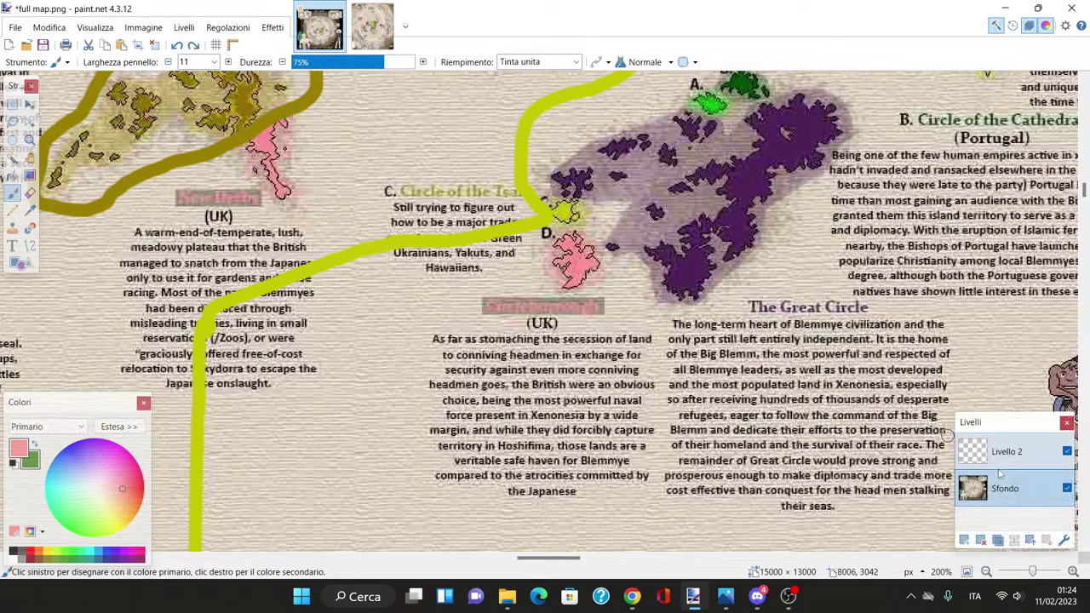
mouse_move(291, 115)
mouse_down()
mouse_move(322, 145)
mouse_move(311, 223)
mouse_move(242, 181)
mouse_move(227, 152)
mouse_move(291, 118)
mouse_up()
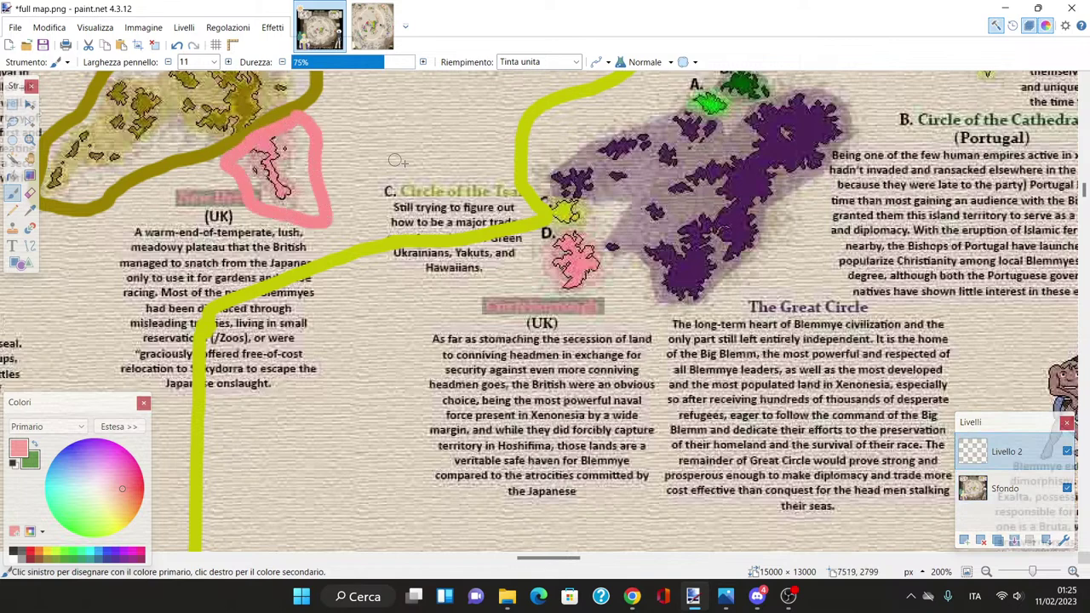
mouse_move(545, 227)
mouse_down()
mouse_move(530, 237)
mouse_move(531, 277)
mouse_move(589, 298)
mouse_move(610, 249)
mouse_move(562, 223)
mouse_move(533, 225)
mouse_up()
scroll(438, 354, up, 3)
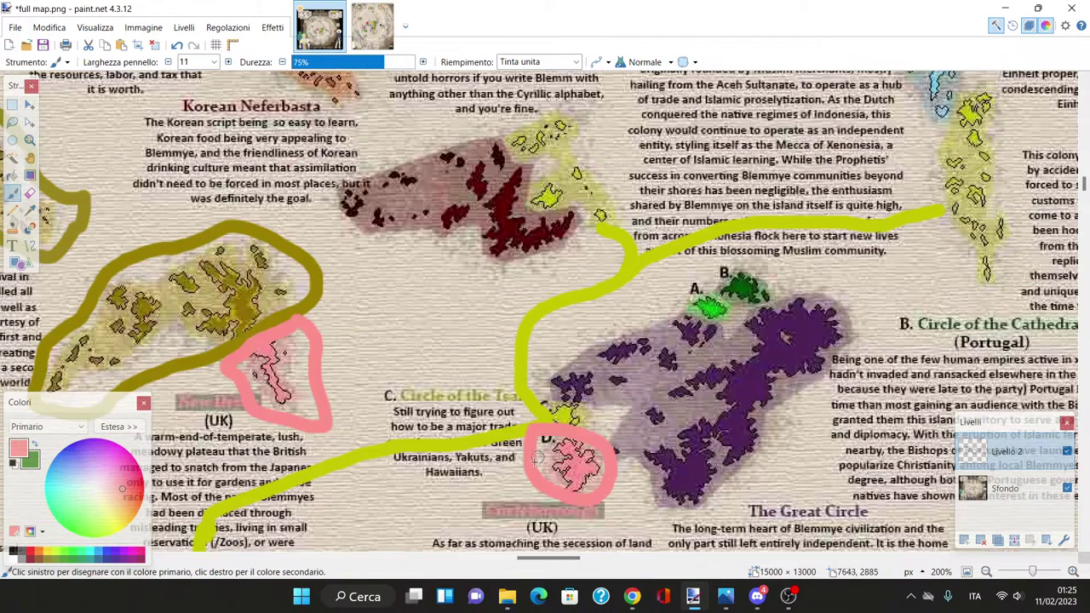
Step: Hide Livello 2 and read the descriptions of New Derby, British island D and the neighbouring colonies
scroll(573, 542, left, 5)
scroll(539, 509, down, 1)
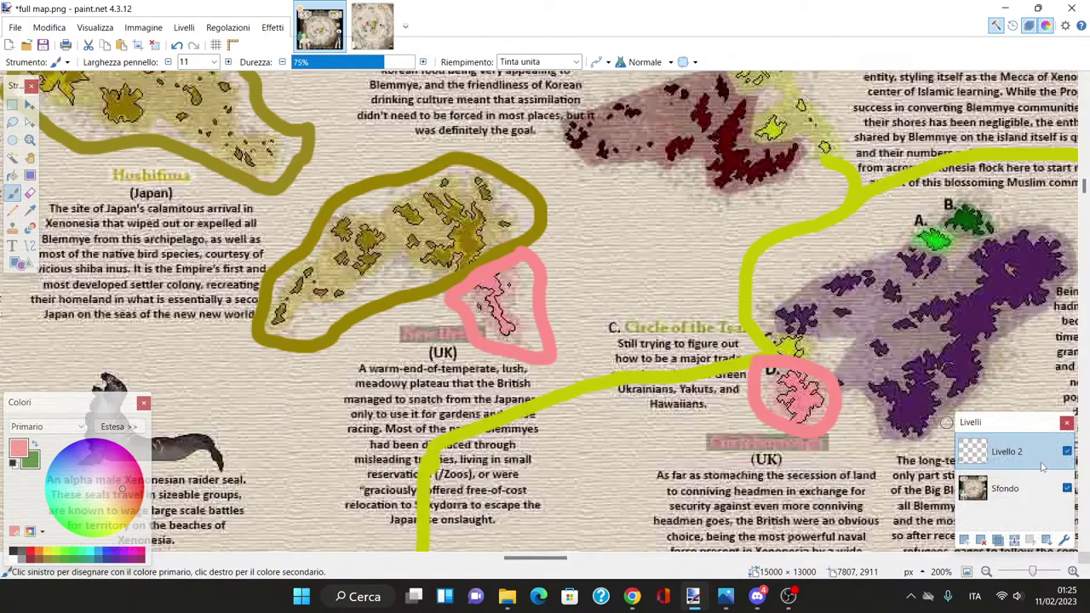
click(1067, 452)
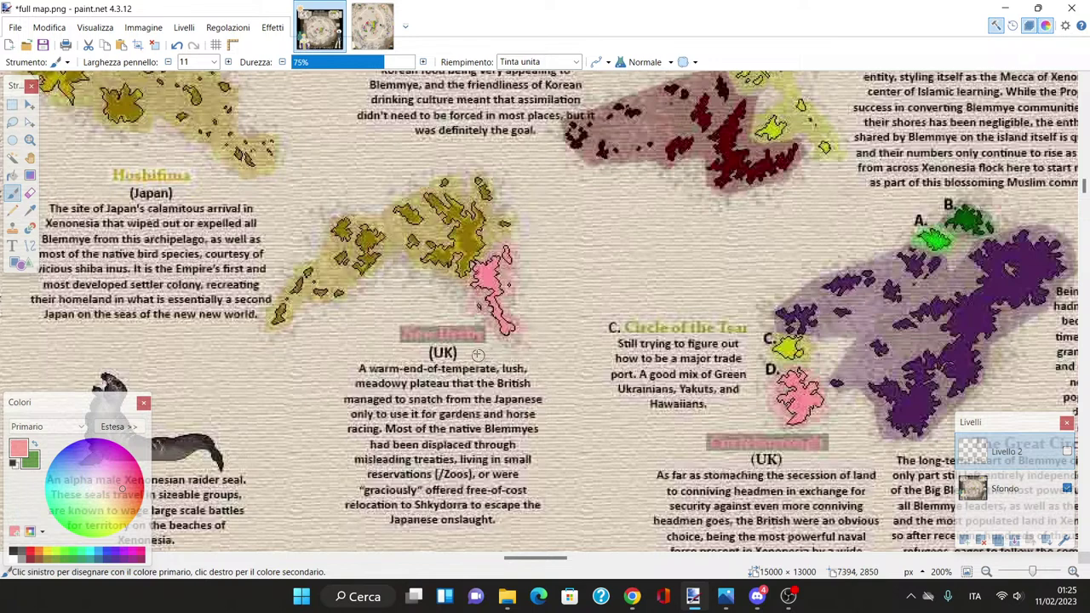
scroll(481, 353, down, 1)
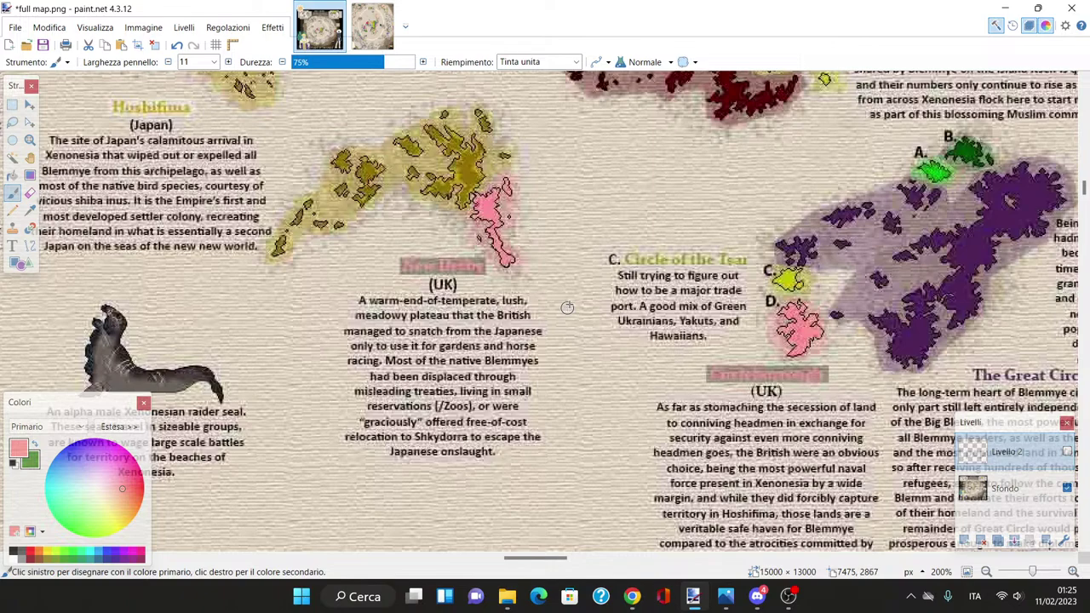
scroll(567, 307, up, 4)
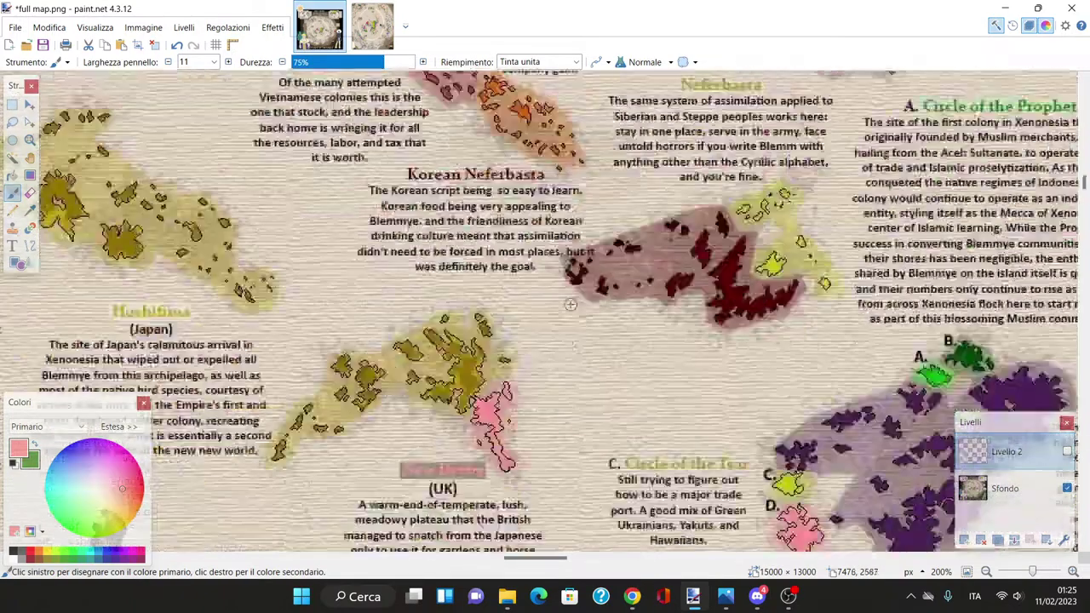
scroll(570, 304, up, 4)
scroll(570, 304, down, 4)
mouse_move(539, 564)
mouse_down()
mouse_move(600, 563)
mouse_move(549, 564)
mouse_up()
scroll(558, 431, down, 4)
scroll(558, 432, down, 4)
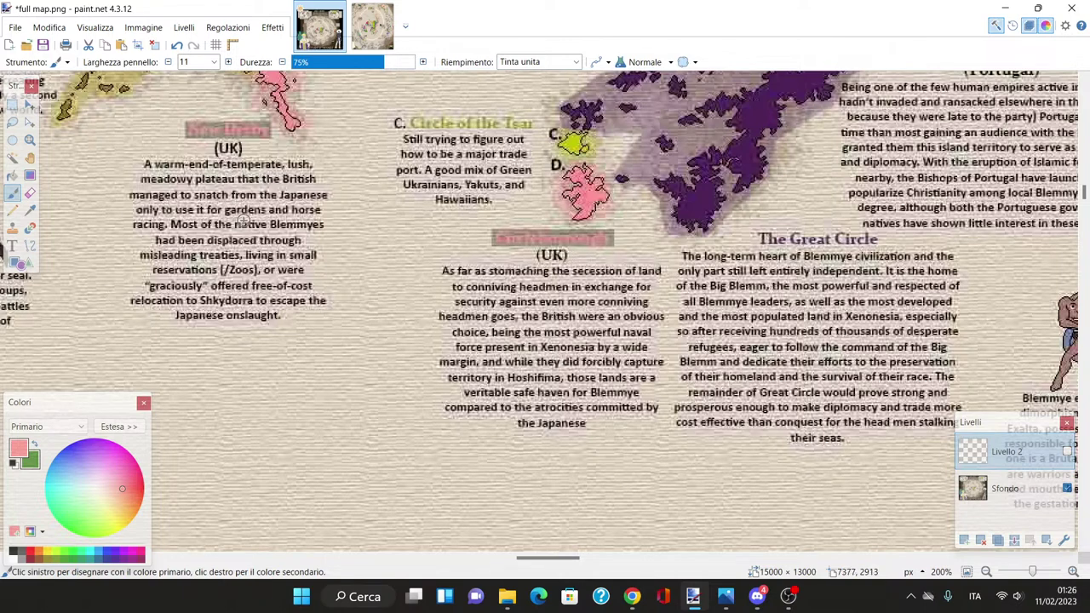
Step: Show Livello 2 again and compare the outlined British colonies with and without the annotations
scroll(245, 223, up, 3)
click(1067, 451)
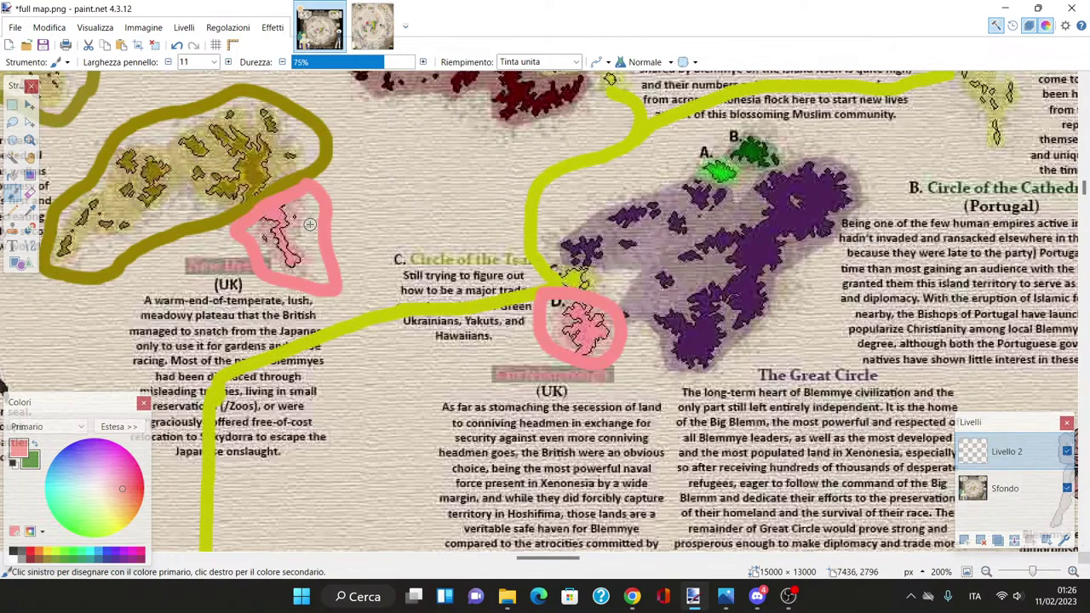
drag(540, 564, 528, 565)
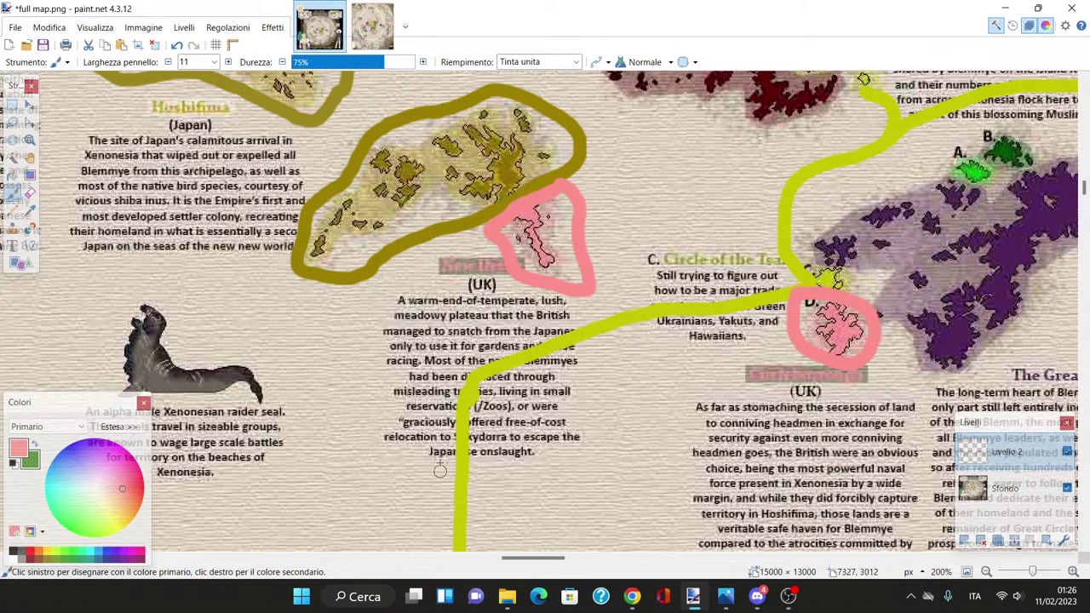
click(1068, 452)
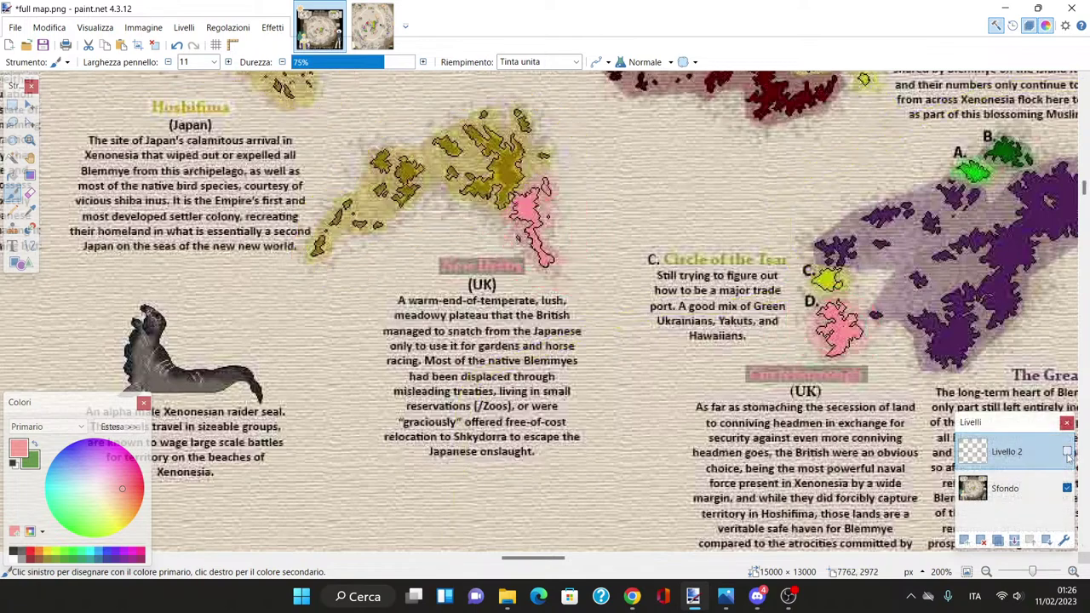
click(1067, 452)
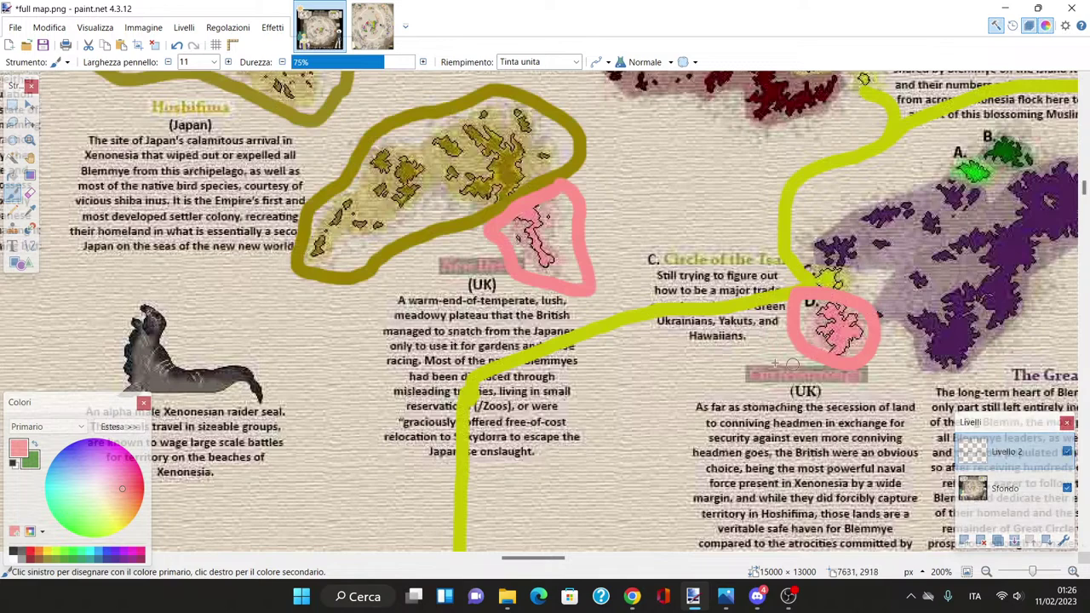
drag(558, 562, 569, 562)
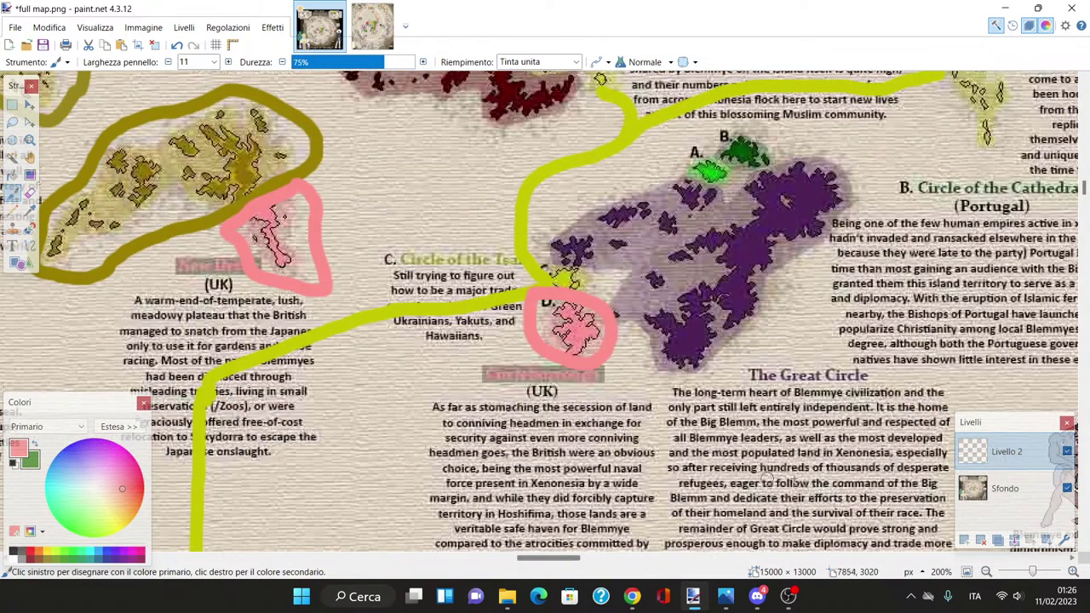
Step: Start a bold Calibri text at size 14 over the name label below British island D
click(12, 245)
click(494, 375)
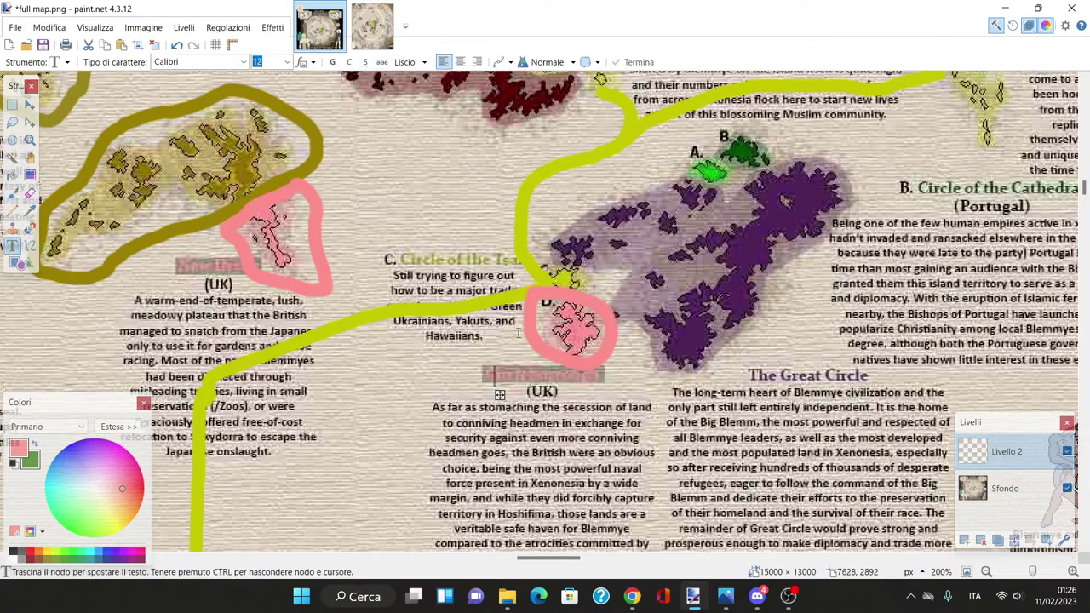
text(D)
key(BackSpace)
text(10)
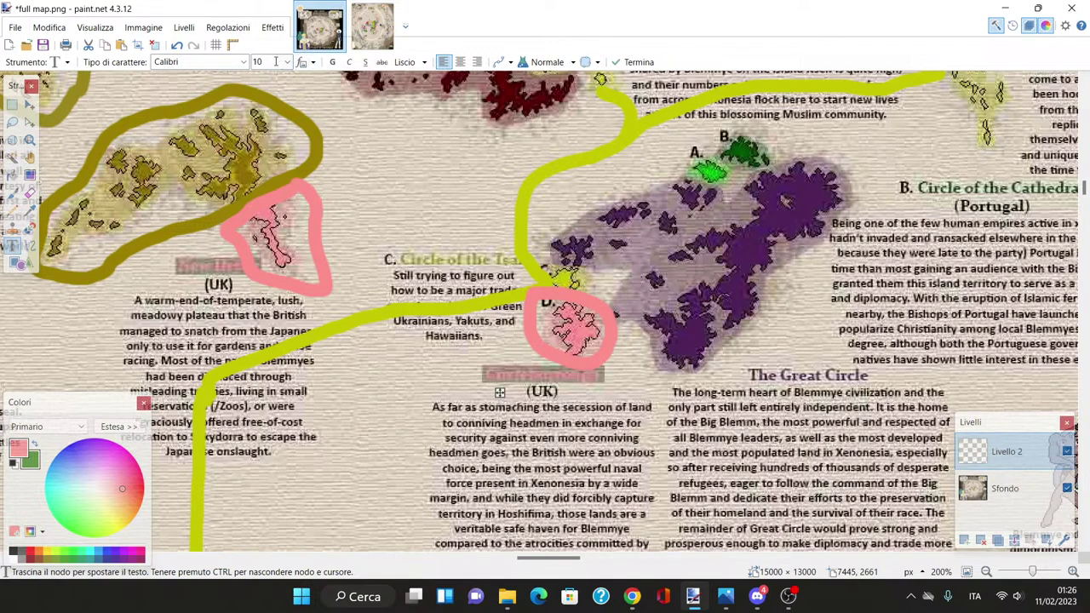
key(BackSpace)
text(4)
click(332, 63)
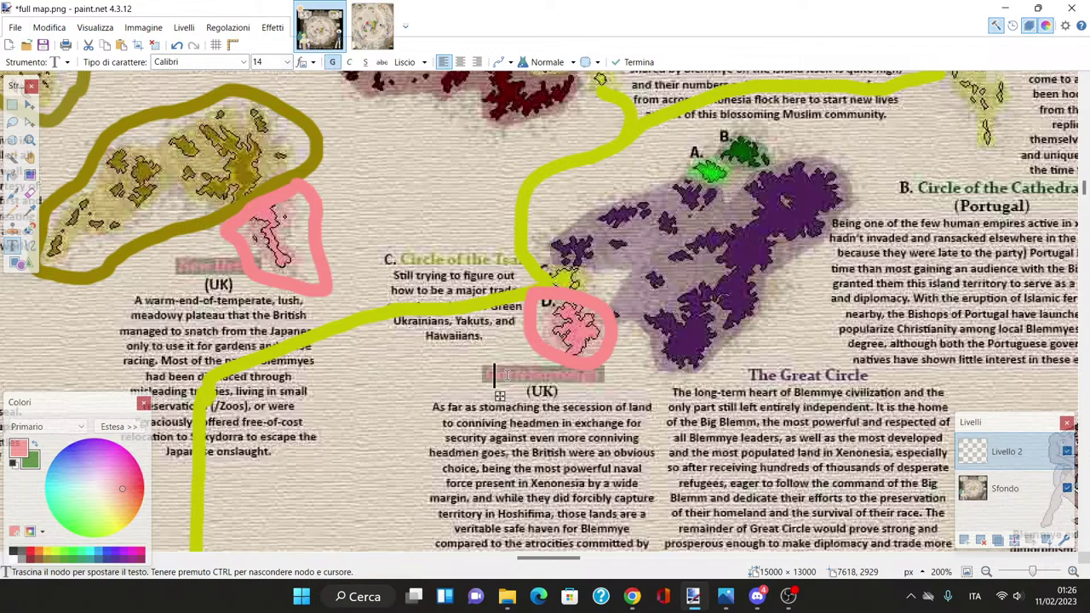
Step: Write SHKYDORRA in pink over the island's name label and return to the Paintbrush
key(Right)
key(Right)
key(Right)
key(Right)
key(Right)
key(Right)
key(Right)
key(Right)
key(Right)
key(Right)
key(Right)
key(Right)
key(Right)
key(Right)
key(Right)
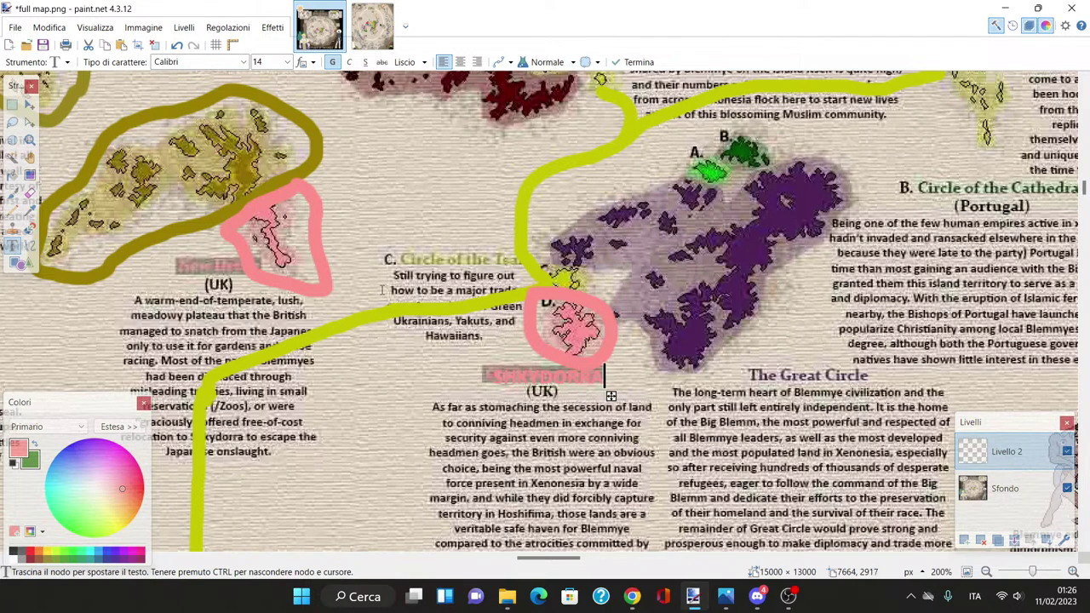
click(12, 192)
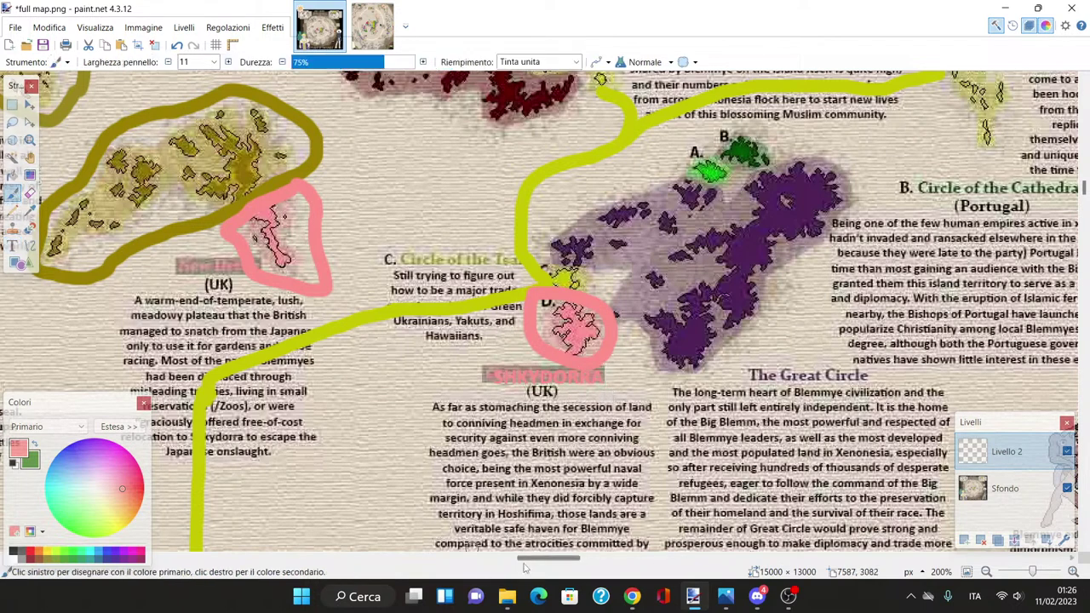
Step: Examine the Great Circle and Circle of the Cathedral descriptions and the Blemmye illustration with its caption
scroll(479, 356, right, 5)
scroll(553, 510, down, 3)
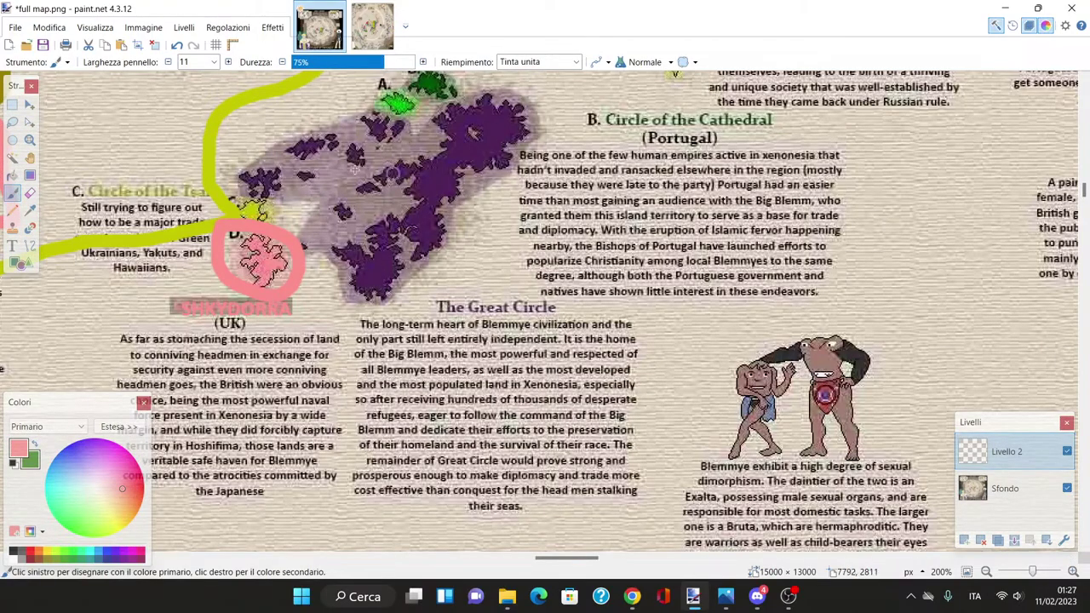
scroll(396, 327, up, 4)
scroll(396, 332, down, 2)
scroll(558, 451, down, 2)
scroll(468, 289, up, 2)
scroll(425, 298, down, 2)
mouse_move(572, 557)
mouse_down()
mouse_move(556, 559)
mouse_move(586, 555)
mouse_up()
scroll(613, 433, down, 3)
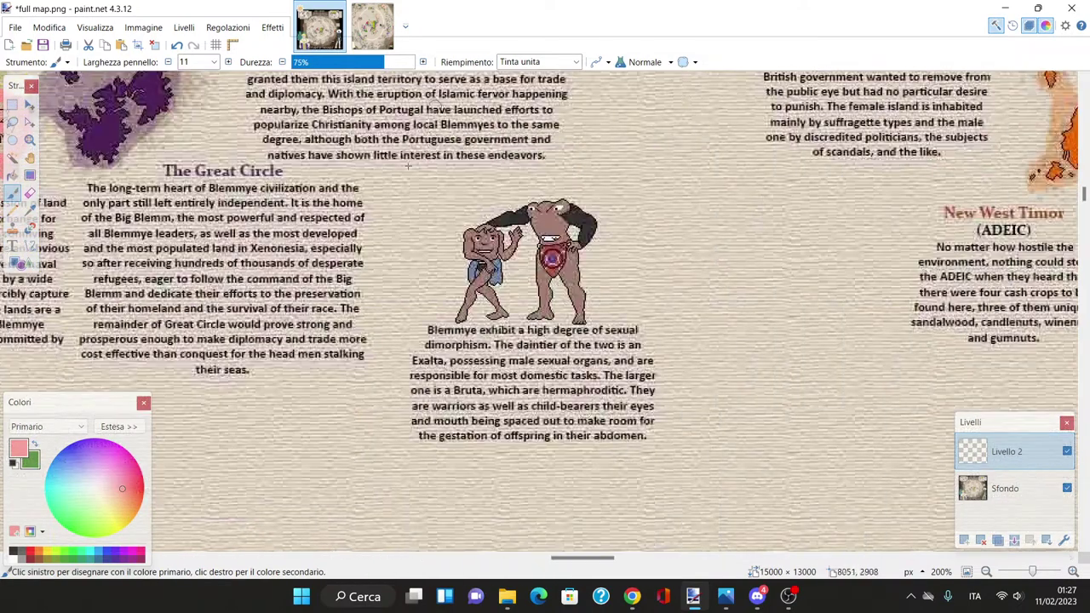
scroll(402, 308, up, 2)
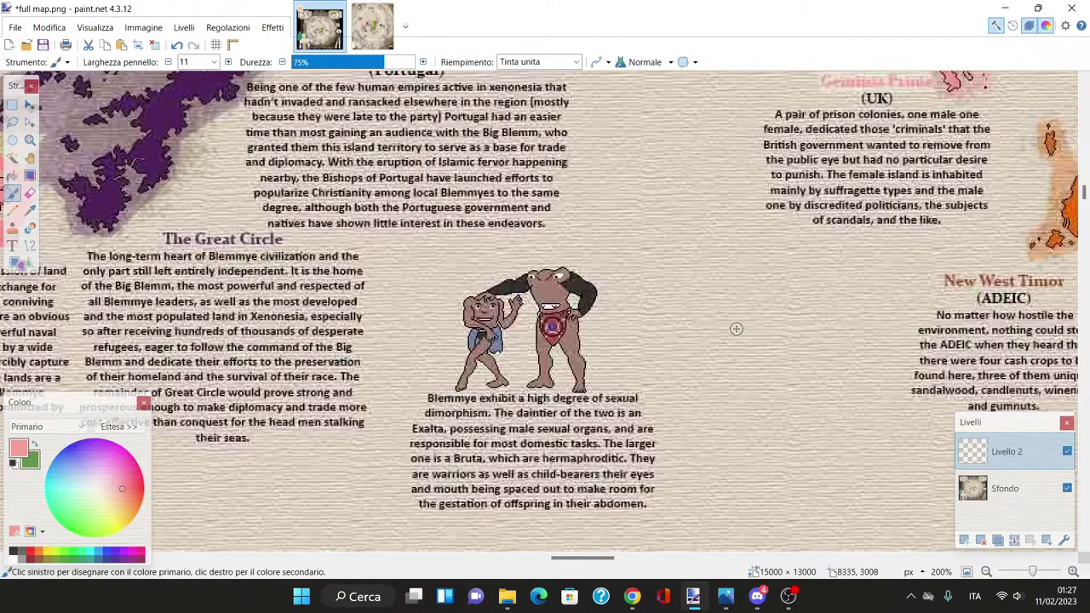
scroll(611, 317, up, 5)
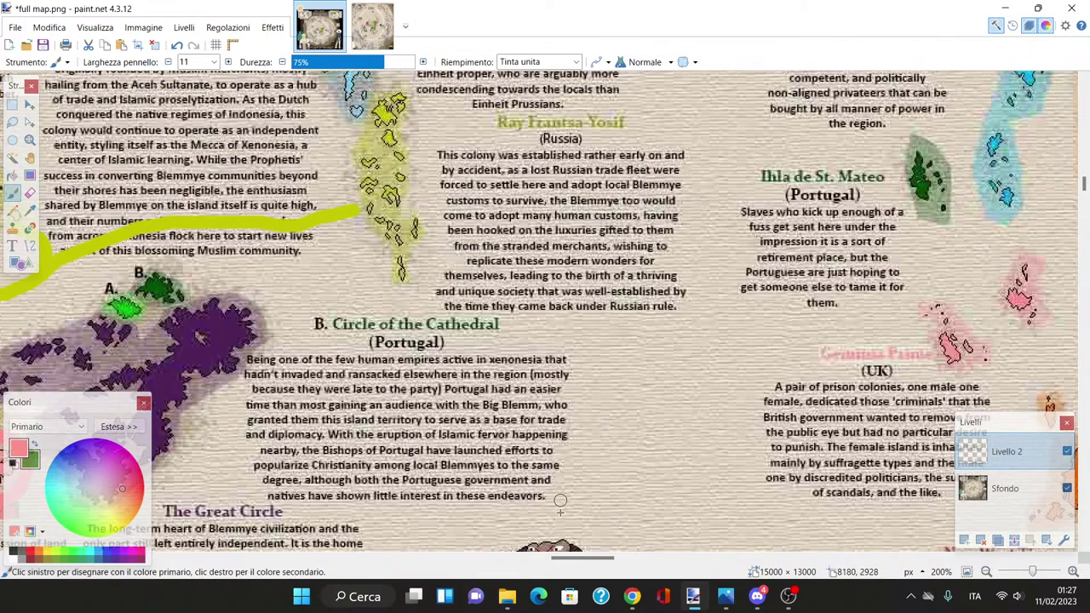
Step: Look over the Great Circle area again, from the Portuguese Circle of the Cathedral text up to the Circle of the Prophet
drag(572, 559, 544, 554)
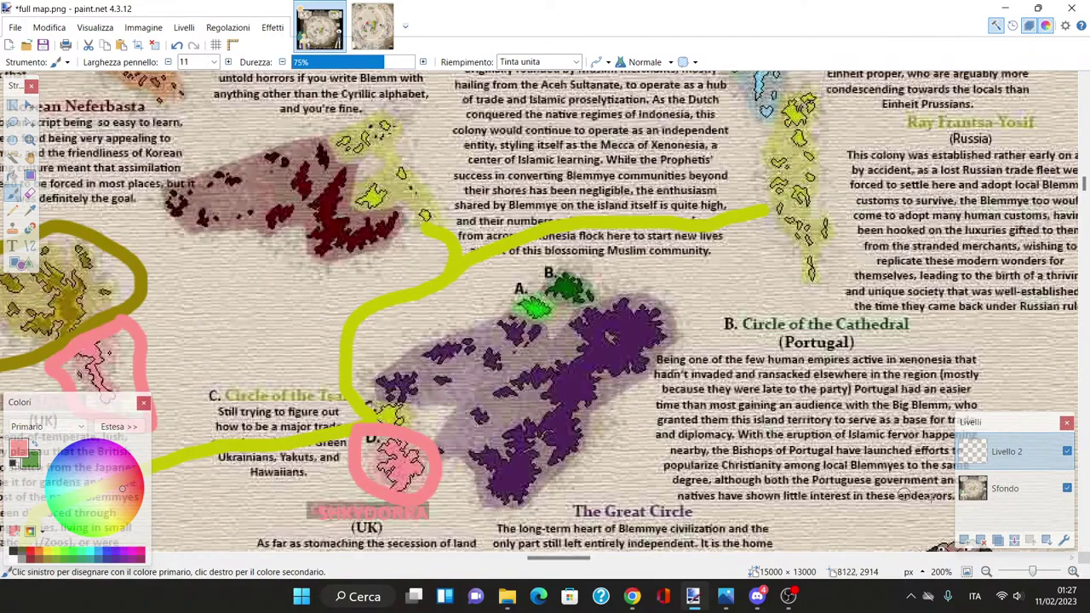
mouse_move(1032, 571)
mouse_down()
mouse_move(1013, 571)
mouse_move(1032, 572)
mouse_up()
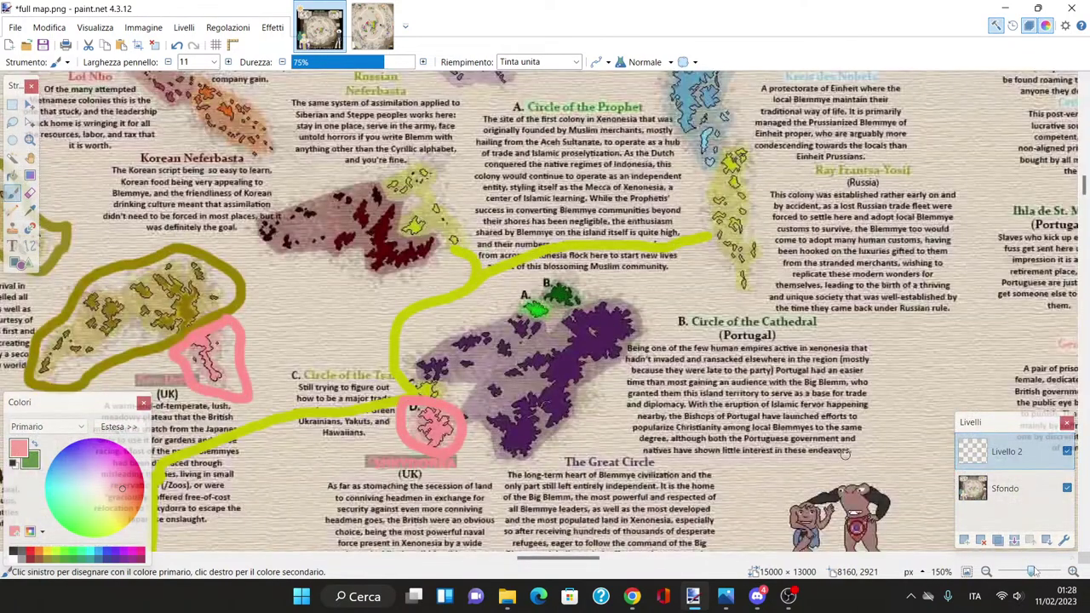
scroll(845, 454, down, 5)
scroll(846, 454, up, 5)
mouse_move(561, 559)
mouse_down()
mouse_move(587, 561)
mouse_move(563, 558)
mouse_up()
scroll(563, 558, down, 3)
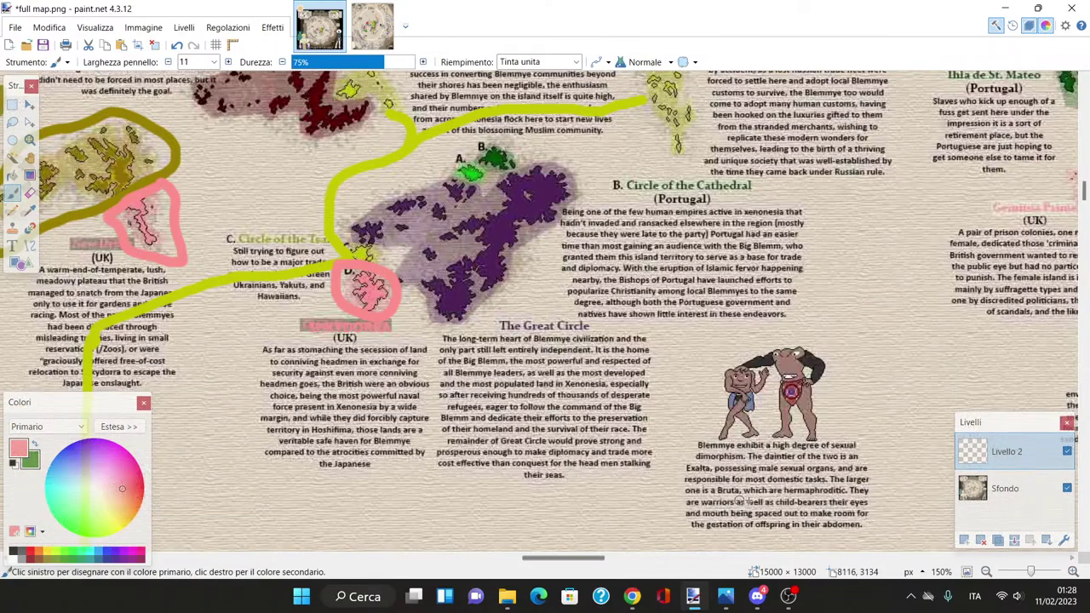
click(1072, 572)
scroll(876, 511, up, 2)
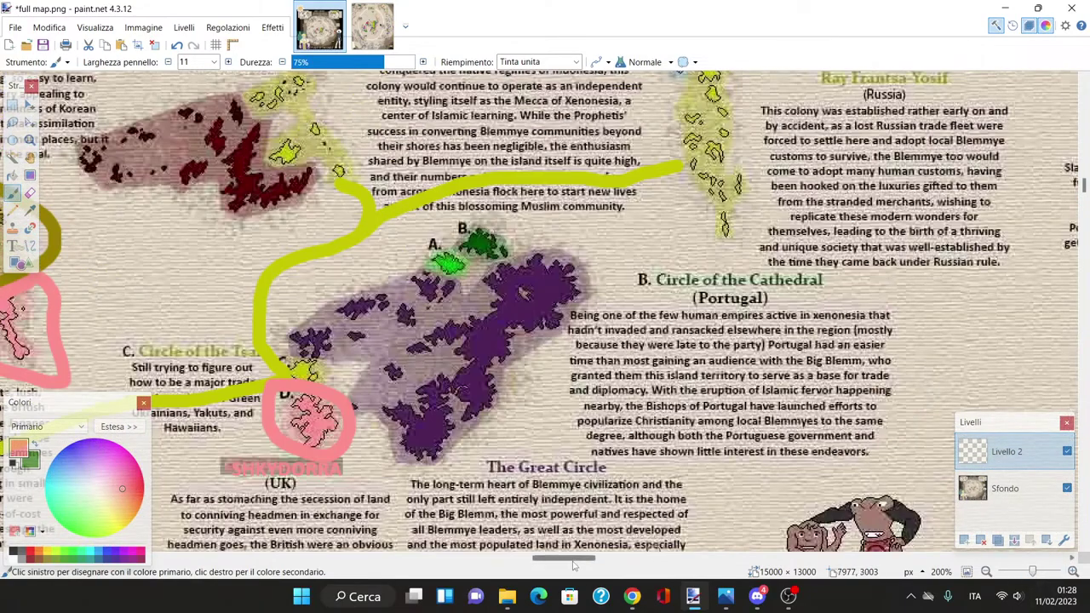
drag(573, 565, 578, 565)
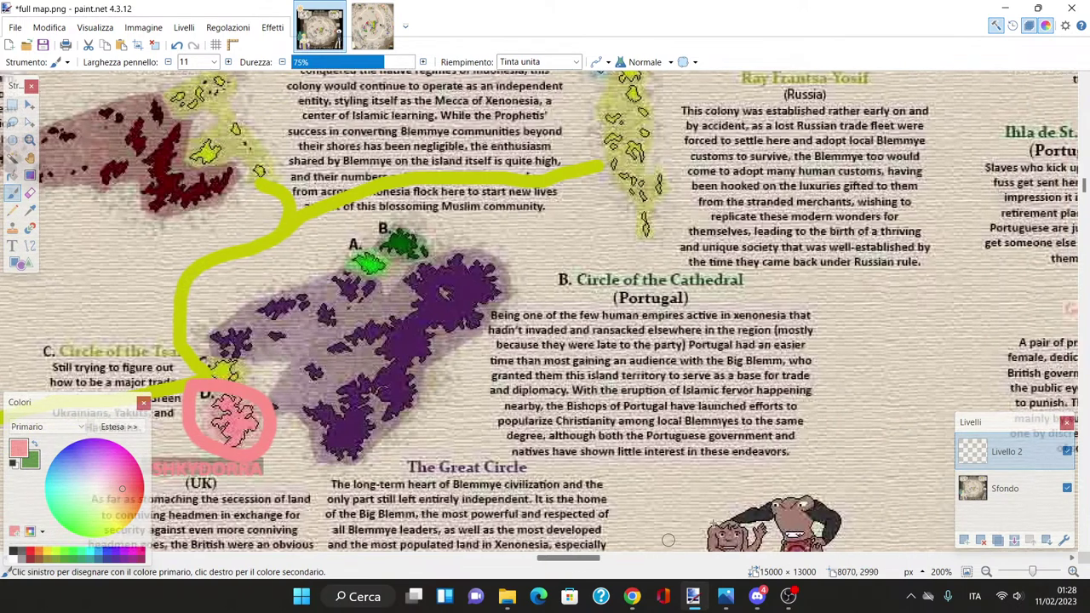
scroll(719, 492, up, 2)
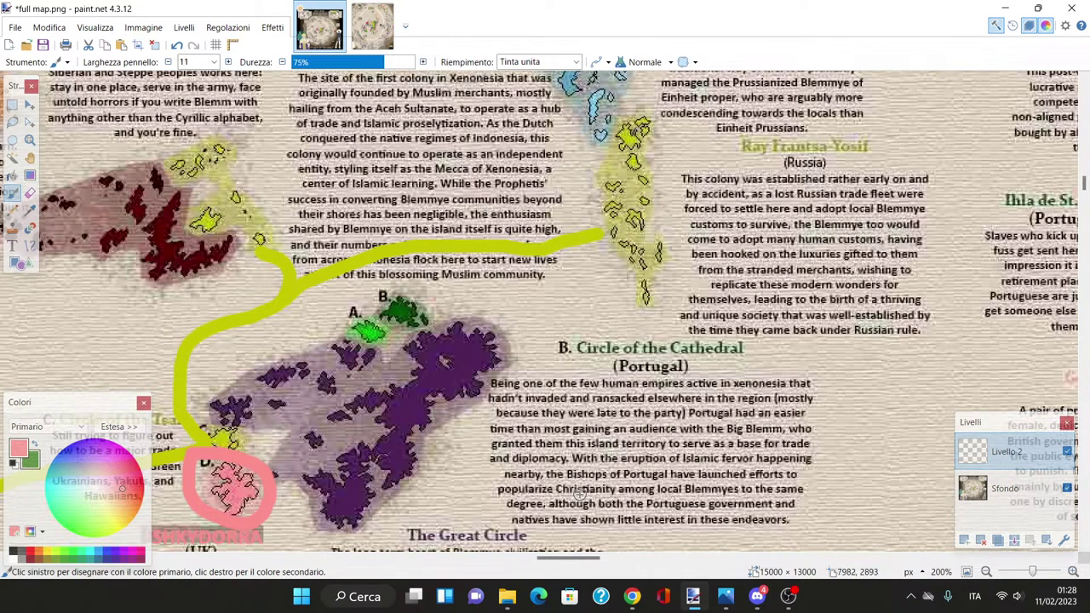
scroll(428, 335, up, 4)
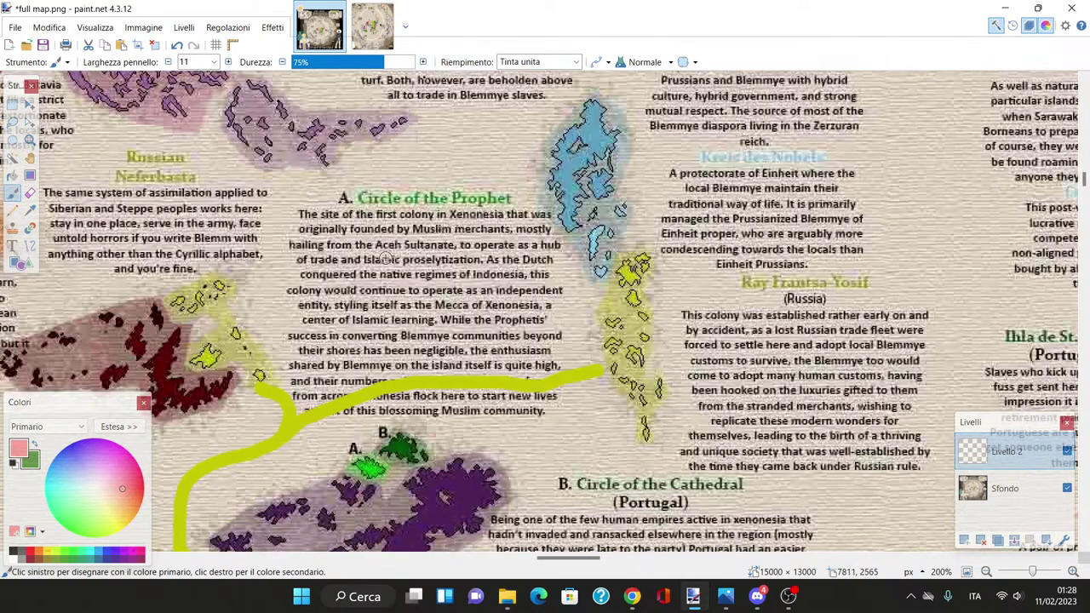
Step: Read the Circle of the Prophet description with Livello 2 hidden, and show the layer again
click(1067, 450)
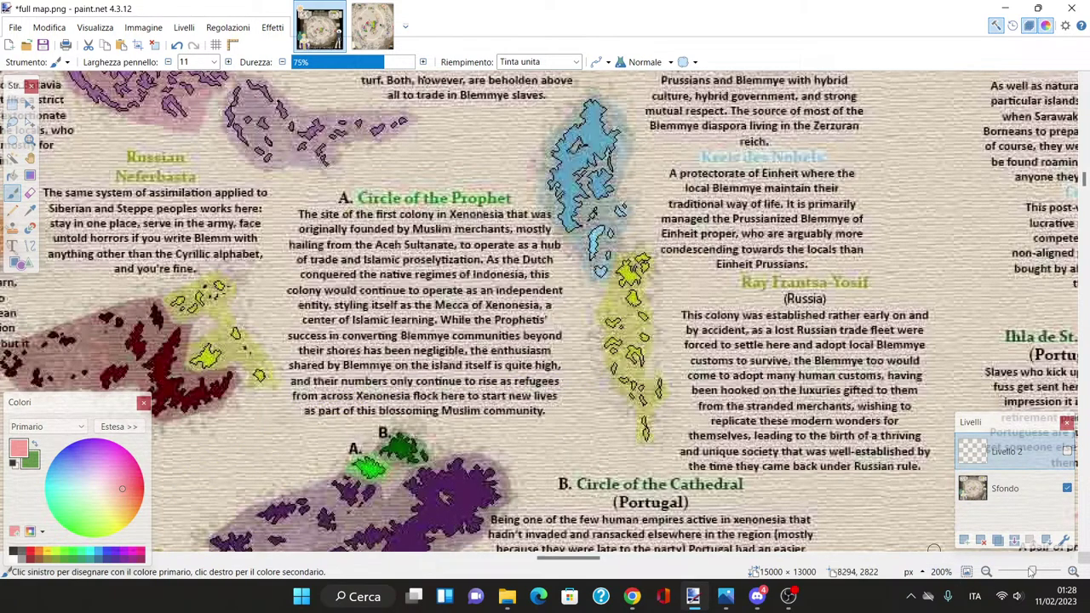
drag(1031, 571, 1032, 573)
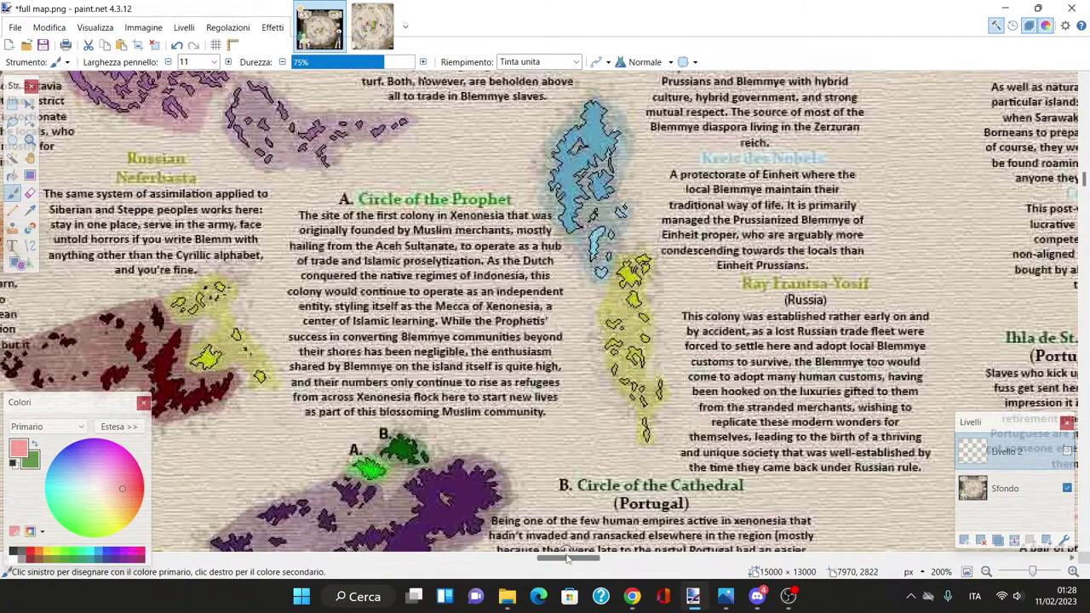
scroll(553, 553, down, 4)
scroll(555, 557, up, 5)
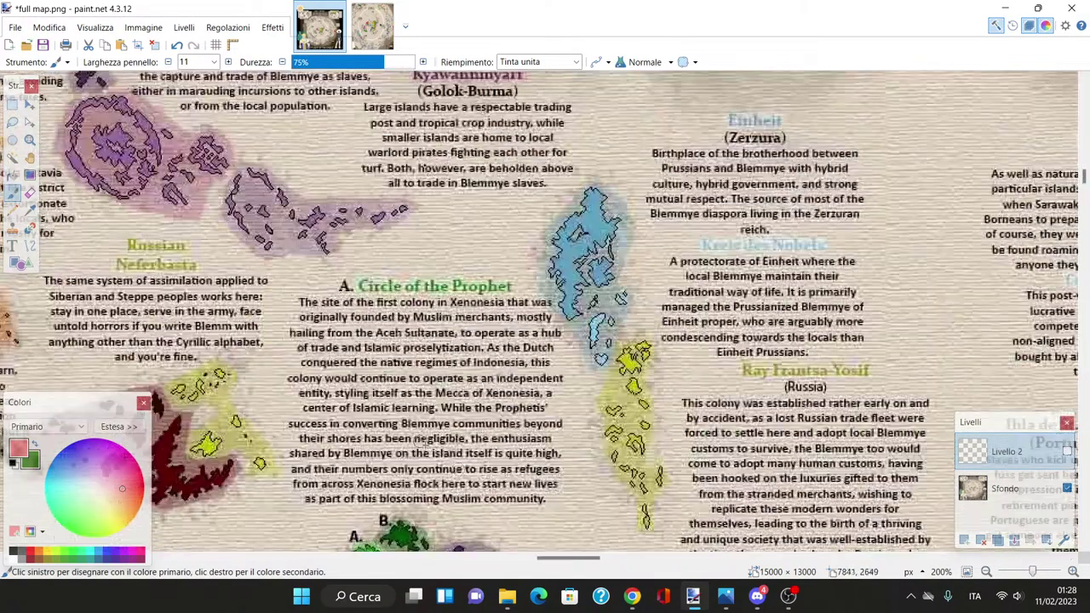
drag(555, 557, 551, 558)
click(1067, 451)
scroll(530, 323, down, 2)
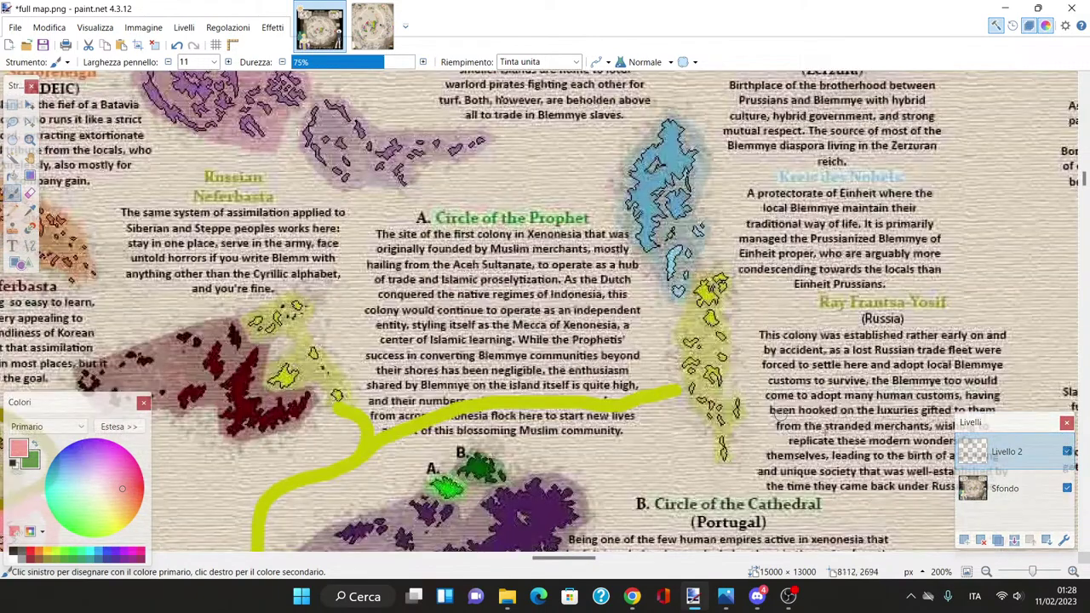
Step: Hide Livello 2, sample the bright green of island A from Sfondo, and ready the Paintbrush on Livello 2
click(1067, 452)
scroll(966, 507, down, 2)
key(k)
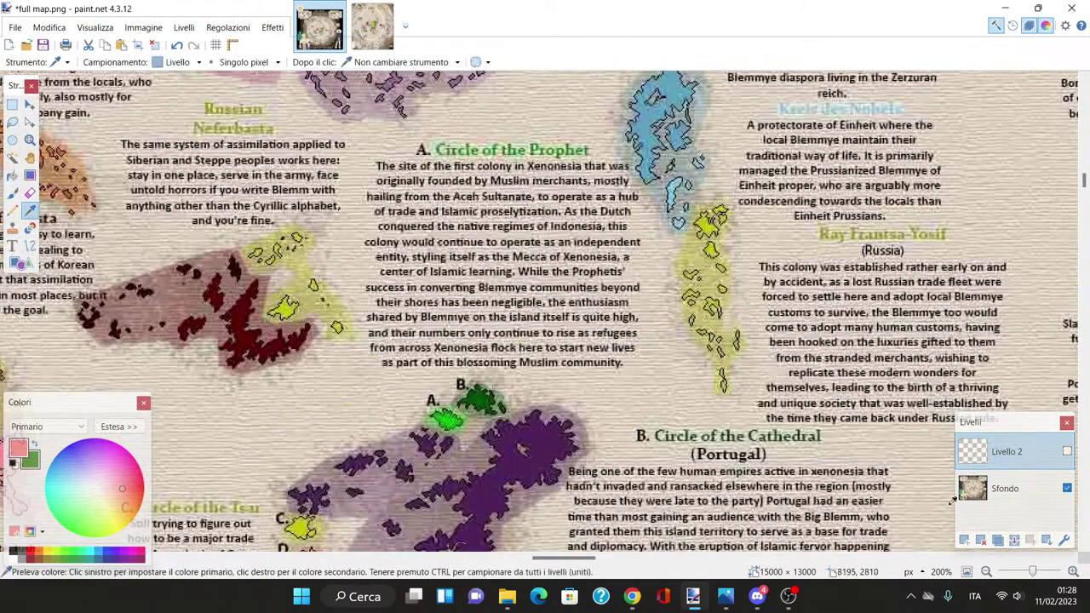
click(1004, 488)
click(446, 418)
click(1007, 451)
click(13, 195)
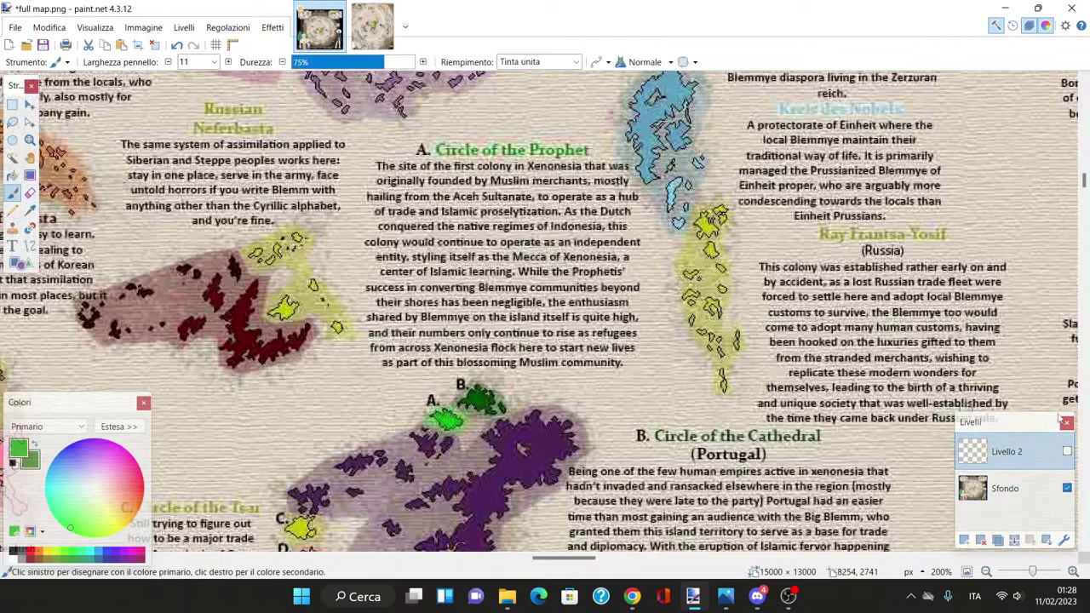
Step: Show Livello 2, outline island A in bright green, and point an arrow of the same green at the Circle of the Prophet heading
click(1066, 451)
mouse_move(415, 388)
mouse_down()
mouse_move(396, 407)
mouse_move(468, 438)
mouse_move(467, 405)
mouse_move(412, 379)
mouse_up()
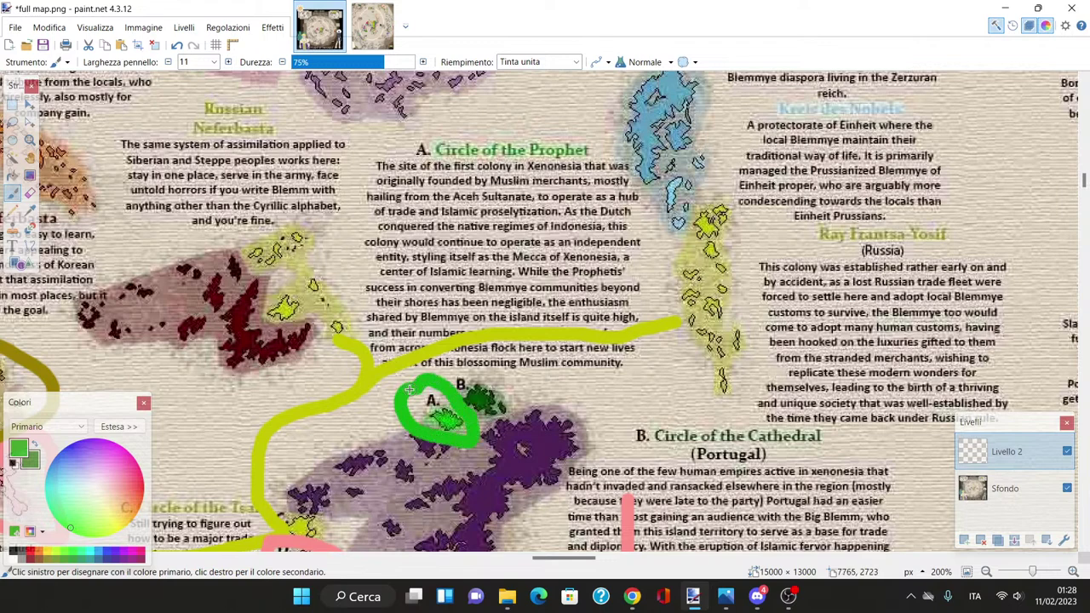
drag(366, 127, 387, 144)
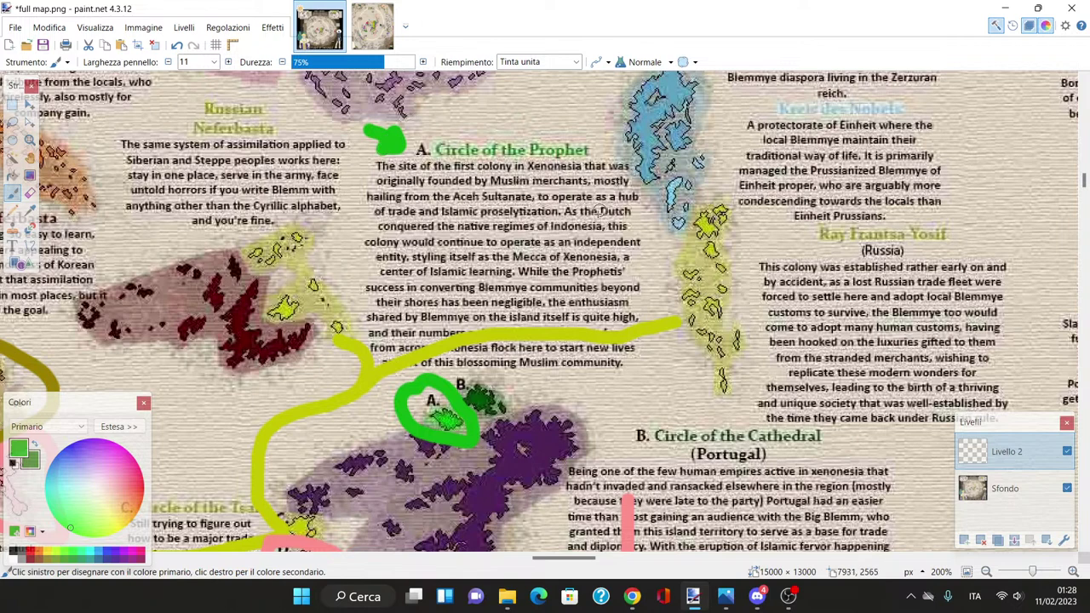
Step: Hide Livello 2, read the Circle of the Prophet description, and examine the coloured coastlines and islands south of the Xenonesia archipelago
click(1066, 450)
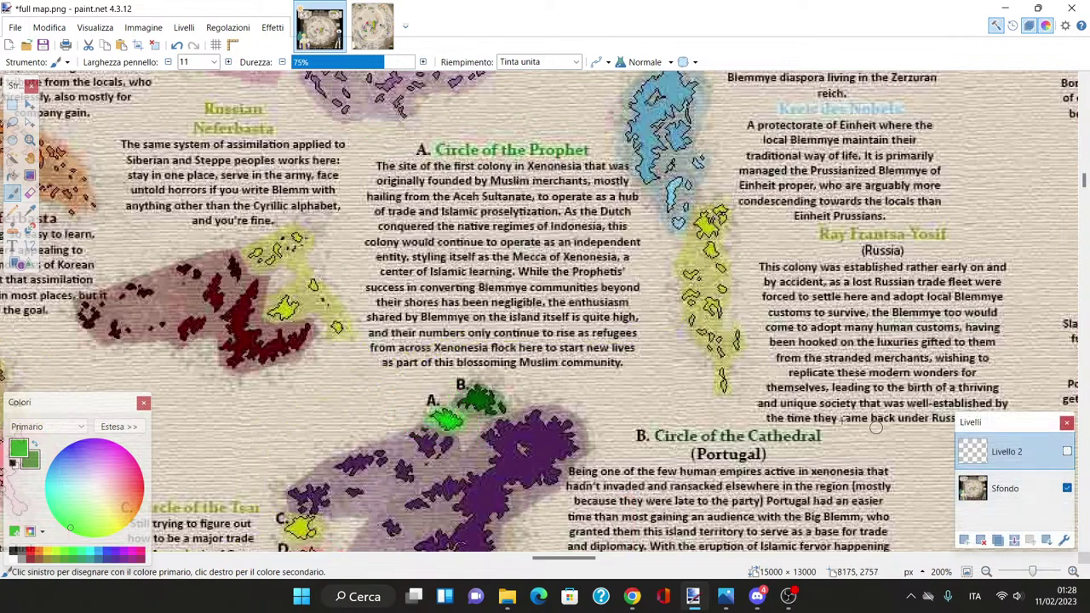
scroll(684, 380, up, 1)
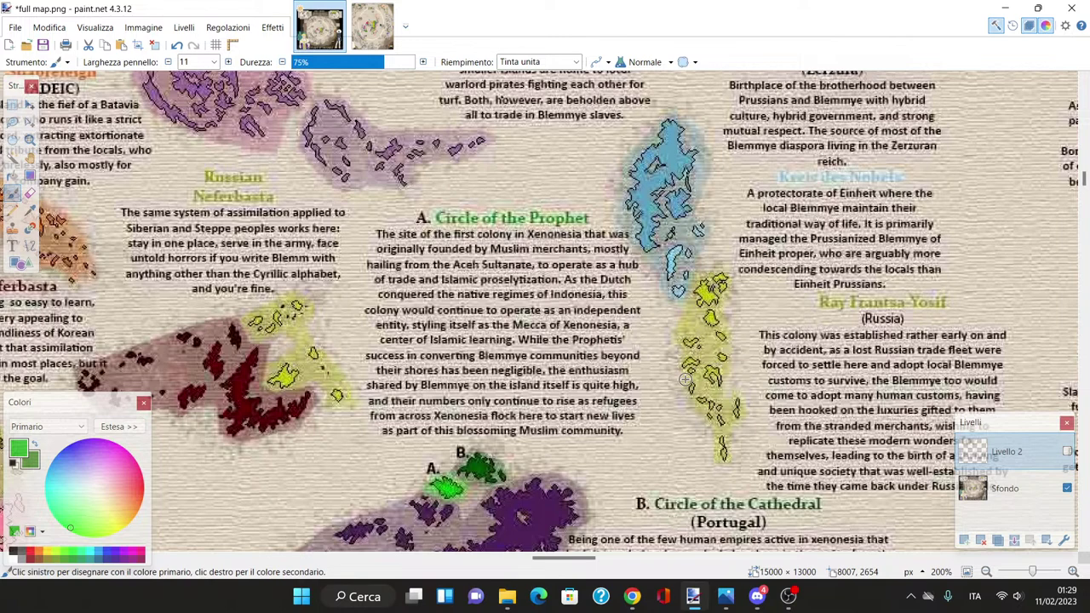
scroll(685, 379, down, 15)
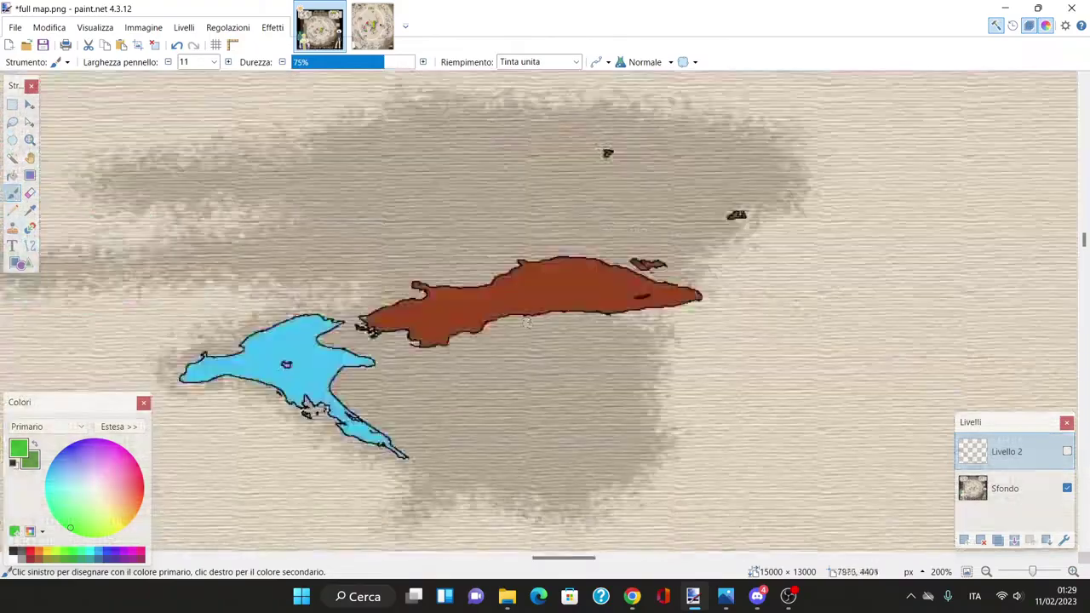
scroll(527, 322, down, 10)
scroll(556, 335, up, 2)
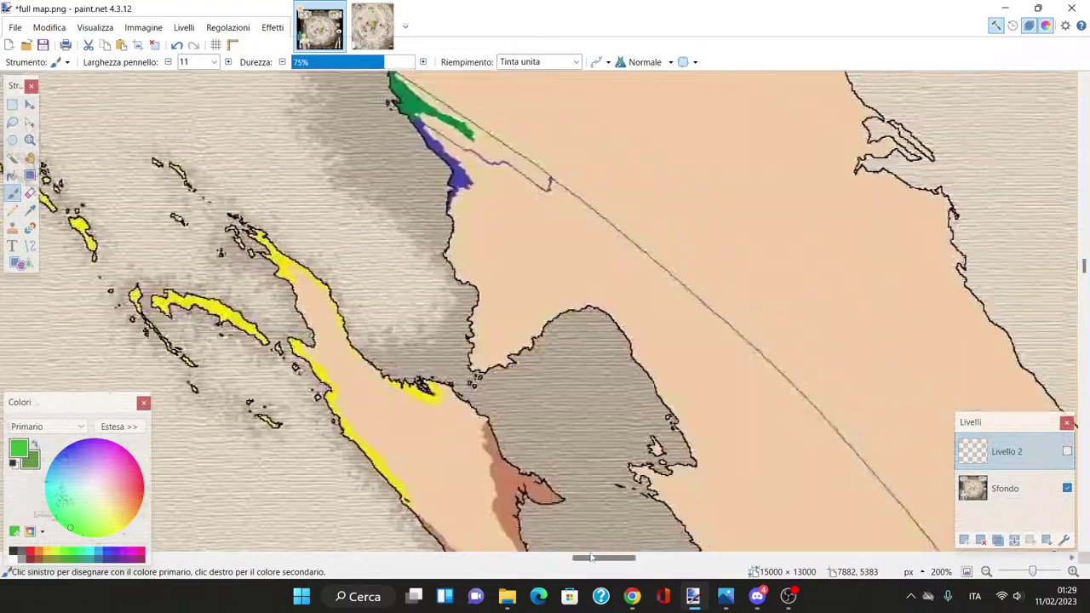
drag(563, 557, 623, 559)
scroll(544, 477, down, 10)
scroll(681, 510, down, 10)
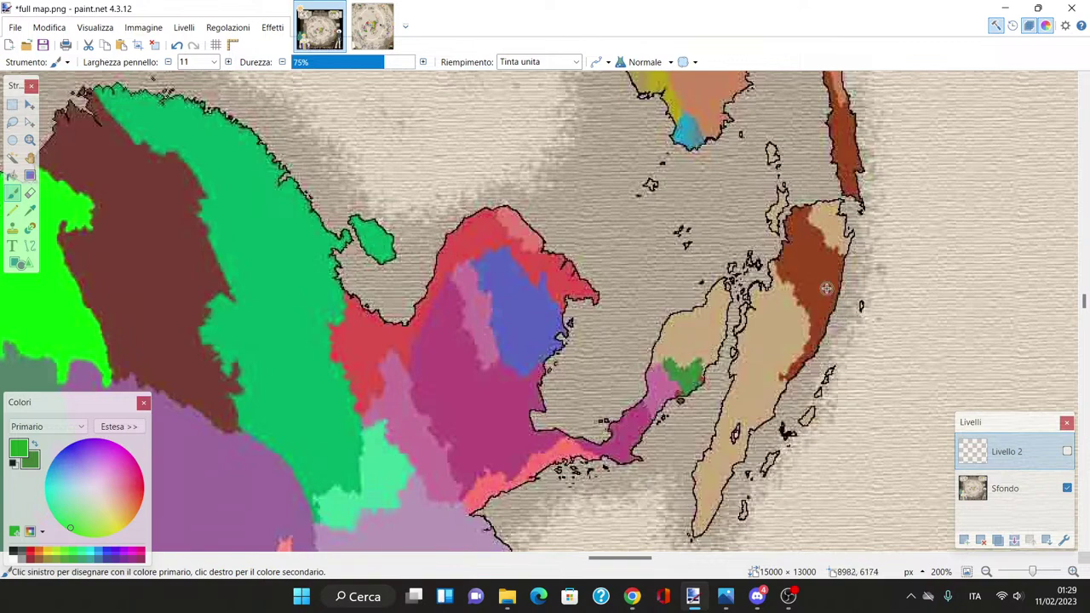
scroll(681, 447, up, 15)
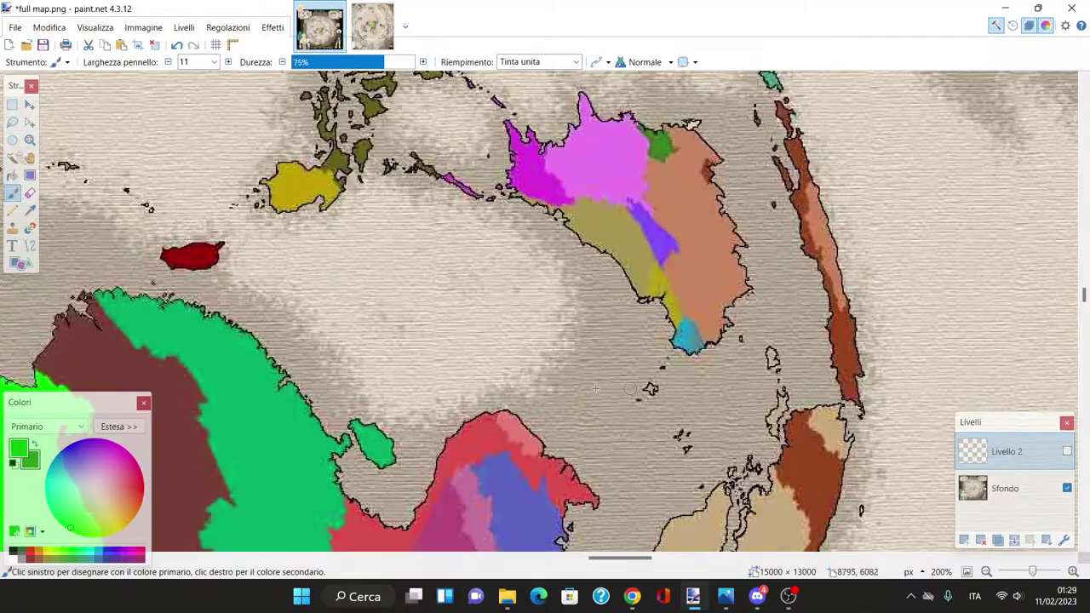
scroll(252, 366, up, 5)
scroll(396, 421, down, 1)
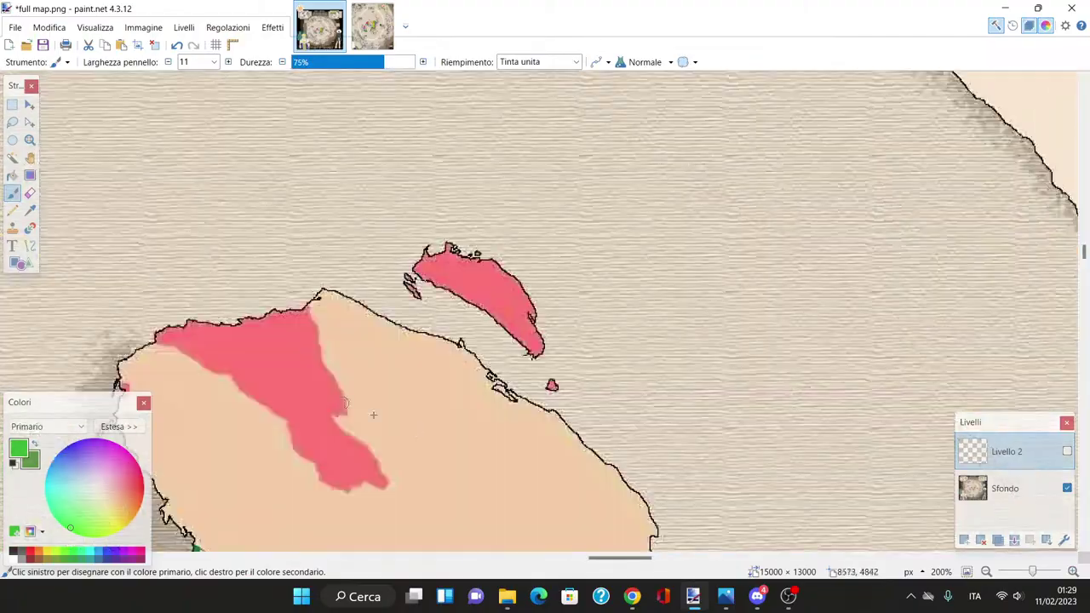
drag(601, 558, 549, 557)
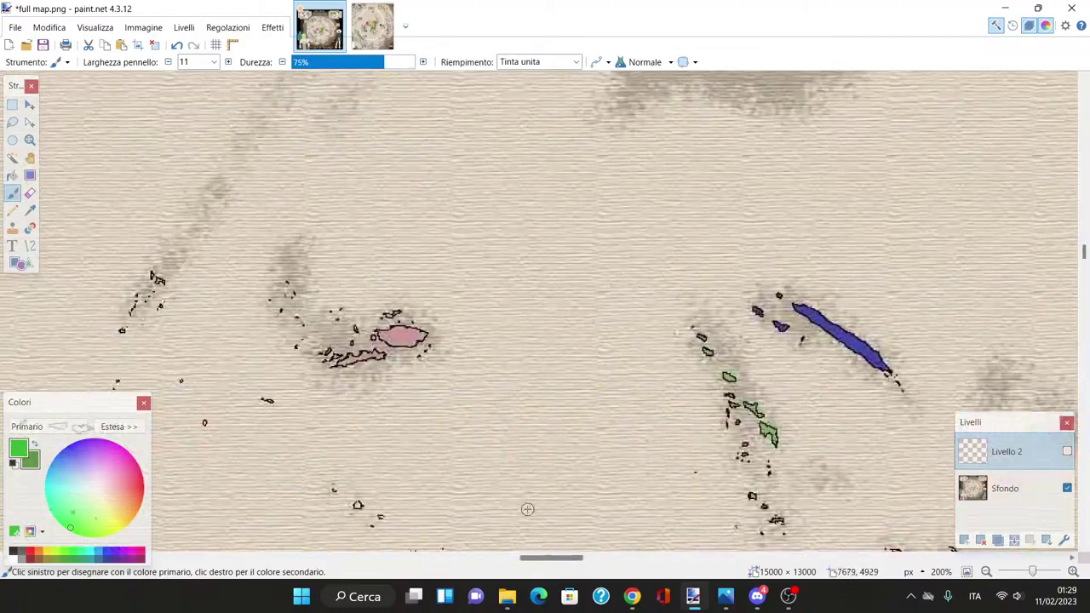
scroll(525, 504, up, 10)
scroll(525, 505, up, 15)
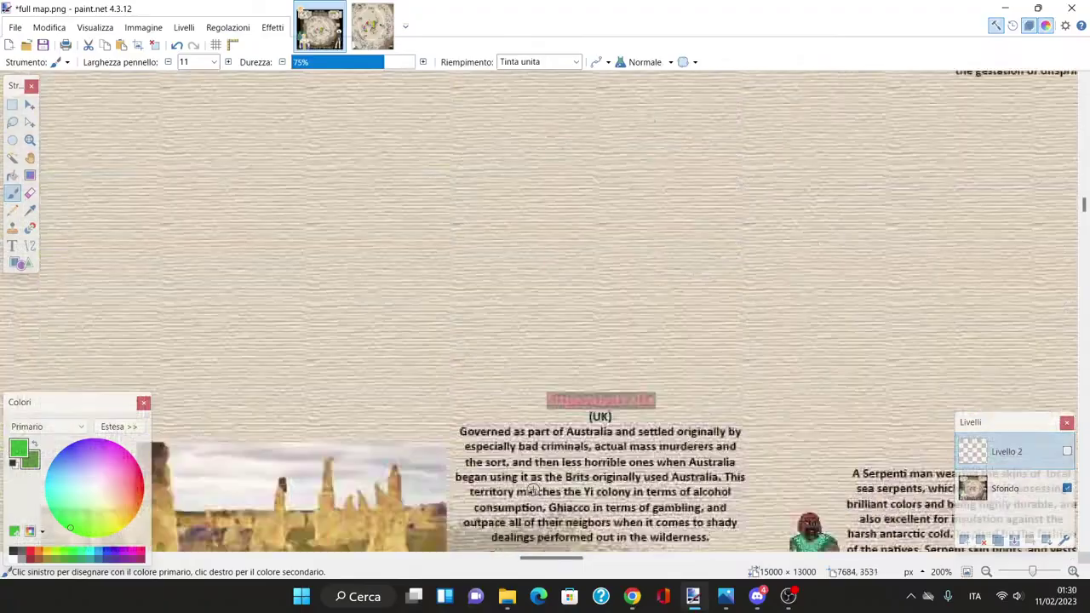
scroll(577, 517, up, 5)
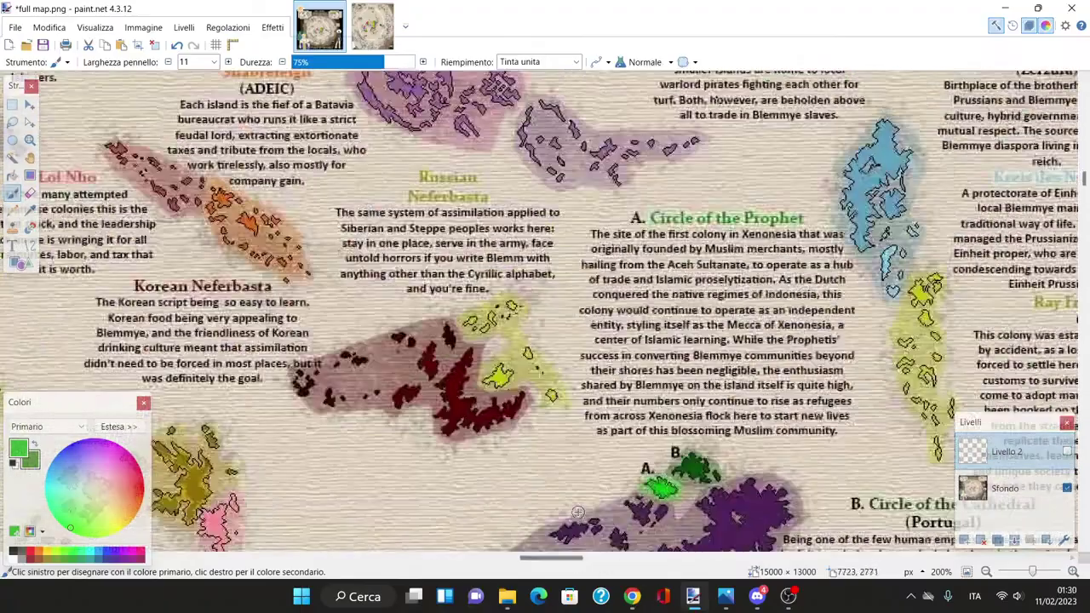
Step: Look over the Great Circle islands A to D and the surrounding Einheit, Kreis des Nobels, Ray Frantsa-Yosif and Neferbasta colonies
mouse_move(579, 559)
mouse_down()
mouse_move(592, 562)
mouse_move(567, 564)
mouse_up()
scroll(484, 460, down, 5)
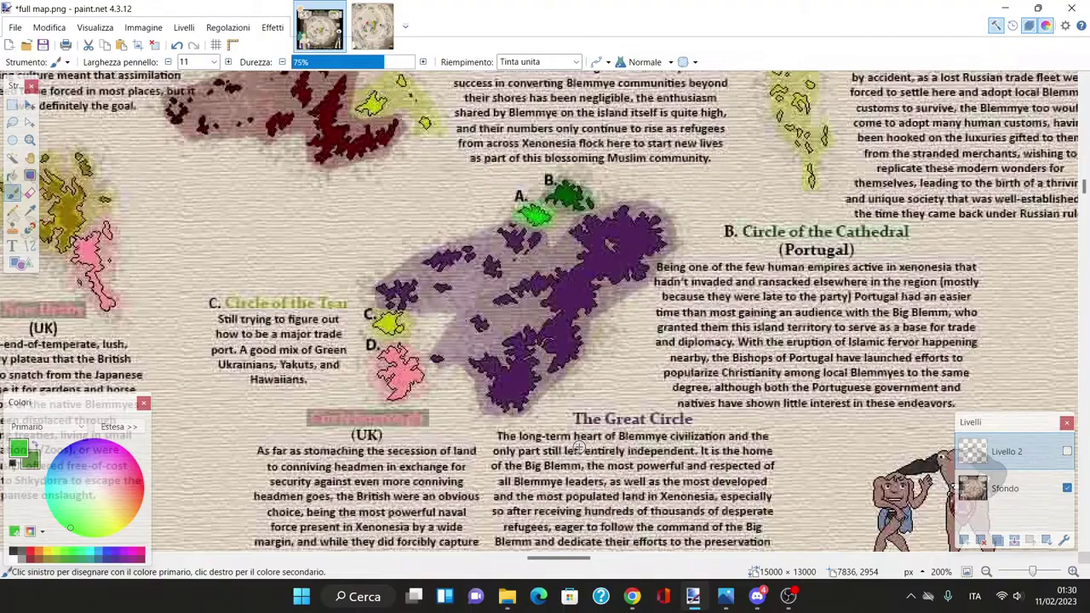
drag(534, 564, 558, 573)
scroll(510, 468, down, 7)
scroll(506, 469, up, 5)
scroll(505, 469, up, 8)
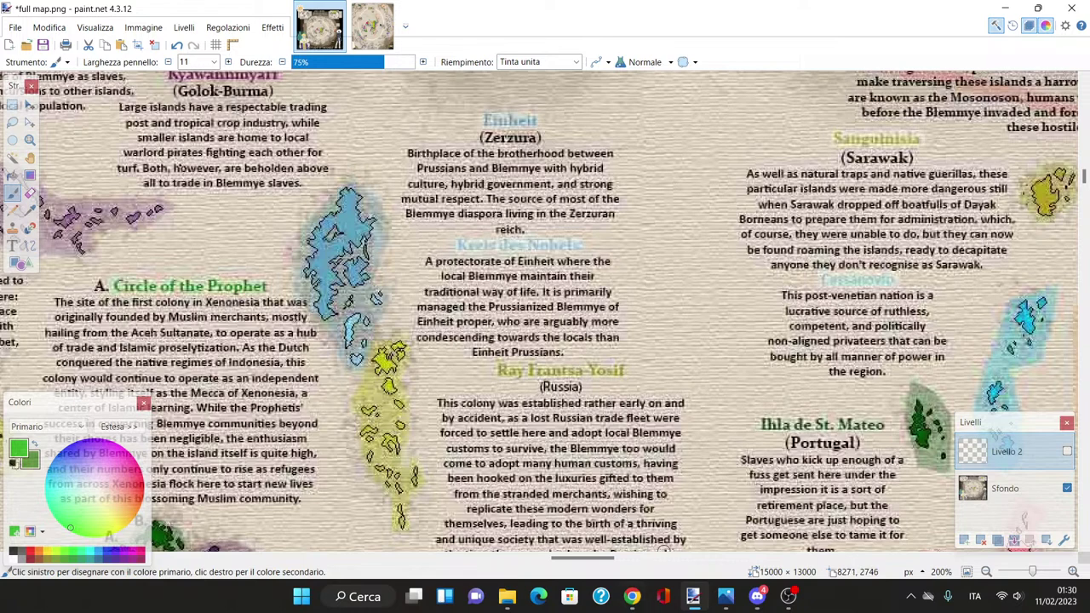
drag(586, 561, 581, 560)
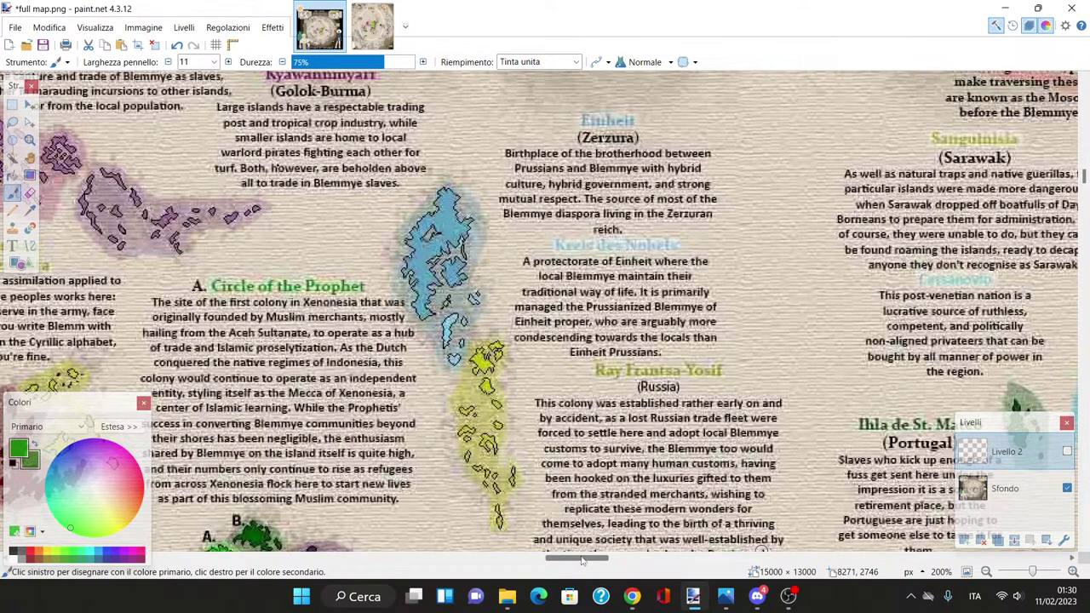
drag(581, 562, 566, 569)
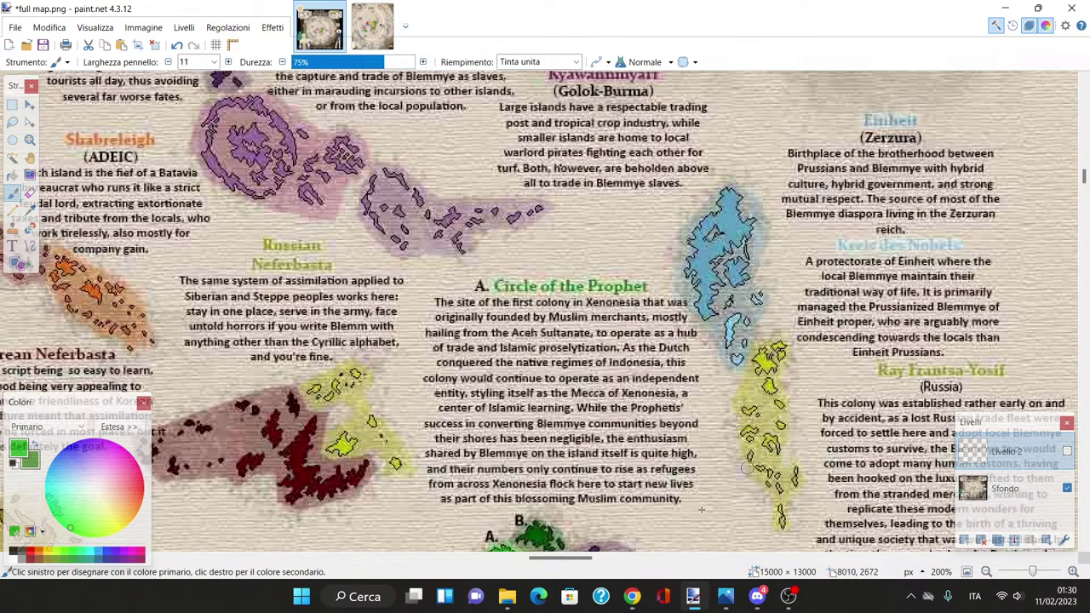
scroll(576, 562, left, 2)
scroll(576, 564, left, 1)
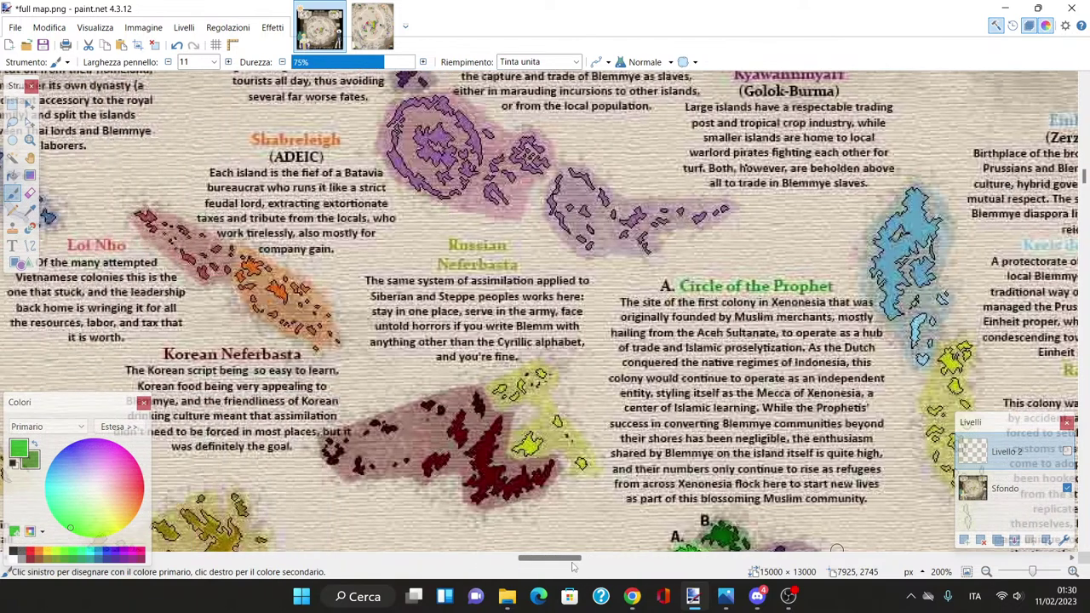
scroll(573, 566, left, 1)
Step: Show Livello 2, sample the dark red of the Korean Neferbasta islands from Sfondo, and ready the Paintbrush on Livello 2
click(1066, 451)
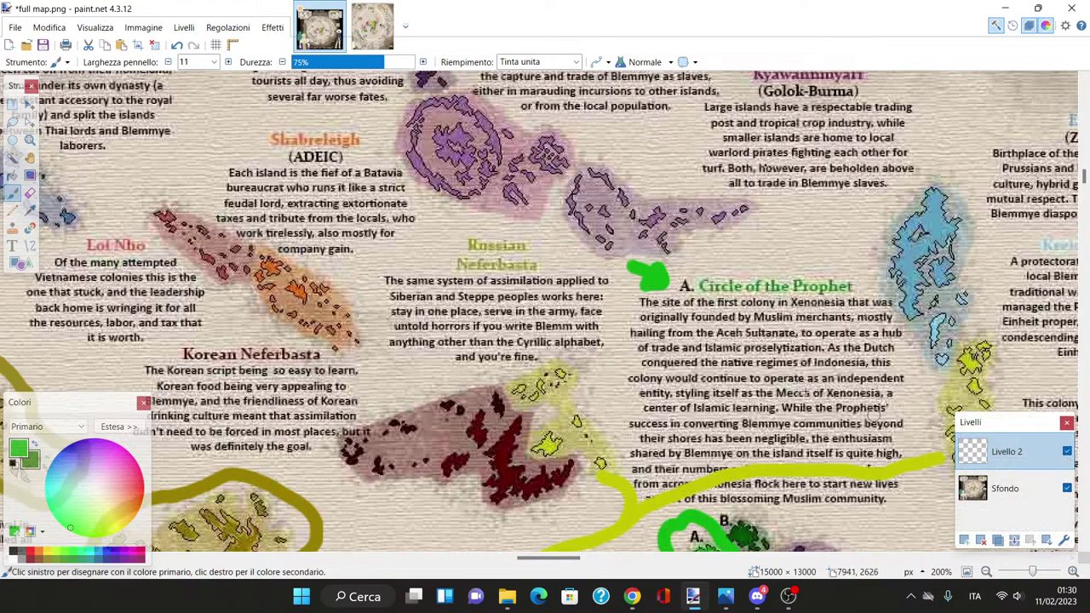
scroll(551, 562, left, 3)
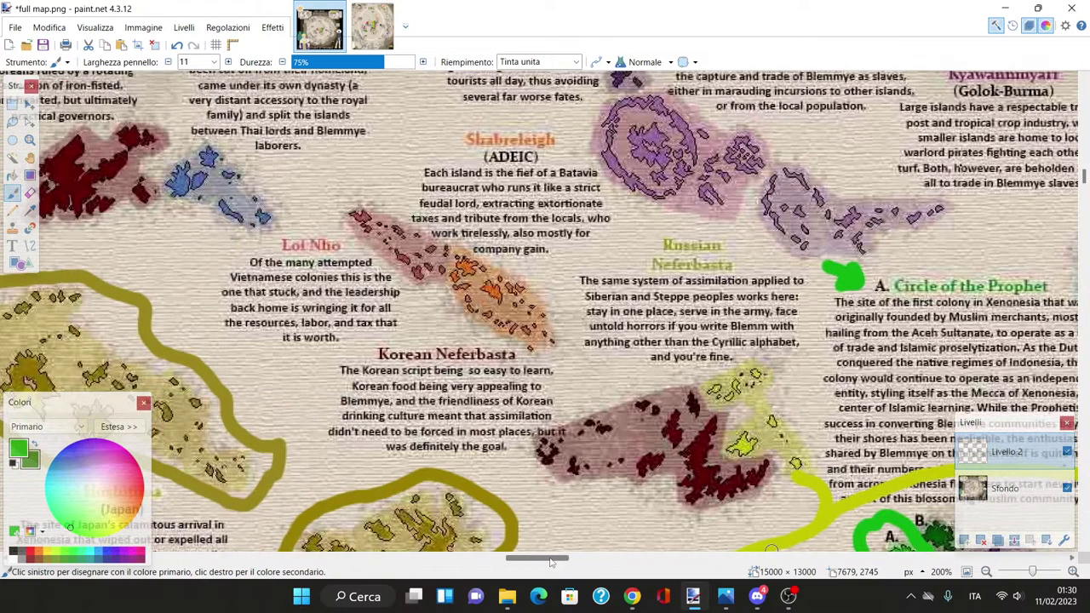
scroll(551, 562, down, 1)
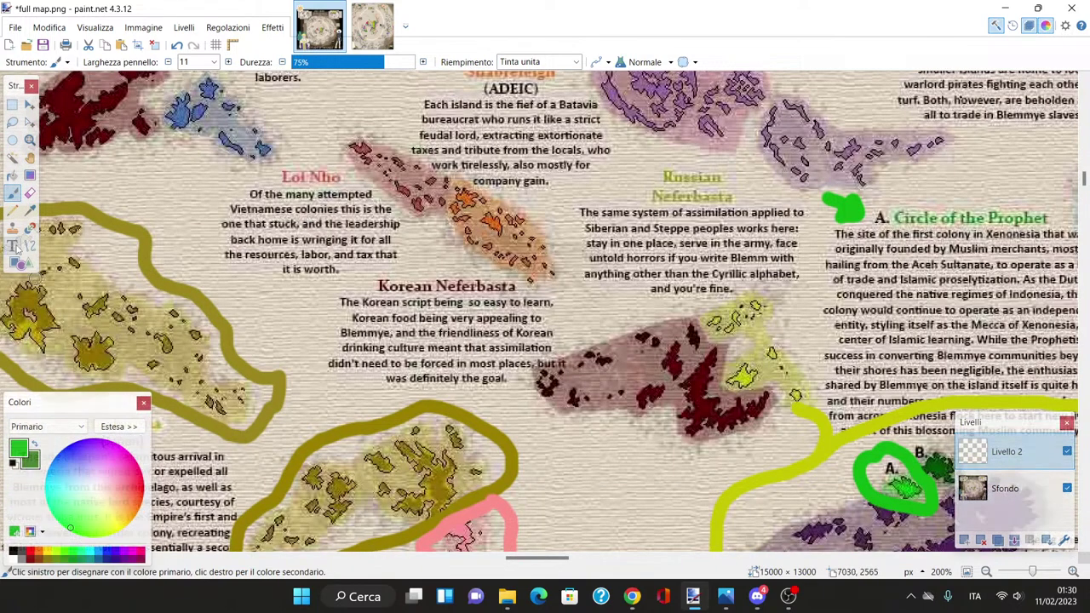
click(1004, 488)
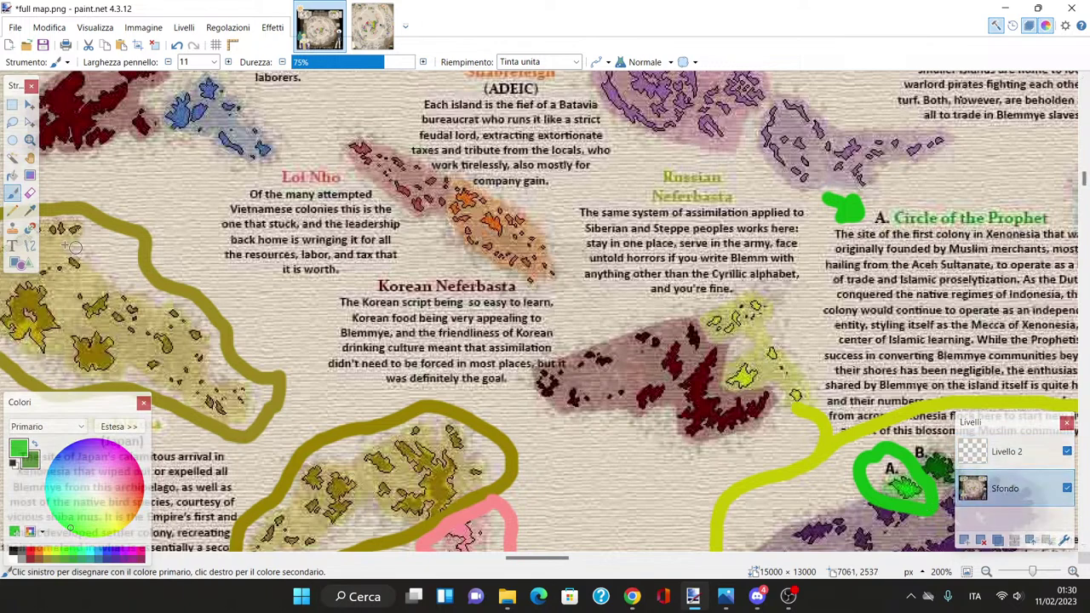
click(30, 210)
click(692, 380)
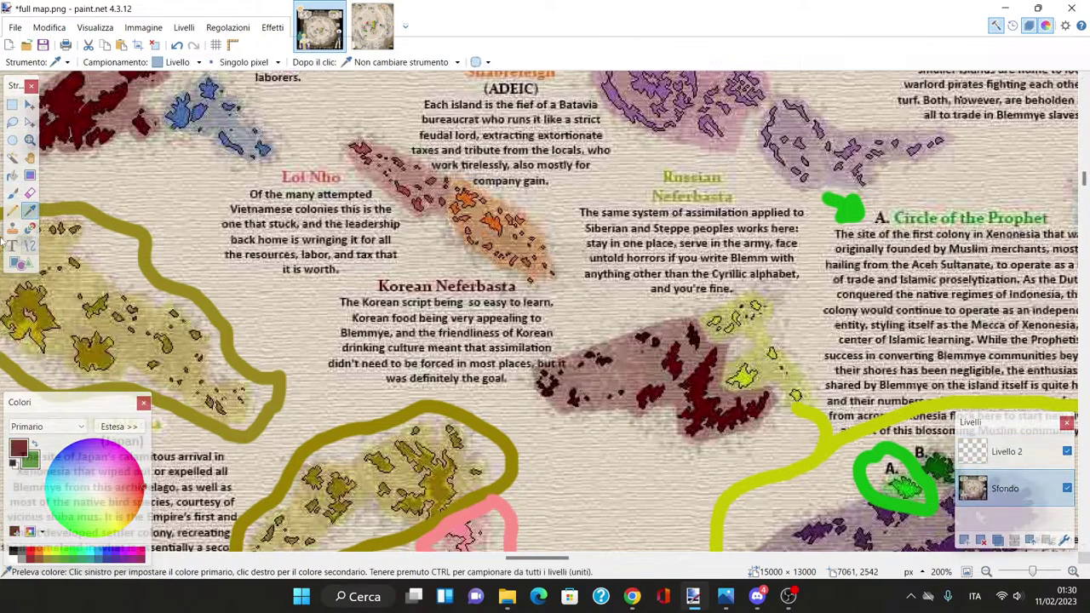
click(12, 192)
click(1004, 451)
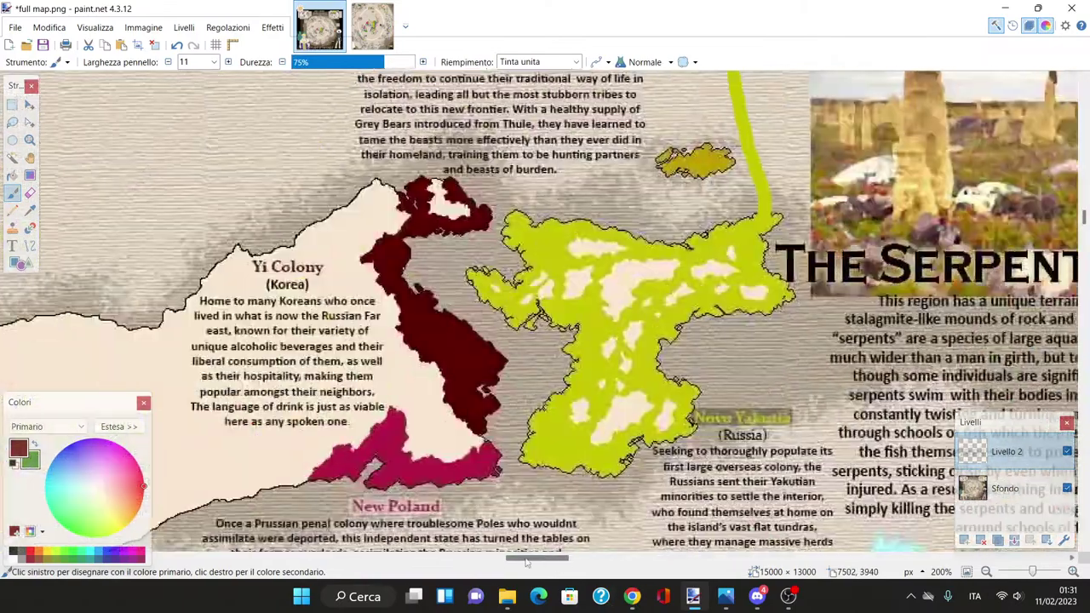
Step: Paint a dark red line from the Korean Yi Colony's coast up towards Korean Neferbasta, undoing the first stroke and redrawing it
scroll(526, 562, left, 2)
scroll(436, 467, up, 3)
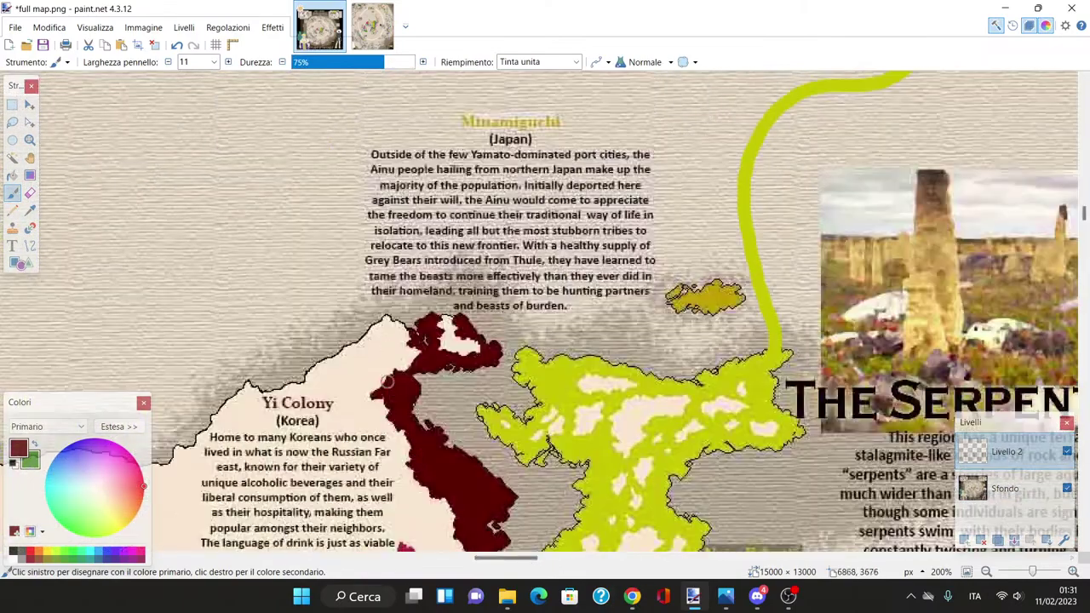
mouse_move(388, 384)
mouse_down()
mouse_move(287, 295)
mouse_move(298, 193)
mouse_up()
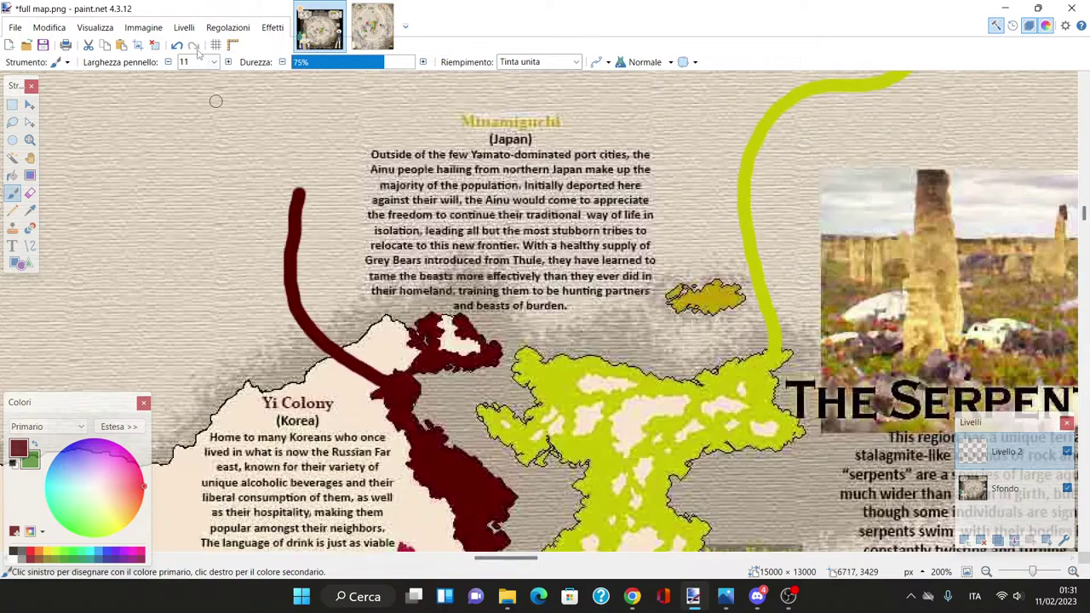
click(177, 44)
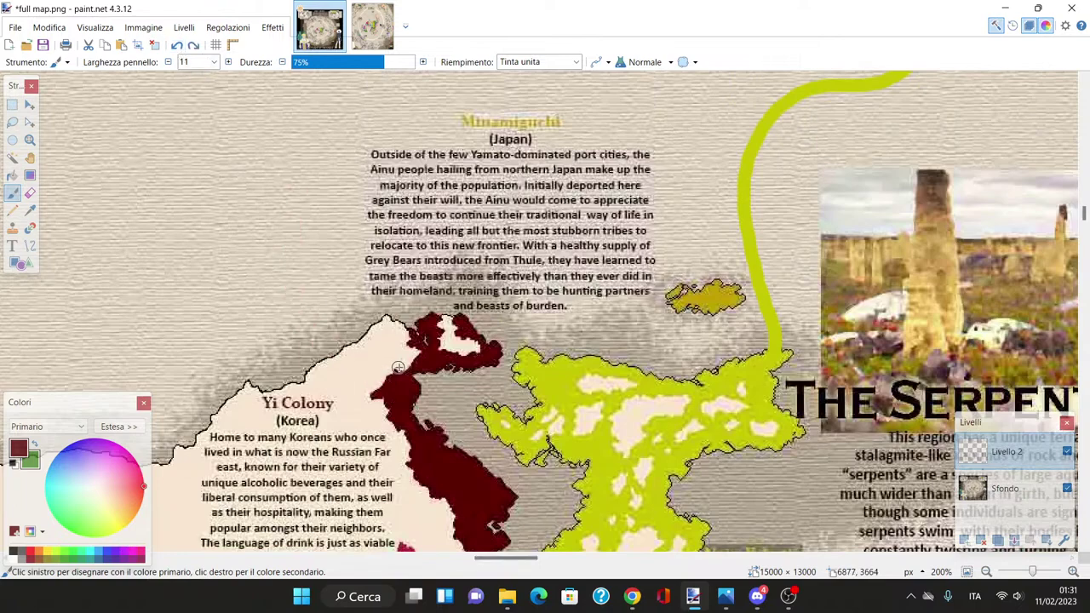
mouse_move(398, 368)
mouse_down()
mouse_move(489, 361)
mouse_move(668, 242)
mouse_move(700, 73)
mouse_move(770, 78)
mouse_move(745, 77)
mouse_move(749, 231)
mouse_move(784, 342)
mouse_up()
Step: Continue the dark red line around the Japanese islands to the Korean Neferbasta islands and outline that colony
scroll(700, 75, up, 10)
scroll(805, 359, up, 3)
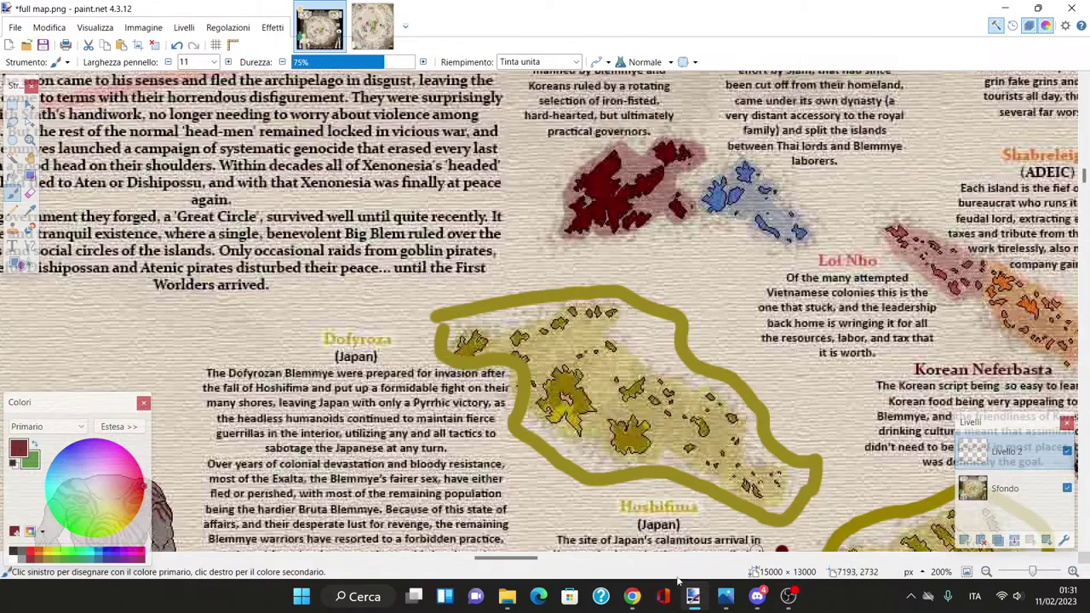
scroll(136, 344, right, 10)
scroll(136, 345, down, 5)
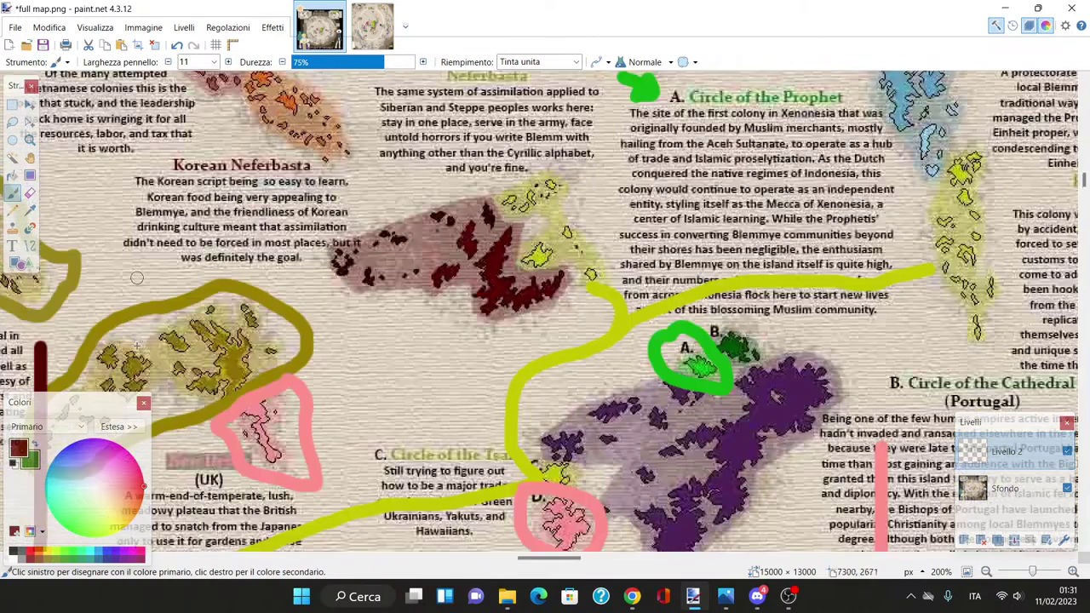
mouse_move(40, 345)
mouse_down()
mouse_move(187, 271)
mouse_move(305, 279)
mouse_move(475, 329)
mouse_move(555, 308)
mouse_move(585, 279)
mouse_move(516, 278)
mouse_move(500, 223)
mouse_move(466, 198)
mouse_move(402, 208)
mouse_move(338, 276)
mouse_move(342, 317)
mouse_up()
Step: Branch the dark red line up to the Jobo Alli islands and outline that Korean colony
scroll(341, 317, up, 3)
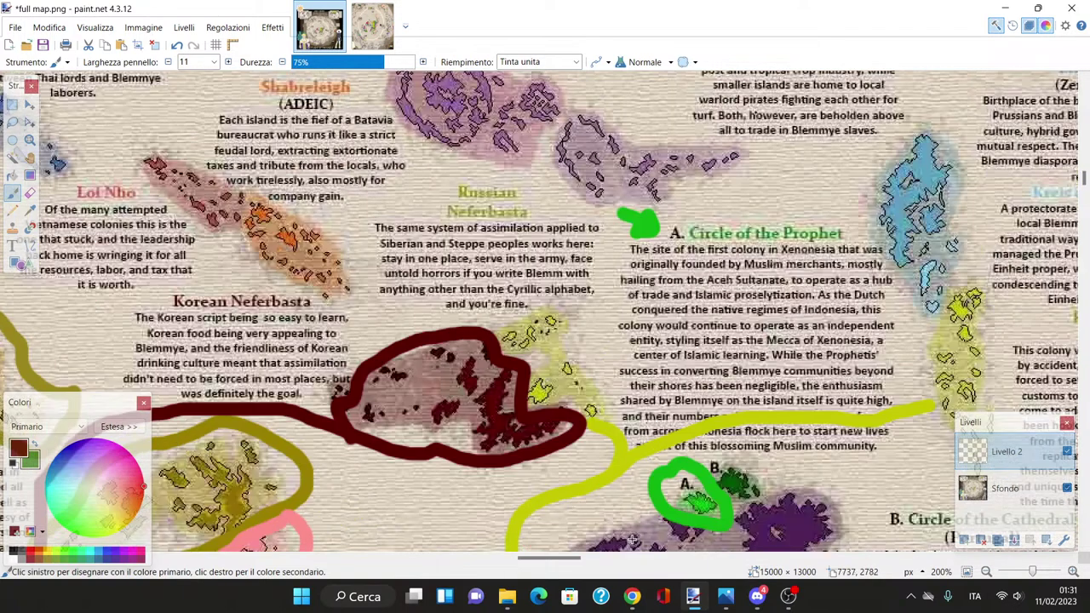
scroll(541, 558, left, 5)
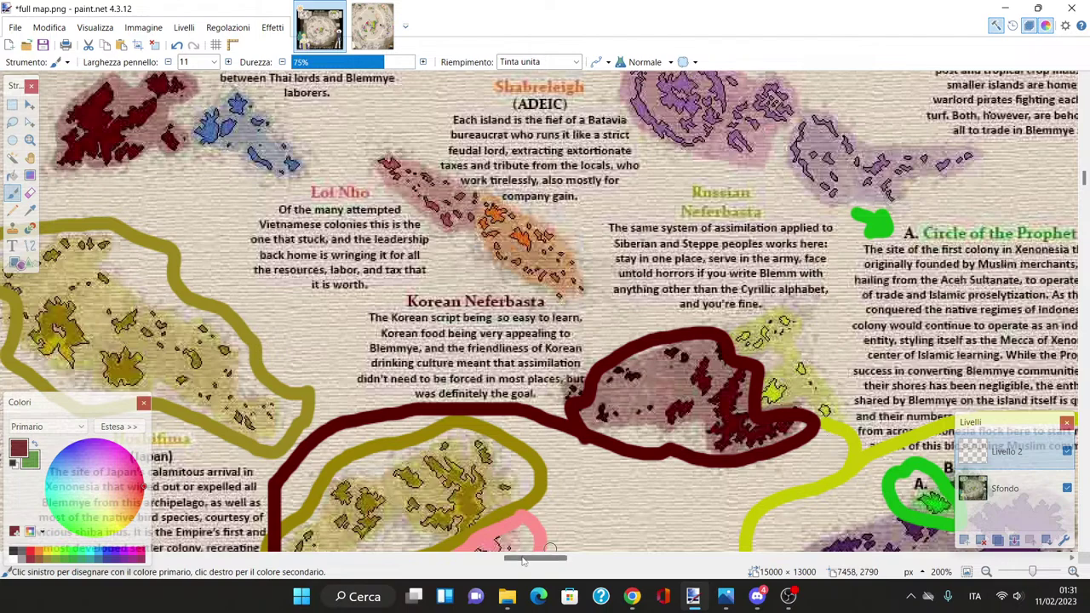
scroll(522, 559, left, 5)
scroll(523, 559, up, 2)
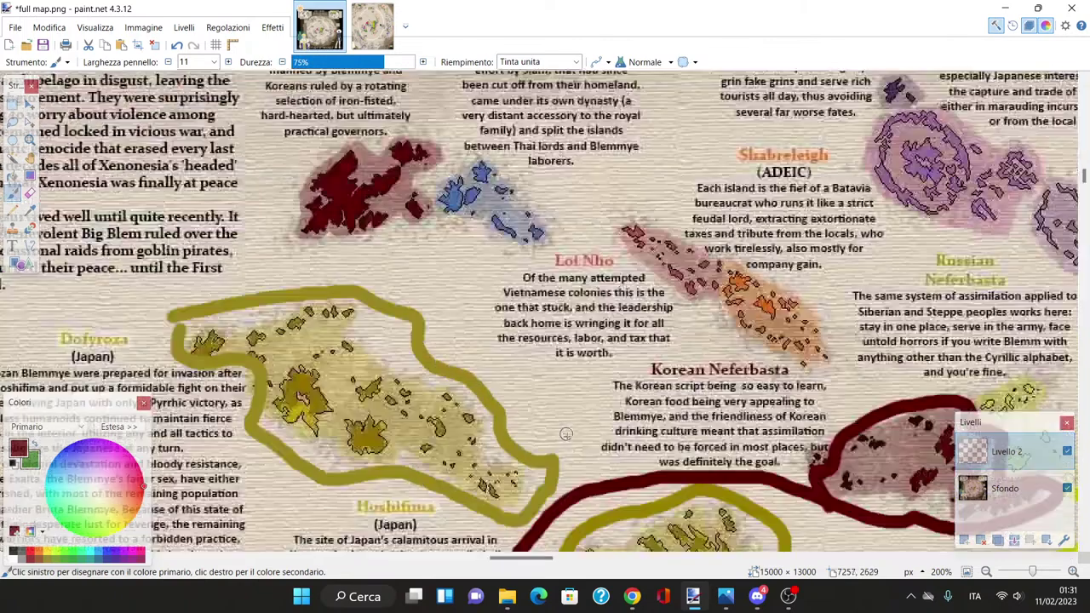
mouse_move(606, 501)
mouse_down()
mouse_move(588, 447)
mouse_move(411, 255)
mouse_up()
scroll(411, 255, up, 3)
mouse_move(411, 391)
mouse_down()
mouse_move(268, 340)
mouse_move(450, 258)
mouse_move(414, 401)
mouse_up()
scroll(414, 401, up, 5)
scroll(383, 375, down, 4)
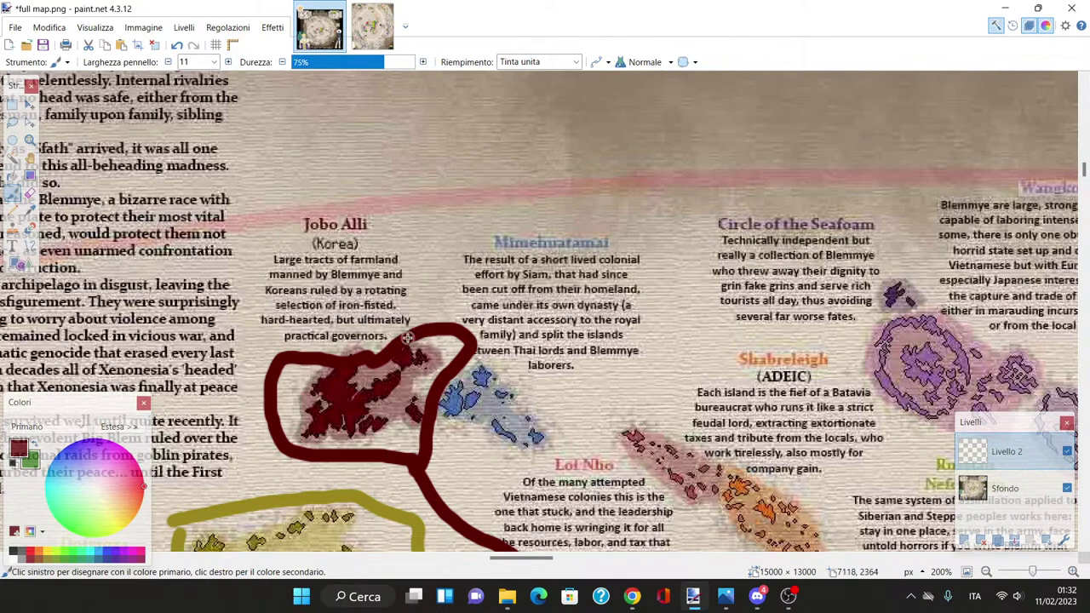
scroll(511, 354, down, 2)
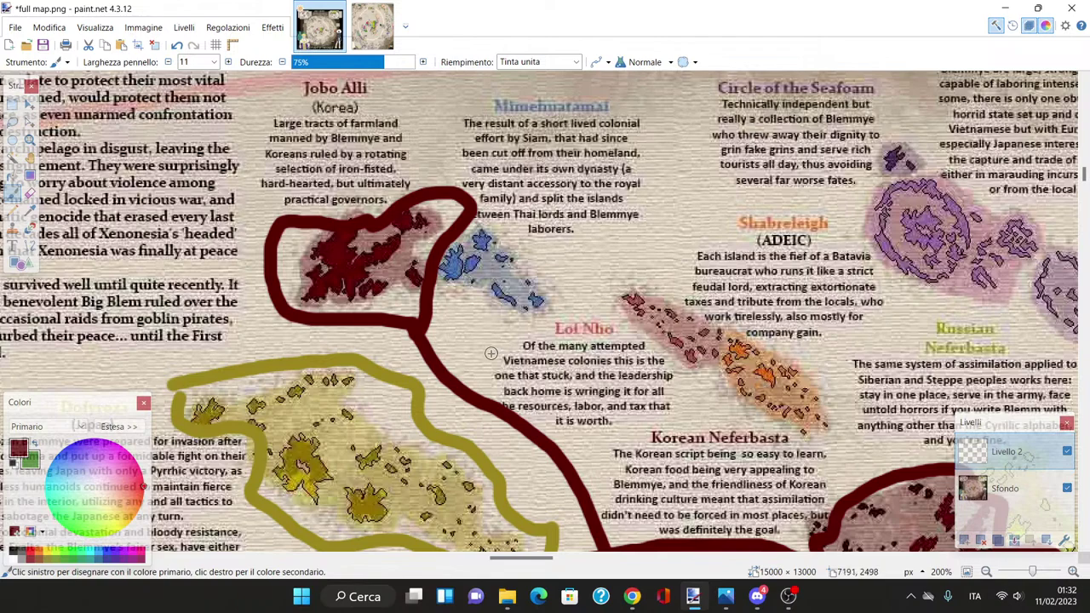
scroll(655, 363, down, 1)
scroll(672, 318, up, 2)
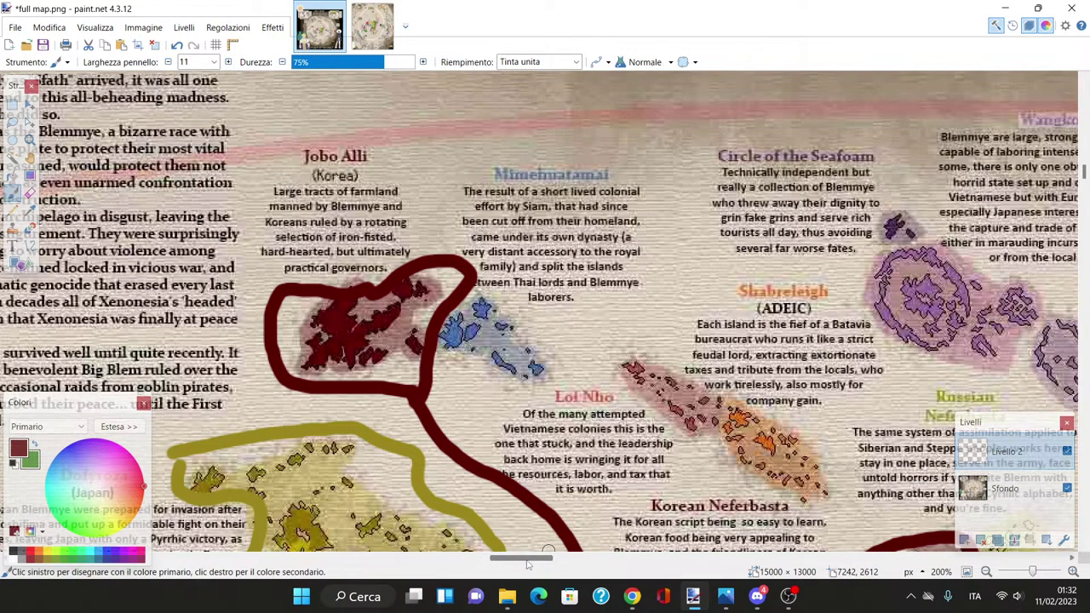
drag(528, 562, 547, 574)
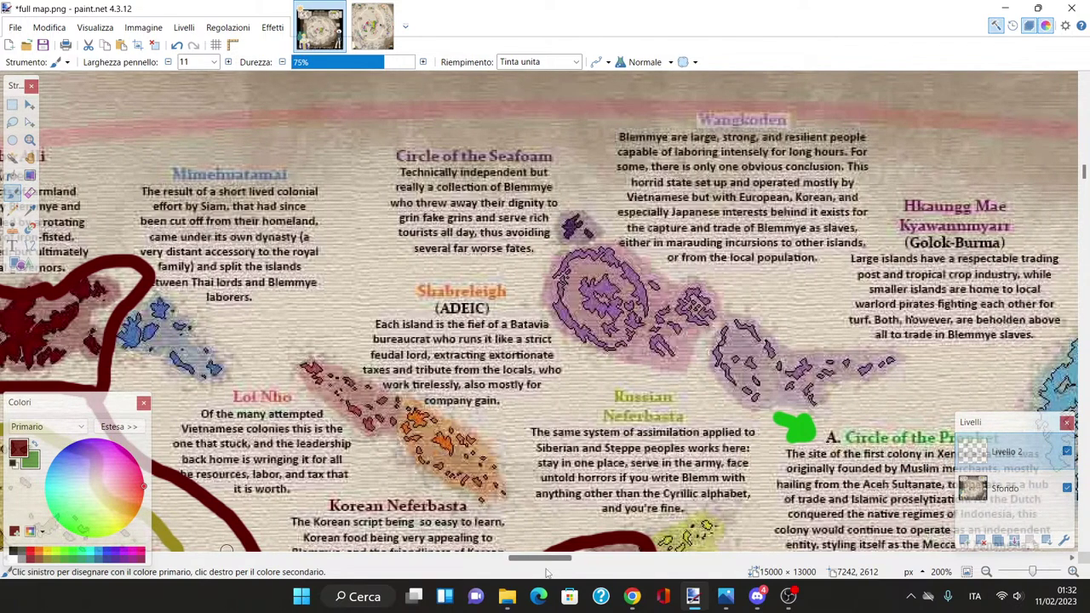
Step: Add a new layer, sample the purple of the Wangkoden islands from Sfondo, and ready the Paintbrush on the new layer
drag(547, 573, 556, 577)
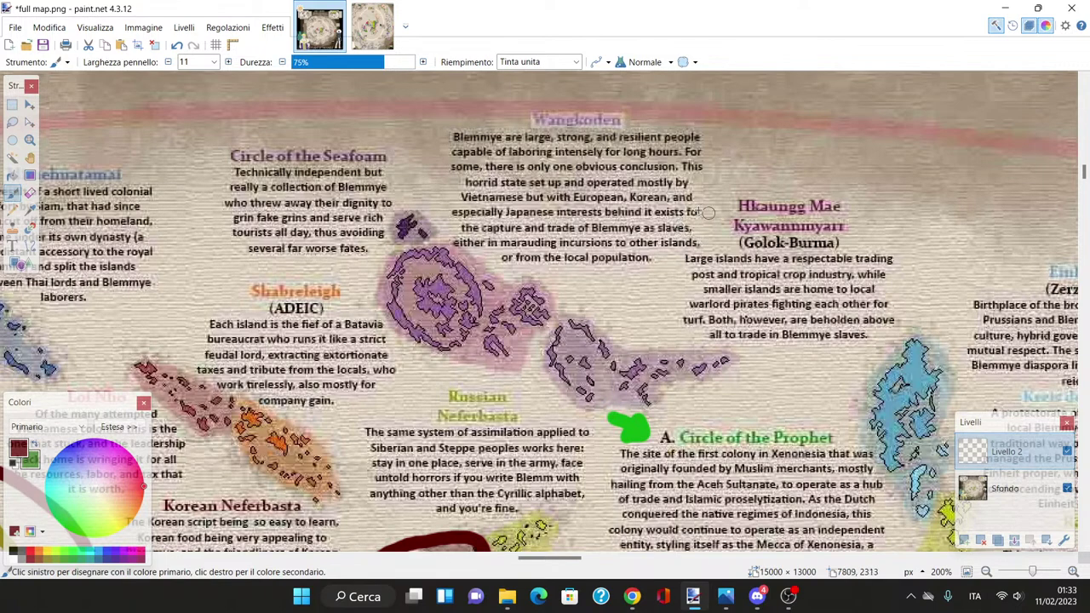
click(964, 540)
click(29, 210)
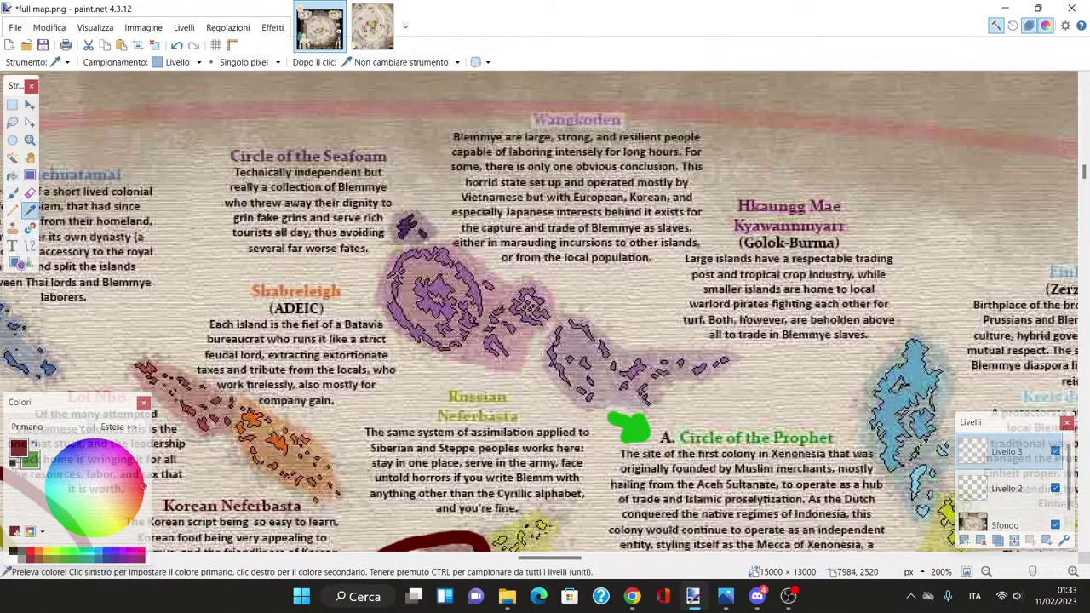
click(1004, 512)
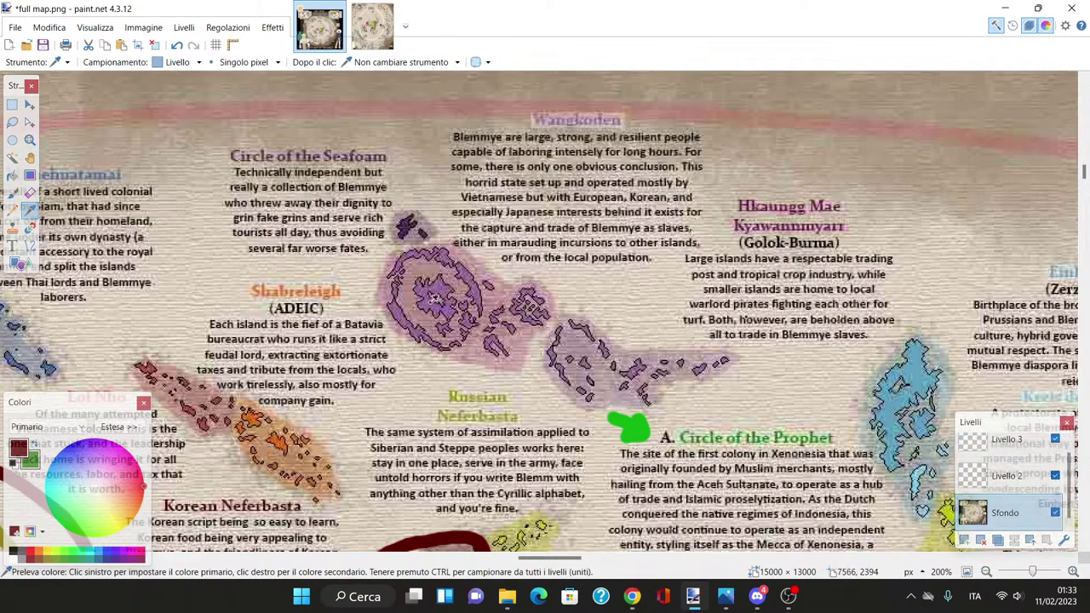
click(442, 297)
click(988, 441)
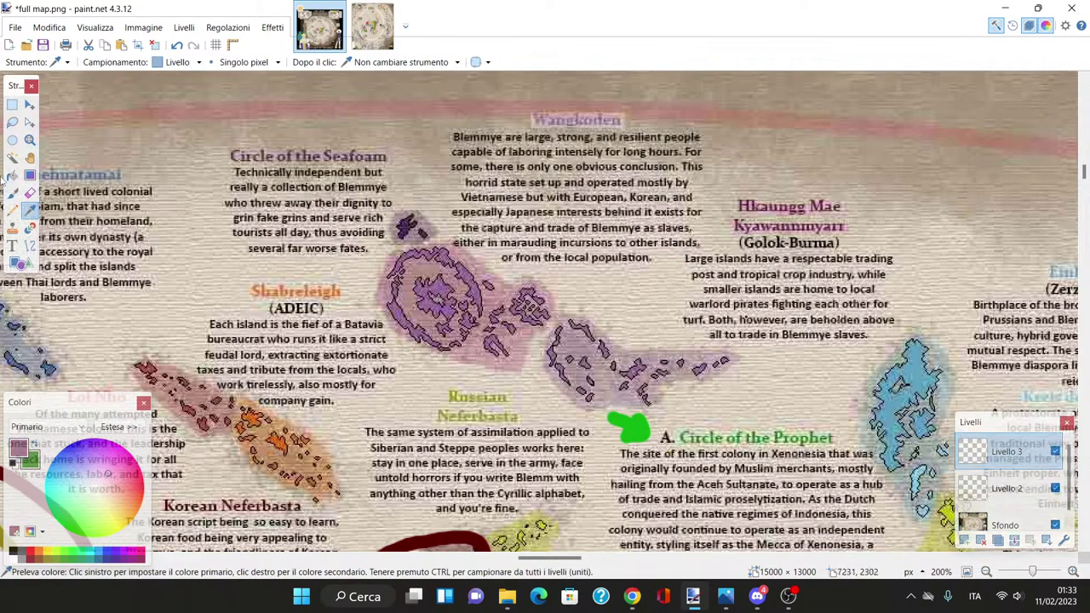
click(11, 193)
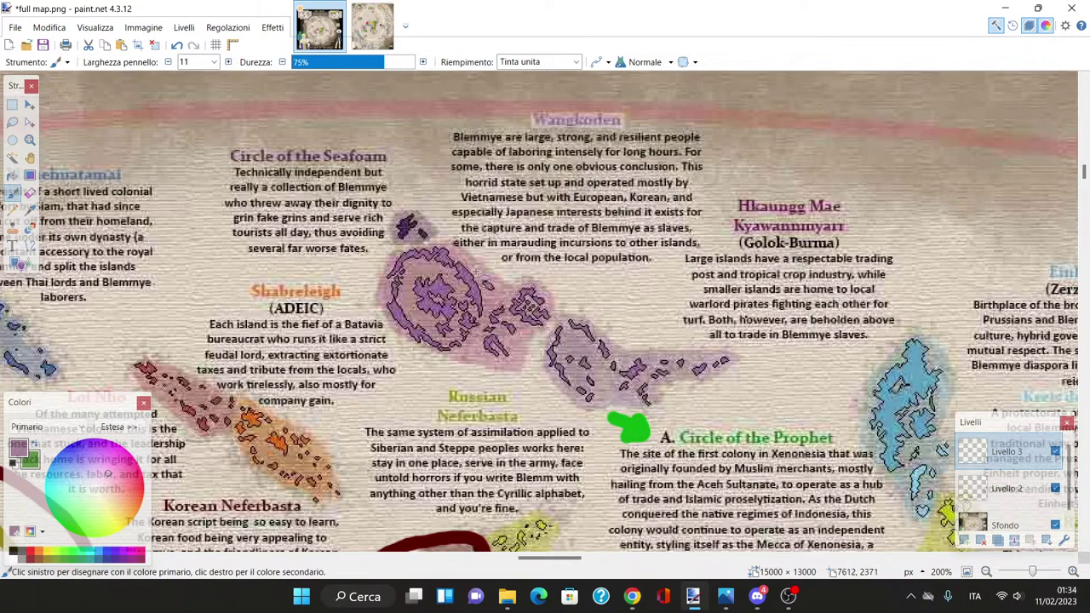
drag(375, 255, 524, 362)
drag(398, 353, 542, 261)
drag(579, 559, 596, 560)
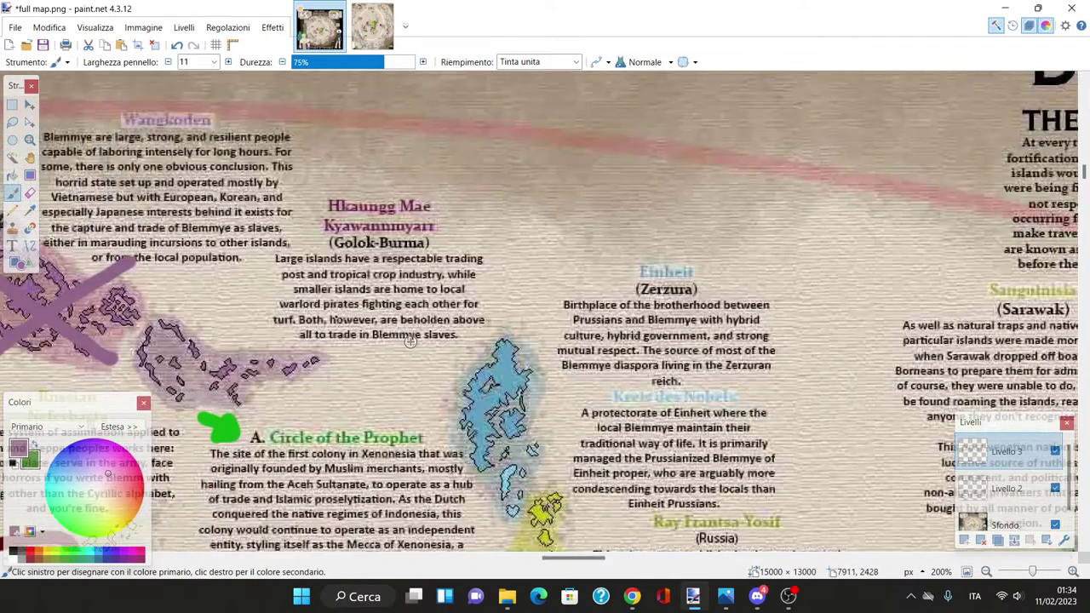
drag(569, 560, 559, 560)
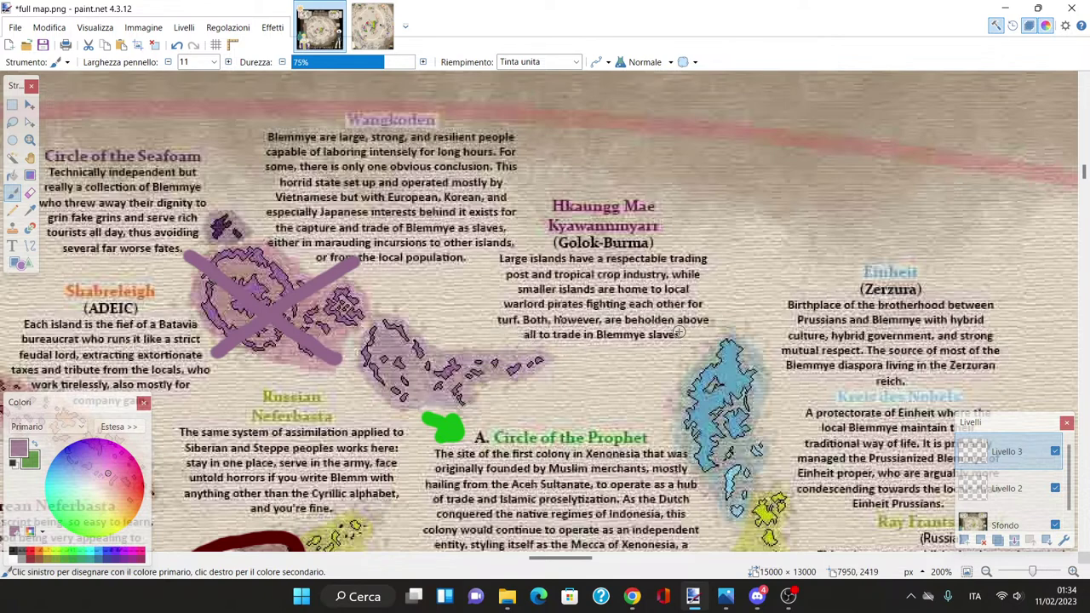
mouse_move(325, 357)
mouse_down()
mouse_move(372, 308)
mouse_move(558, 364)
mouse_up()
click(176, 44)
click(176, 44)
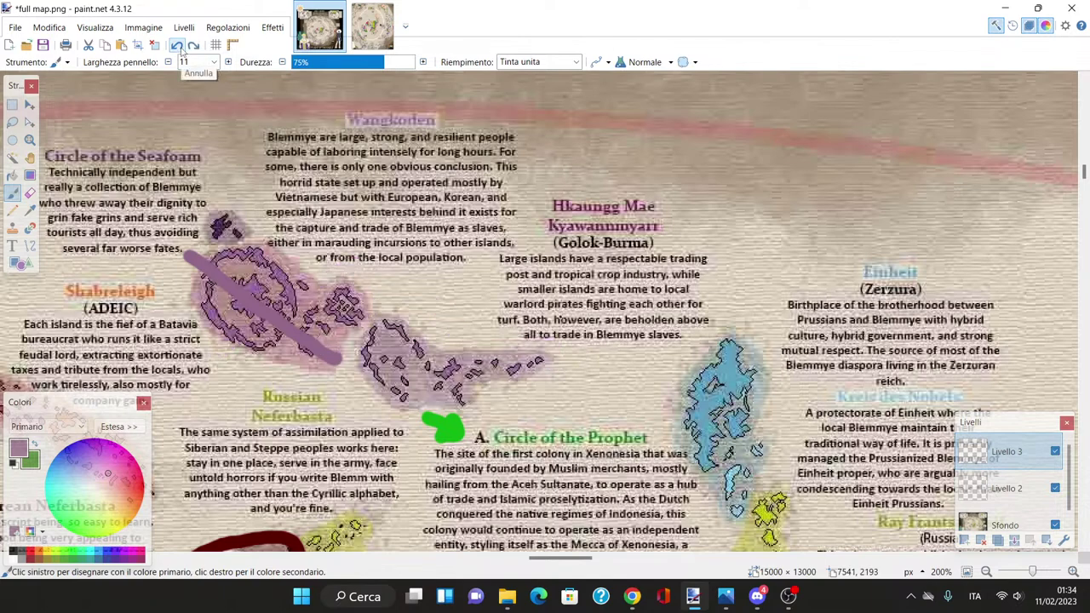
click(176, 44)
Step: Outline the ring-shaped purple islands below Wangkoden together with the adjoining paler purple chain in one purple loop, undoing the first stroke
mouse_move(288, 264)
mouse_down()
mouse_move(426, 323)
mouse_move(553, 341)
mouse_move(464, 399)
mouse_move(400, 417)
mouse_move(330, 368)
mouse_up()
click(176, 44)
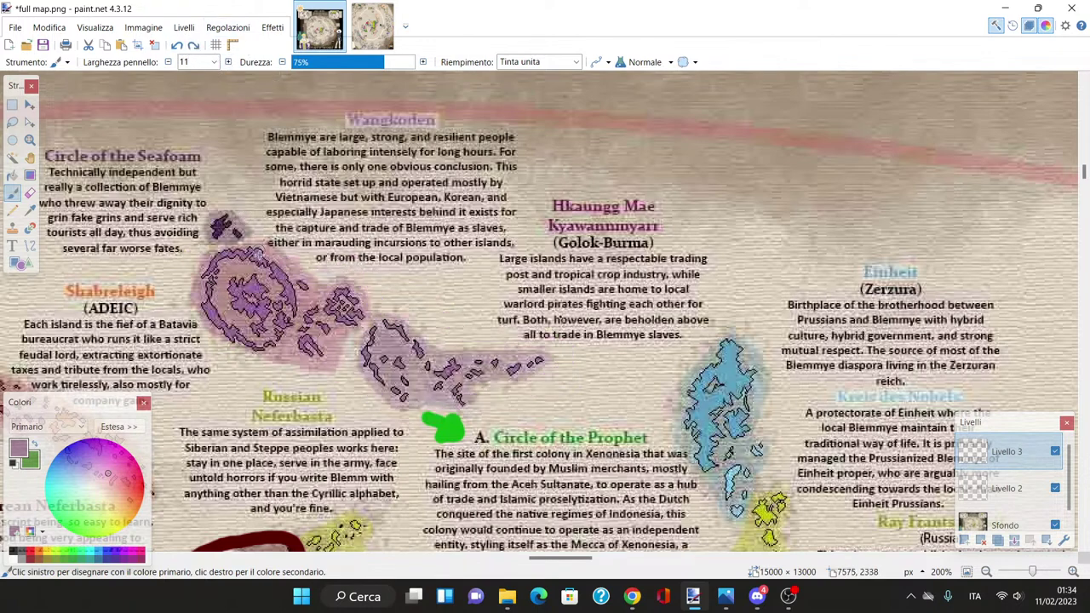
mouse_move(260, 254)
mouse_down()
mouse_move(357, 287)
mouse_move(439, 347)
mouse_move(550, 354)
mouse_move(477, 388)
mouse_move(405, 398)
mouse_move(271, 371)
mouse_move(200, 317)
mouse_move(220, 258)
mouse_move(294, 252)
mouse_up()
Step: Examine the islands and colony labels from the Great Circle and Einheit across to the Mosonoson lands and New West Timor
scroll(527, 490, down, 5)
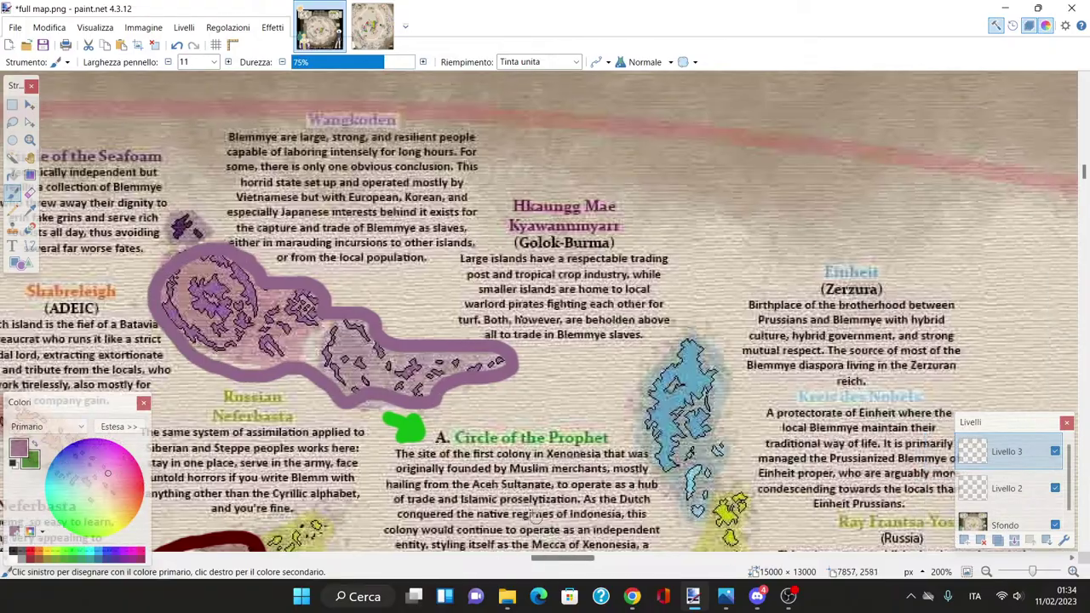
scroll(527, 489, down, 5)
scroll(527, 490, up, 4)
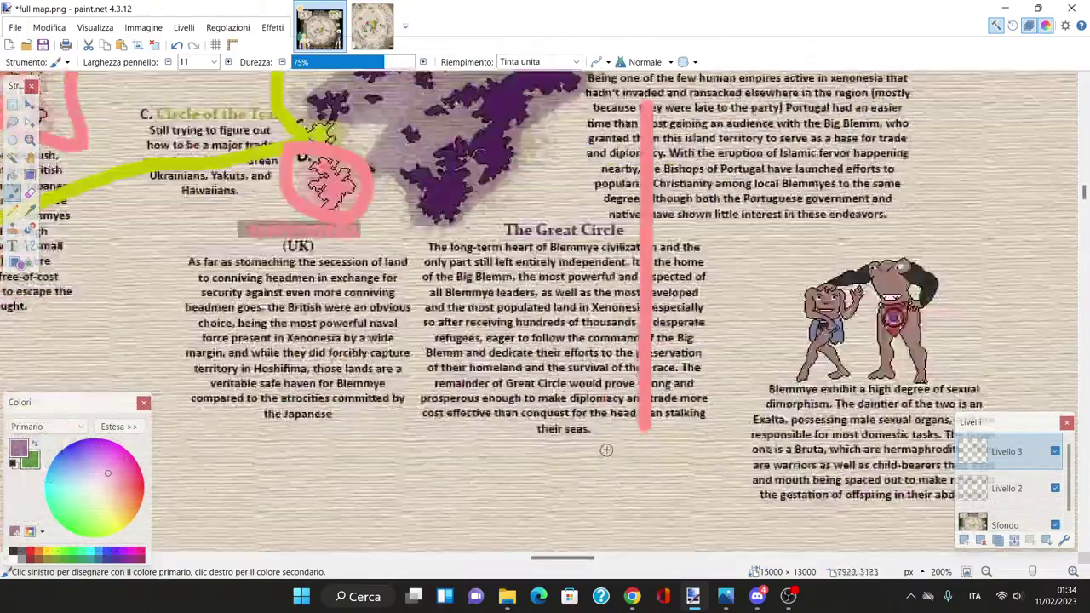
scroll(688, 417, up, 10)
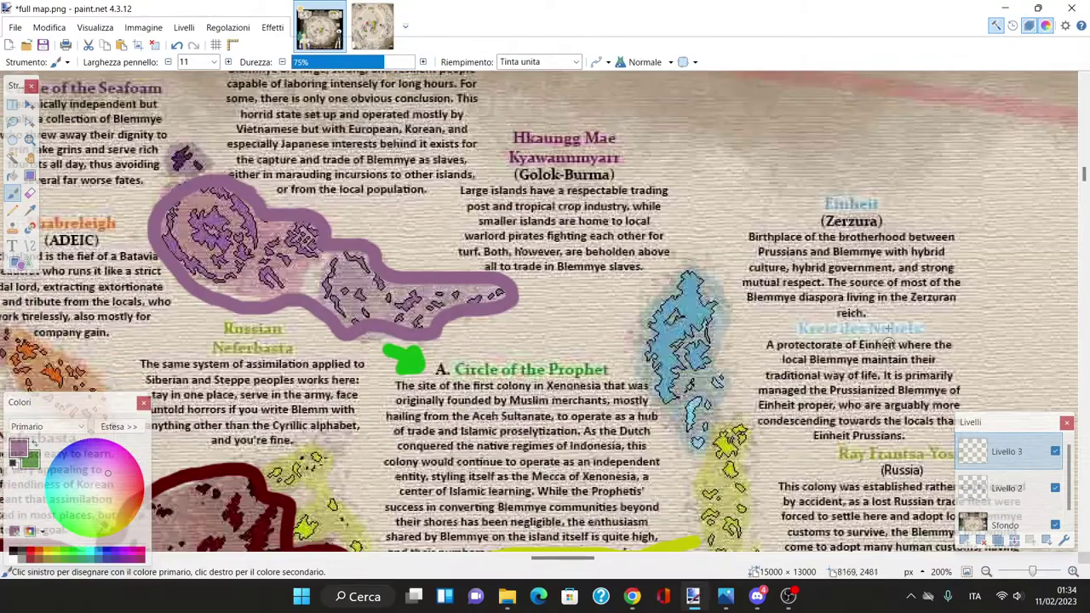
scroll(593, 528, down, 1)
drag(585, 558, 600, 555)
scroll(600, 555, right, 1)
scroll(601, 555, down, 2)
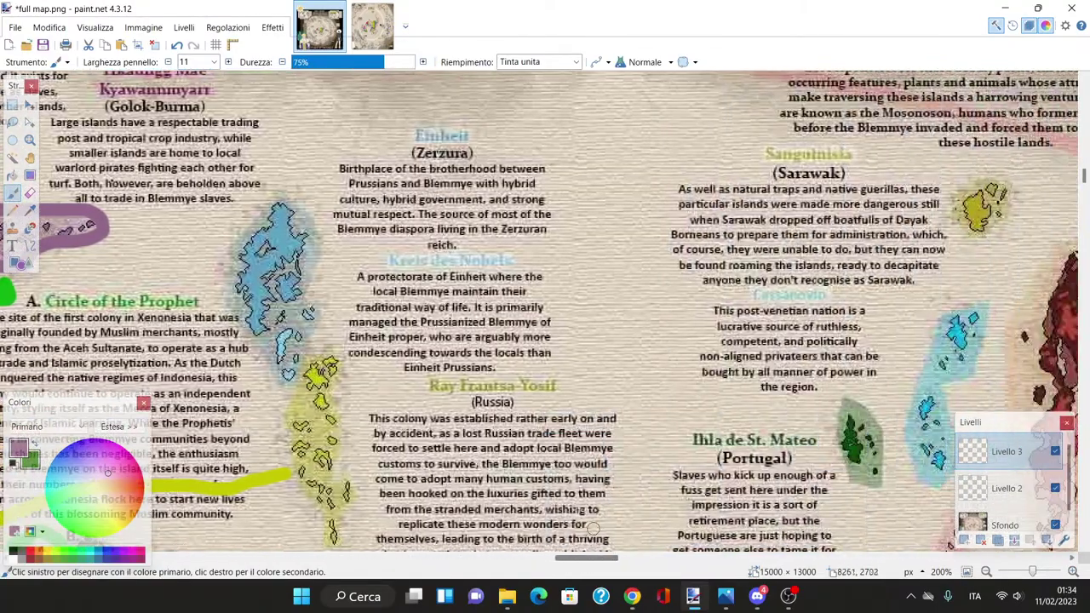
scroll(600, 555, right, 1)
scroll(593, 555, up, 1)
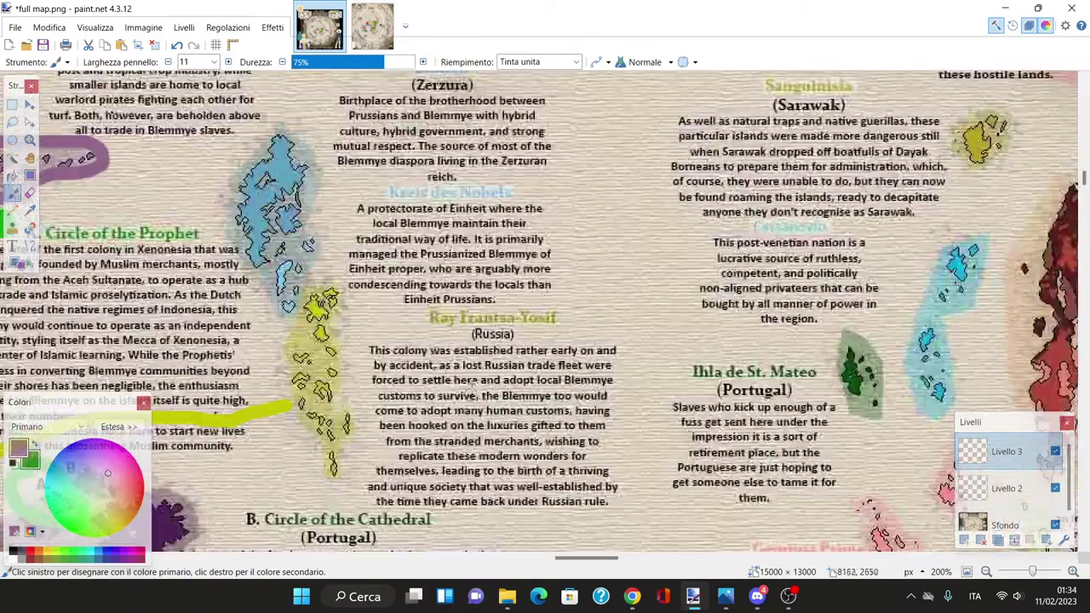
scroll(593, 558, right, 5)
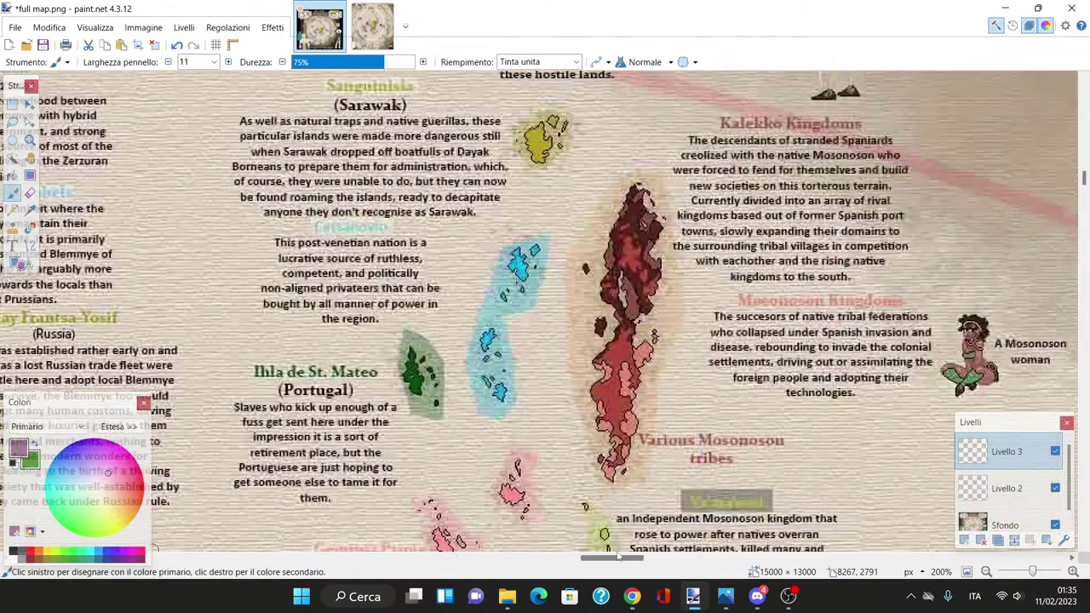
scroll(613, 520, down, 9)
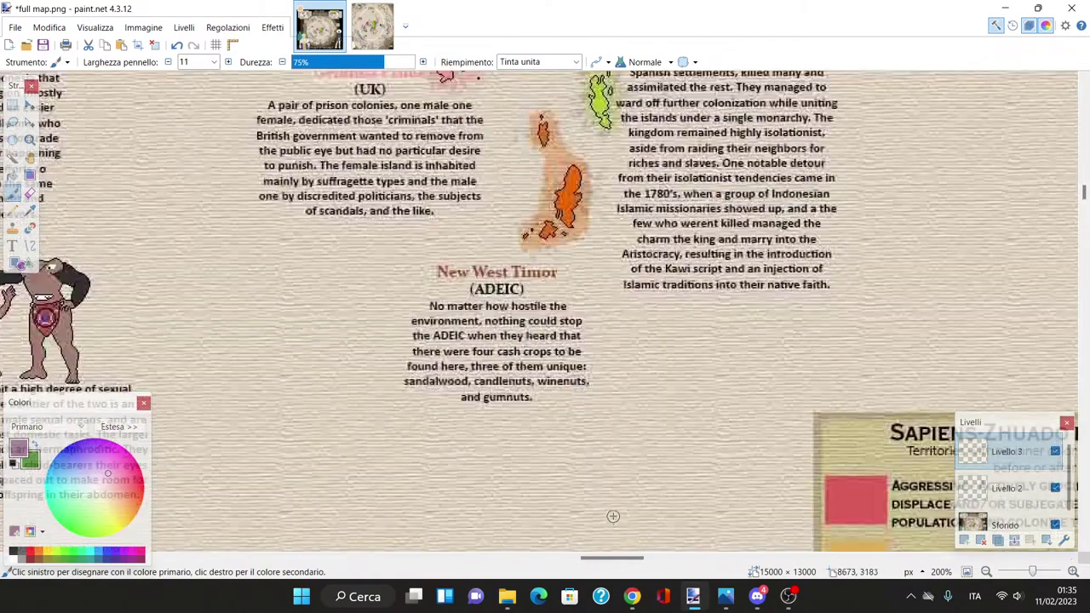
scroll(613, 516, up, 3)
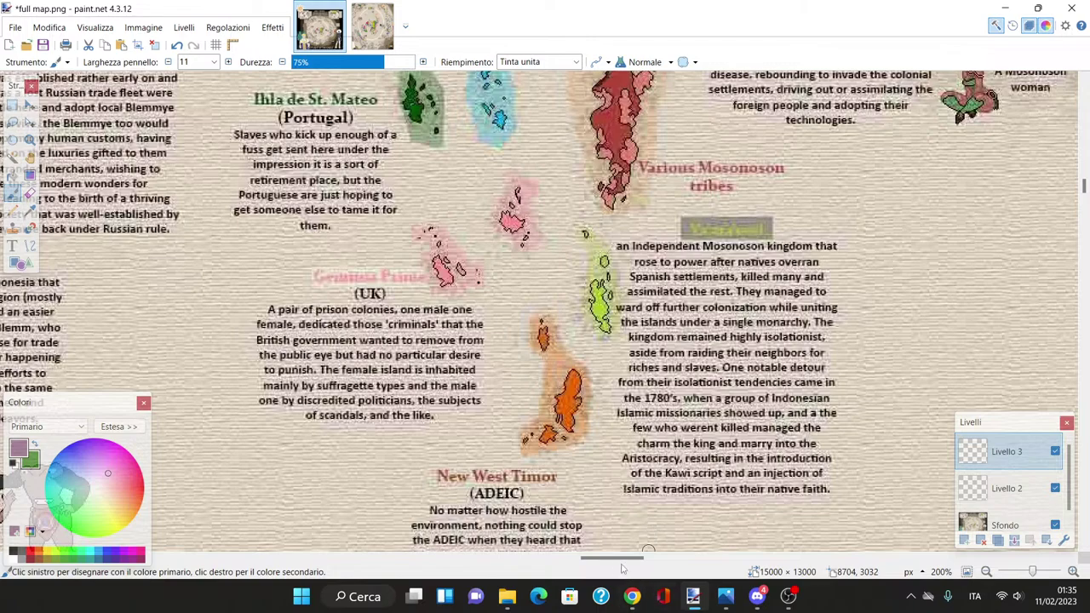
drag(619, 559, 557, 559)
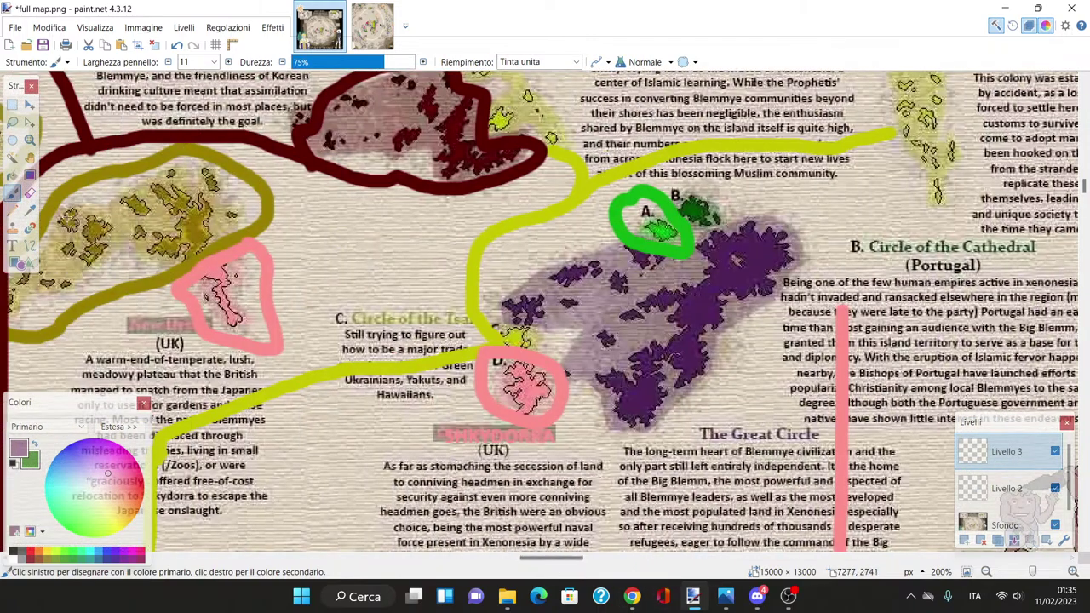
Step: Merge the new layer down into Livello 2, sample the pink of the UK colony D outline, and ready the Paintbrush
click(29, 210)
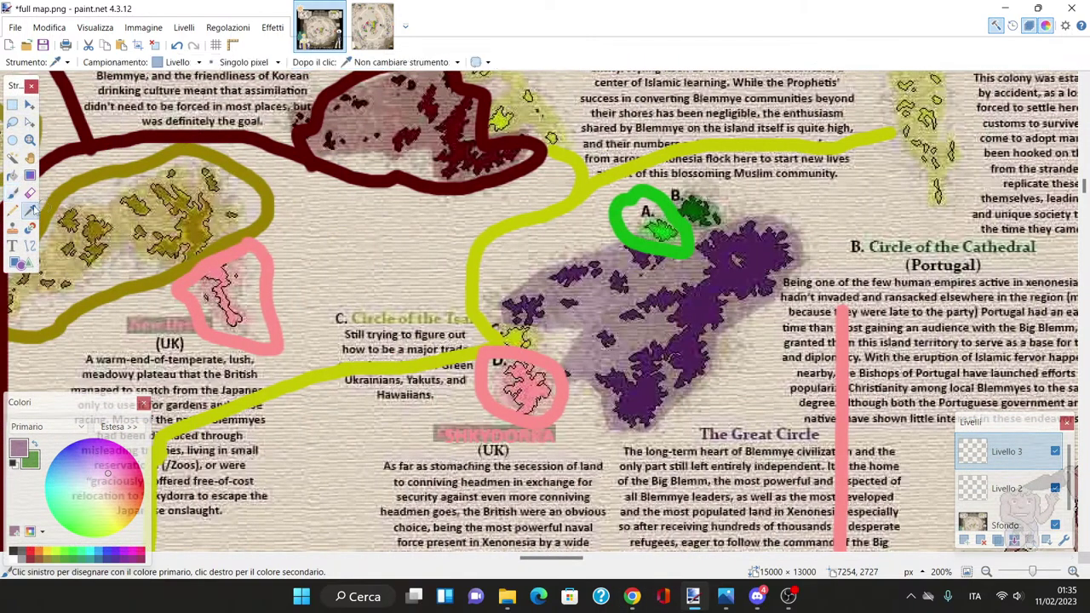
click(1013, 539)
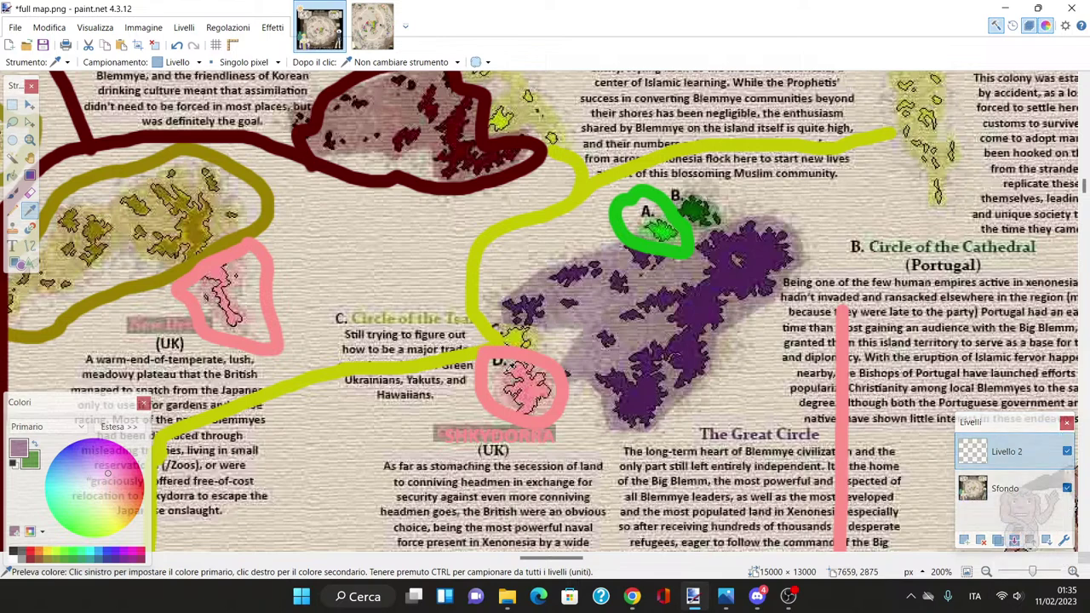
click(505, 349)
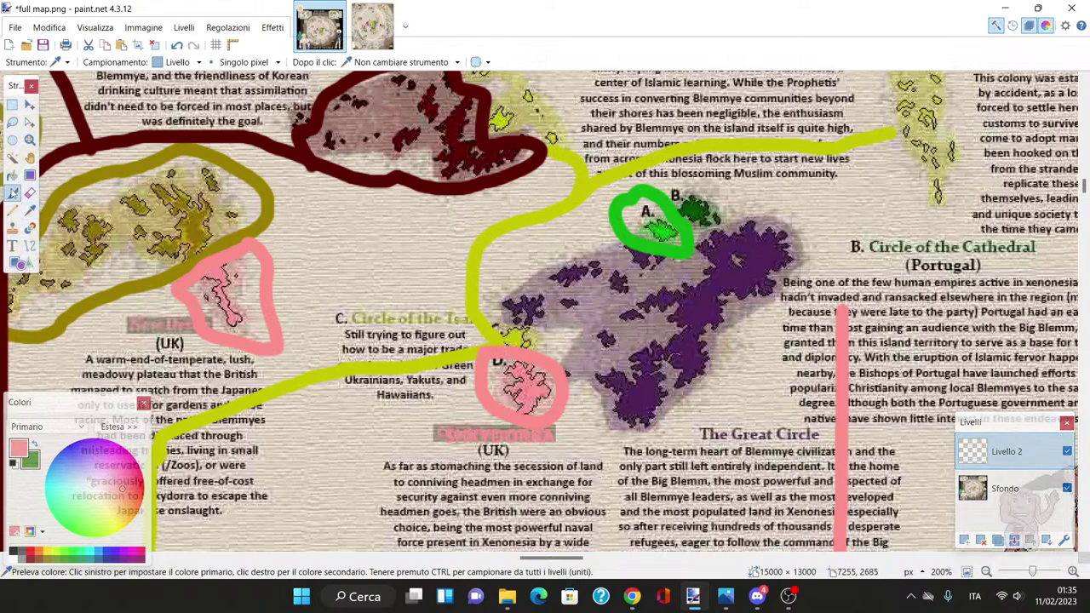
click(12, 192)
Step: Erase the vertical pink line crossing the Great Circle and Circle of the Cathedral texts using an Eraser width of 55
scroll(538, 333, down, 3)
scroll(648, 361, up, 1)
scroll(778, 359, down, 1)
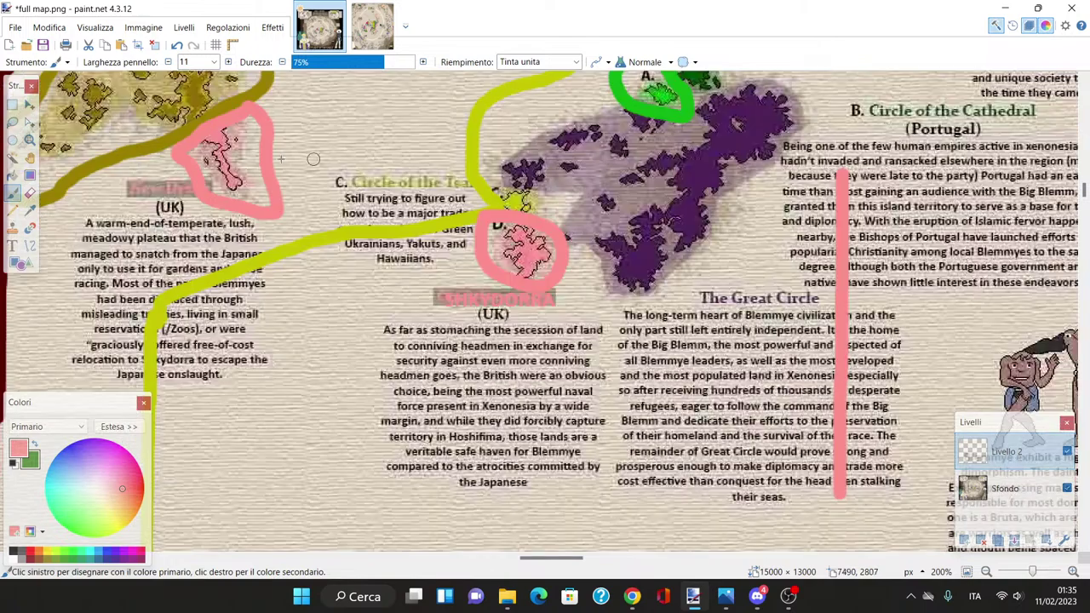
click(30, 192)
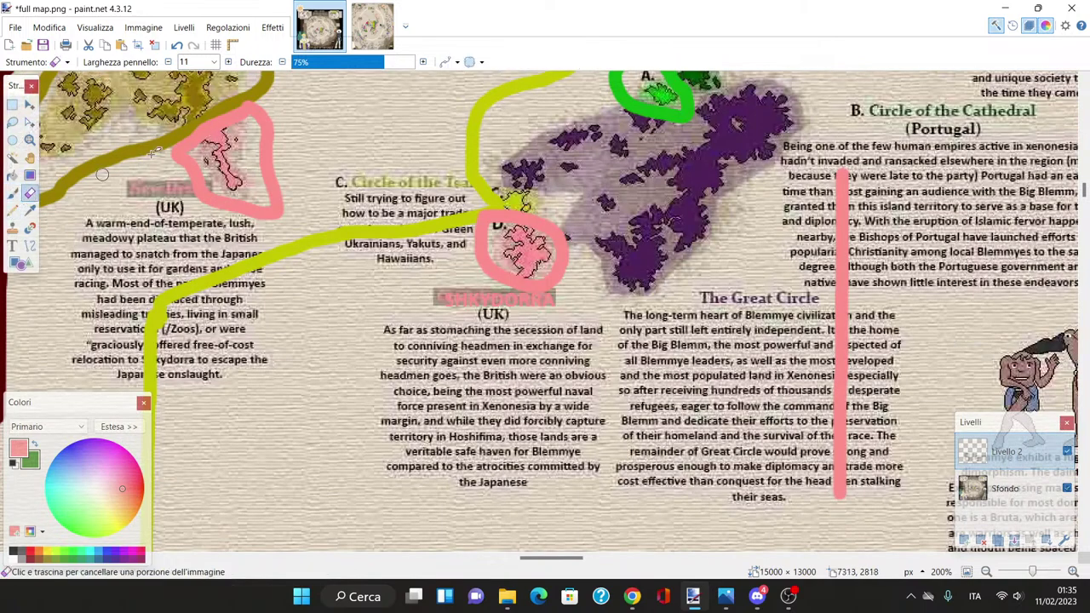
scroll(197, 109, down, 3)
scroll(194, 58, down, 7)
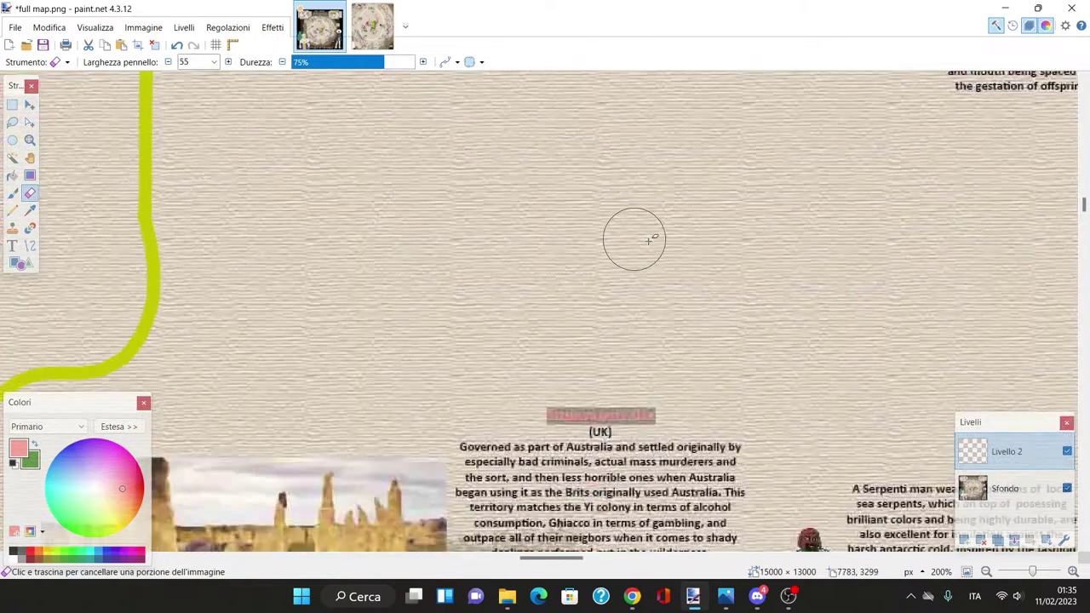
scroll(194, 60, up, 5)
scroll(645, 239, up, 10)
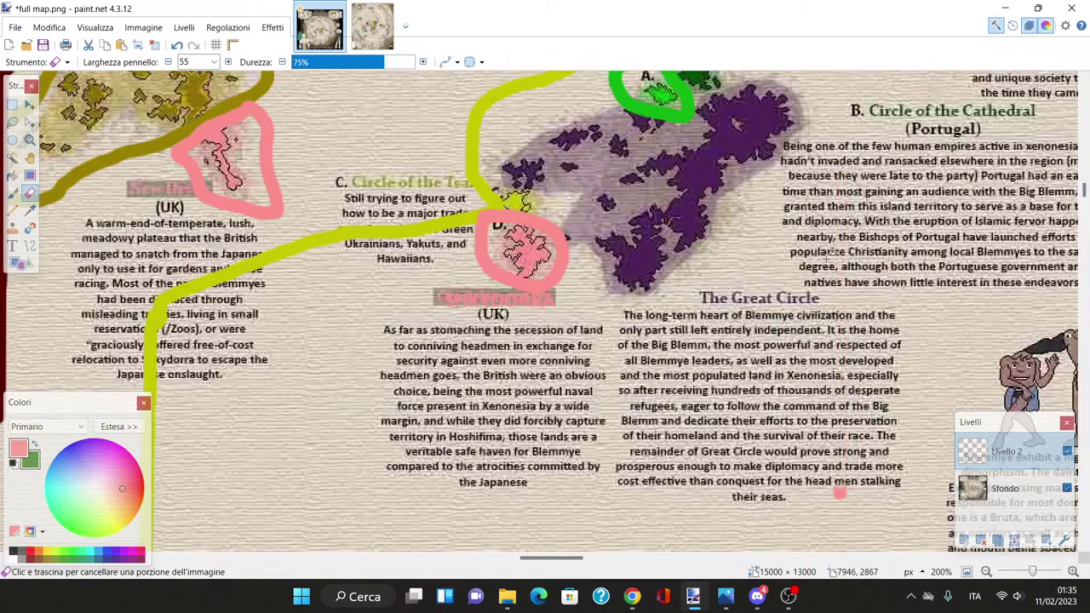
Step: Paint a pink line with brush width 8 from UK colony D below the Great Circle text and past the Blemmye illustration
click(13, 194)
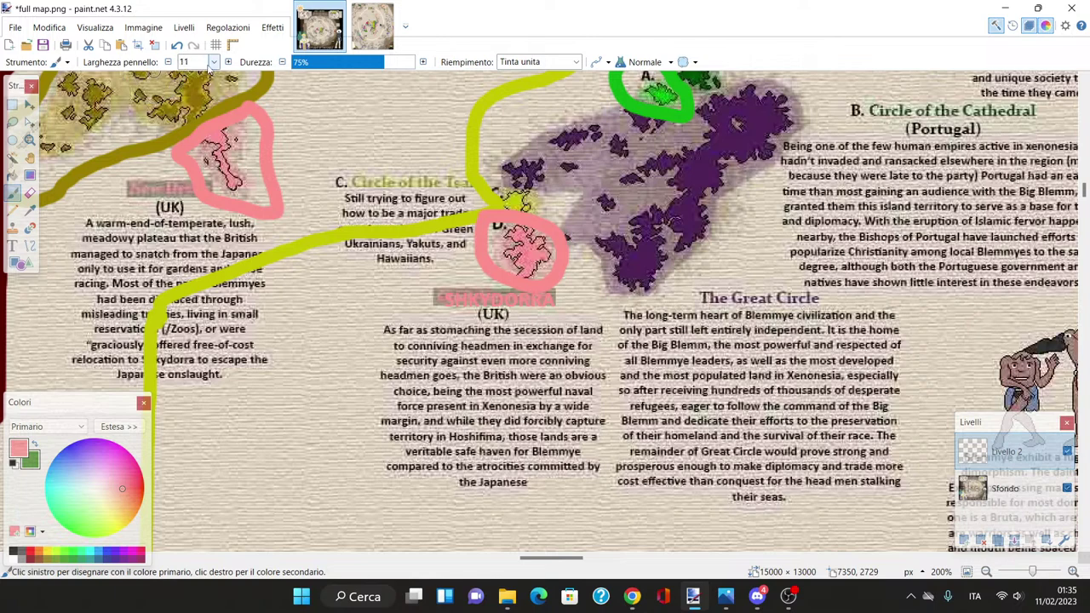
scroll(209, 71, down, 3)
mouse_move(554, 284)
mouse_down()
mouse_move(585, 296)
mouse_move(606, 344)
mouse_move(611, 460)
mouse_move(639, 508)
mouse_move(915, 497)
mouse_up()
scroll(543, 545, down, 2)
drag(543, 558, 572, 559)
mouse_move(422, 422)
mouse_down()
mouse_move(465, 323)
mouse_move(676, 226)
mouse_up()
Step: Continue the pink line up to the pair of UK prison colonies and outline both island groups together
scroll(722, 285, up, 6)
mouse_move(668, 427)
mouse_down()
mouse_move(723, 354)
mouse_move(876, 252)
mouse_move(966, 255)
mouse_up()
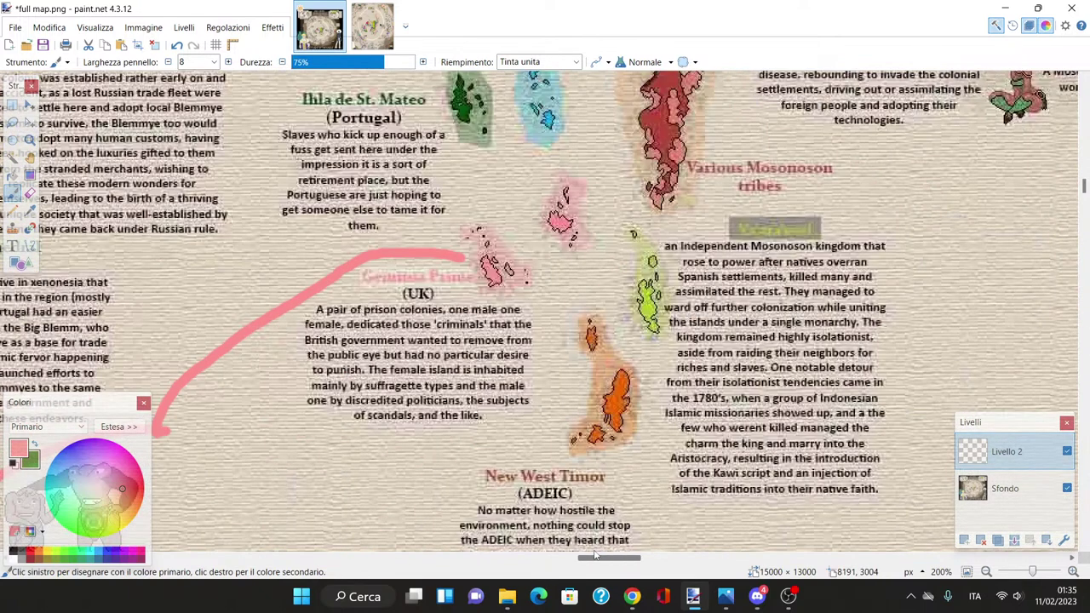
drag(578, 558, 609, 559)
mouse_move(464, 254)
mouse_down()
mouse_move(576, 174)
mouse_move(607, 233)
mouse_move(546, 297)
mouse_move(475, 285)
mouse_move(455, 238)
mouse_up()
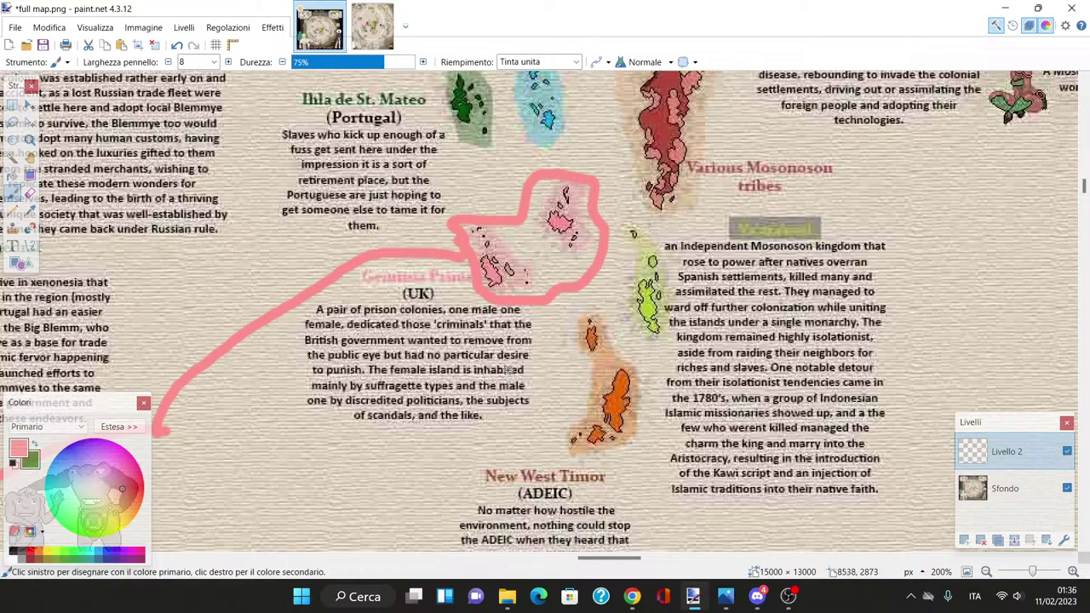
Step: Examine the wider map around Xenonesia, the Serpents' Gate, the Leviathan's Gate and Geminia for territories and the routes drawn so far
scroll(514, 362, up, 2)
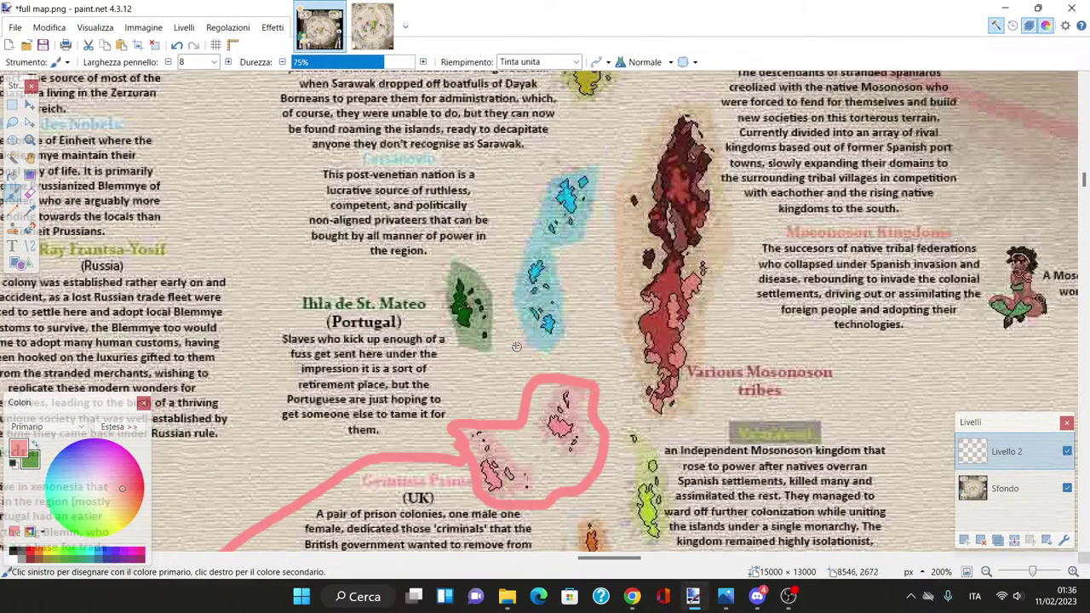
scroll(515, 343, down, 5)
scroll(402, 332, up, 4)
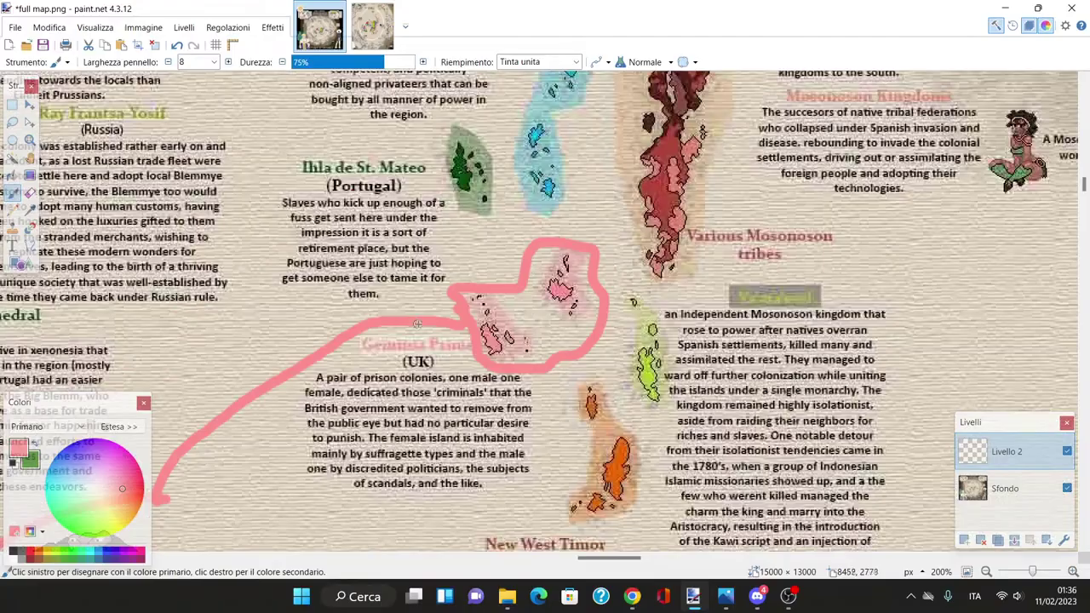
scroll(418, 325, up, 3)
scroll(418, 324, down, 5)
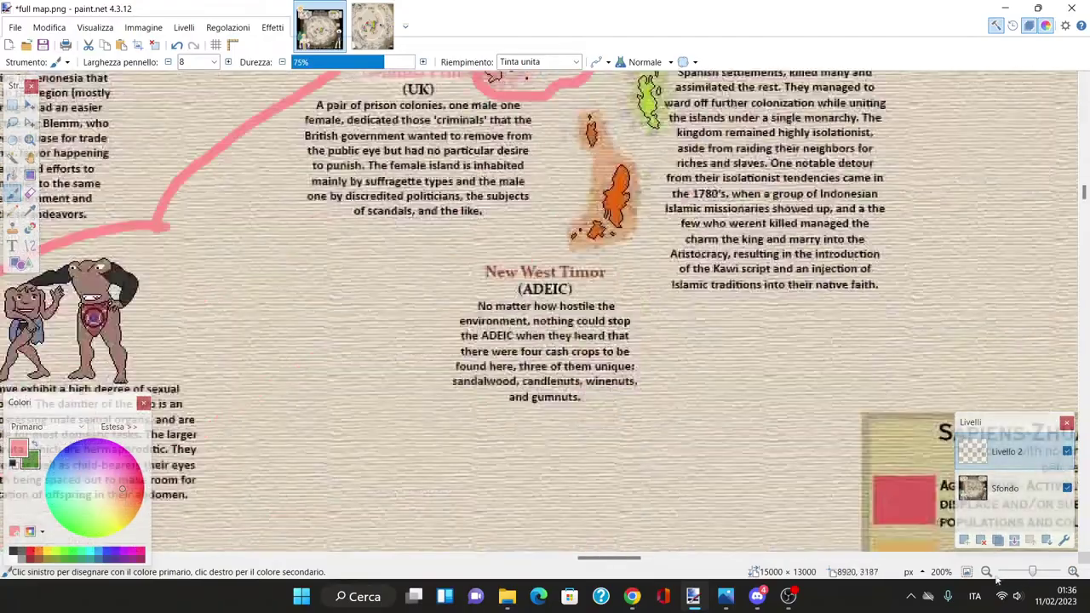
click(986, 572)
click(987, 572)
click(987, 572)
click(986, 572)
click(986, 572)
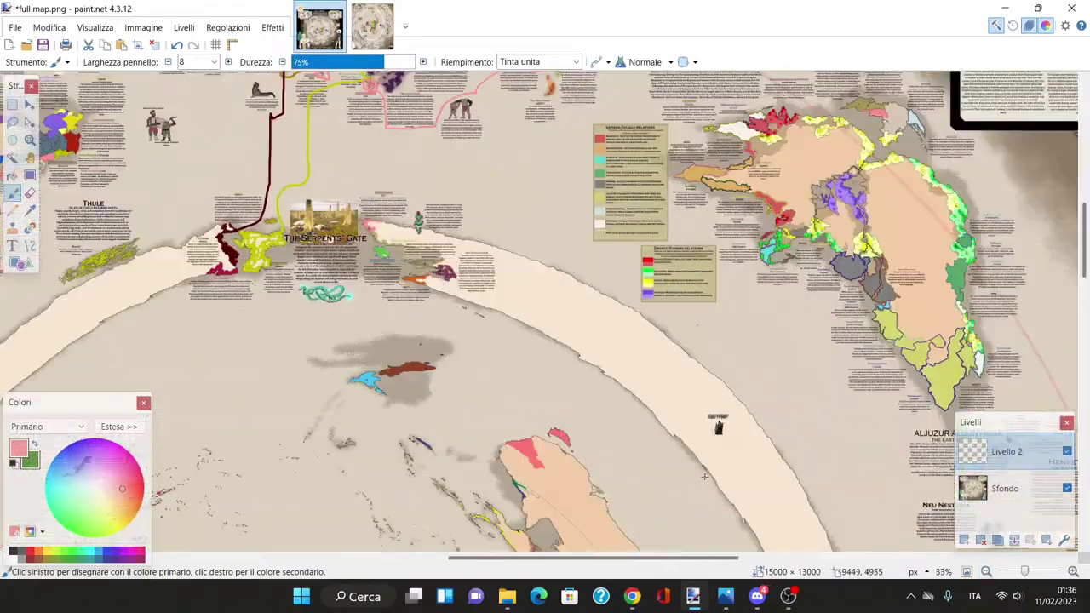
scroll(703, 477, down, 8)
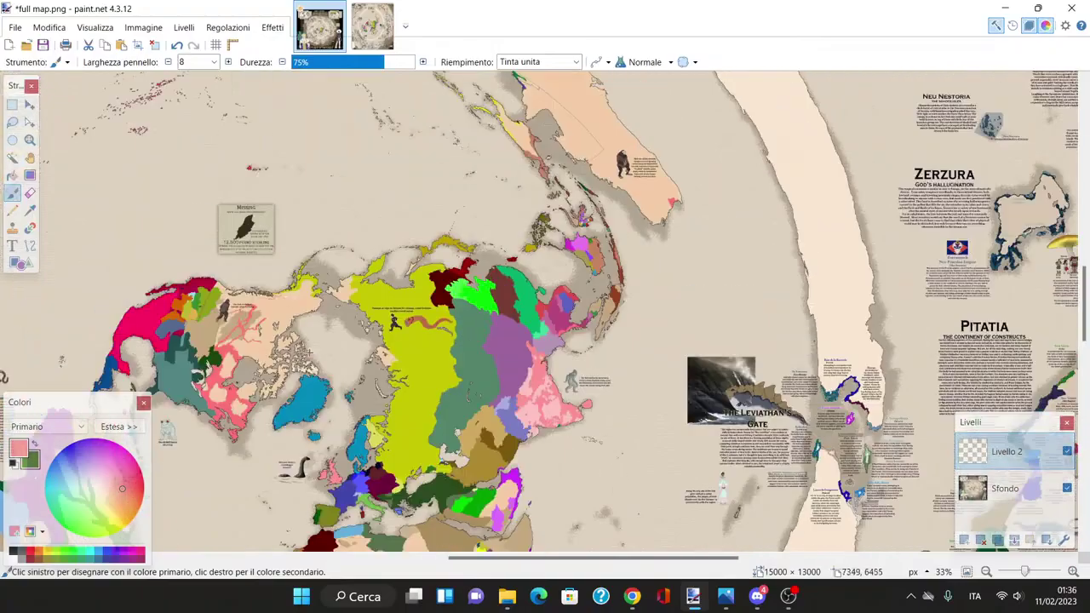
scroll(442, 315, up, 10)
scroll(442, 315, down, 12)
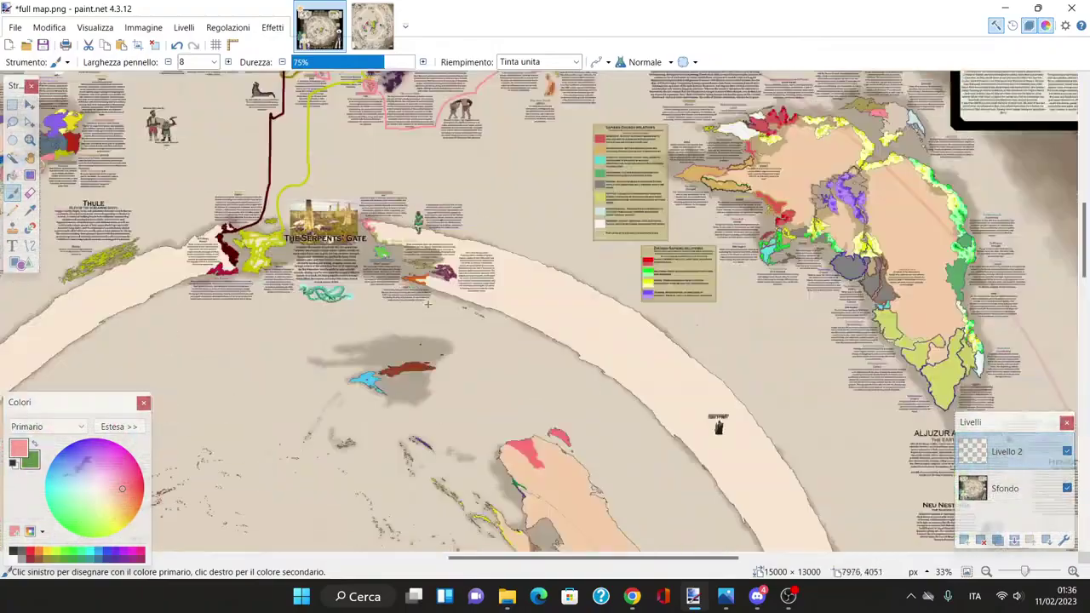
scroll(442, 315, up, 10)
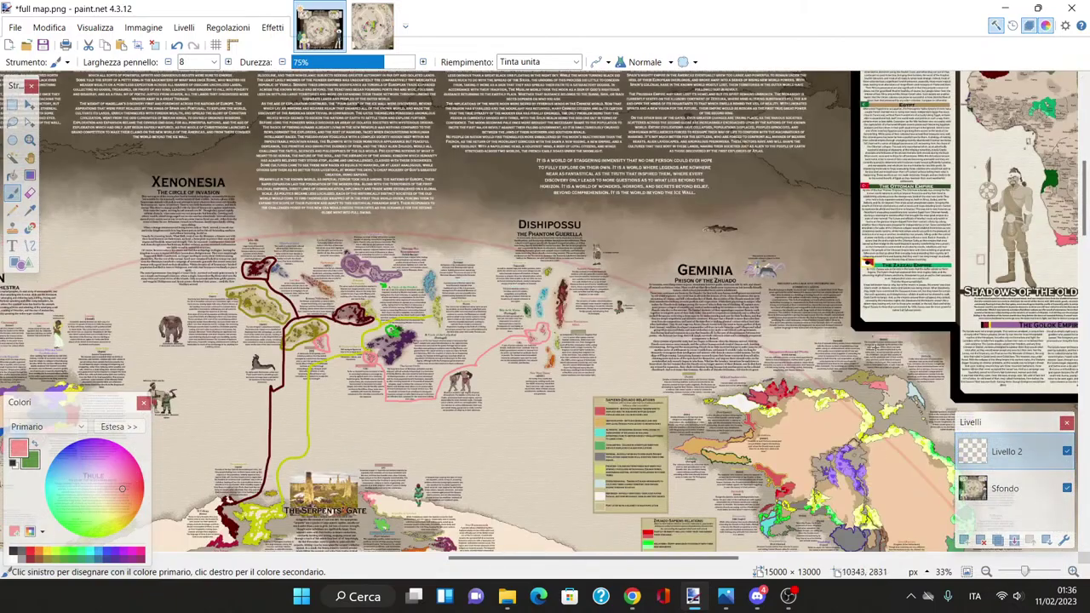
Step: Examine the western Dishipossu islands and read the Sanguinisia, Cassanovio and Ihla de St. Mateo descriptions
click(1072, 571)
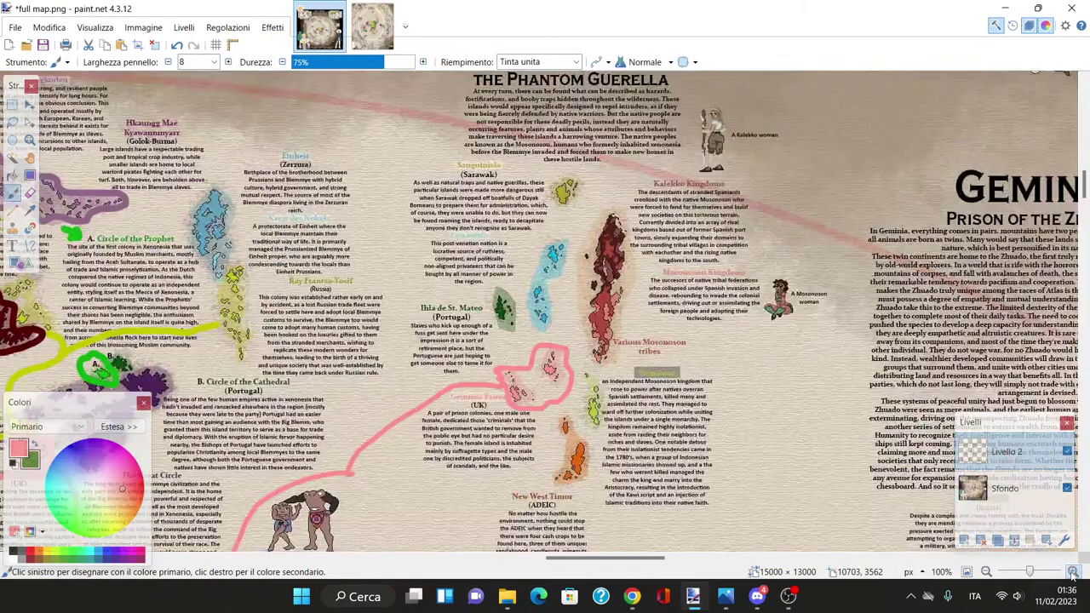
click(1073, 572)
scroll(652, 441, up, 2)
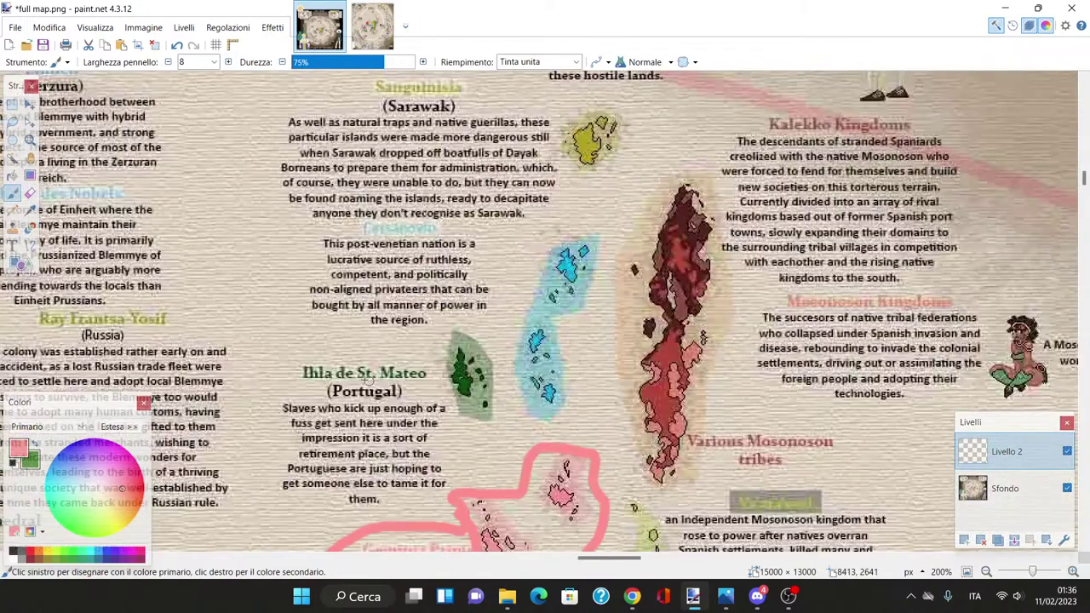
scroll(396, 372, down, 2)
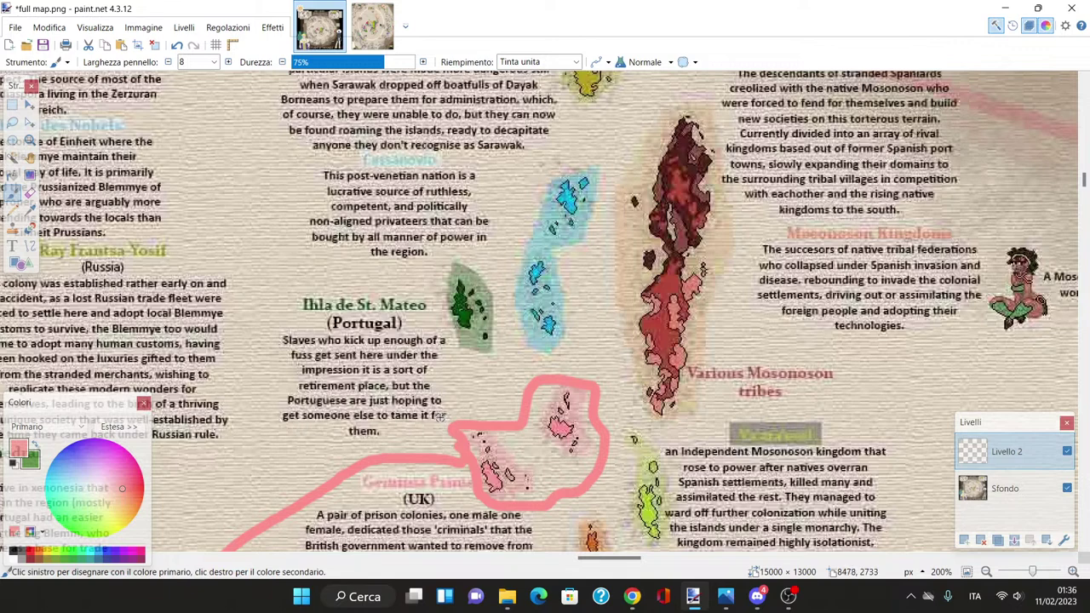
scroll(440, 415, up, 3)
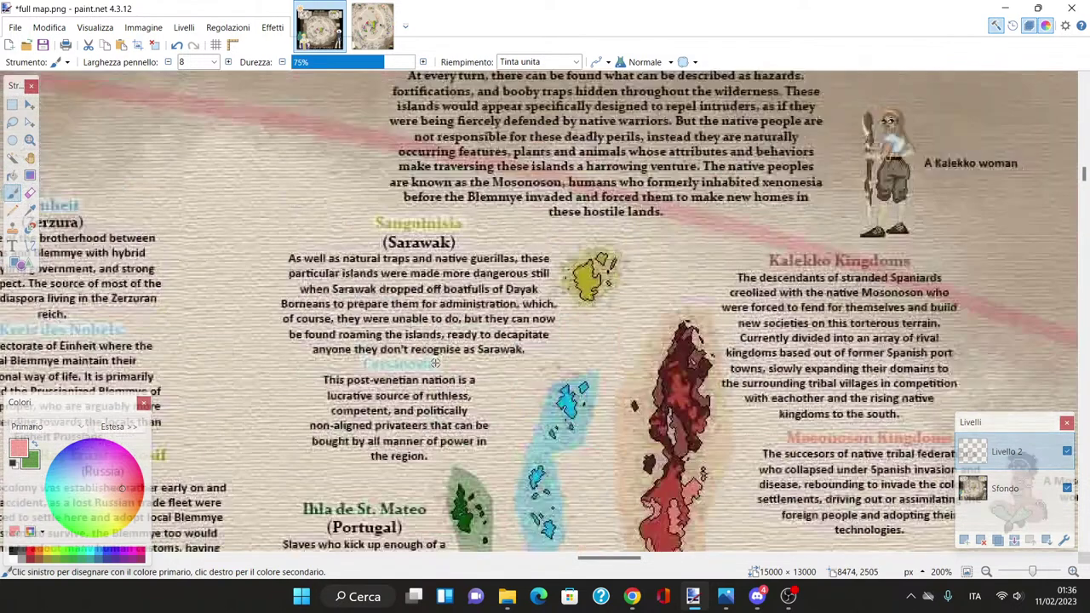
scroll(494, 327, down, 2)
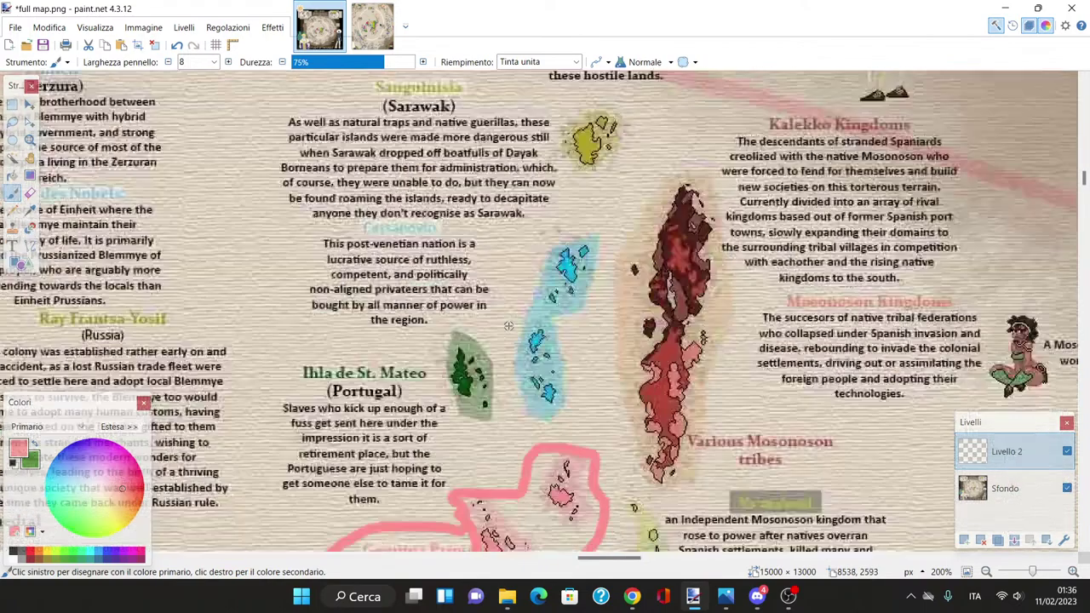
click(1072, 572)
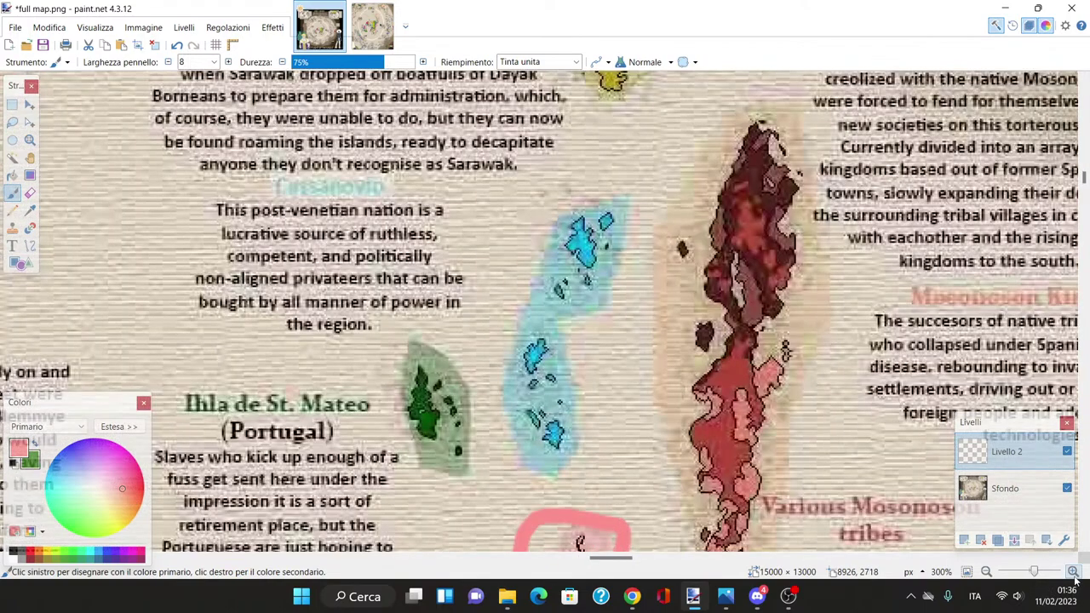
click(1073, 572)
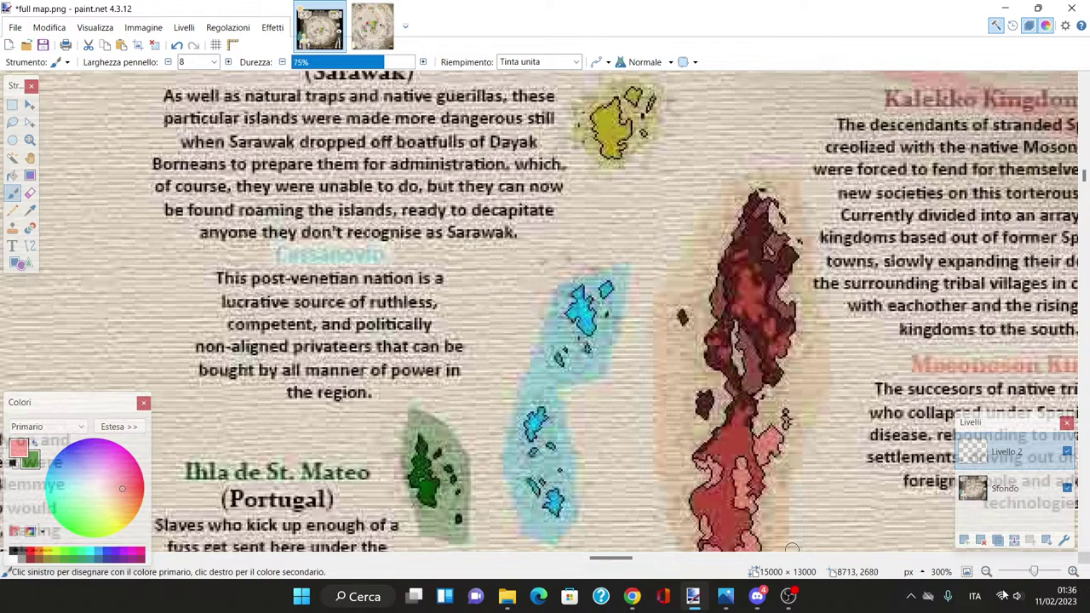
click(985, 572)
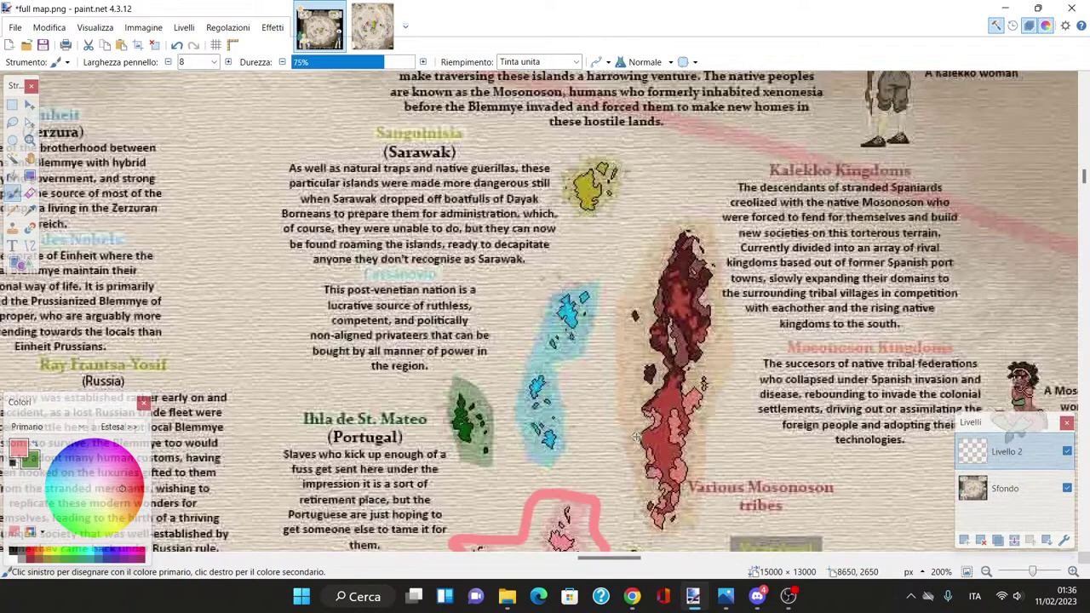
Step: Read the Phantom Guerella introduction and the Kalekko Kingdoms and Mosonoson Kingdoms descriptions beside the long red island
scroll(636, 437, up, 3)
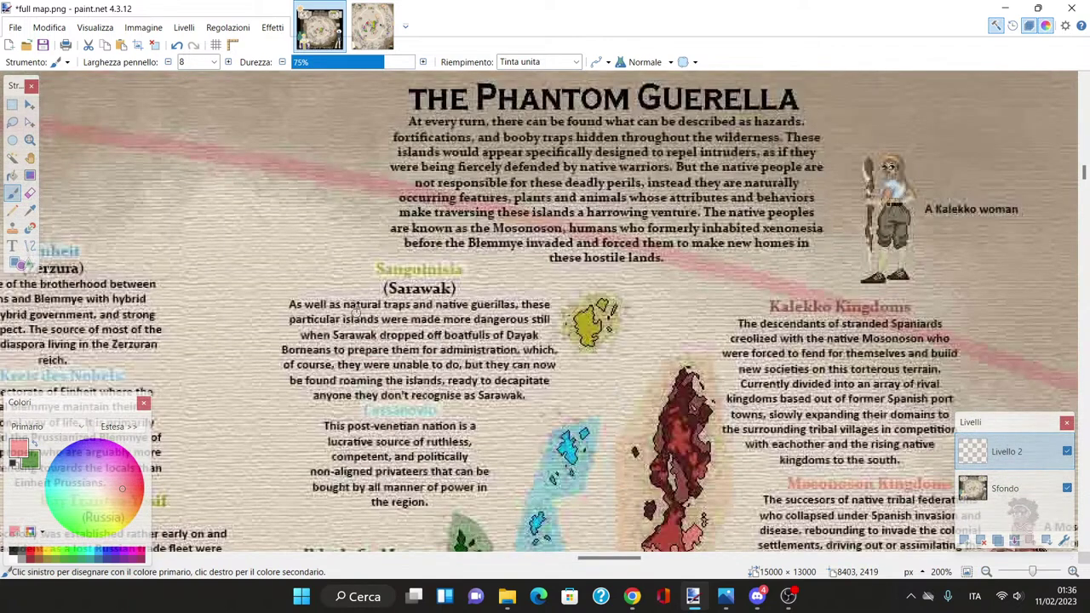
scroll(616, 329, down, 1)
scroll(606, 357, up, 5)
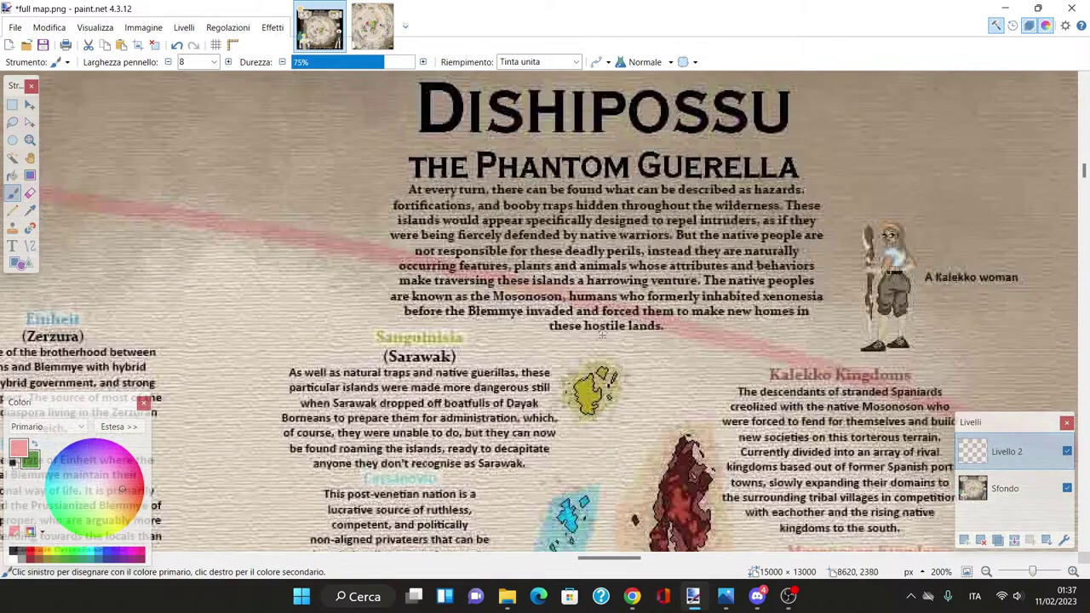
scroll(600, 398, down, 3)
scroll(517, 438, right, 7)
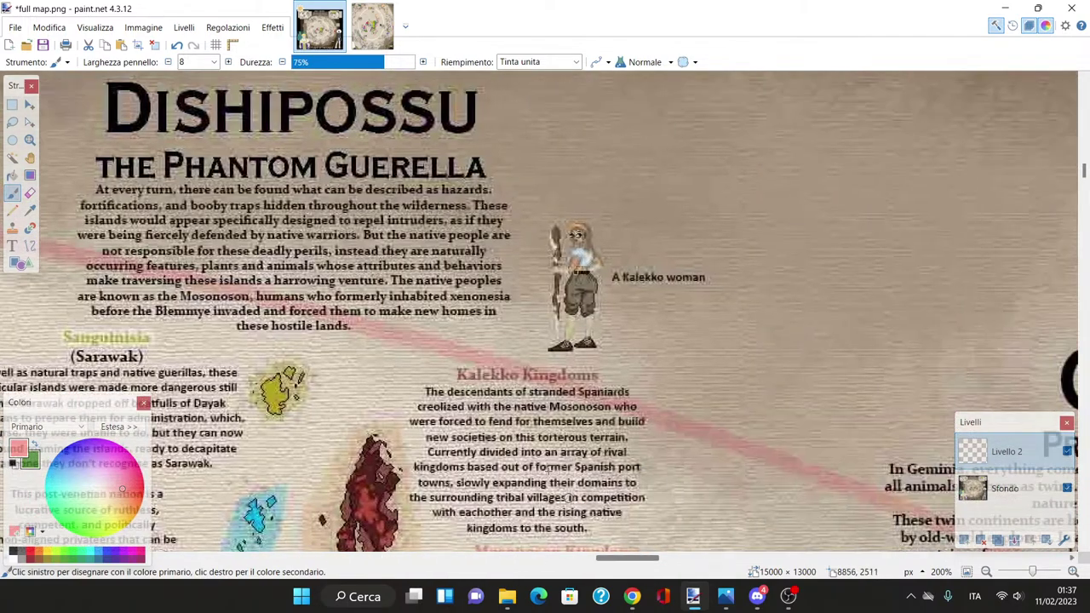
scroll(517, 438, down, 5)
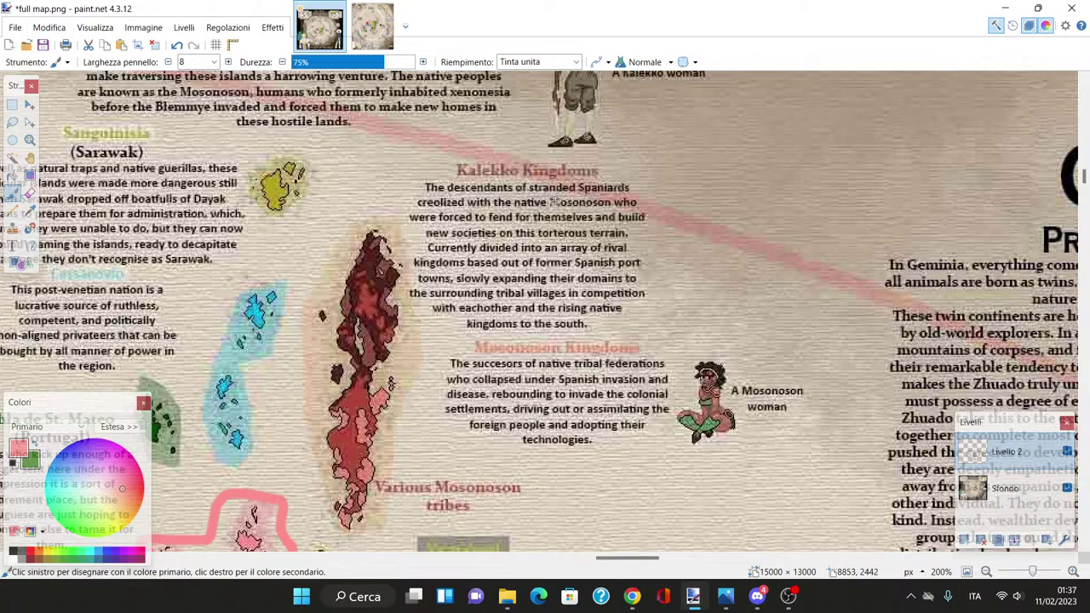
scroll(555, 205, up, 3)
scroll(491, 311, down, 7)
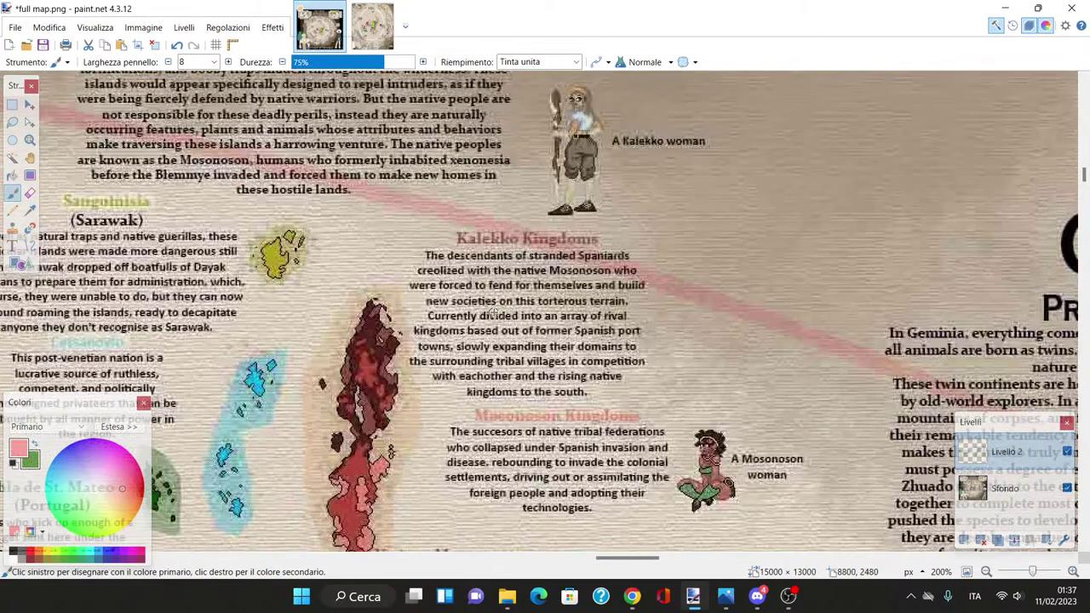
scroll(525, 338, down, 2)
scroll(525, 338, up, 2)
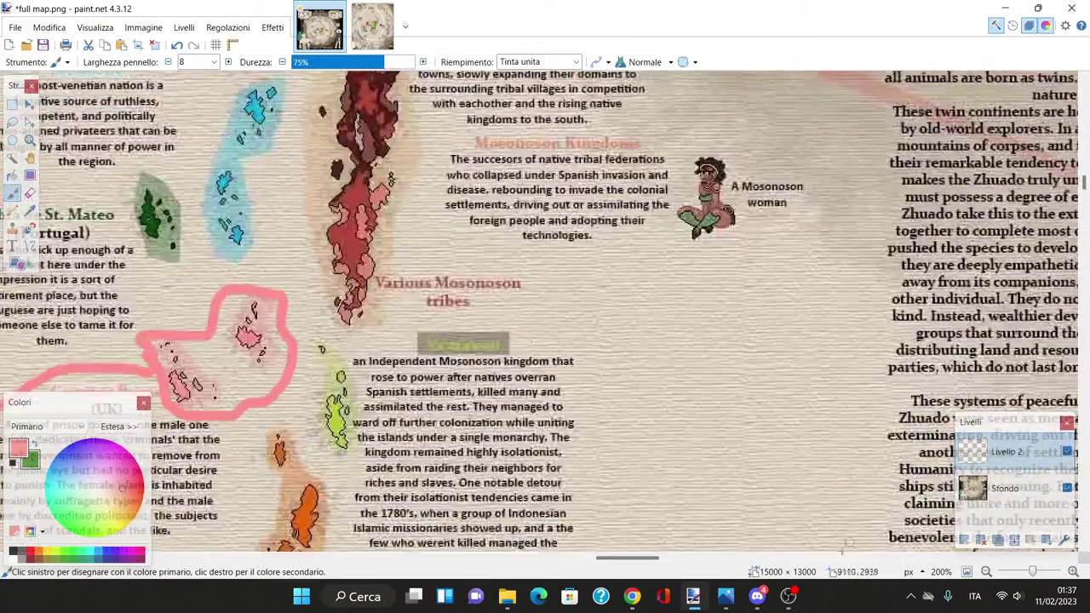
Step: Review the pink UK line around the Great Circle and the Mosonoson territories between Dishipossu and Geminia
drag(644, 557, 601, 554)
scroll(673, 431, down, 4)
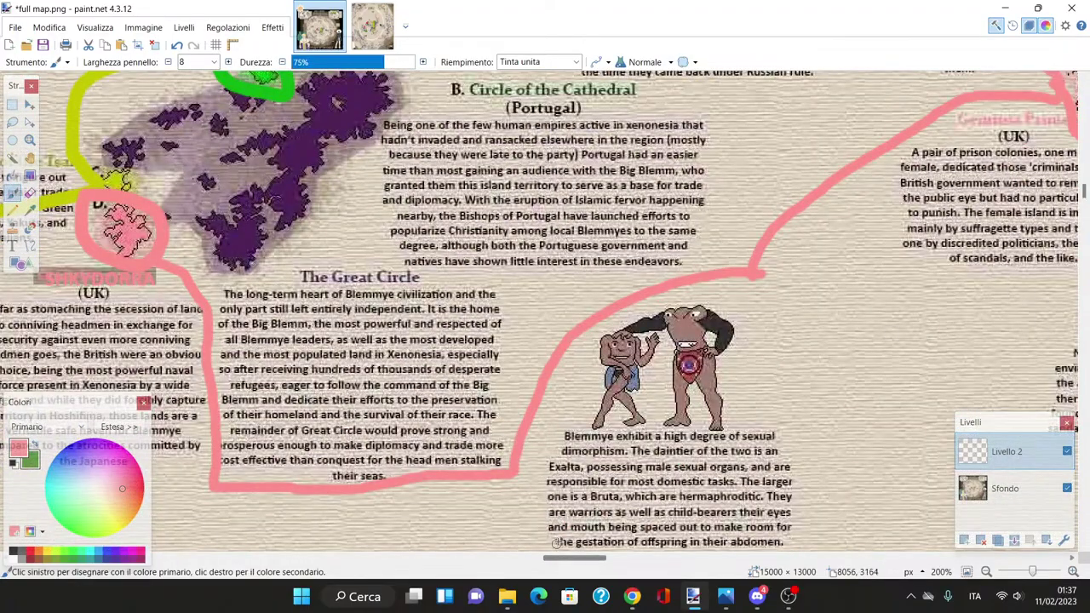
scroll(577, 528, up, 10)
scroll(579, 528, right, 10)
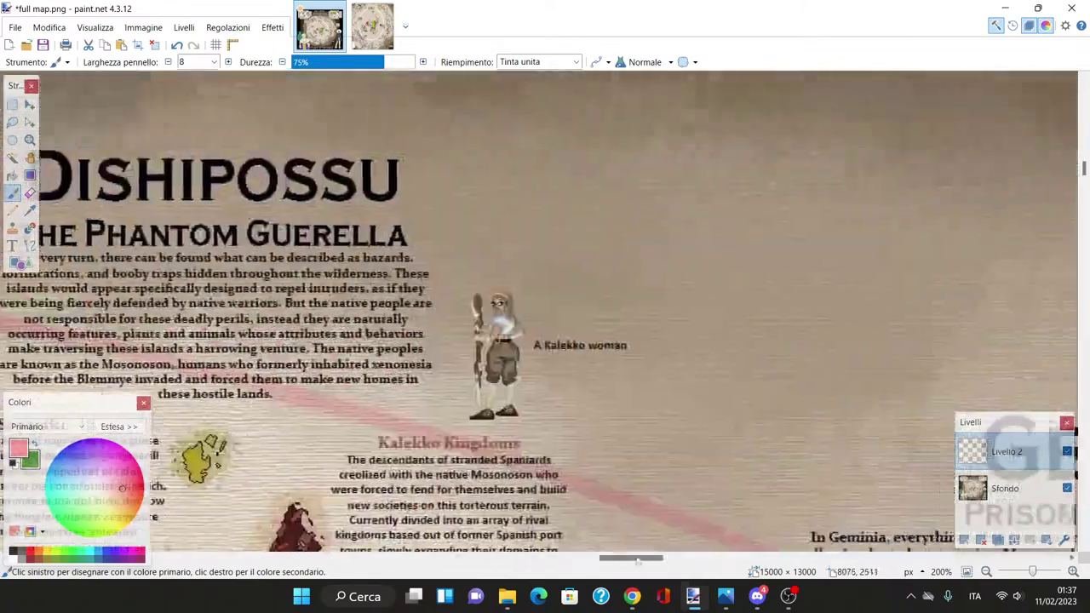
scroll(490, 429, down, 5)
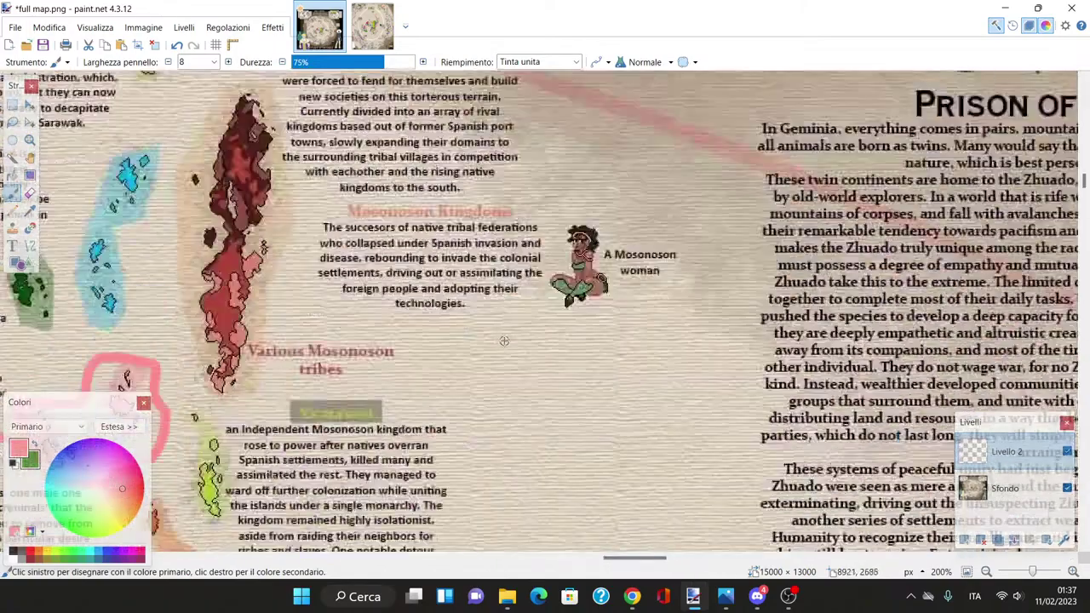
scroll(564, 348, up, 4)
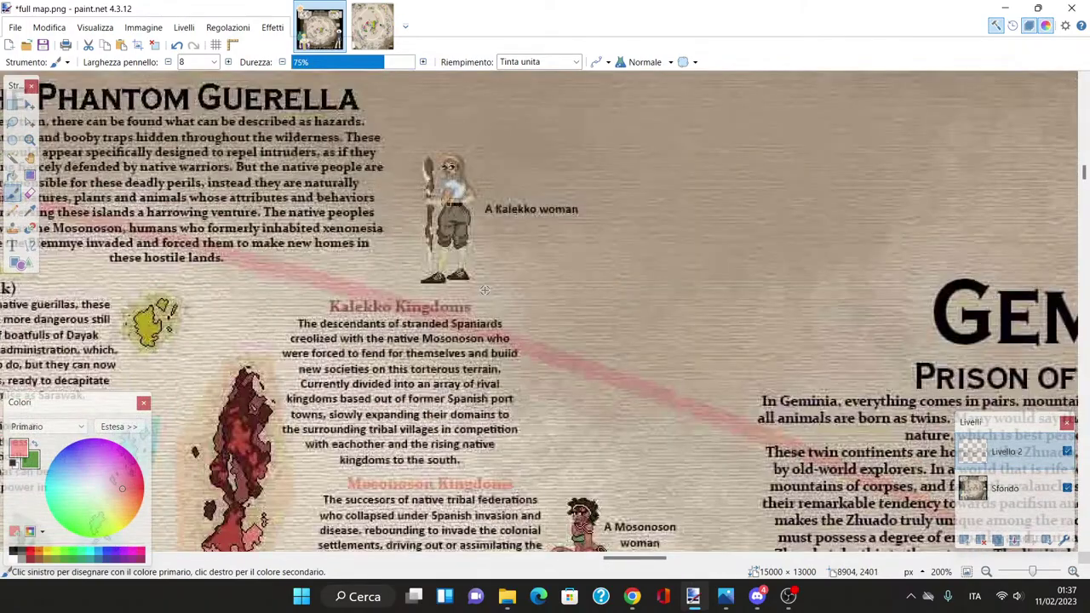
scroll(485, 290, down, 4)
scroll(484, 290, up, 3)
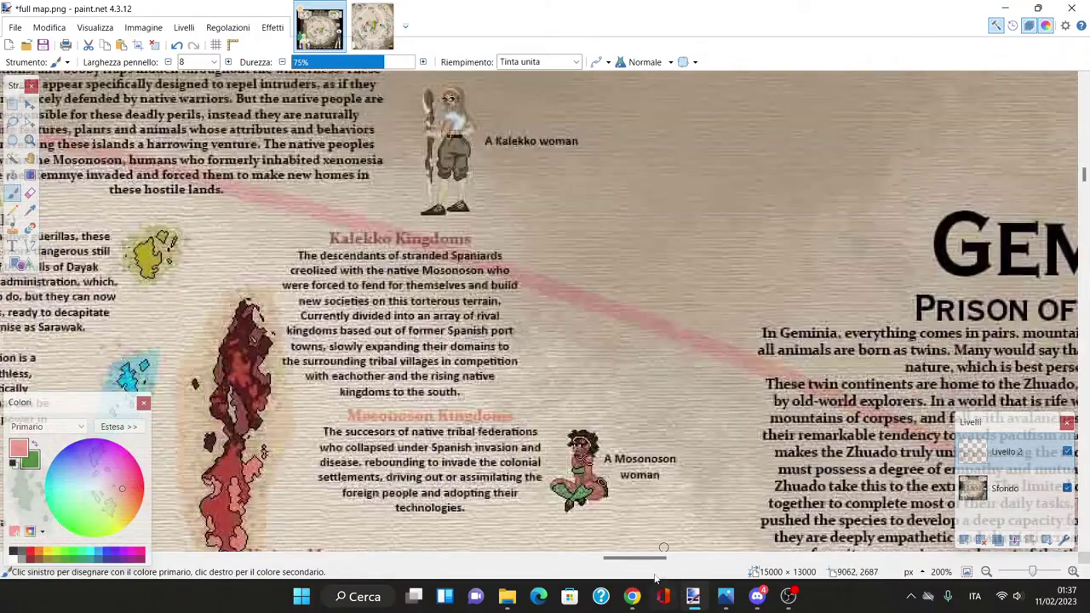
scroll(443, 426, down, 4)
scroll(442, 426, up, 1)
scroll(445, 428, down, 2)
scroll(444, 429, up, 3)
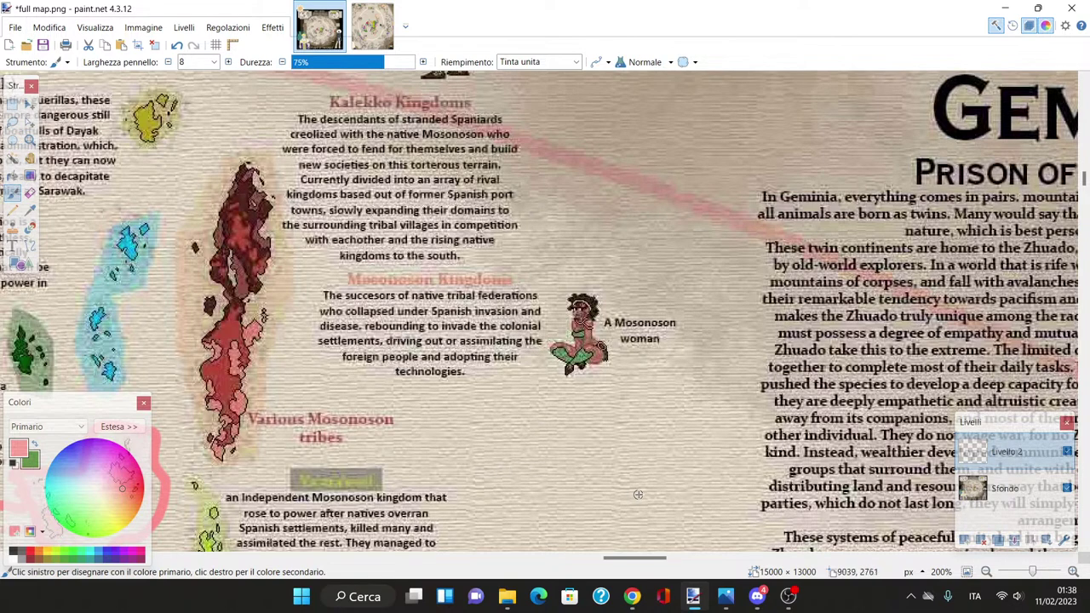
Step: Inspect the Mosonoson woman and Kalekko woman illustrations up close
click(1071, 572)
click(1071, 572)
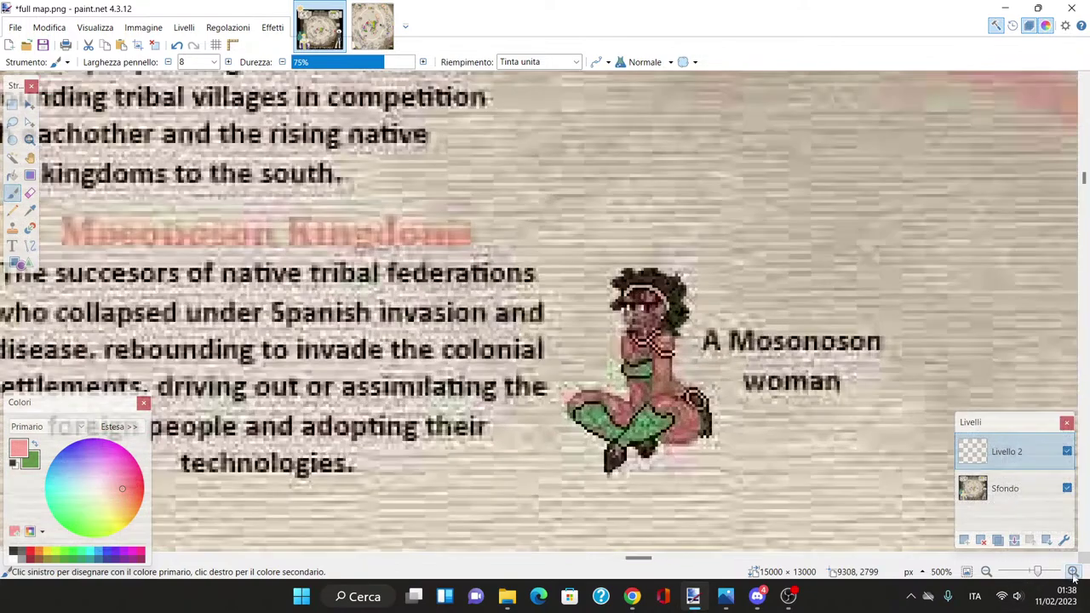
scroll(843, 414, up, 10)
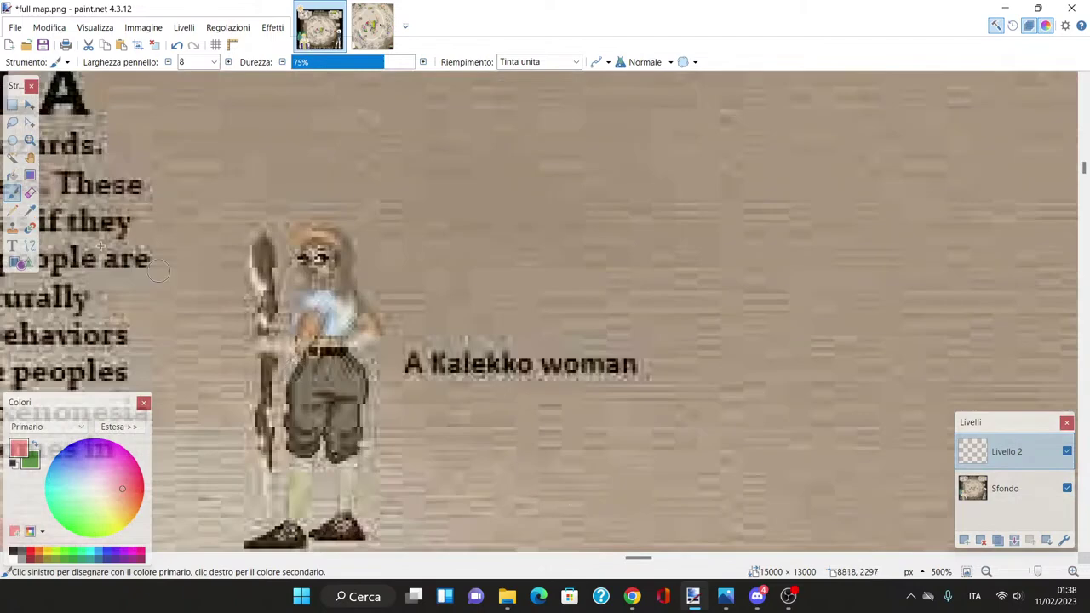
scroll(473, 476, down, 3)
drag(637, 559, 624, 559)
scroll(553, 489, up, 2)
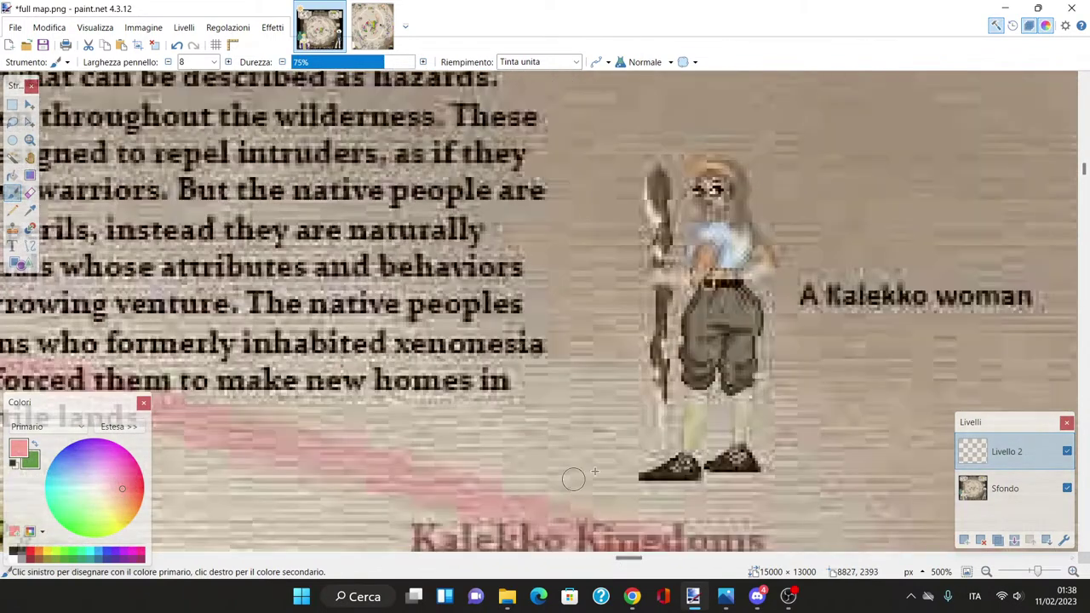
click(986, 571)
click(986, 571)
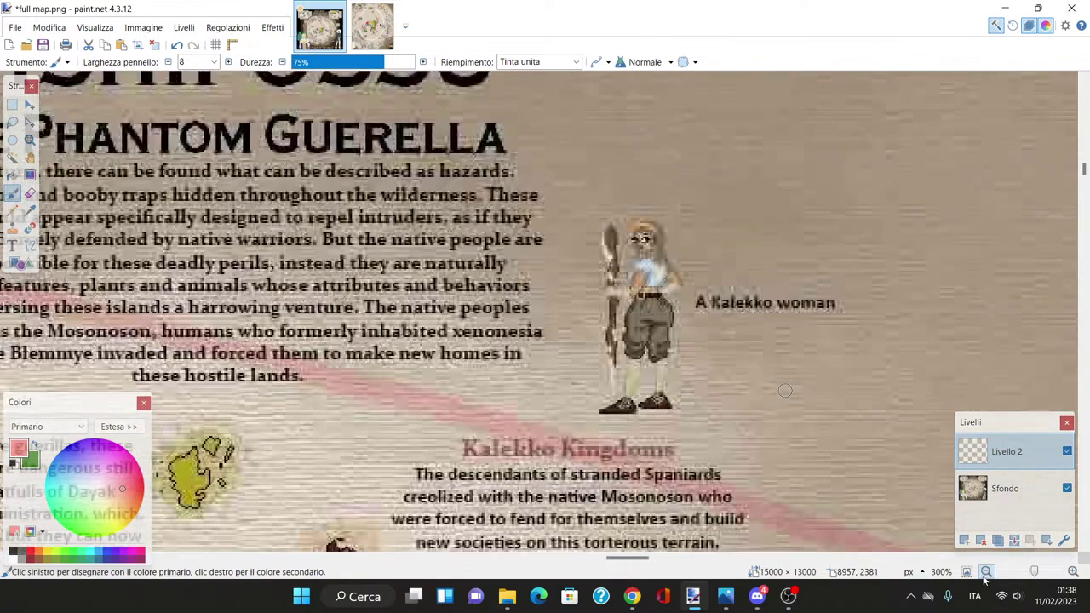
click(985, 571)
Step: Reread the Dishipossu introduction and look over its islands down to the New West Timor description
drag(614, 560, 598, 559)
scroll(526, 485, up, 7)
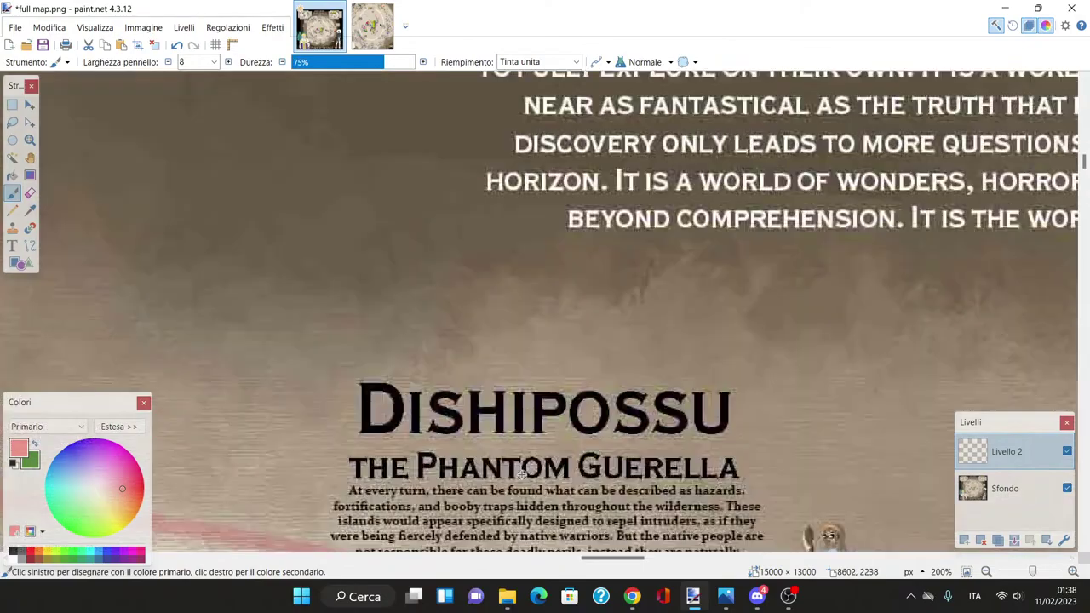
scroll(522, 474, down, 13)
scroll(523, 474, down, 6)
scroll(522, 466, up, 11)
scroll(596, 247, up, 2)
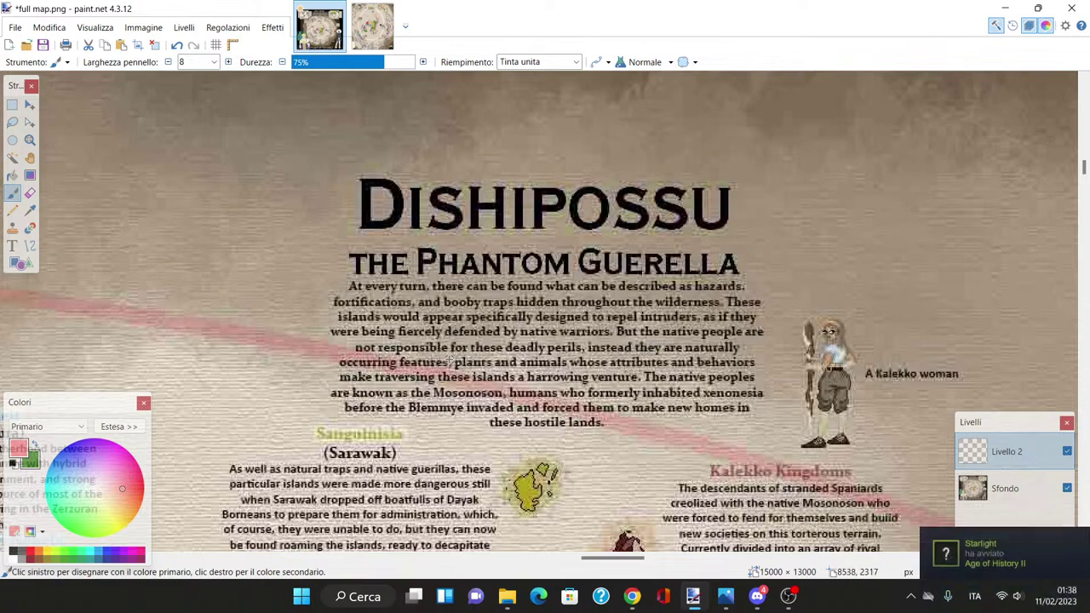
scroll(448, 359, down, 2)
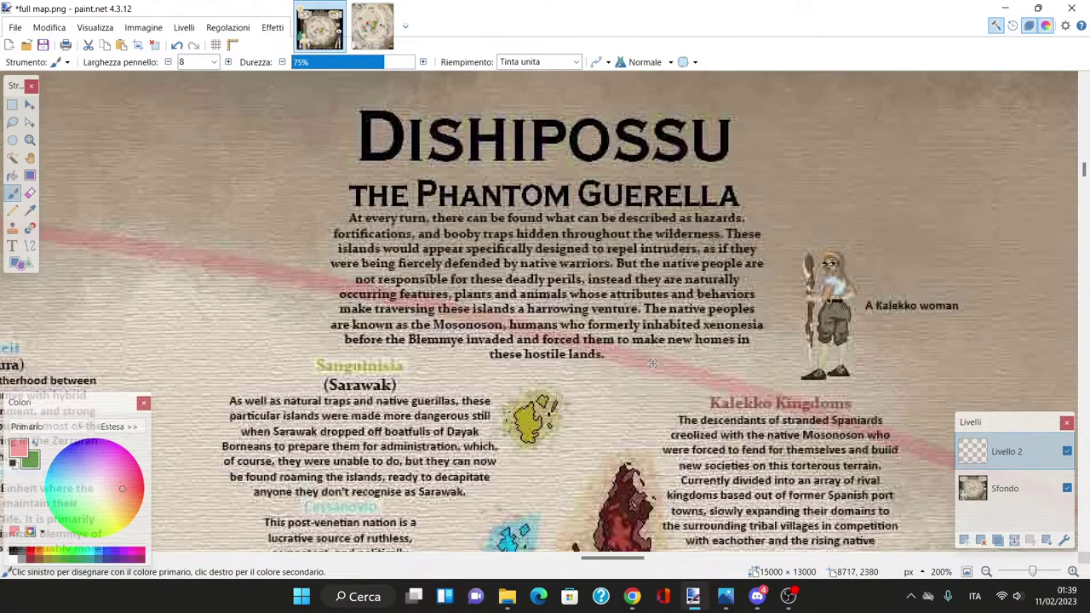
scroll(652, 363, down, 15)
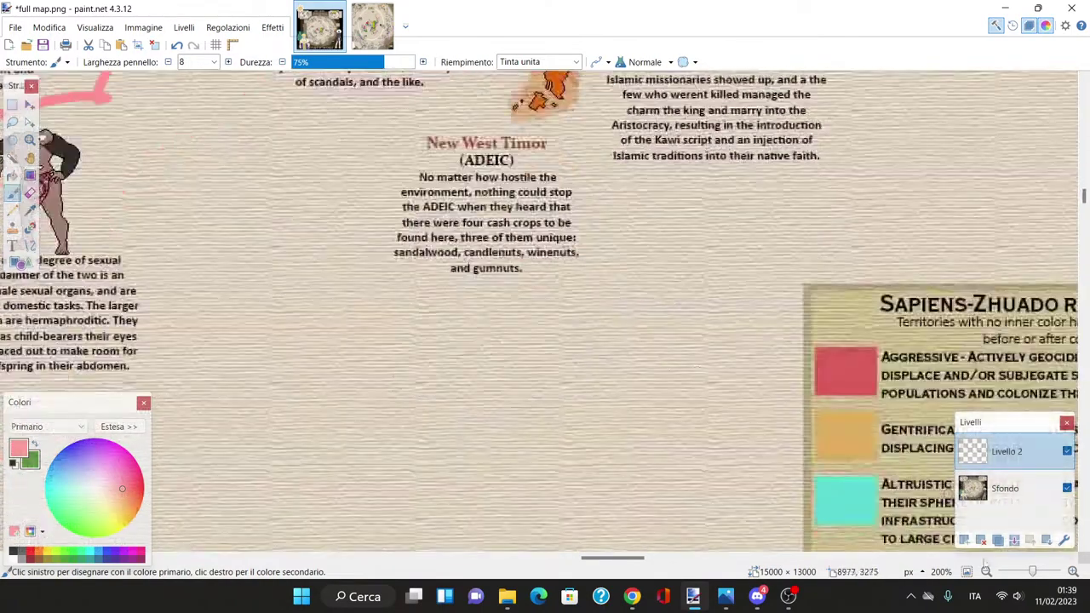
Step: Survey the Xenonesia, Dishipossu and Geminia regions together to check the colony outlines and linking routes drawn so far
click(986, 571)
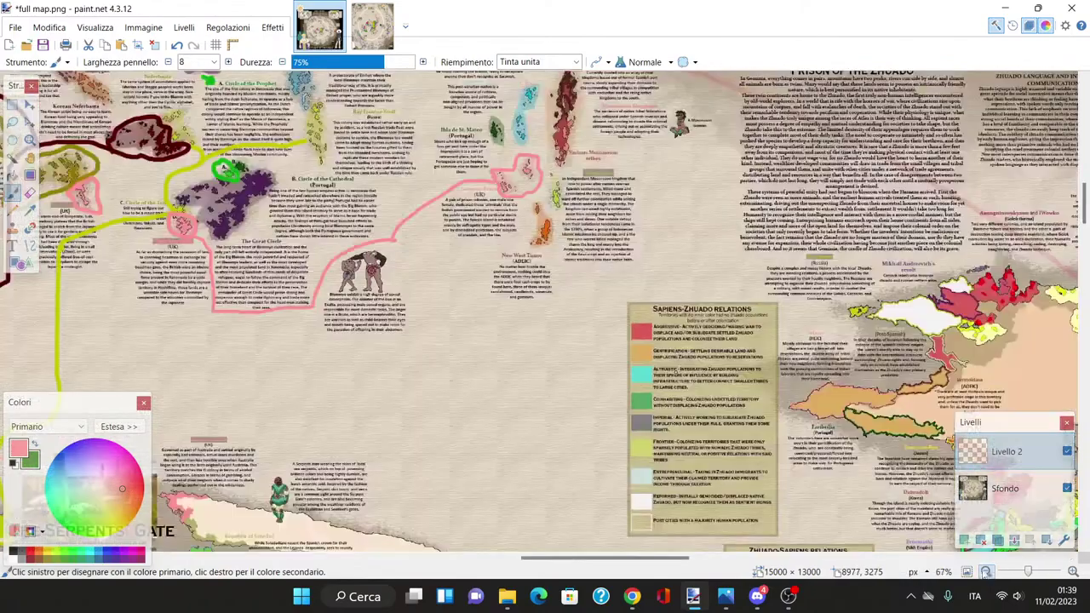
drag(604, 558, 574, 559)
scroll(562, 340, up, 3)
scroll(551, 319, down, 3)
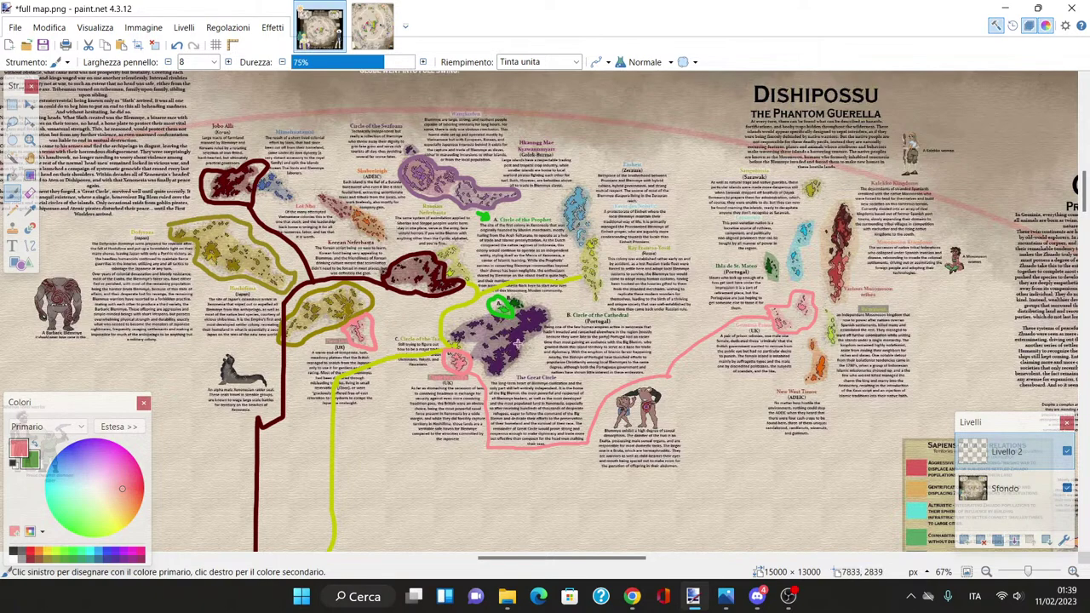
scroll(778, 314, up, 3)
scroll(835, 300, down, 2)
scroll(181, 230, up, 3)
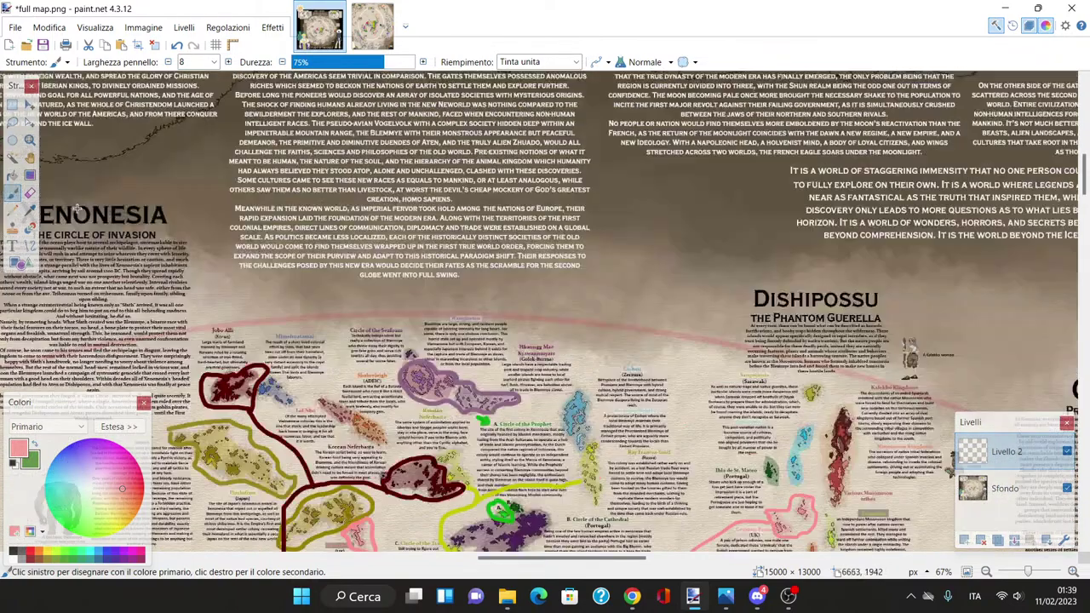
scroll(125, 218, down, 3)
scroll(681, 255, down, 2)
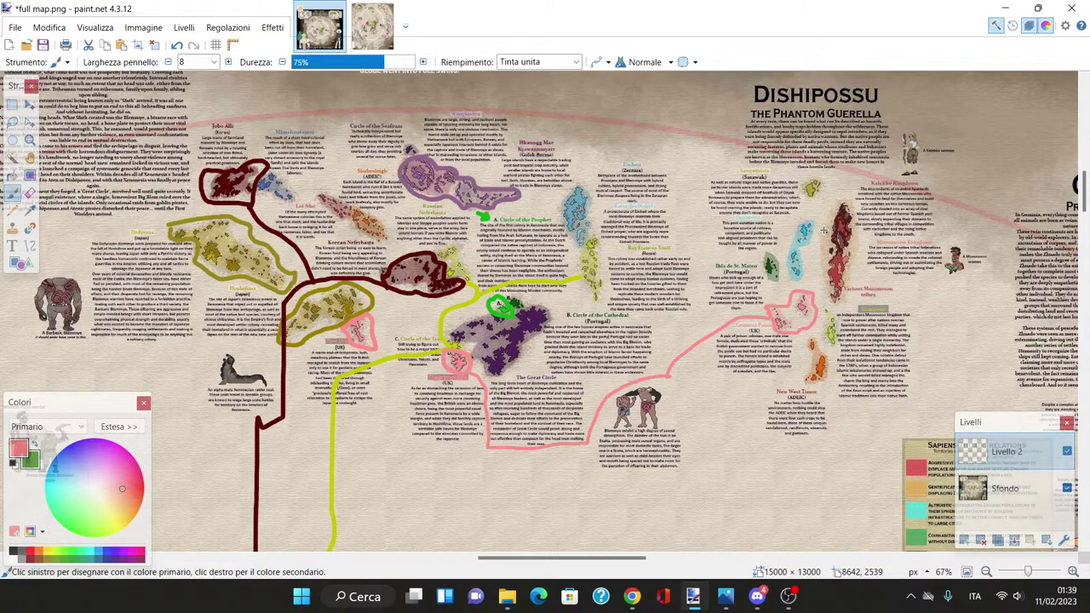
scroll(545, 311, up, 3)
drag(637, 559, 669, 559)
scroll(668, 412, down, 3)
scroll(669, 413, up, 3)
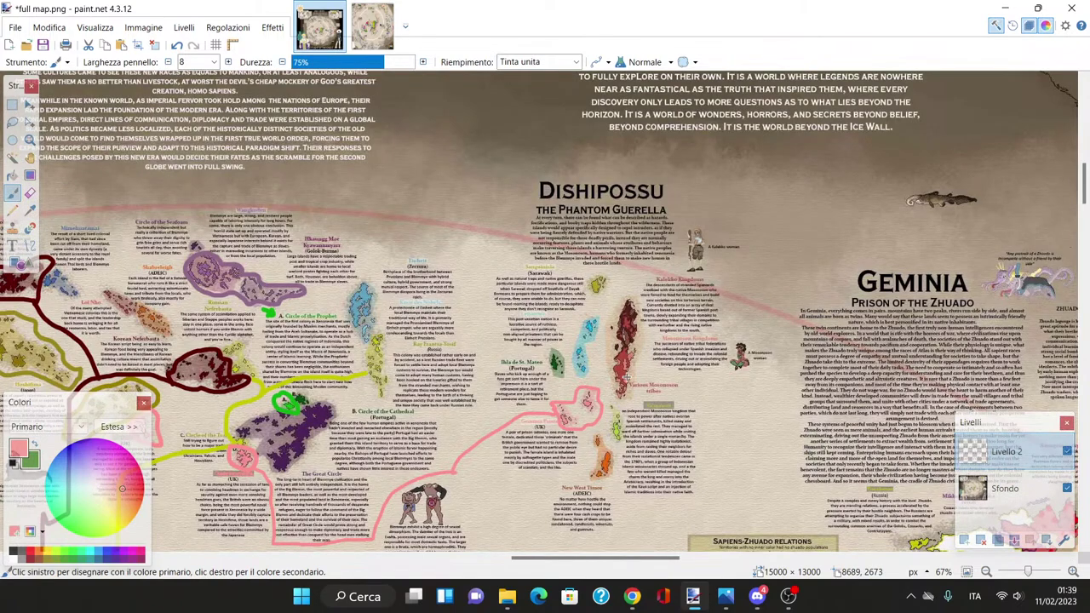
scroll(638, 358, down, 2)
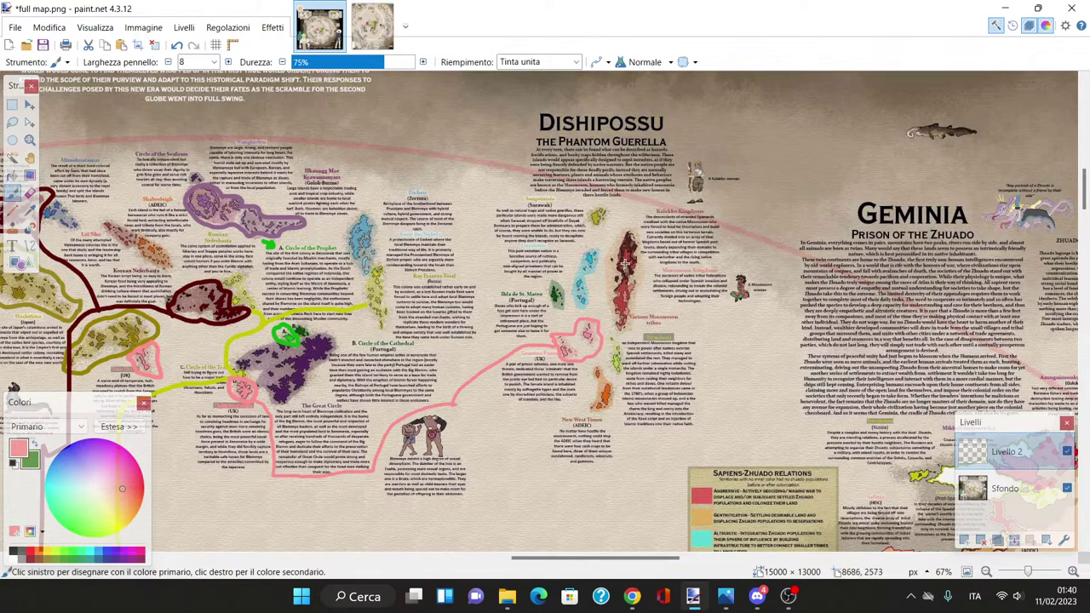
Step: Examine the New West Timor (ADEIC) islands in southern Dishipossu and read their description up close
click(1072, 571)
click(1073, 571)
click(1073, 571)
scroll(545, 311, down, 5)
scroll(545, 311, up, 2)
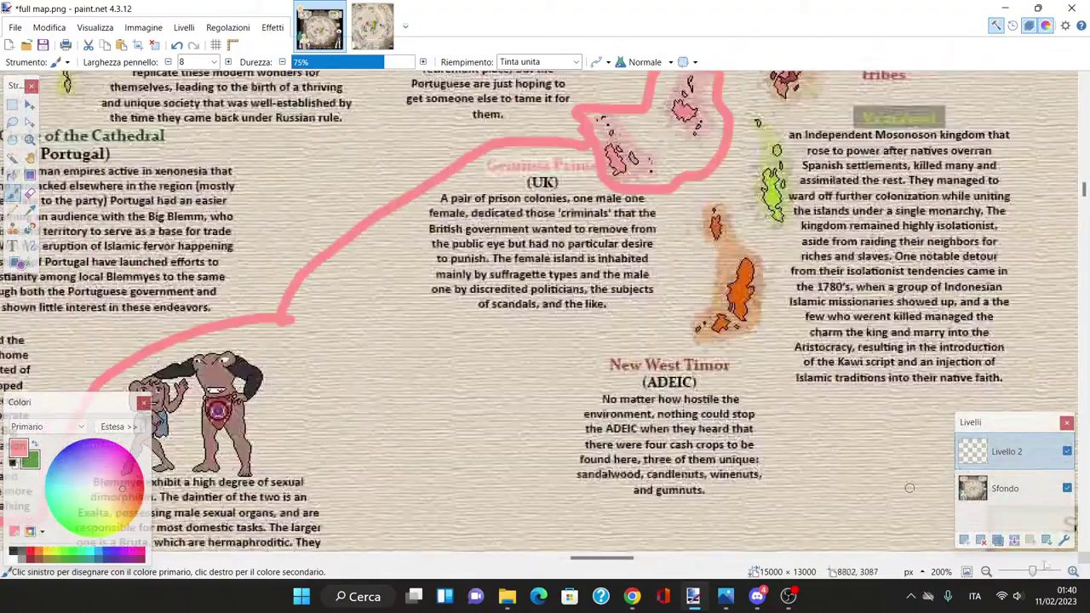
click(1072, 571)
mouse_move(603, 559)
mouse_down()
mouse_move(678, 563)
mouse_move(605, 560)
mouse_up()
scroll(545, 357, down, 3)
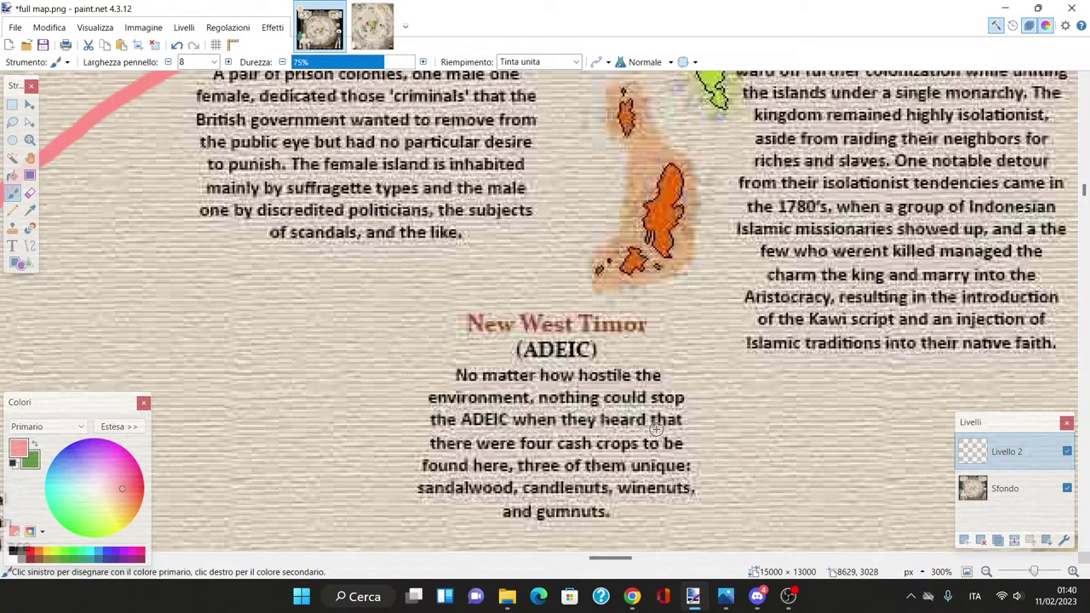
scroll(655, 427, down, 1)
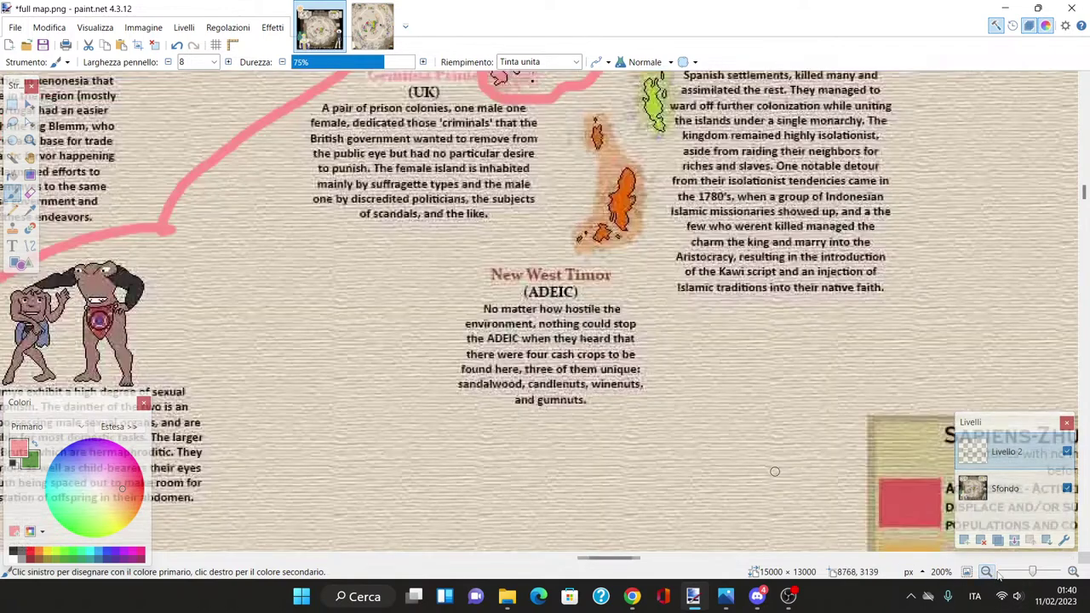
Step: Merge the annotation layer Livello 2 down into the Sfondo background layer
click(997, 572)
click(1072, 572)
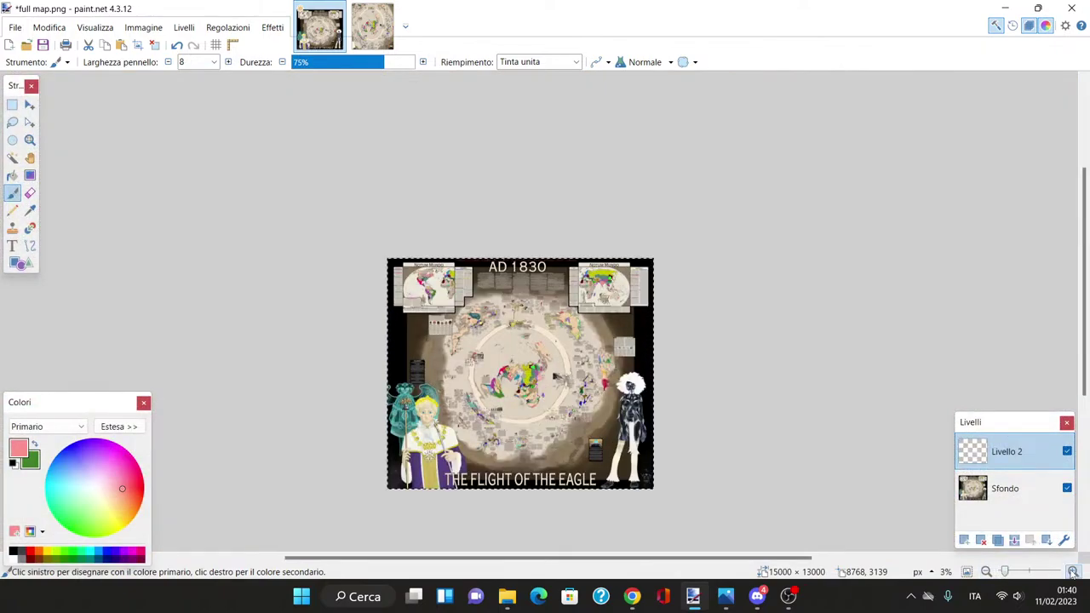
click(1072, 572)
click(1072, 572)
click(1072, 572)
click(1072, 572)
click(1073, 572)
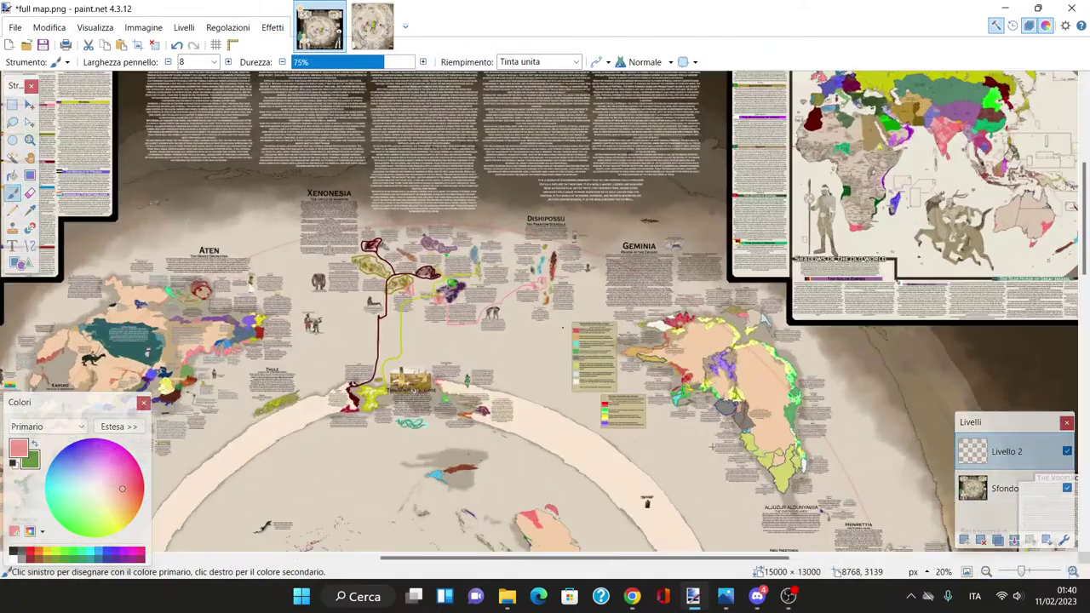
scroll(358, 381, up, 2)
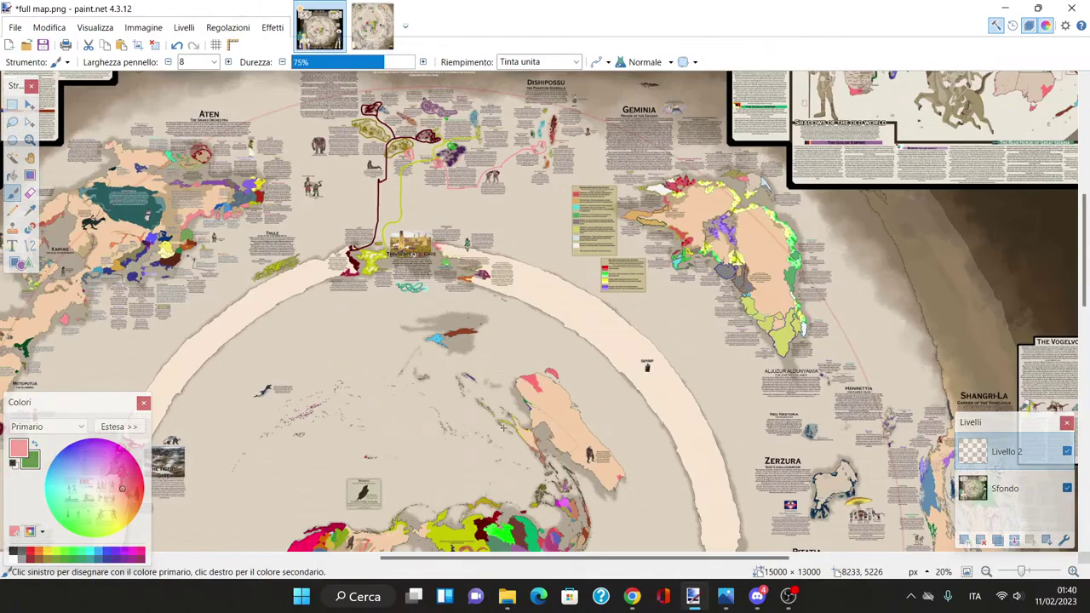
scroll(504, 428, up, 8)
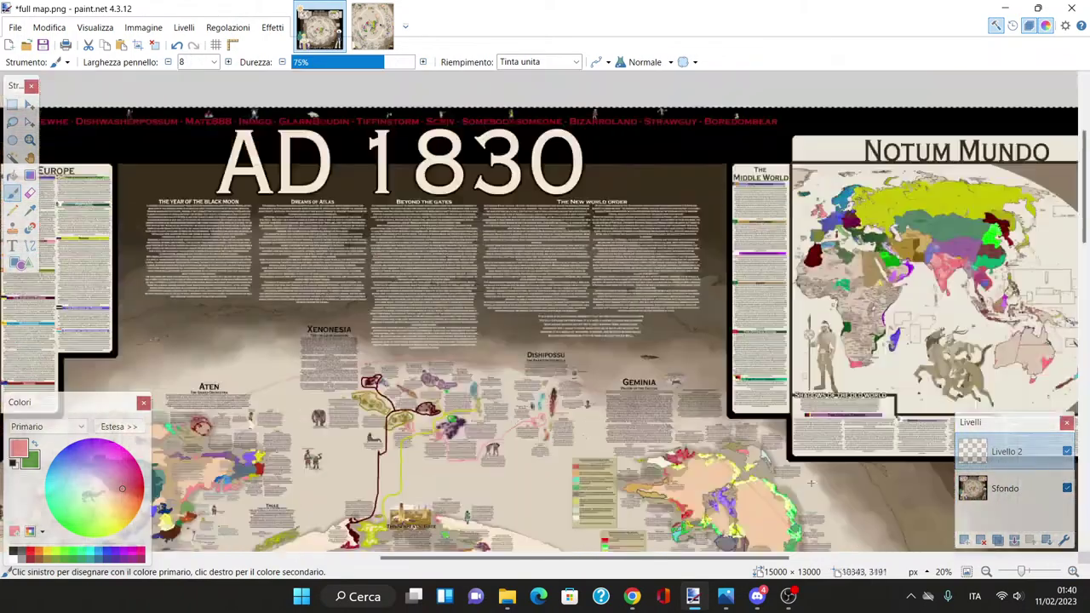
click(1013, 540)
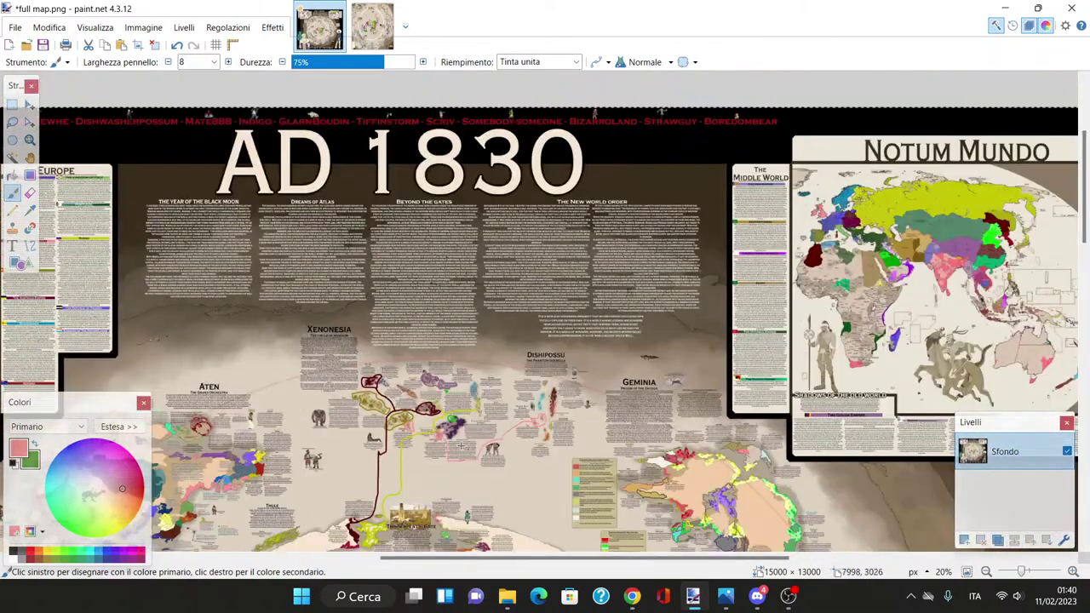
Step: Look over the merged strokes and linking routes from the Serpents' Gate up to Xenonesia and Dishipossu
scroll(460, 445, down, 20)
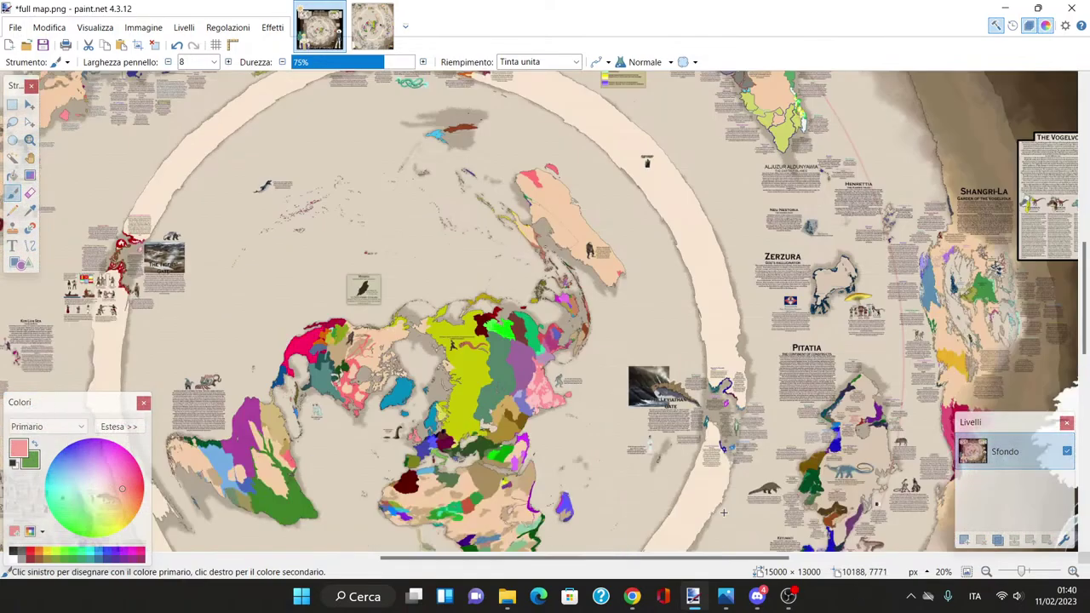
scroll(724, 512, left, 3)
scroll(555, 462, up, 10)
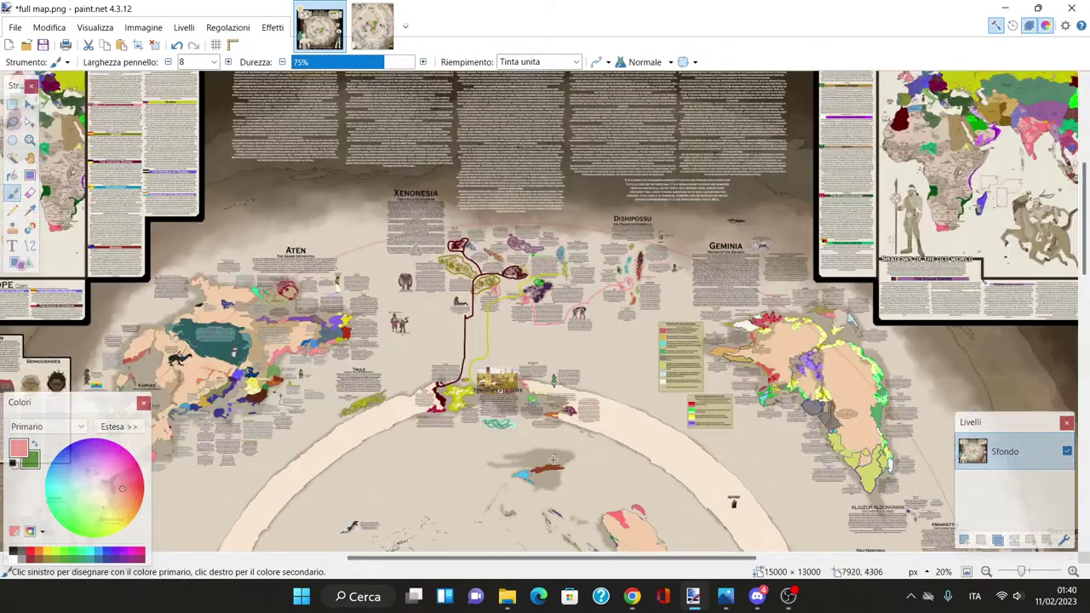
ctrl+scroll(555, 462, up, 5)
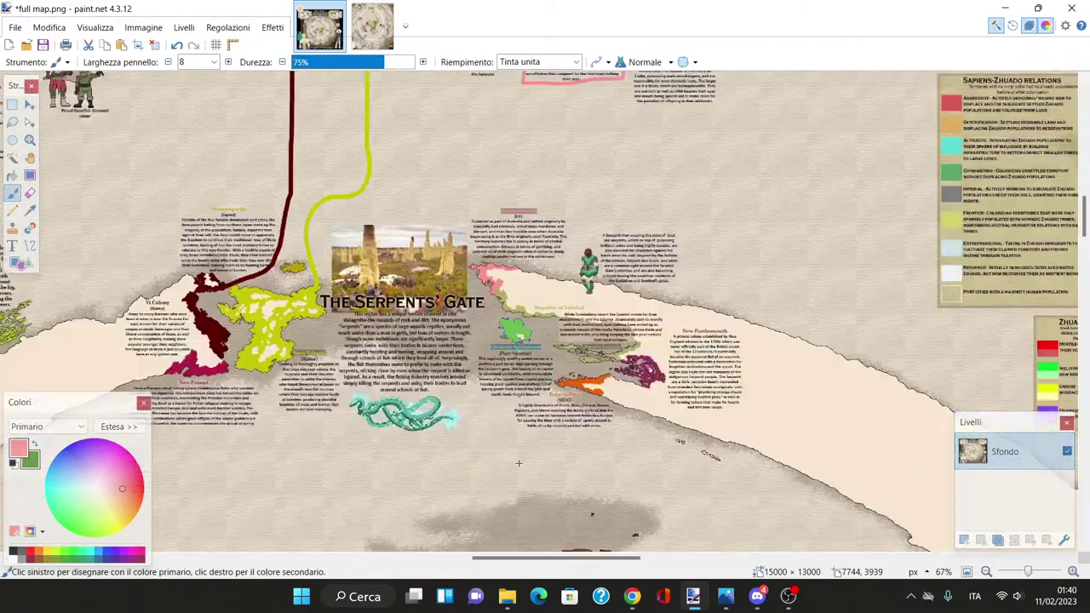
scroll(518, 463, up, 5)
scroll(572, 482, up, 4)
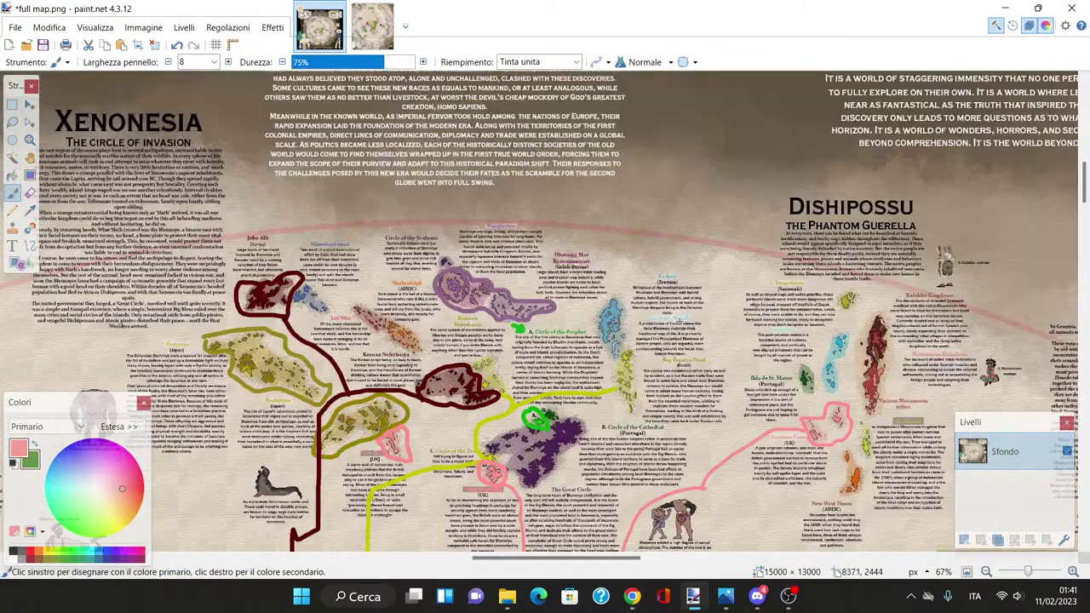
scroll(539, 310, down, 7)
scroll(465, 424, down, 5)
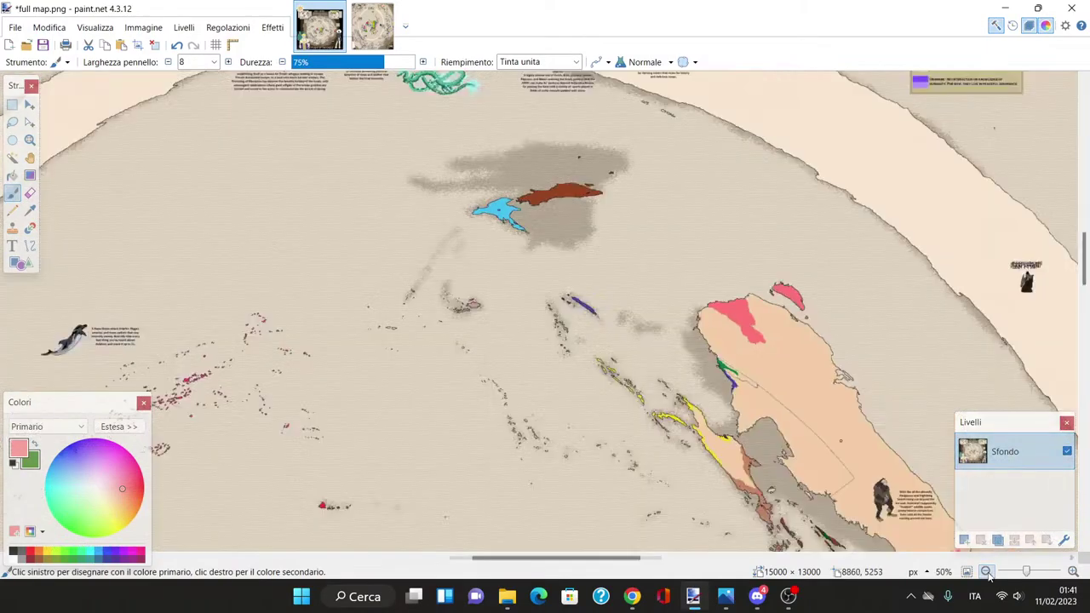
Step: Survey Aten, the Serpents' Gate ring and the central continents, ending with an overview of the AD 1830 map
scroll(465, 424, up, 1)
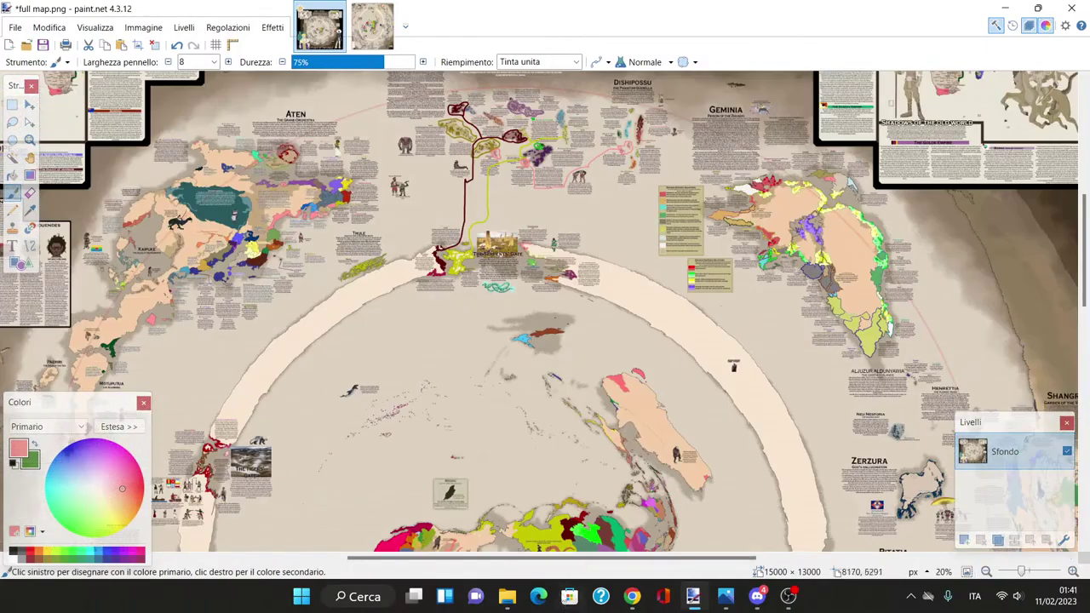
drag(548, 557, 486, 556)
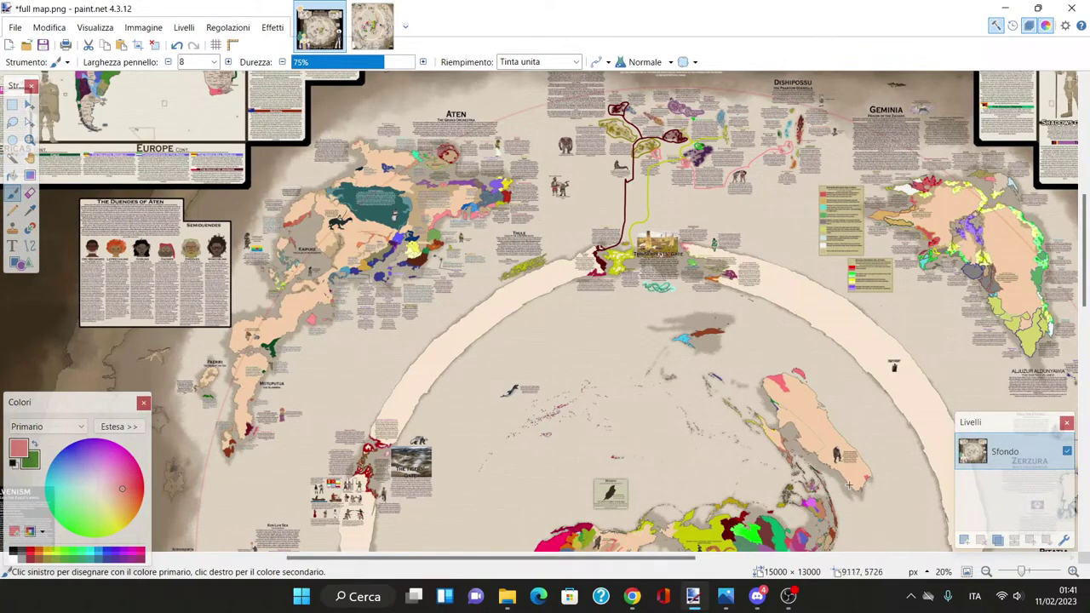
scroll(849, 485, down, 5)
scroll(848, 485, up, 5)
scroll(498, 438, down, 3)
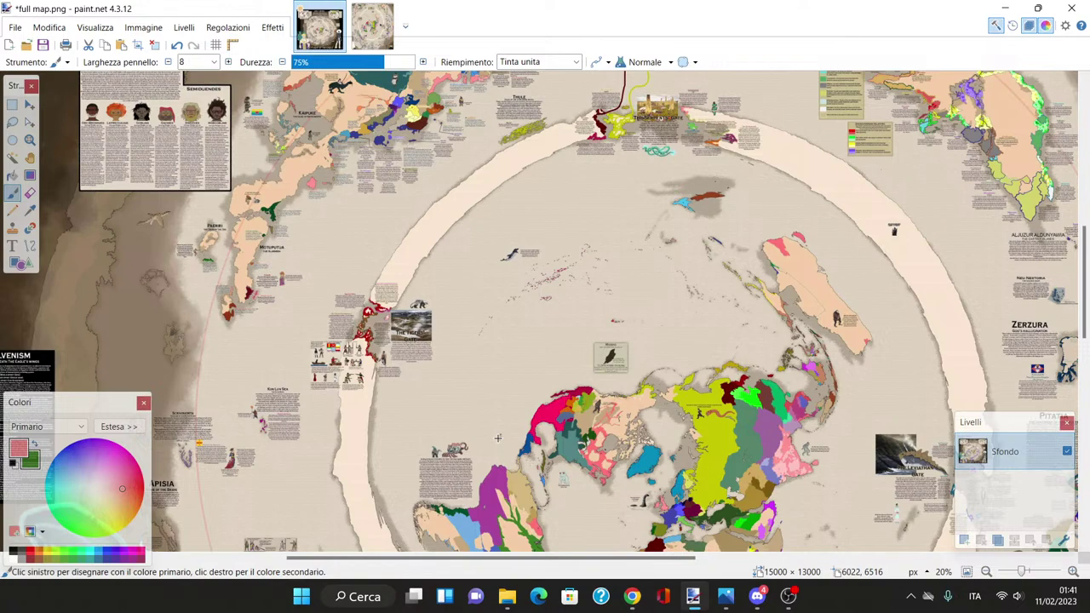
click(986, 571)
click(986, 571)
click(985, 571)
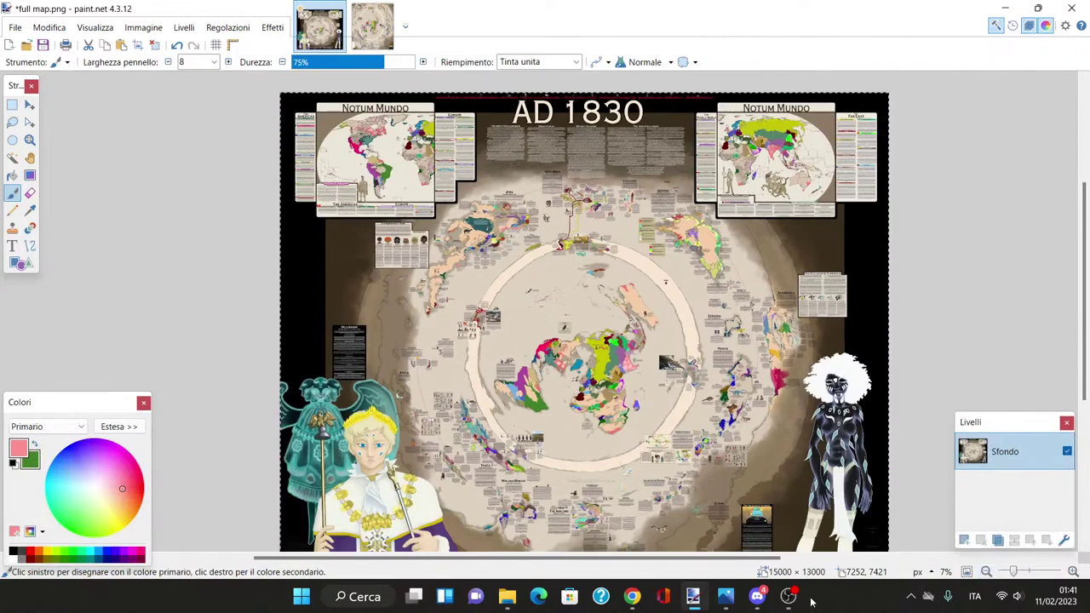
mouse_move(802, 601)
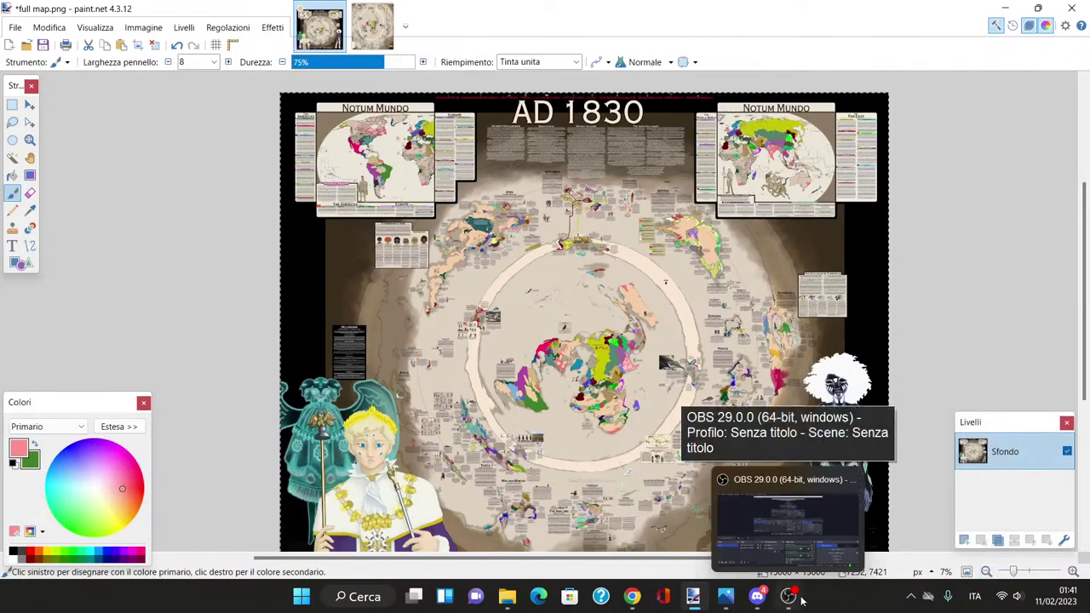